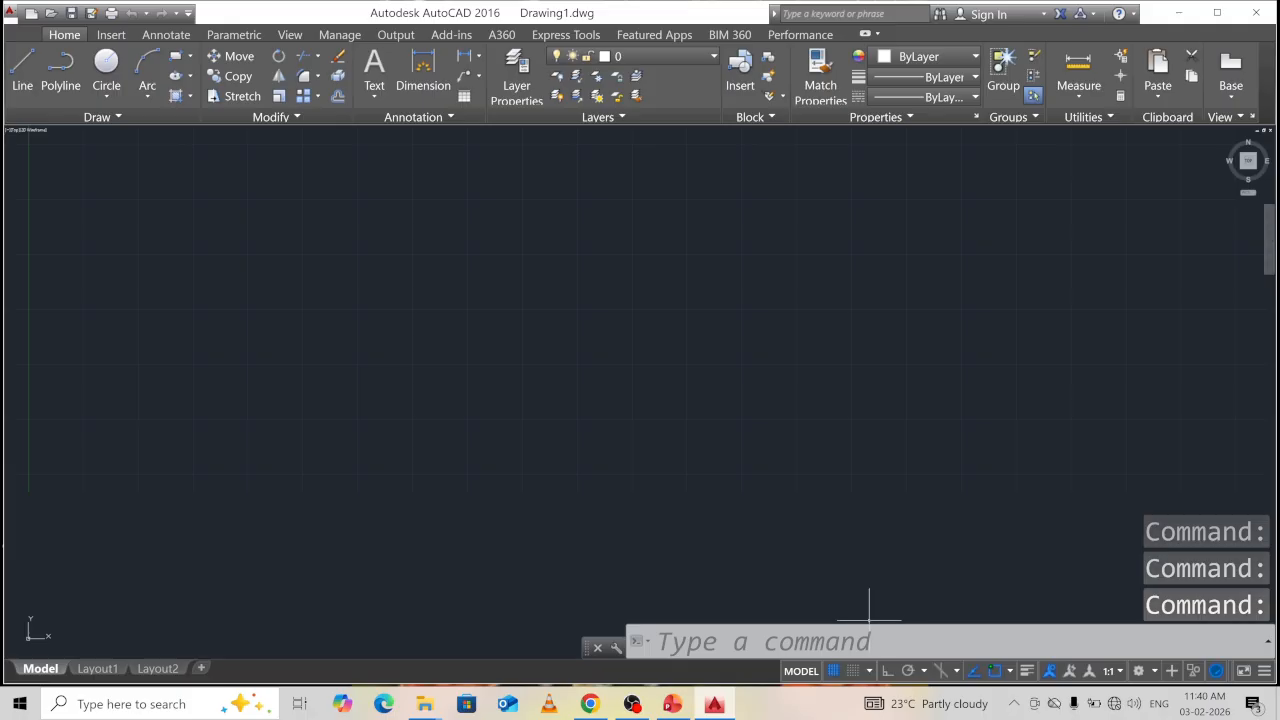
Save the drawing as diagonalscale.dwg in the 1234 folder on the Desktop.
click(15, 13)
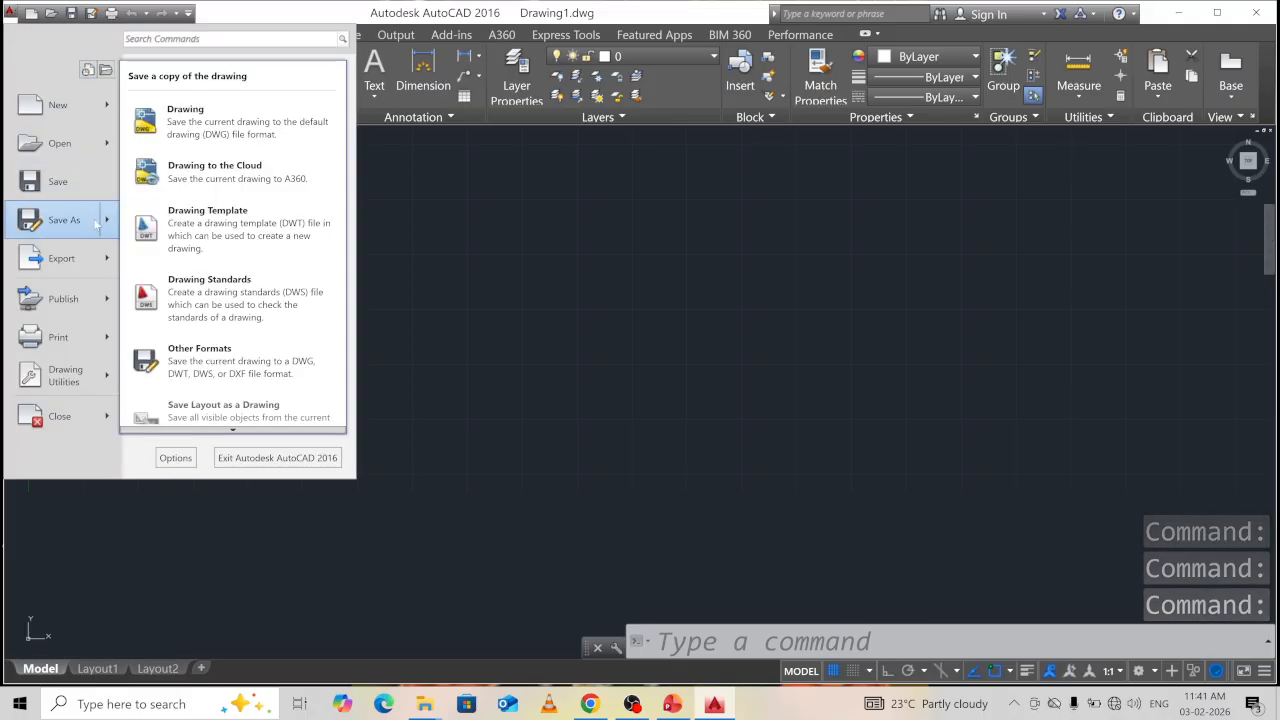
click(579, 474)
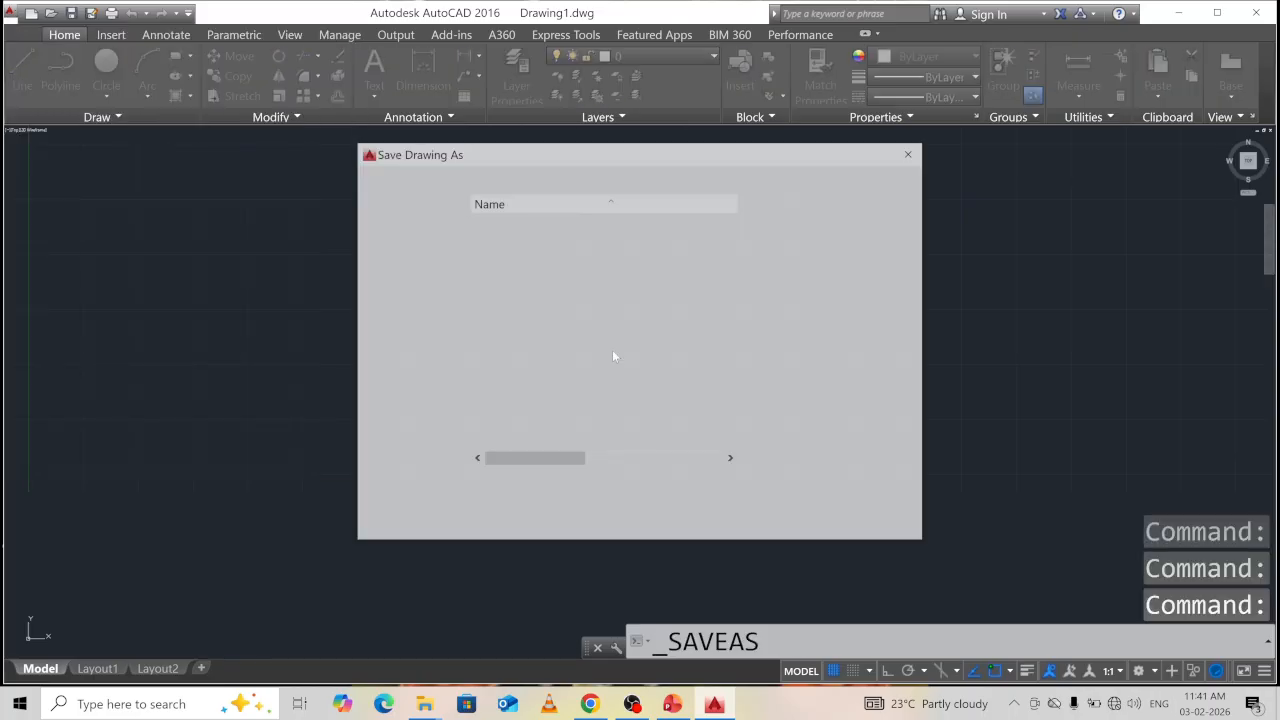
click(411, 320)
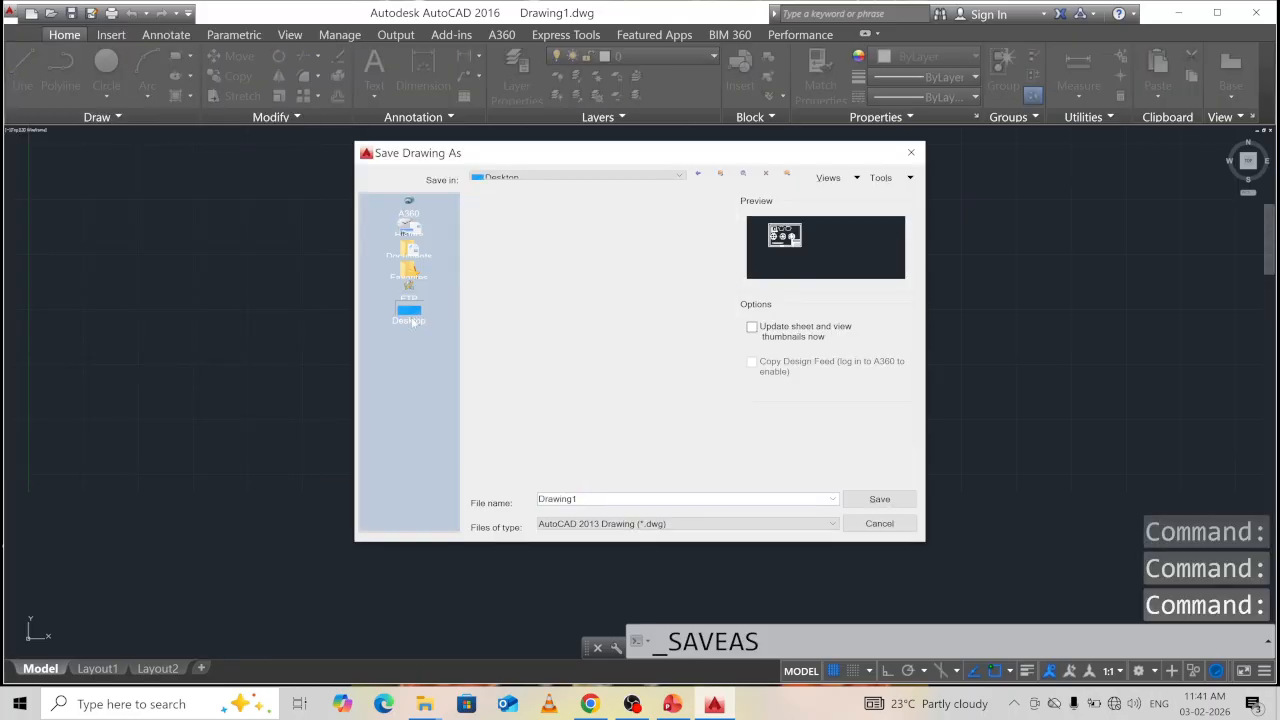
click(518, 323)
double_click(510, 323)
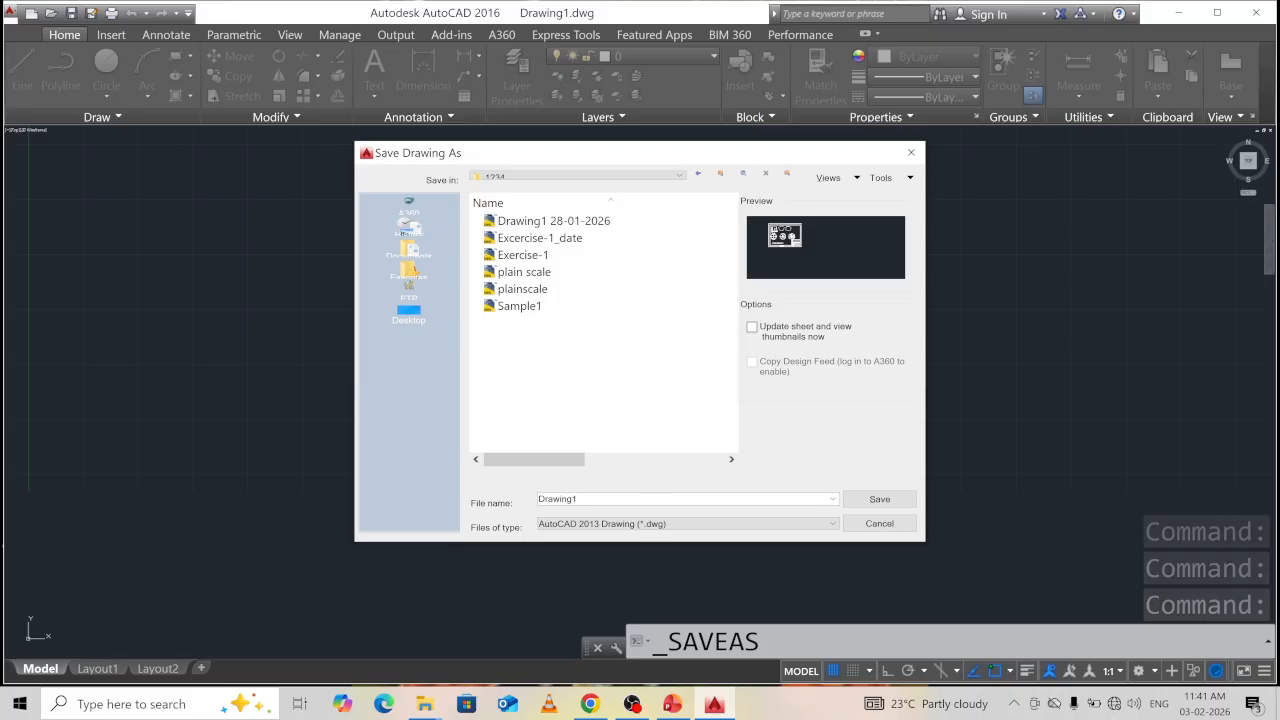
double_click(557, 499)
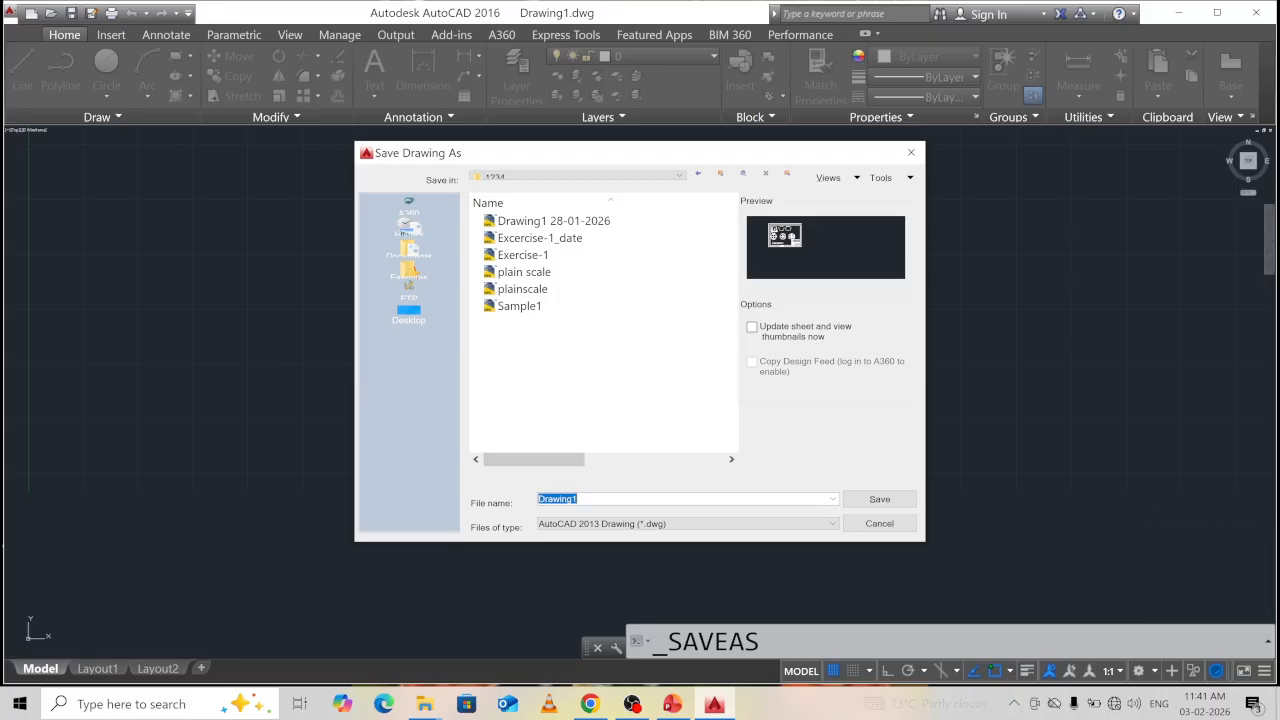
text(diagonalscale)
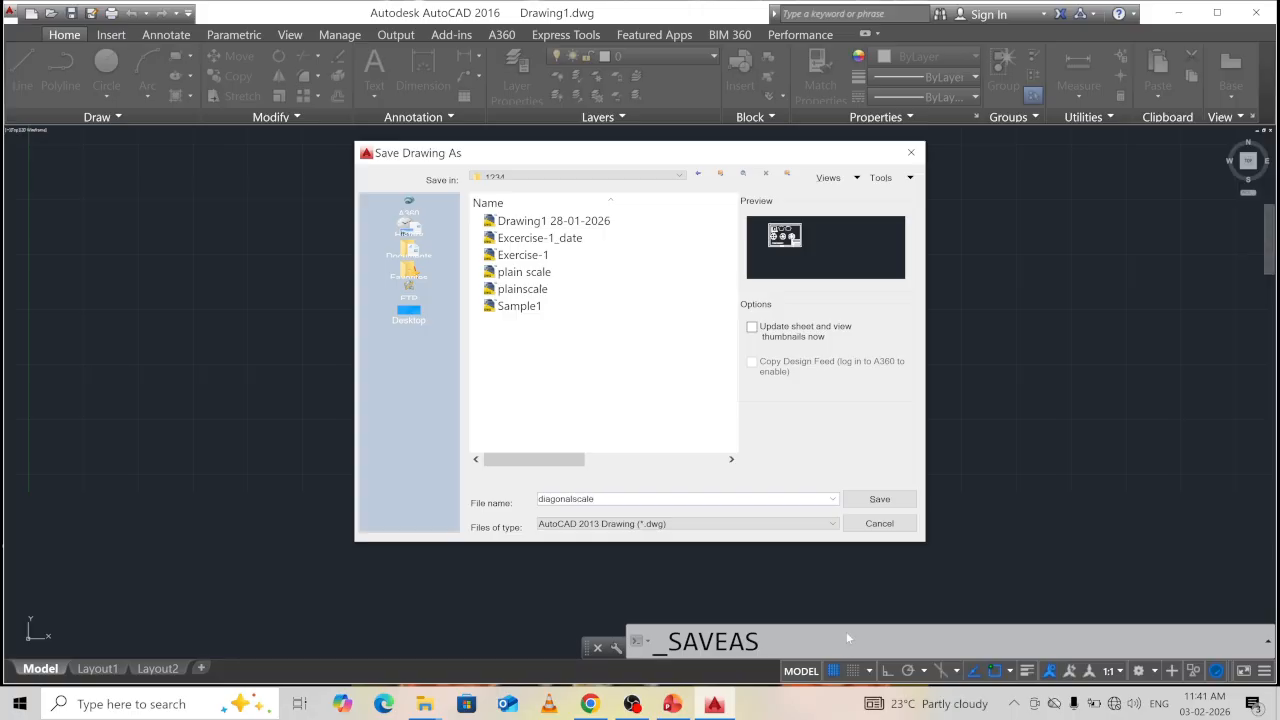
click(876, 498)
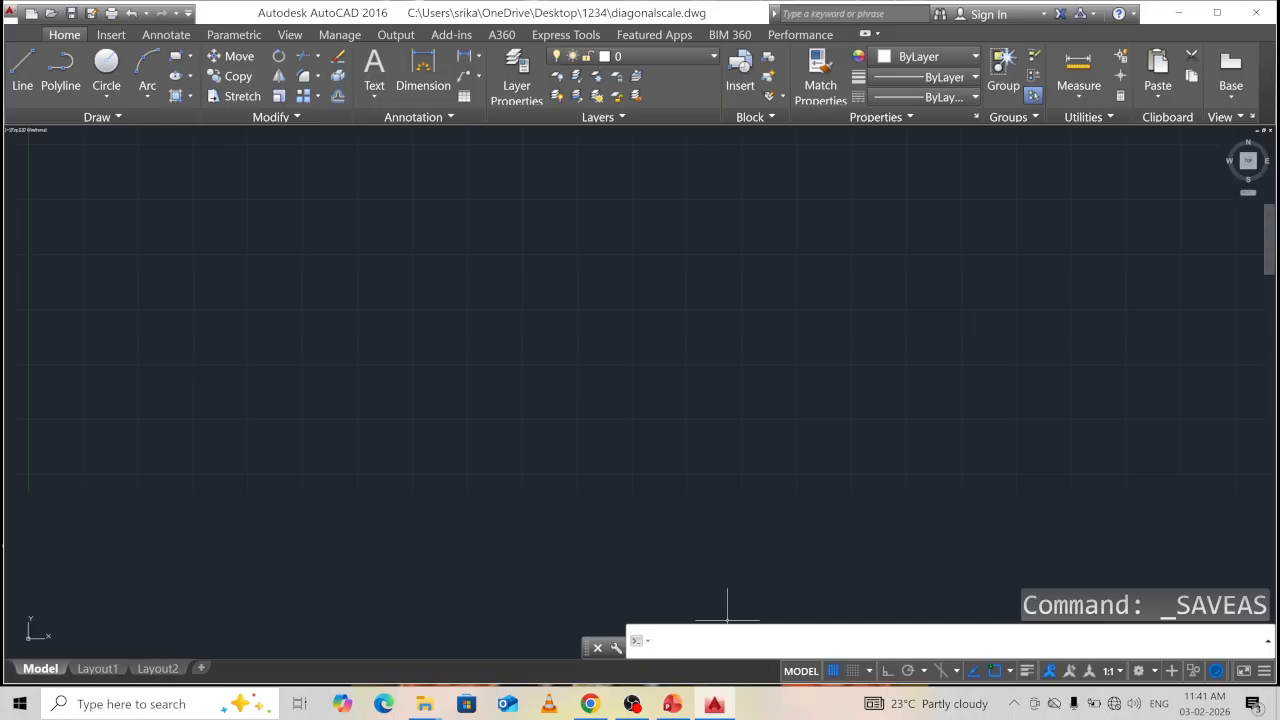
Set Decimal length units with 0.00 precision and Millimeters insertion scale.
text(units)
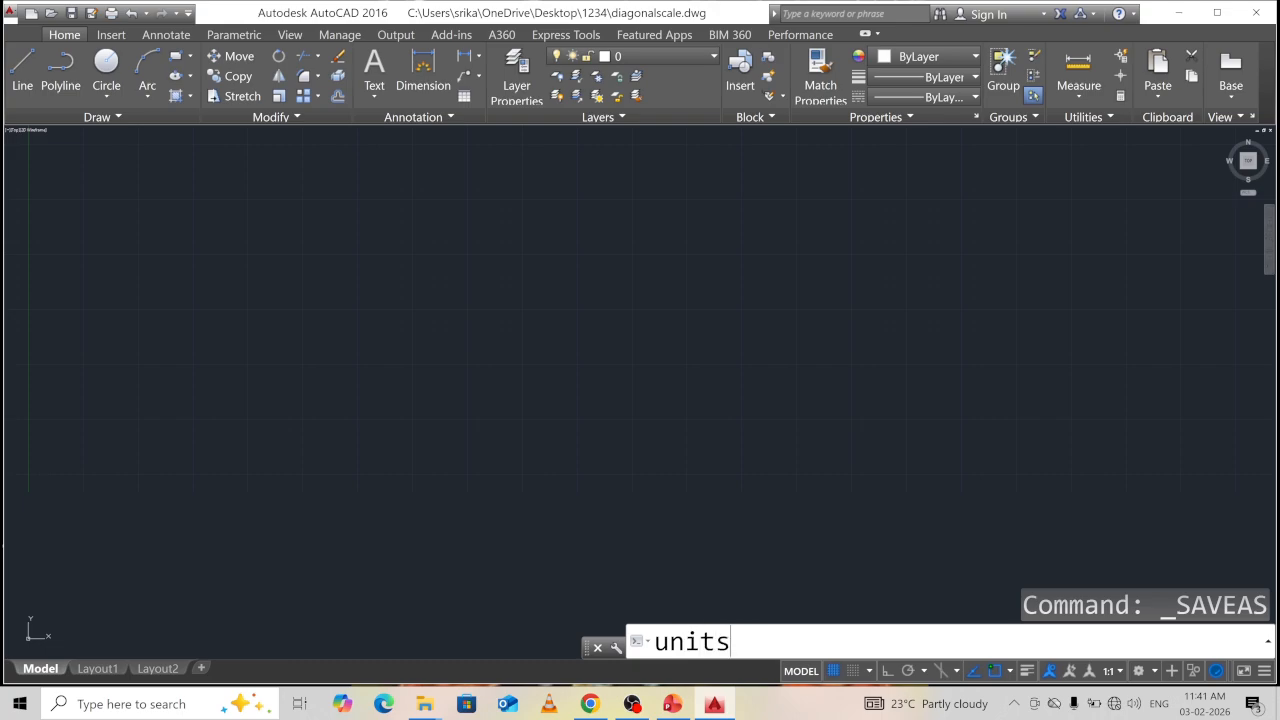
key(Return)
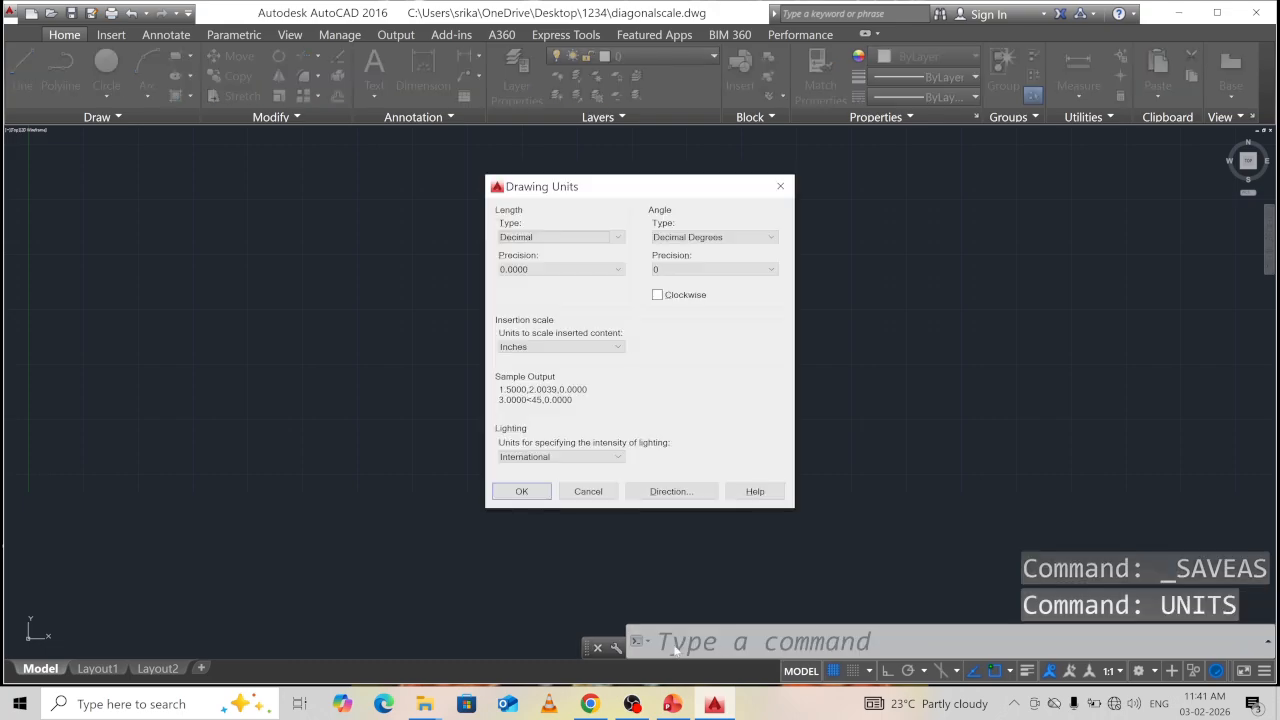
click(552, 237)
click(549, 260)
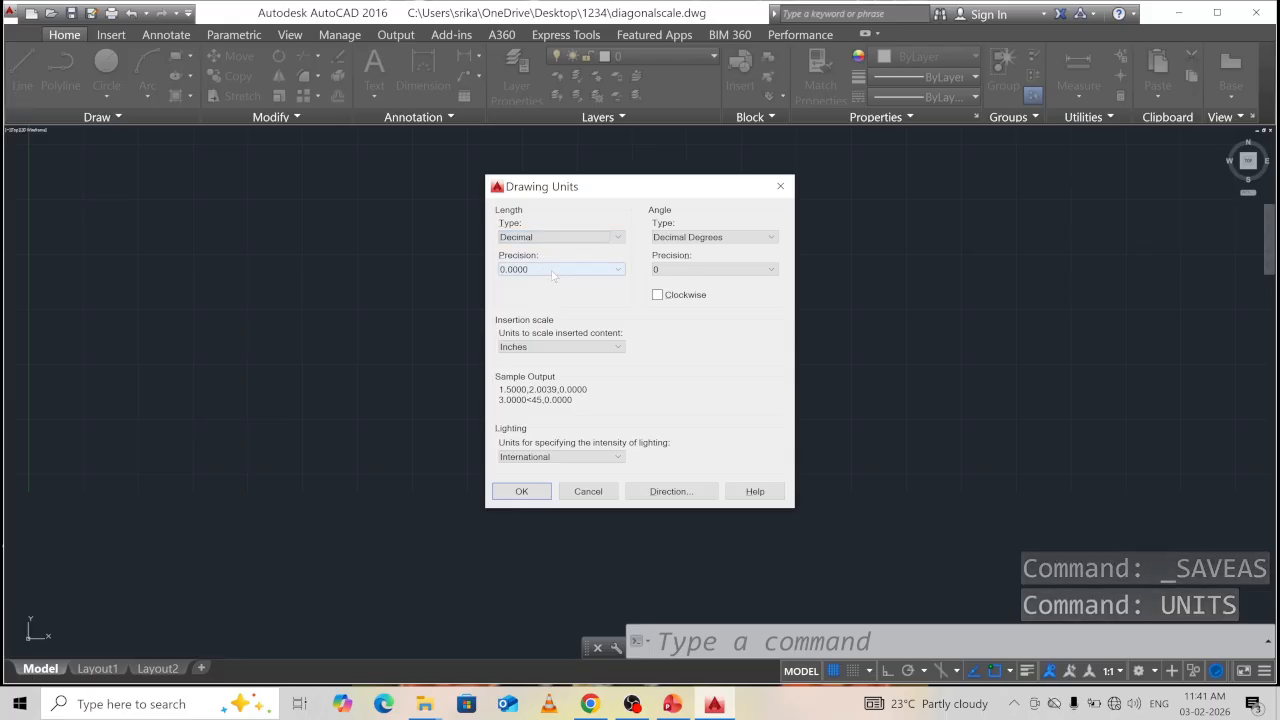
click(553, 270)
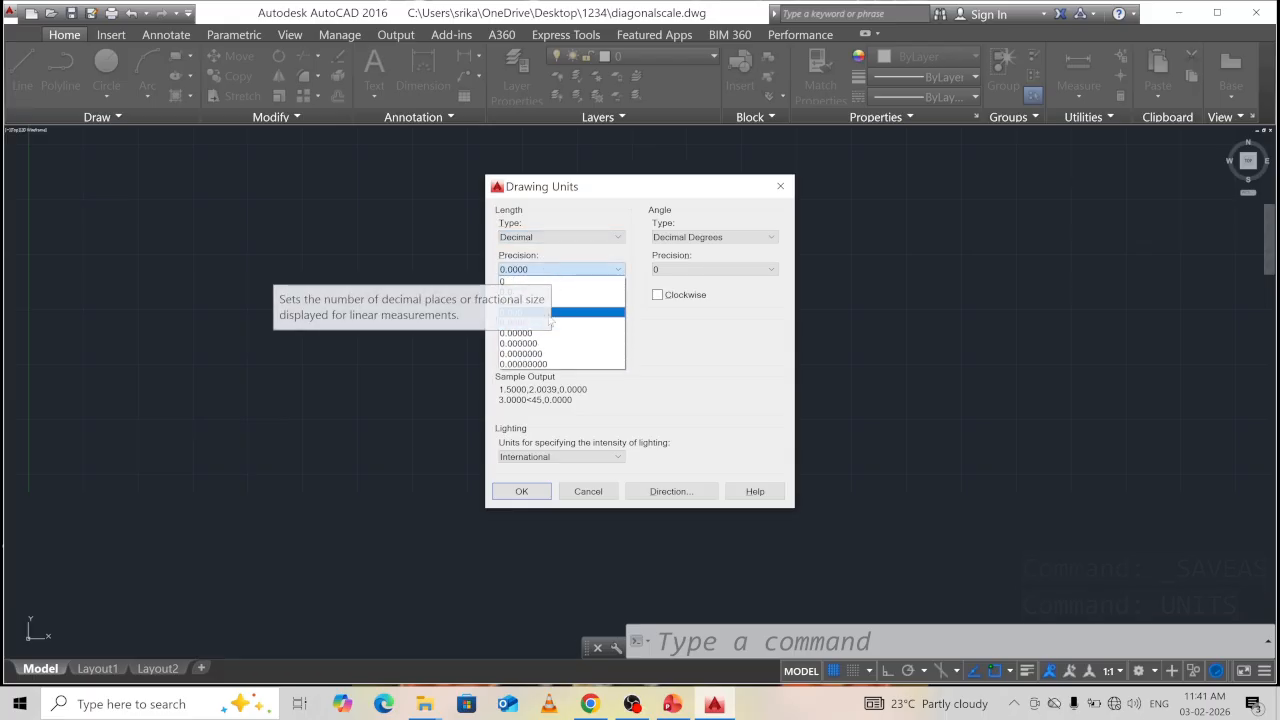
click(543, 305)
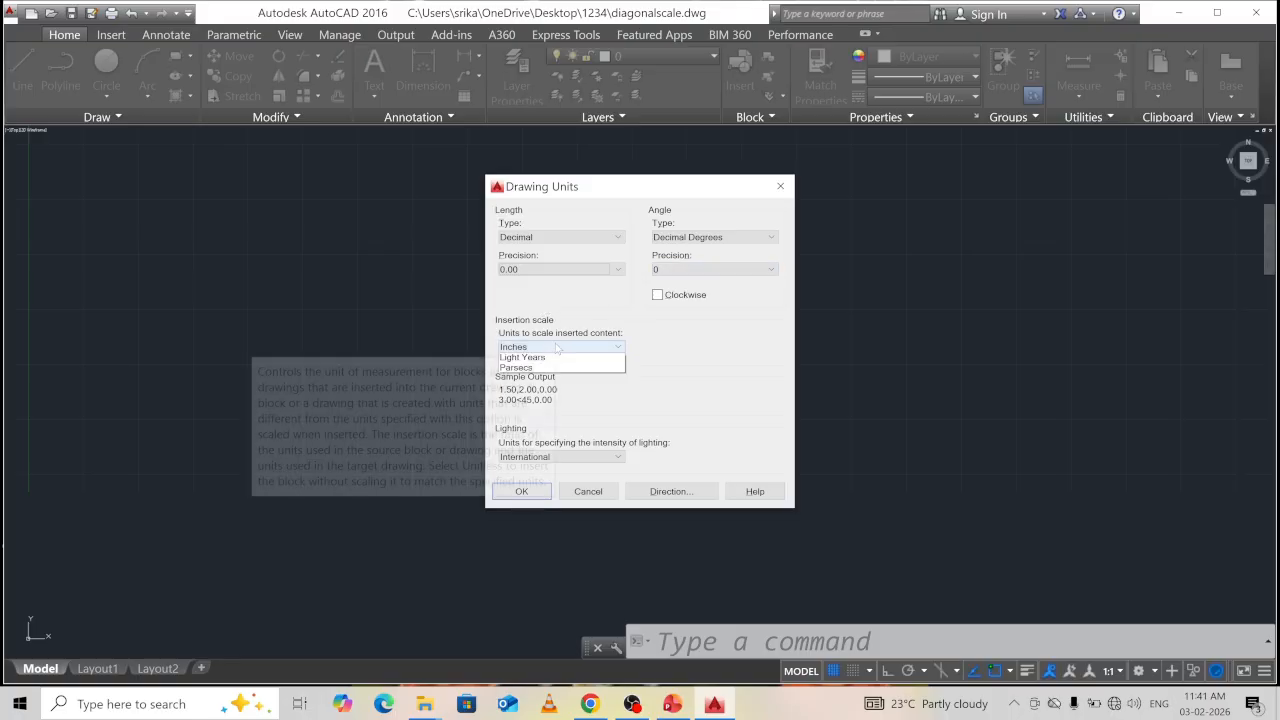
click(556, 347)
click(543, 398)
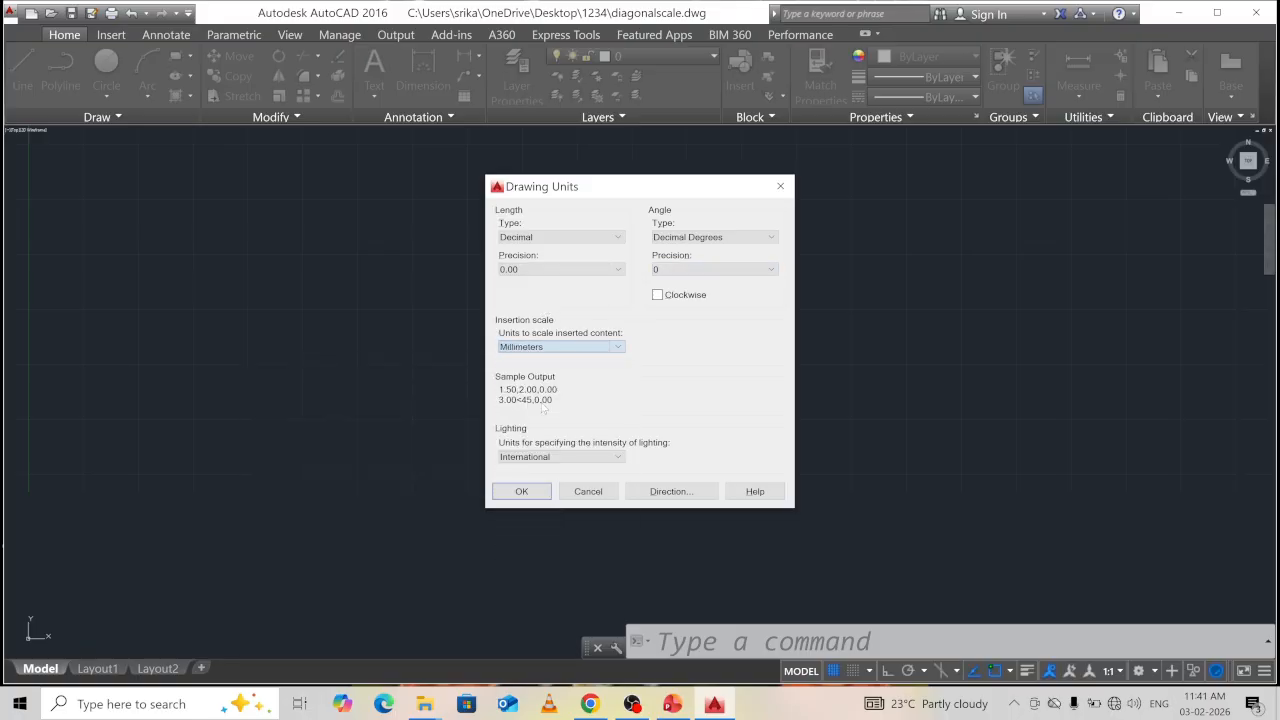
click(521, 491)
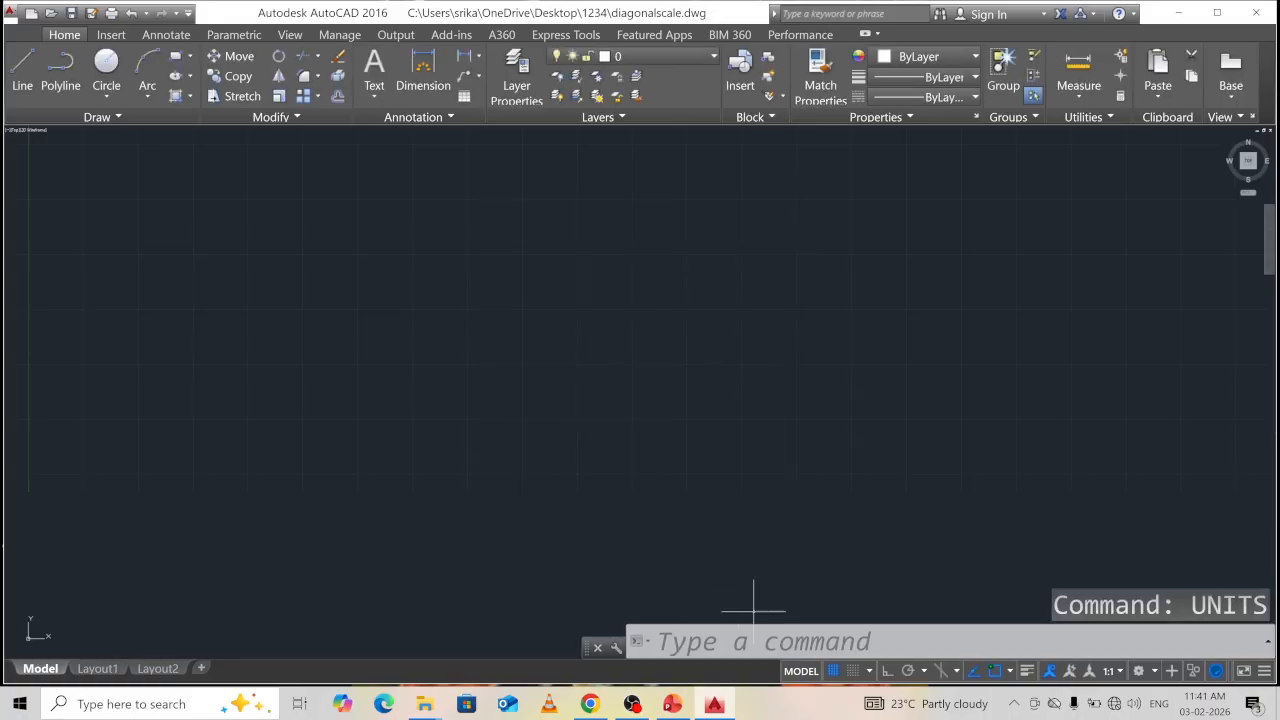
Start modifying the Standard dimension style and set its arrow size to 3.
click(754, 606)
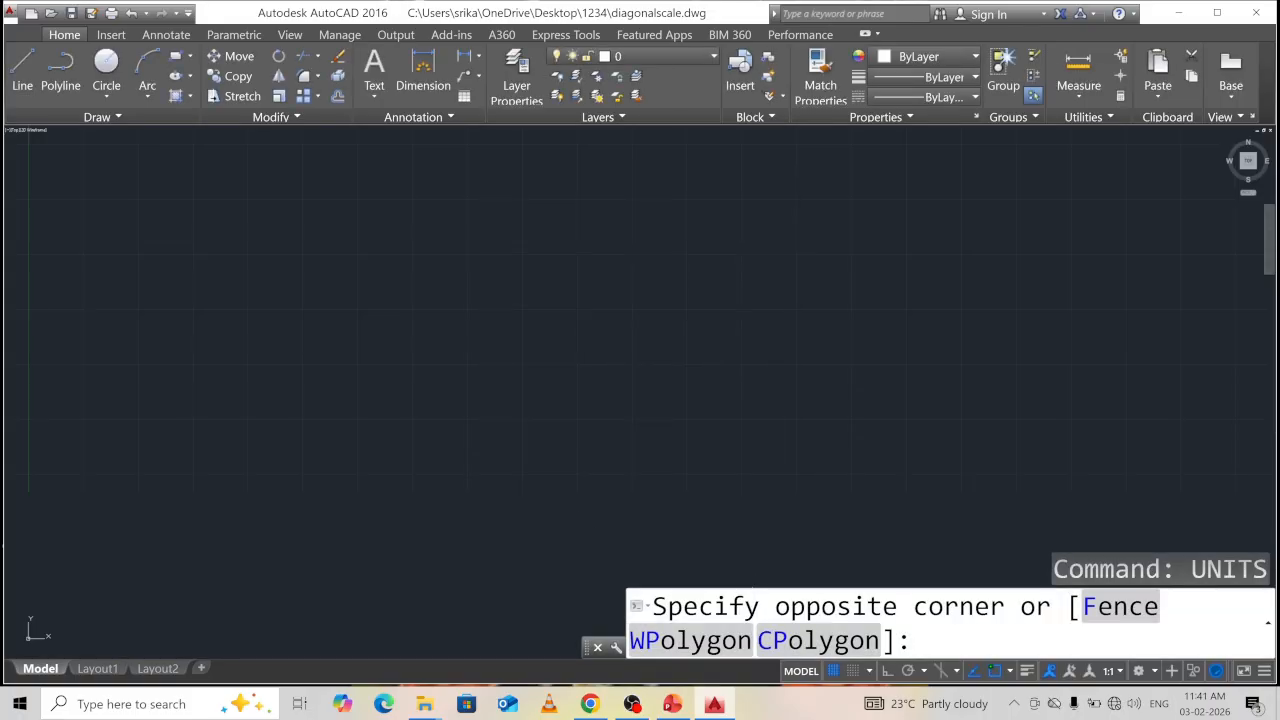
key(Escape)
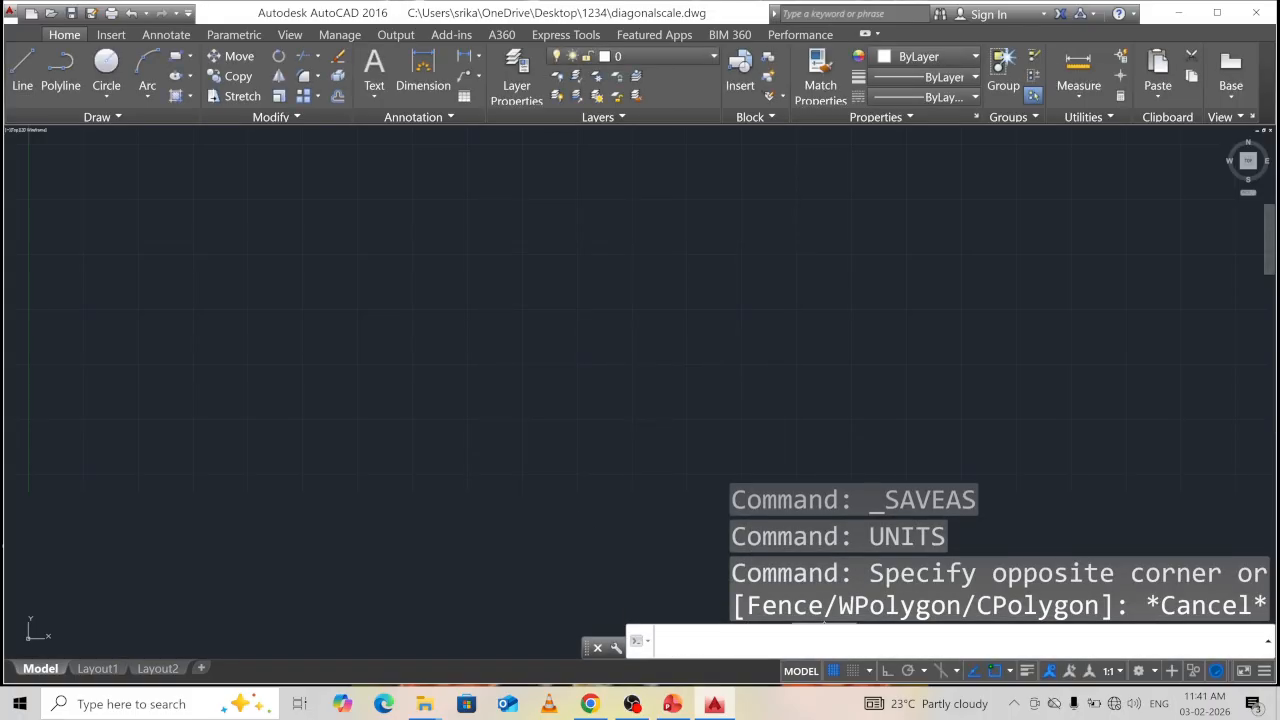
text(d)
key(Return)
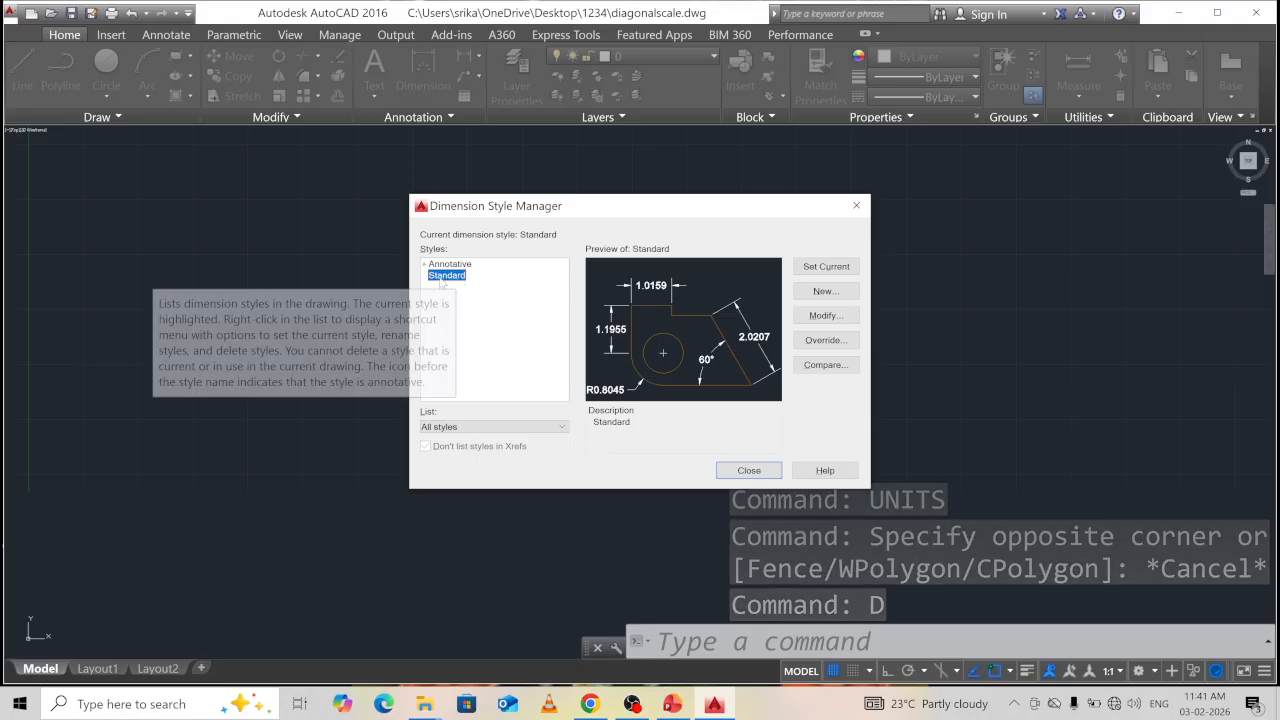
click(836, 317)
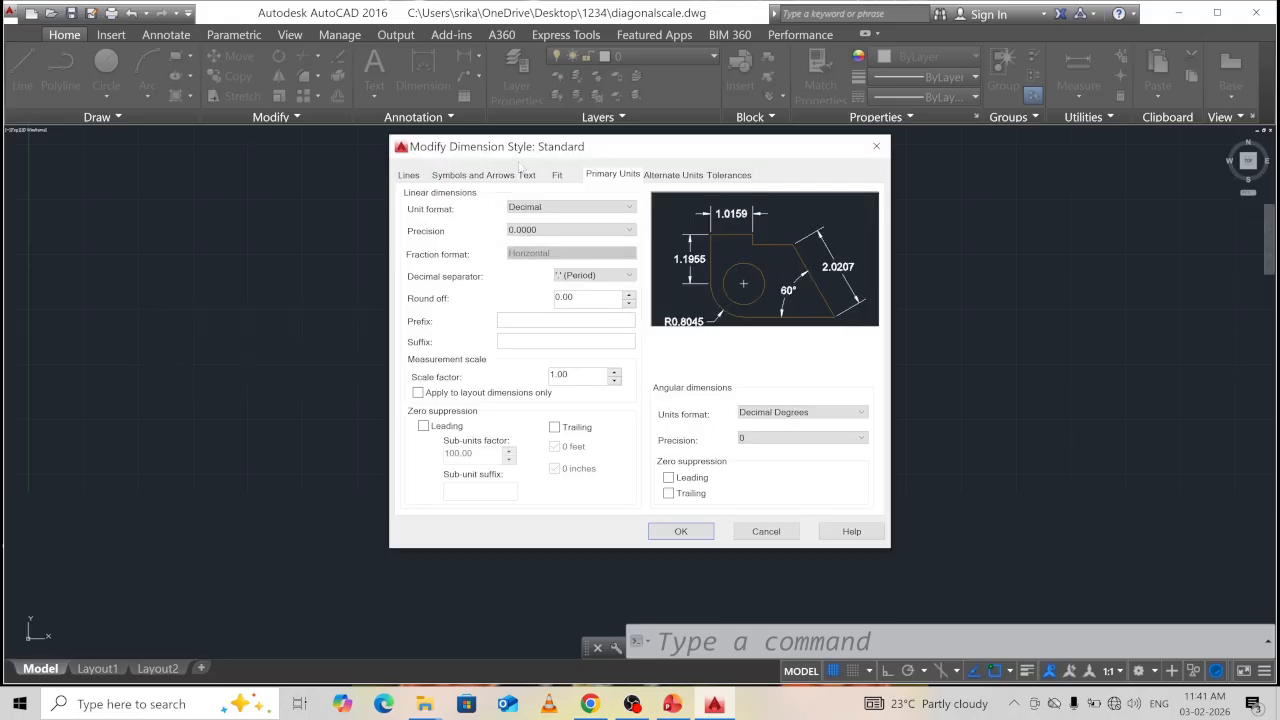
click(414, 177)
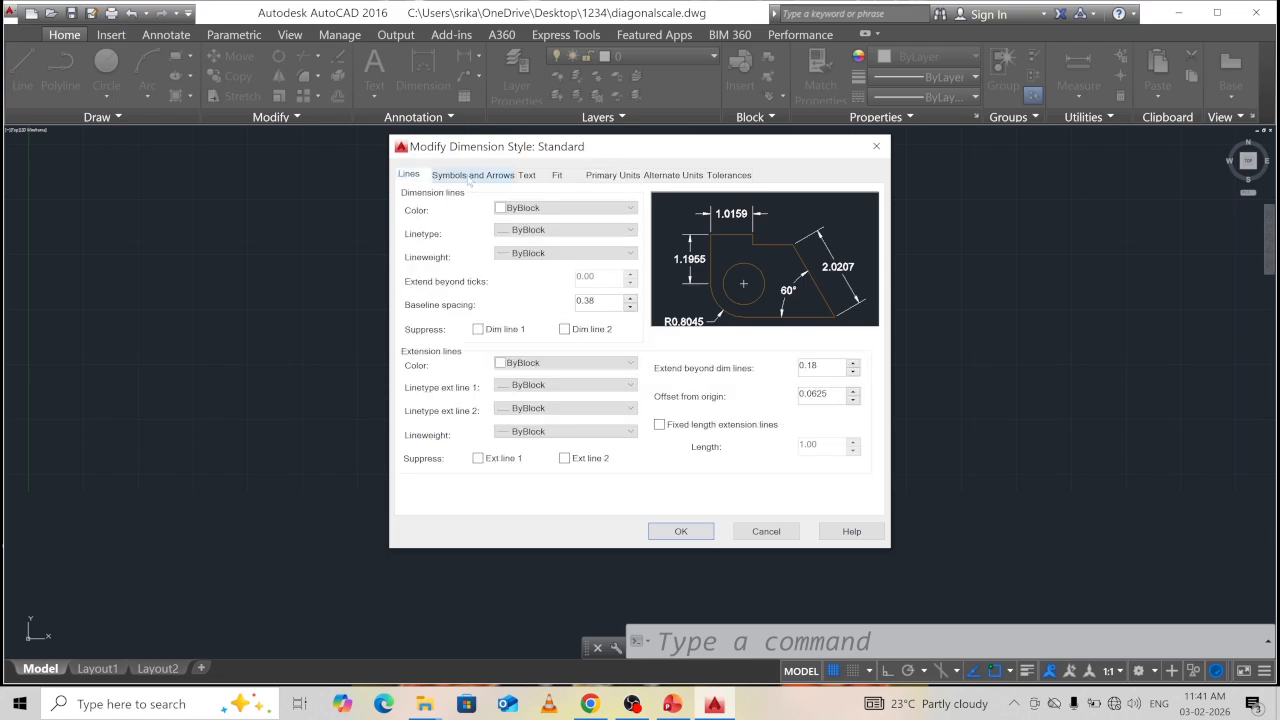
click(470, 175)
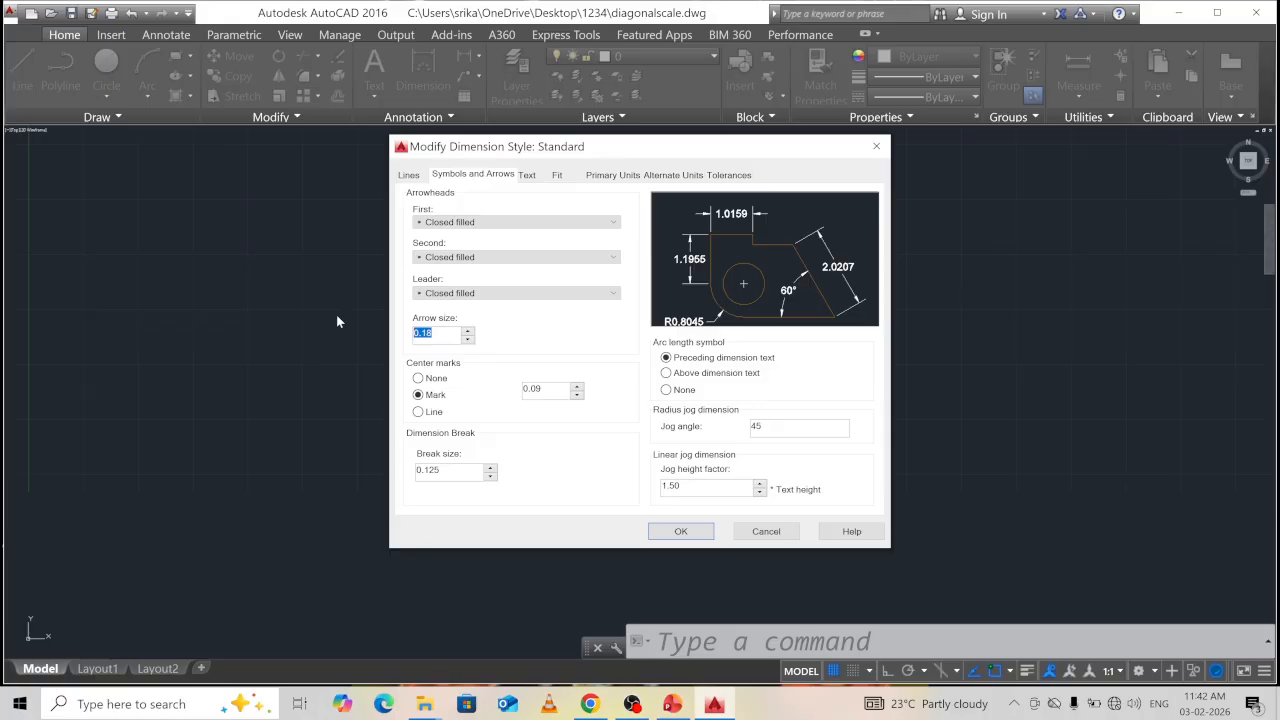
text(3)
Set dimension text height 4, ISO standard alignment, and text placed above the line.
click(527, 176)
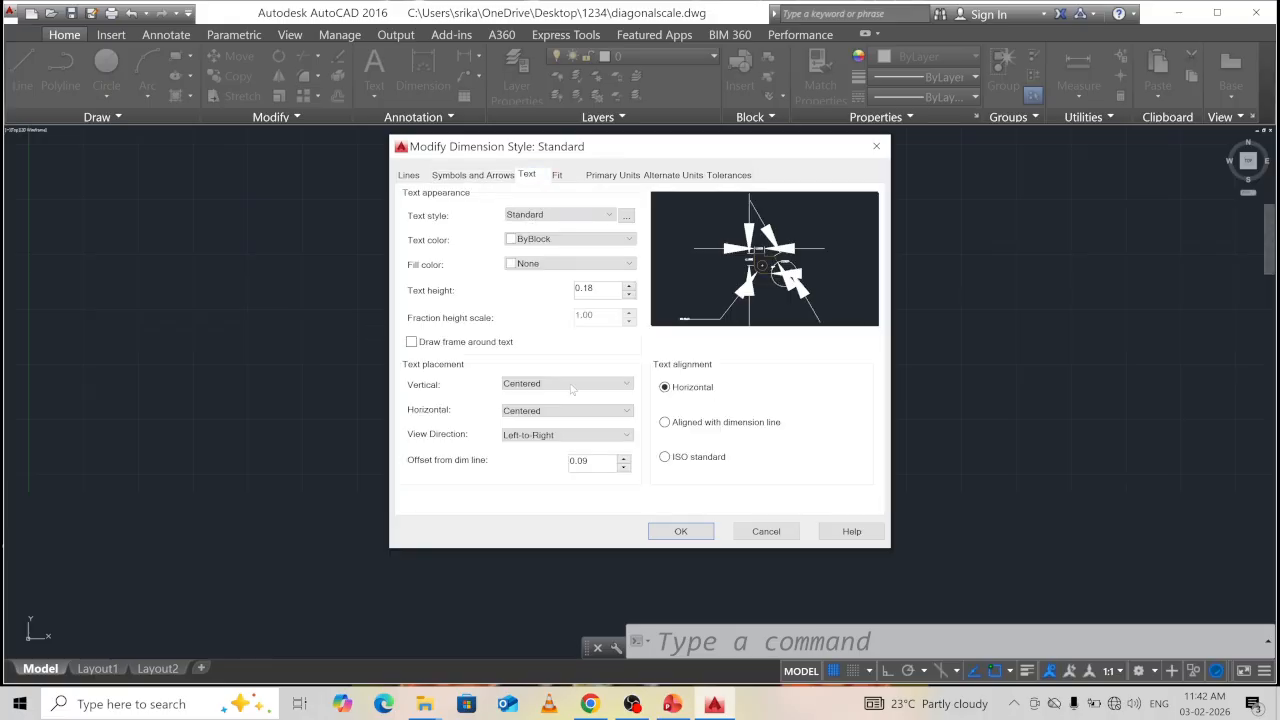
drag(597, 289, 572, 289)
text(4)
click(672, 460)
click(560, 386)
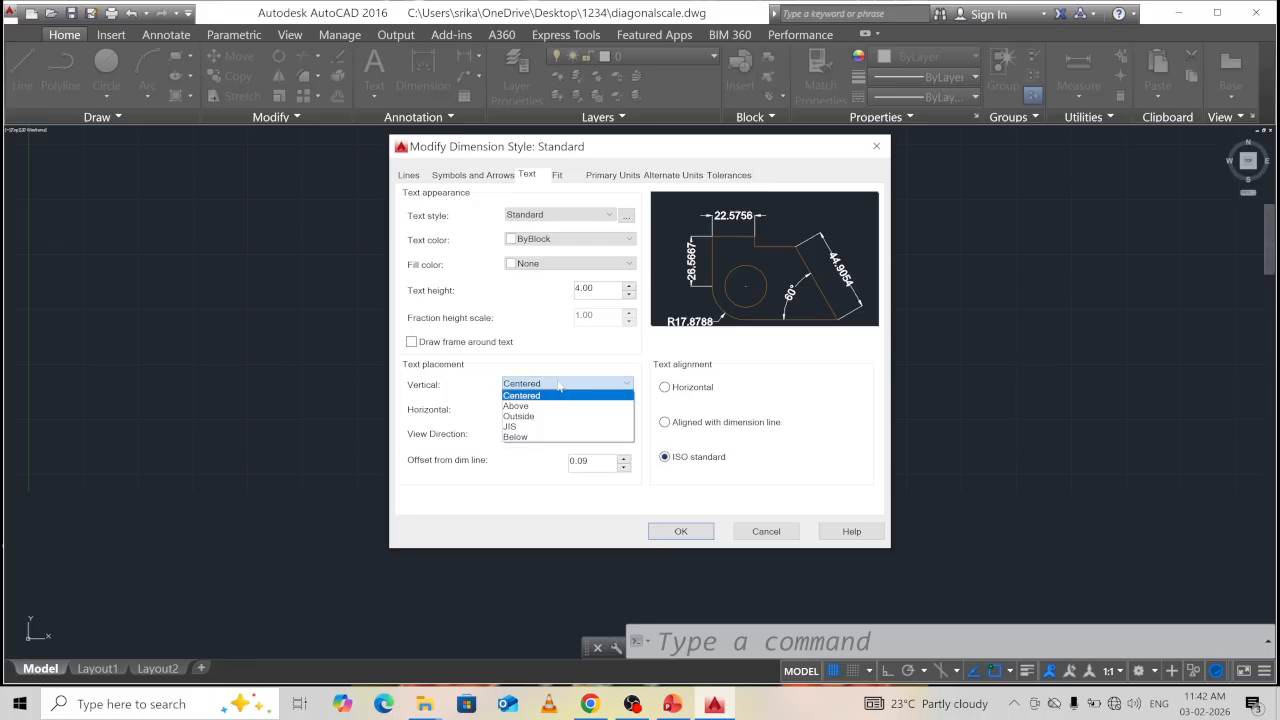
click(563, 405)
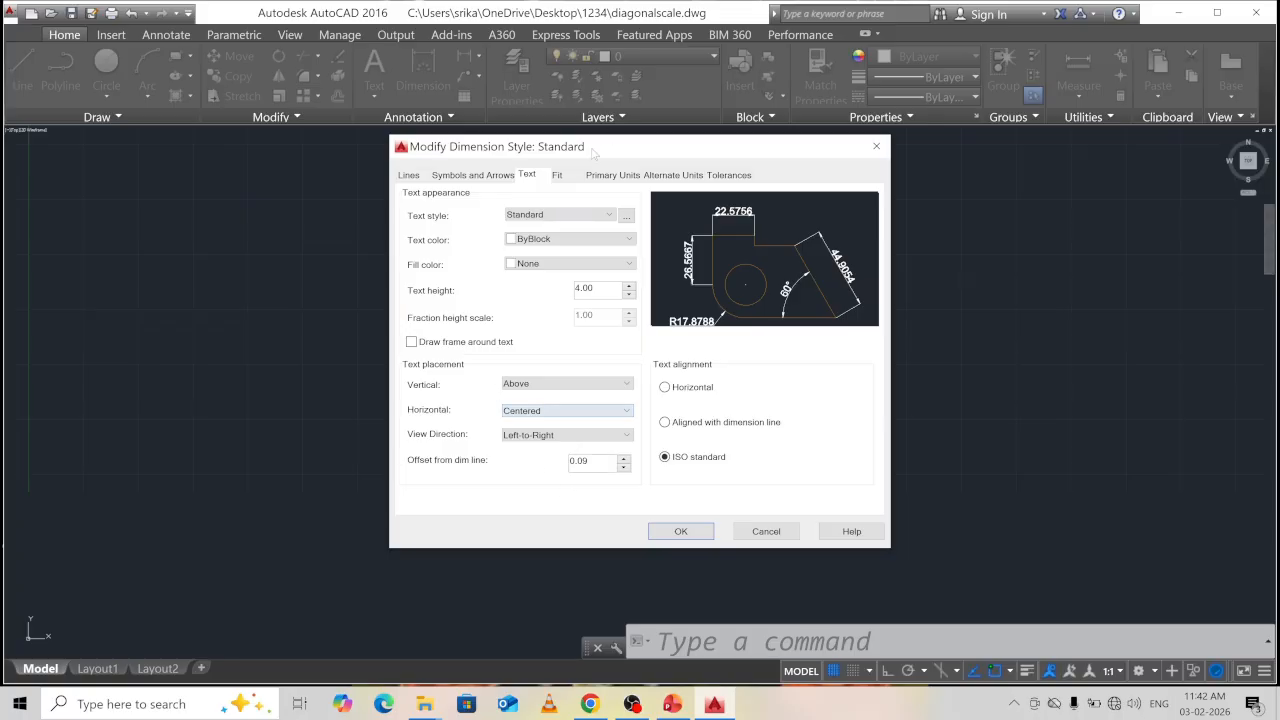
Set primary unit precision to 0.00 and apply the Standard style changes.
click(613, 176)
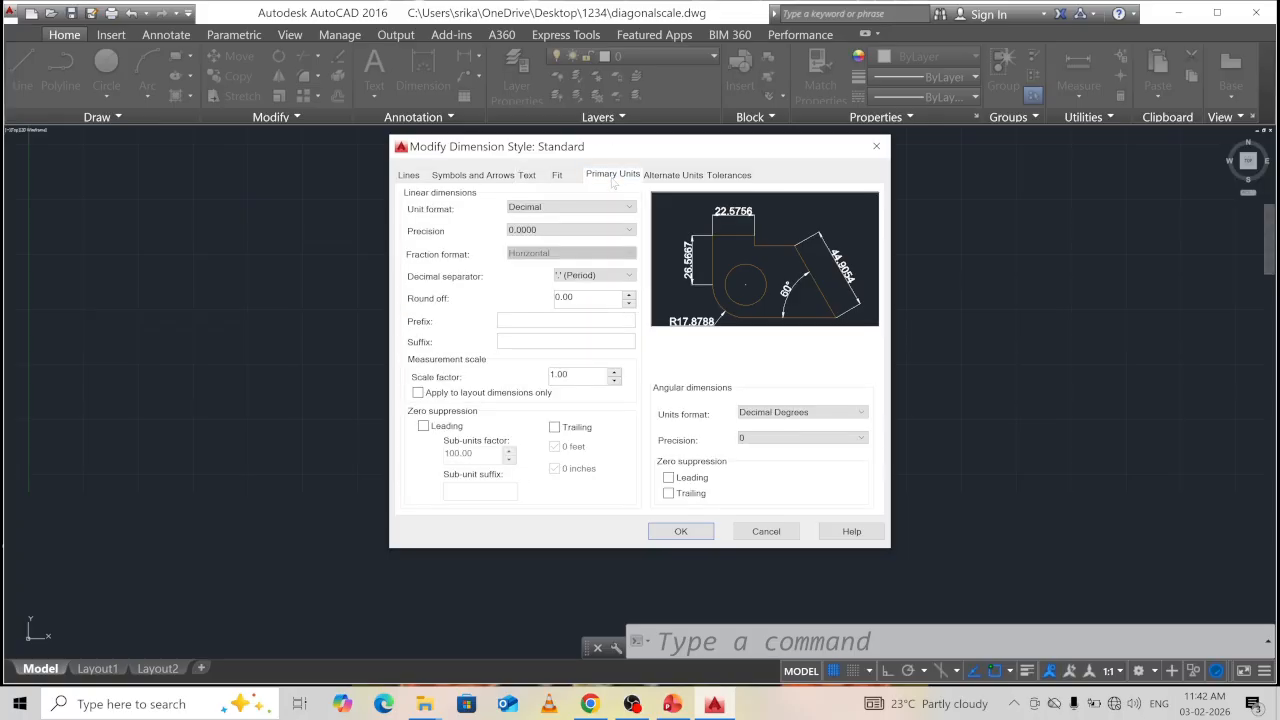
click(538, 232)
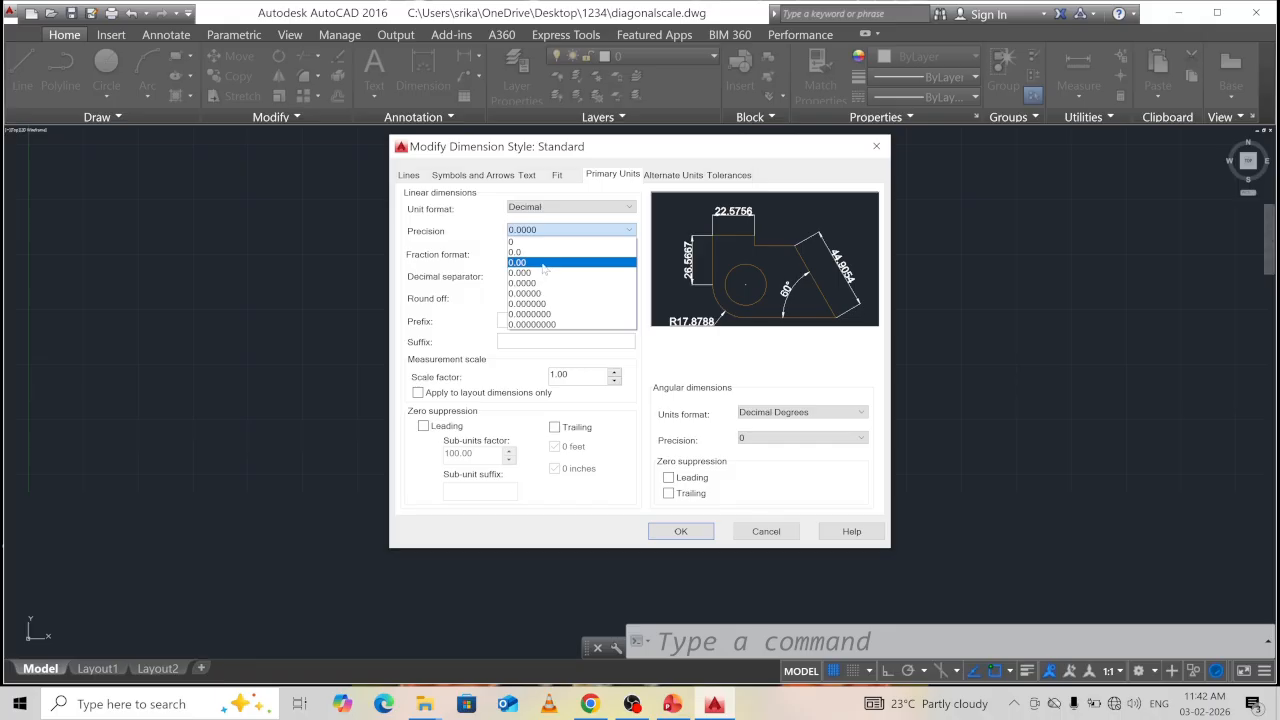
click(543, 263)
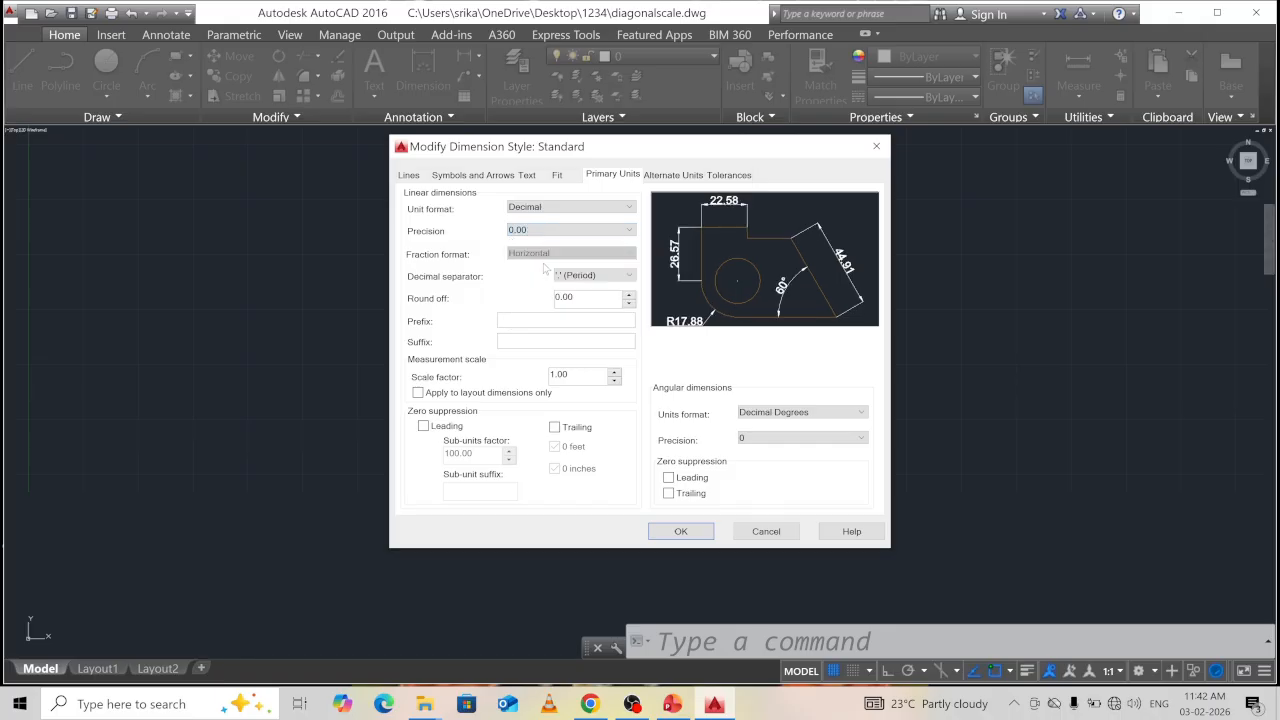
click(681, 531)
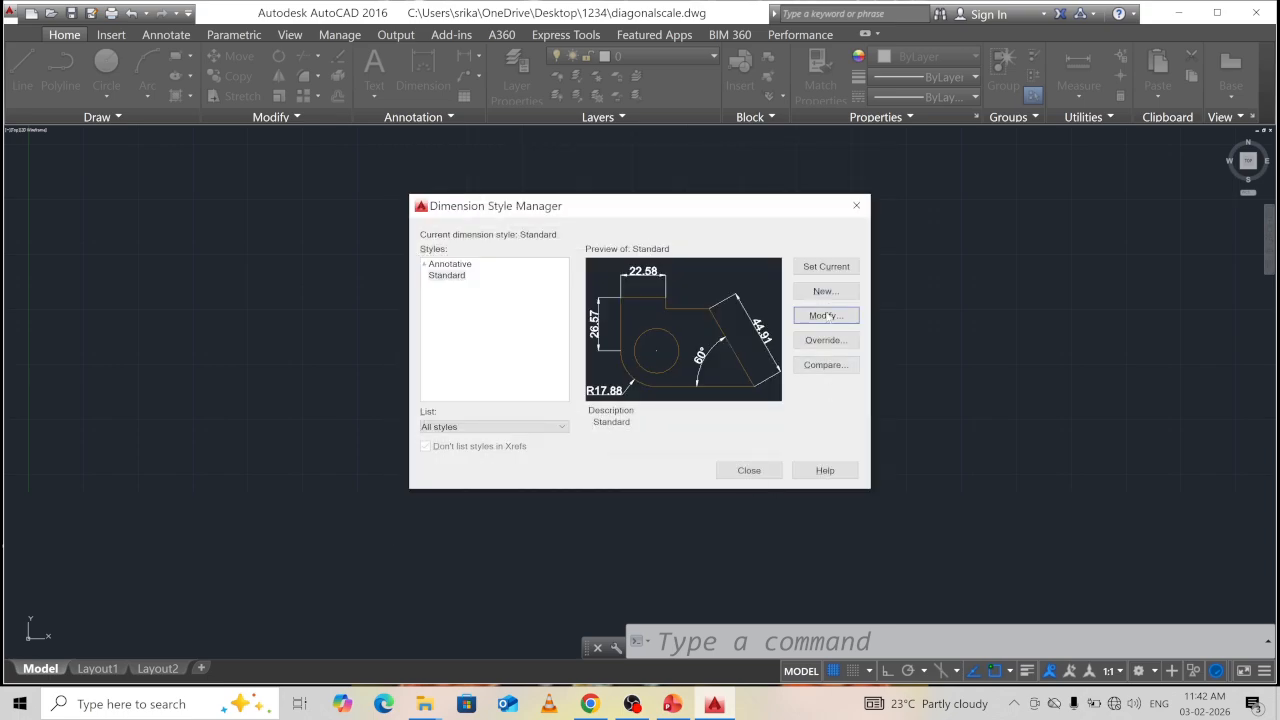
click(750, 471)
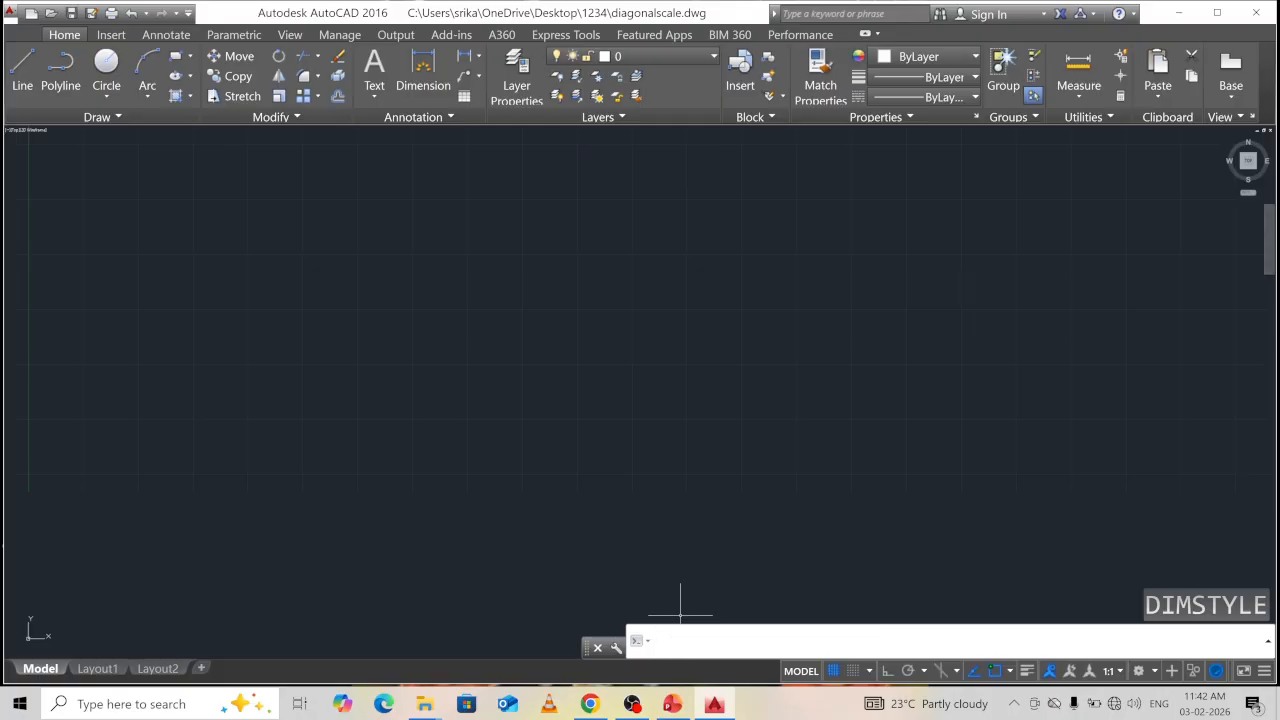
Set the drawing limits from 0,0 to 297,210.
text(limits)
key(Return)
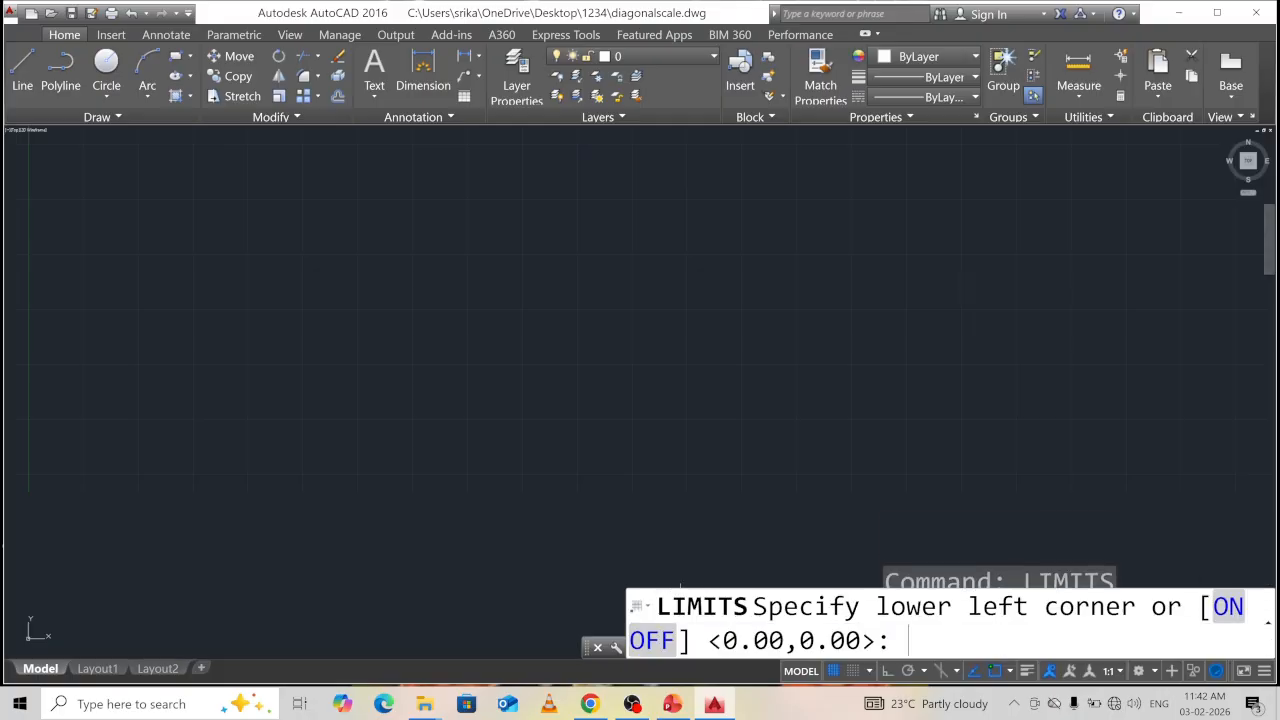
text(0,0)
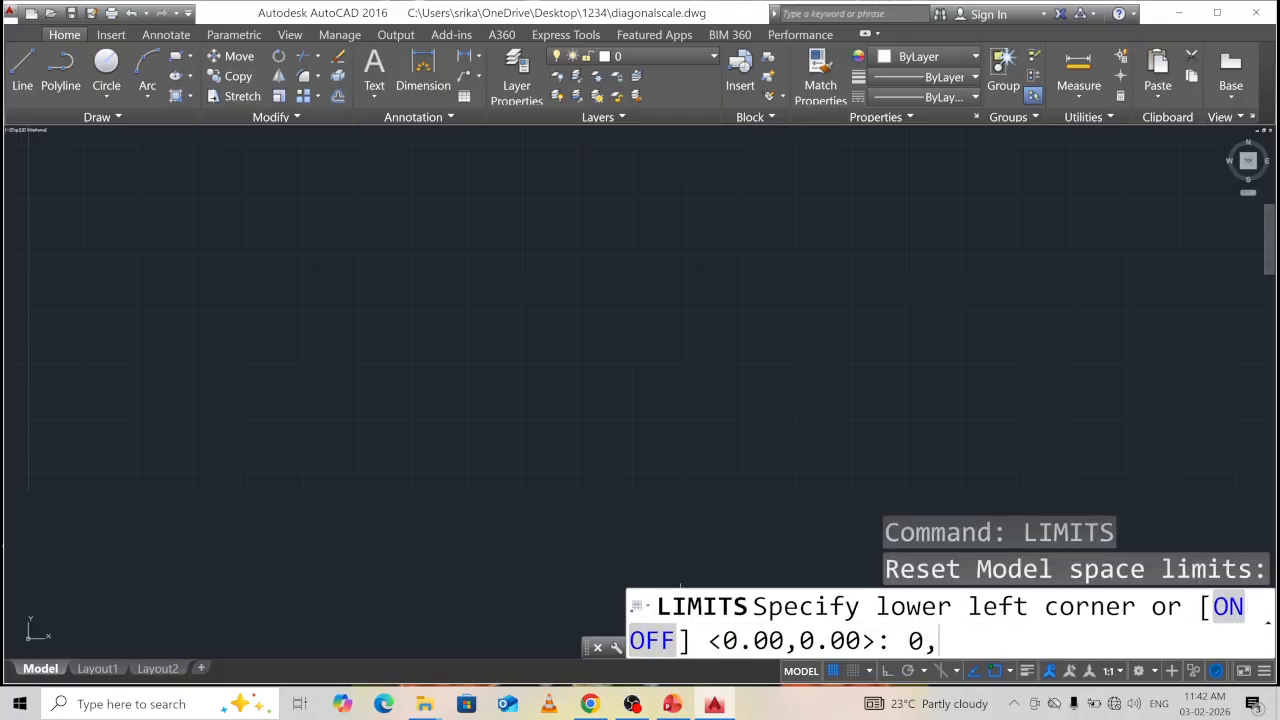
key(Return)
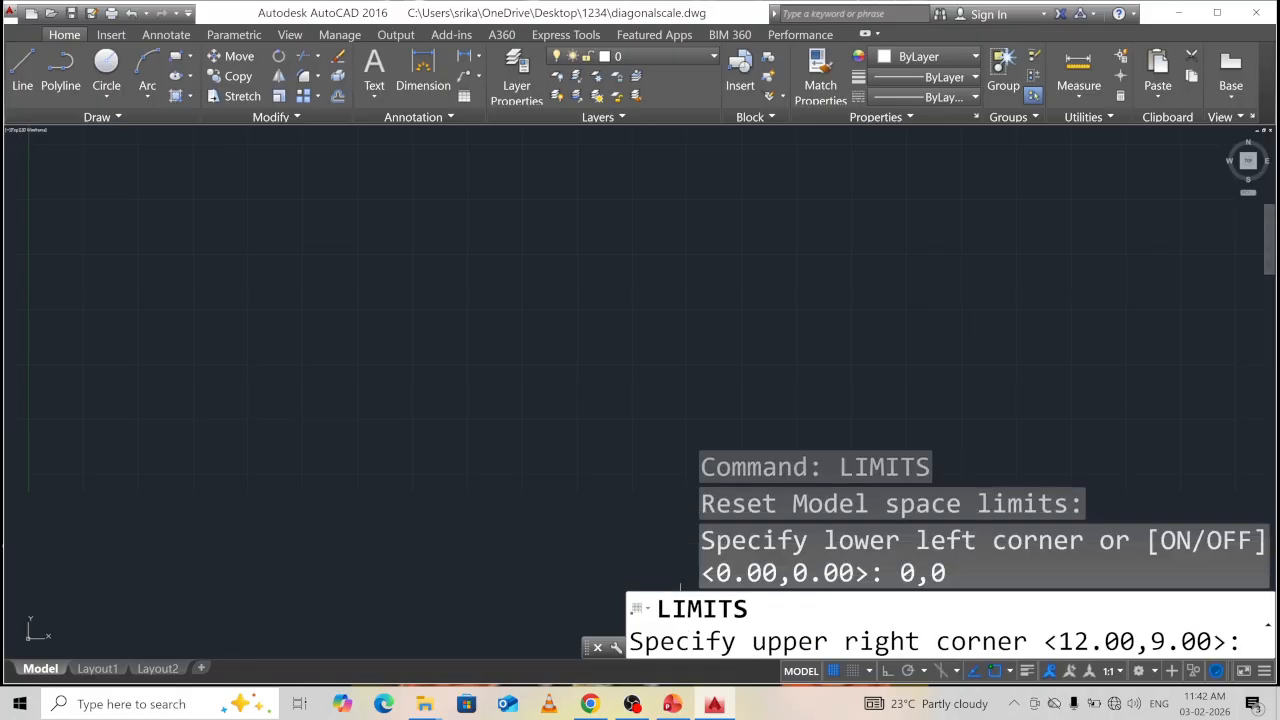
text(297)
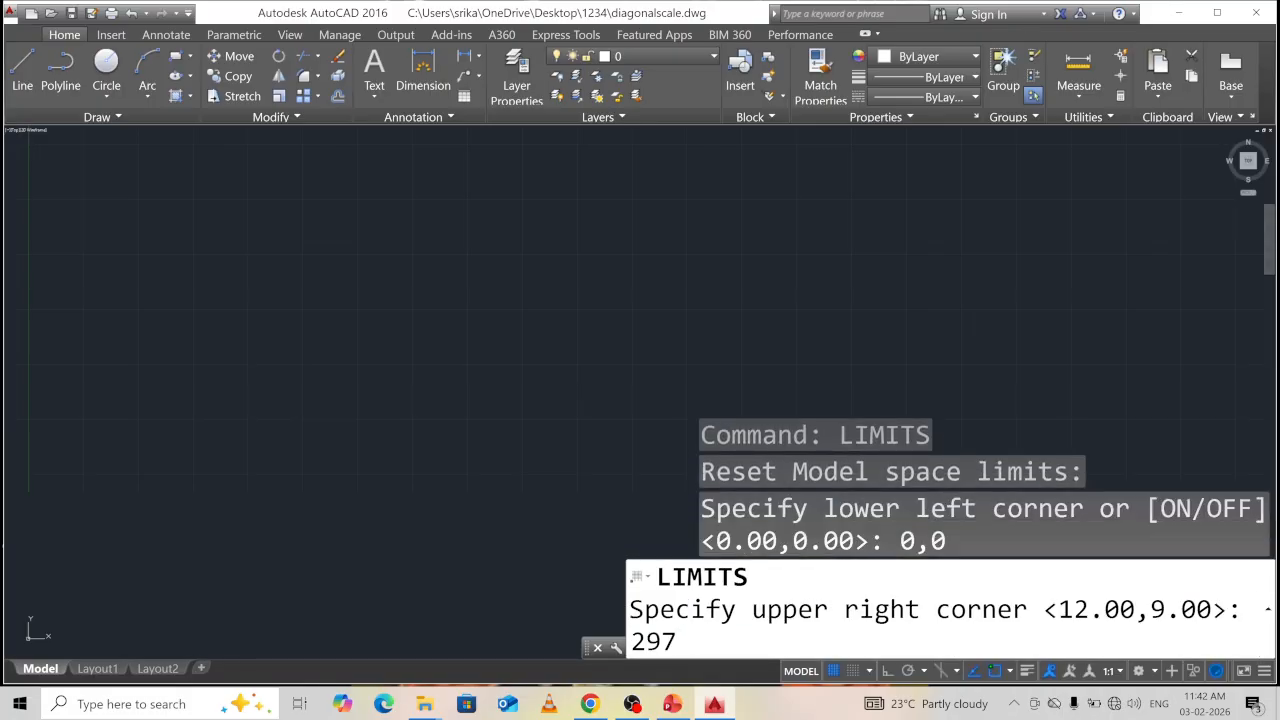
text(,210)
key(Return)
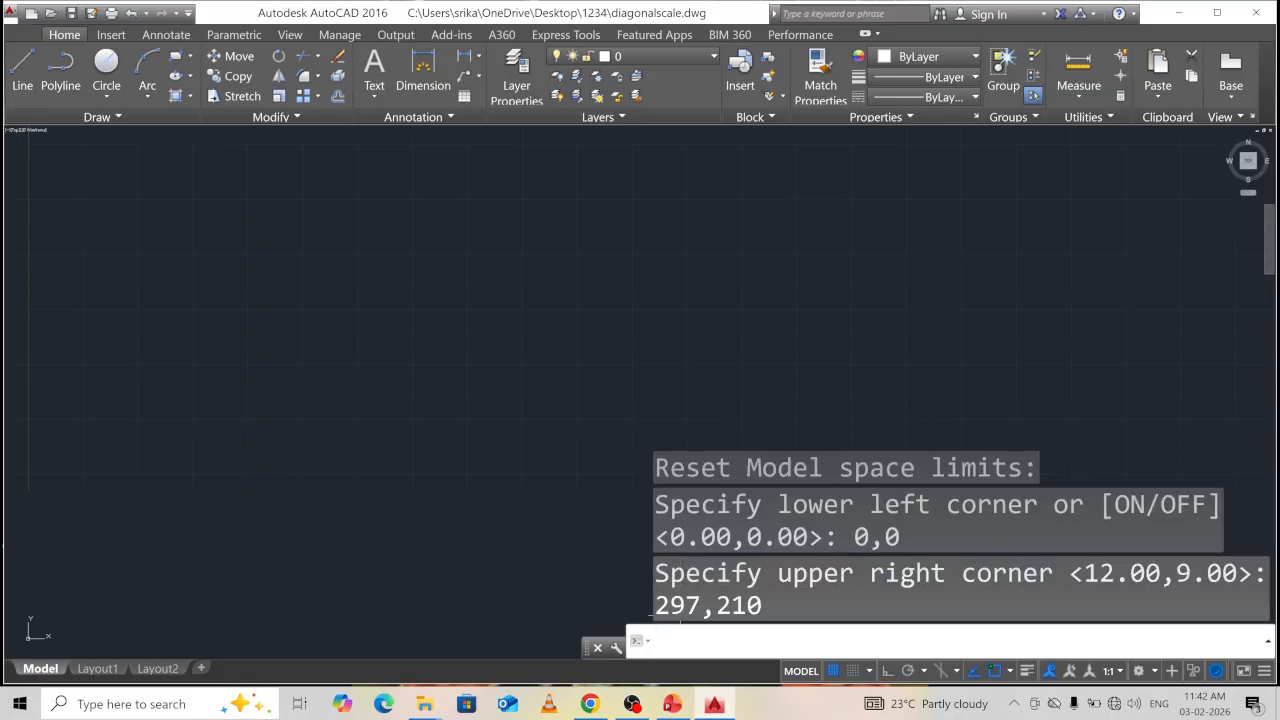
Set the UCS icon to No Origin so it stays off the origin.
text(ucsicon)
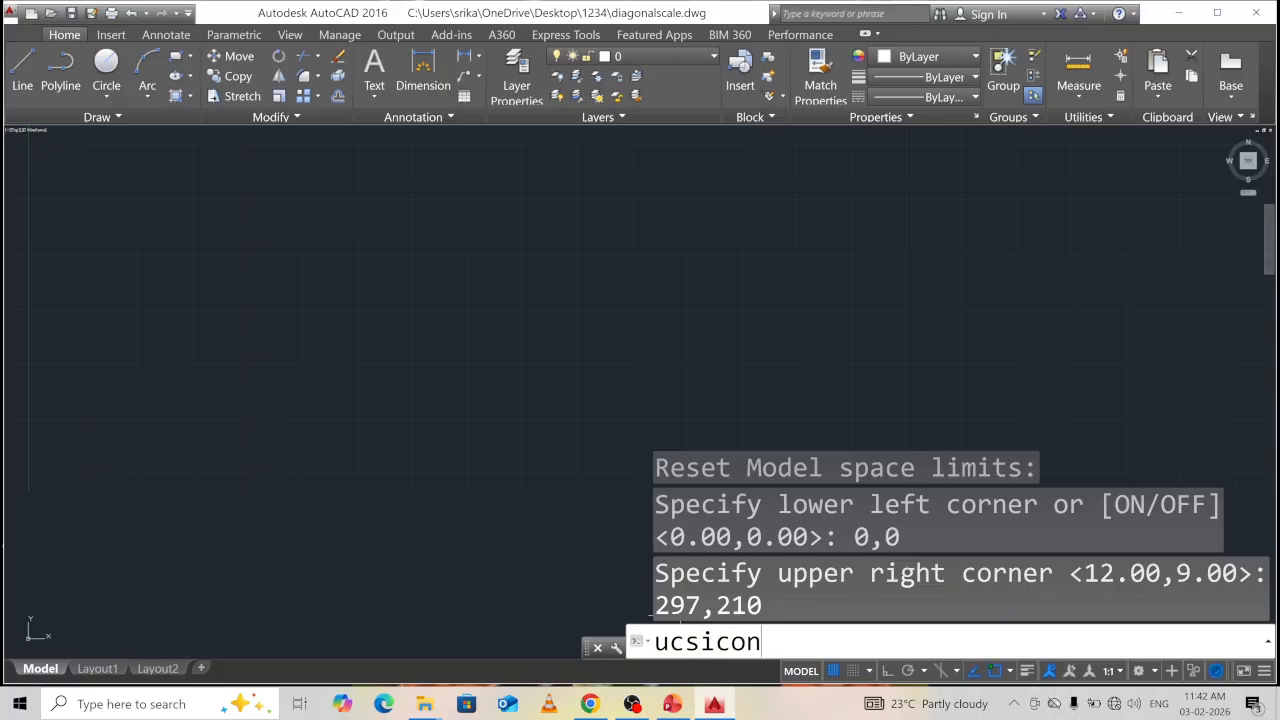
key(Return)
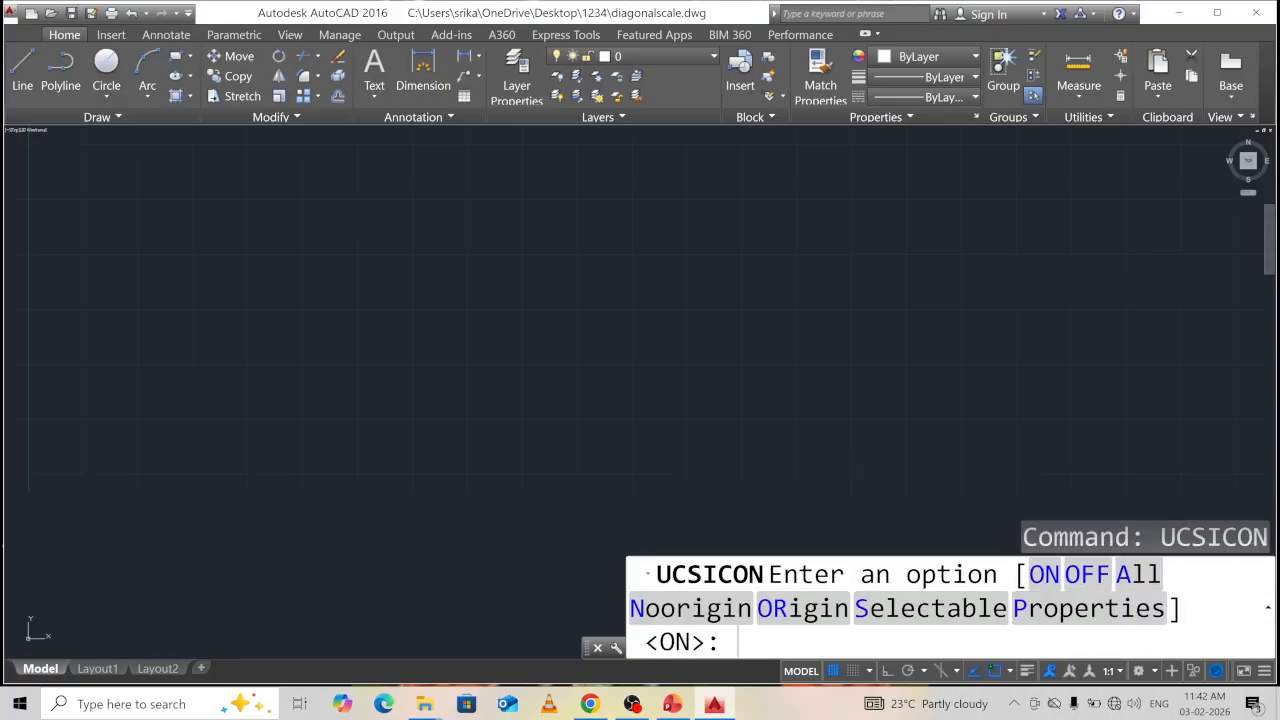
text(n)
key(Return)
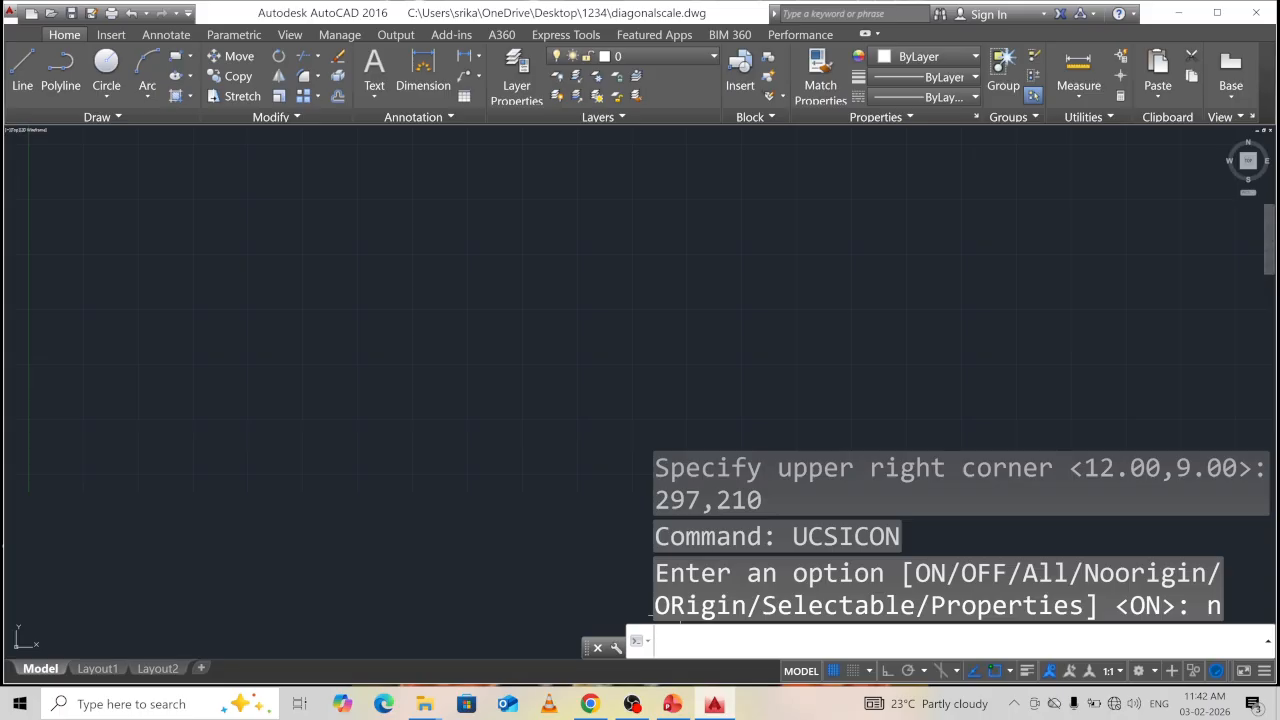
Confirm the object snap settings in Drafting Settings with all modes on.
text(OS)
key(Return)
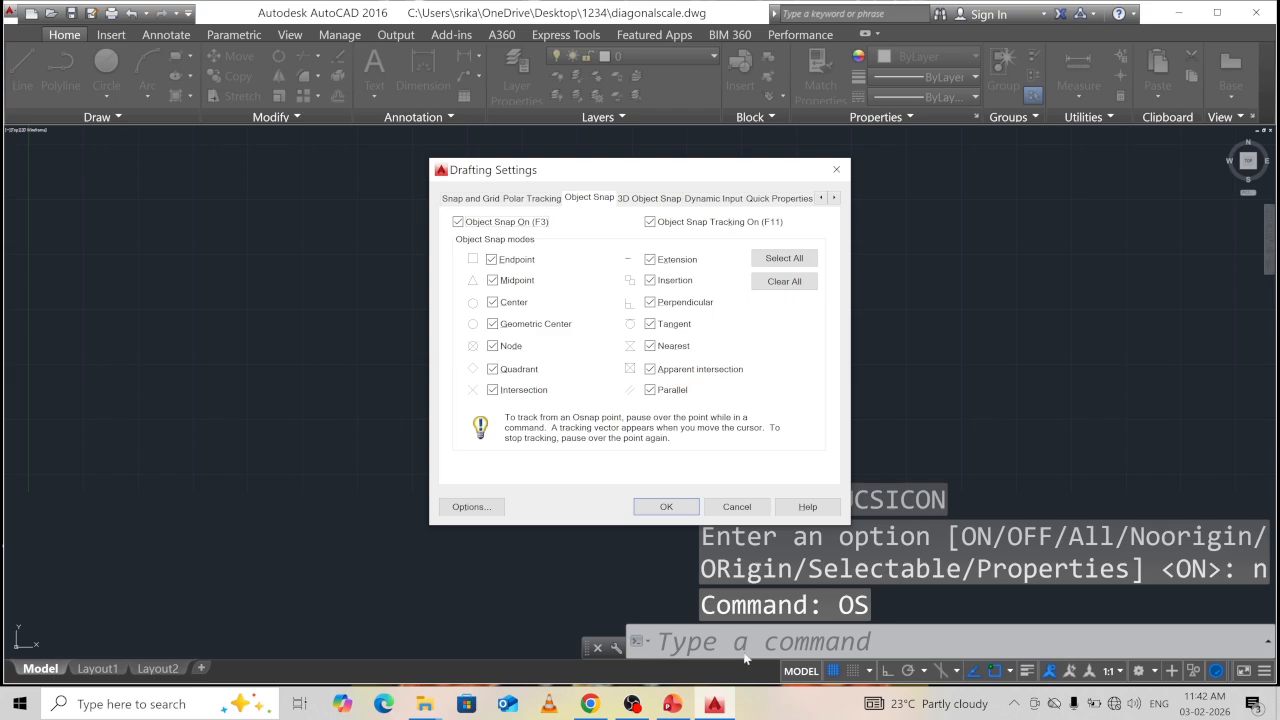
click(672, 508)
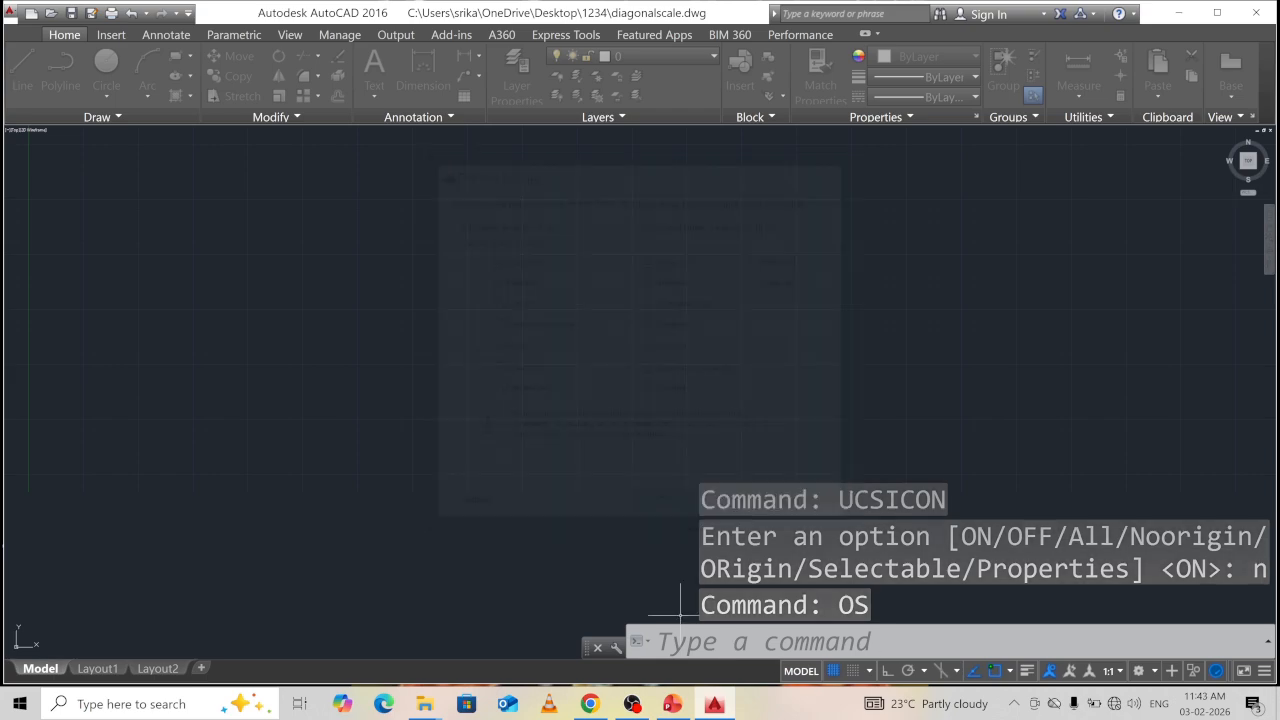
Zoom All to show the whole drawing area.
click(738, 630)
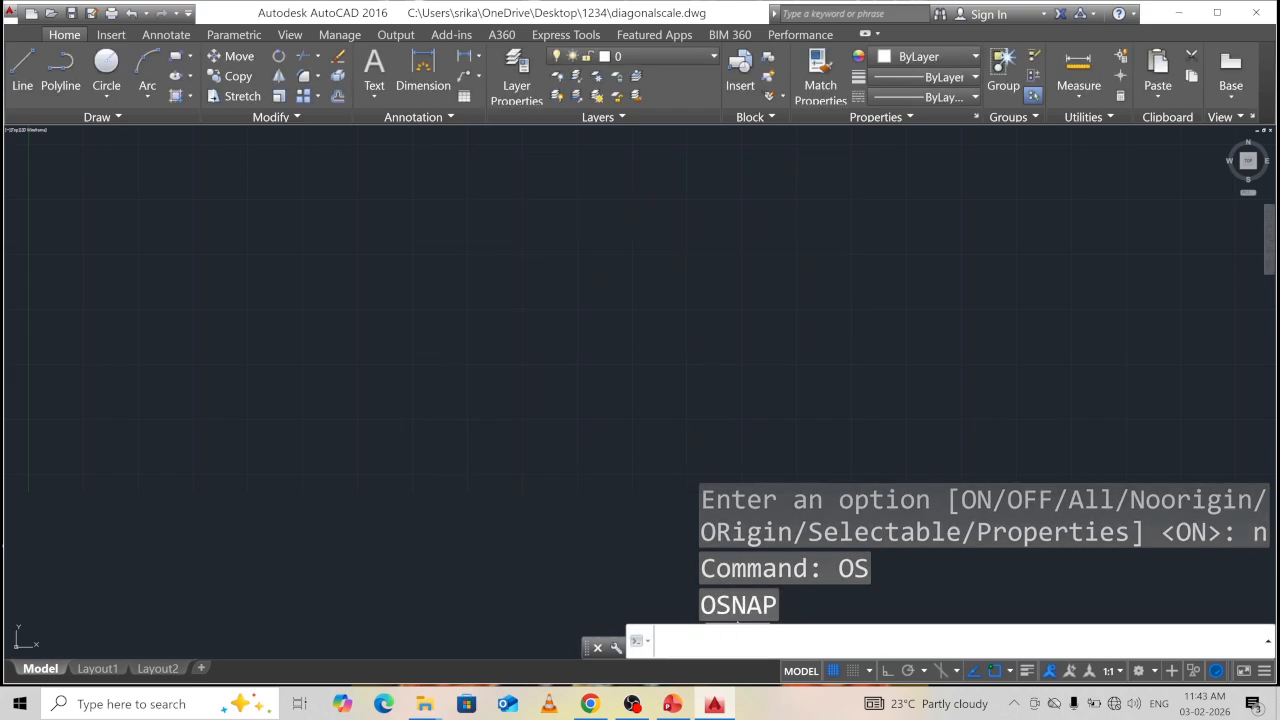
text(z)
key(Return)
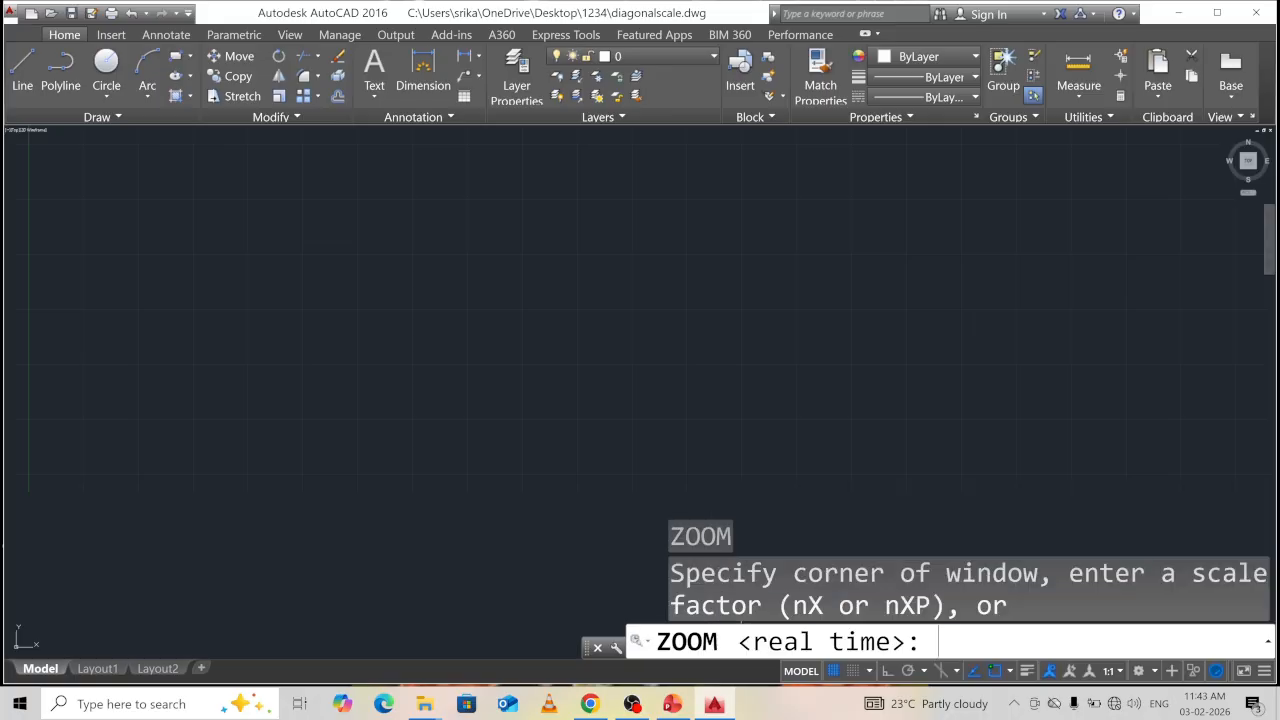
text(a)
key(Return)
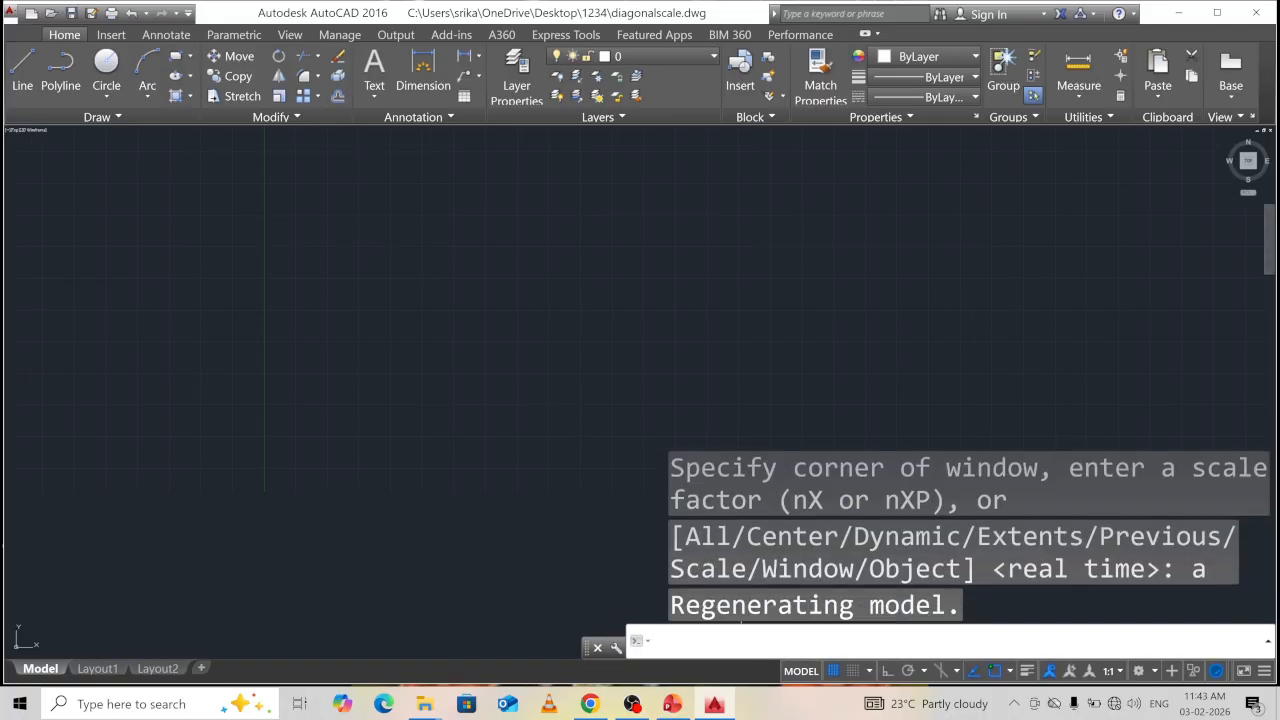
Turn on Ortho mode for horizontal and vertical drawing.
click(887, 672)
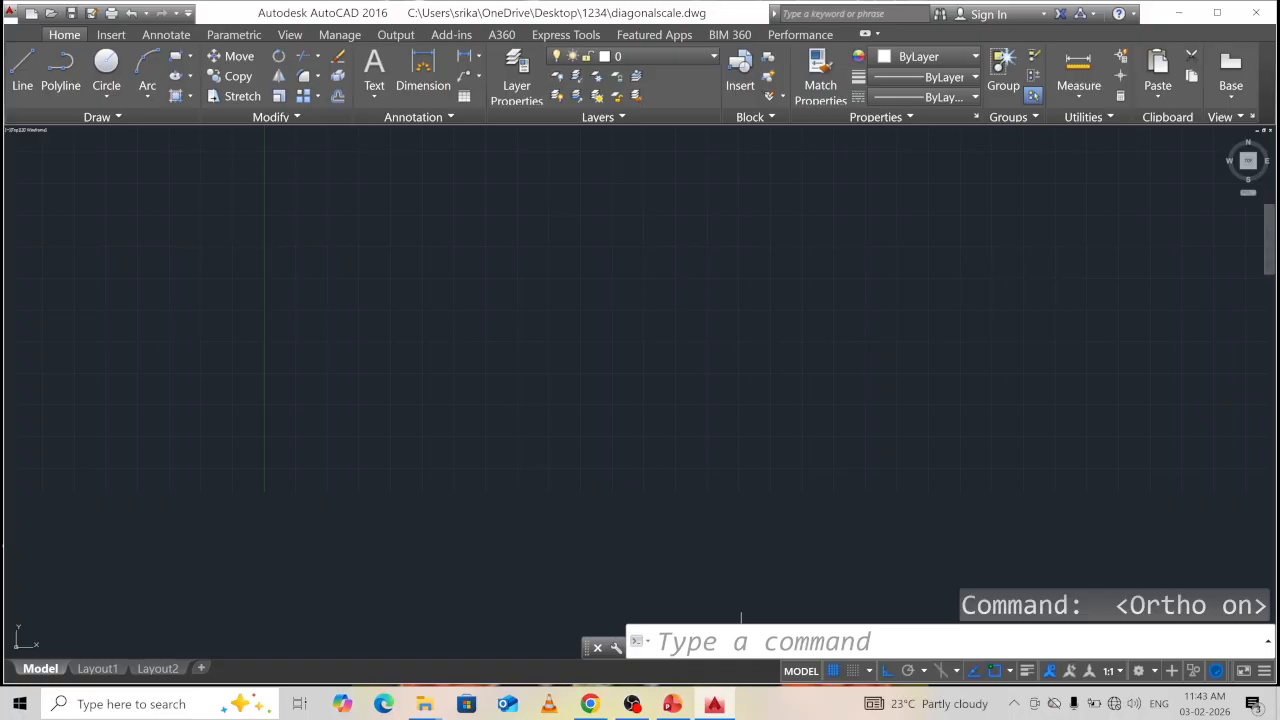
click(377, 67)
key(Escape)
key(Escape)
key(Escape)
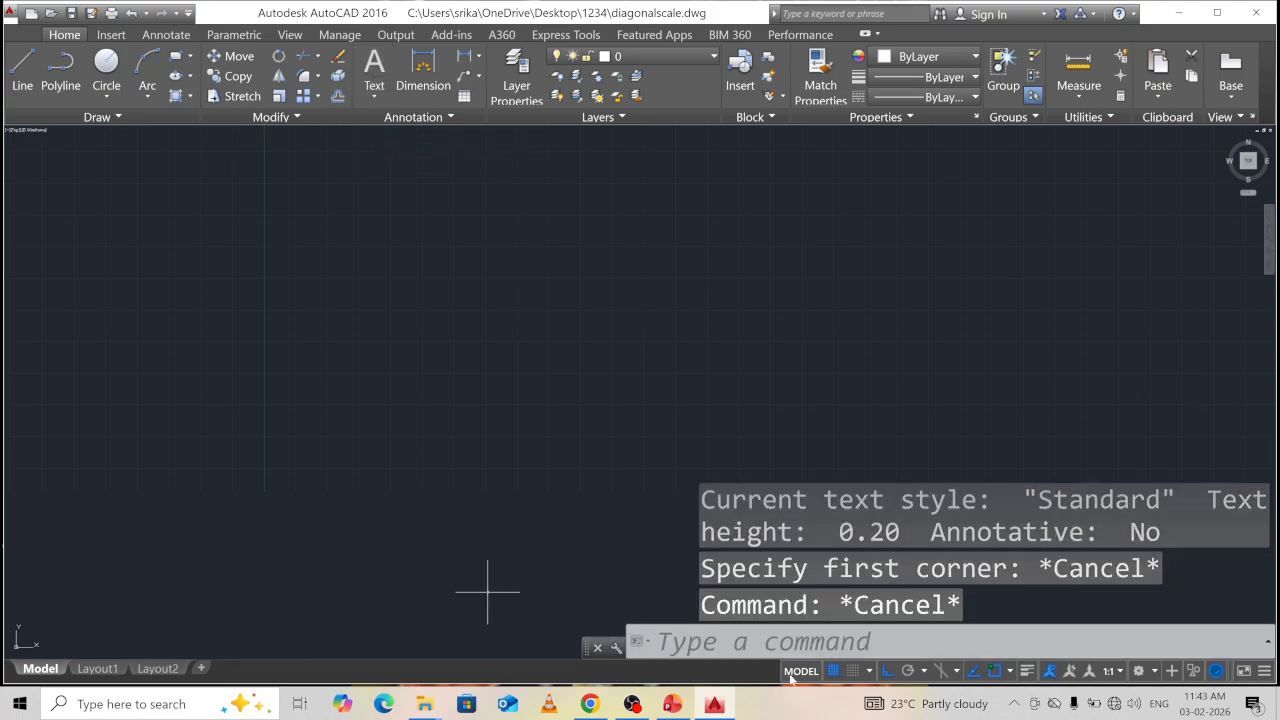
Add the single-line title 'Diagonal Scale', height 6, near the top left.
text(text)
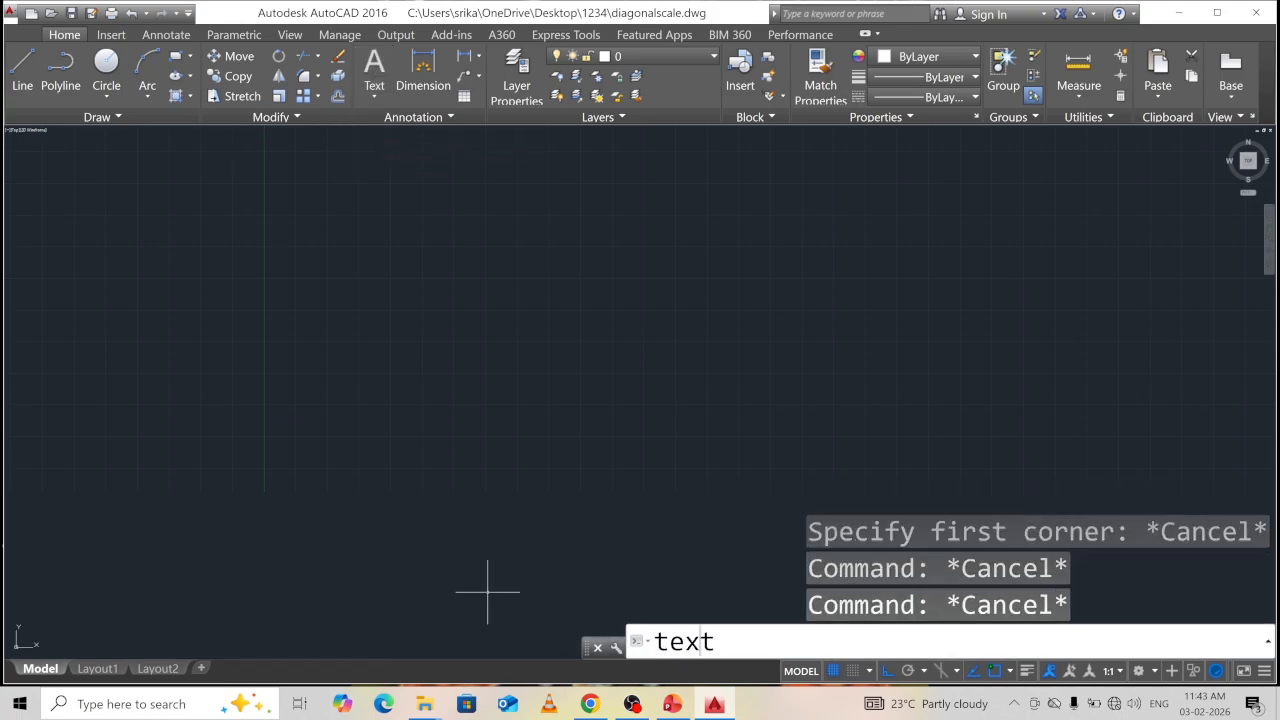
key(Return)
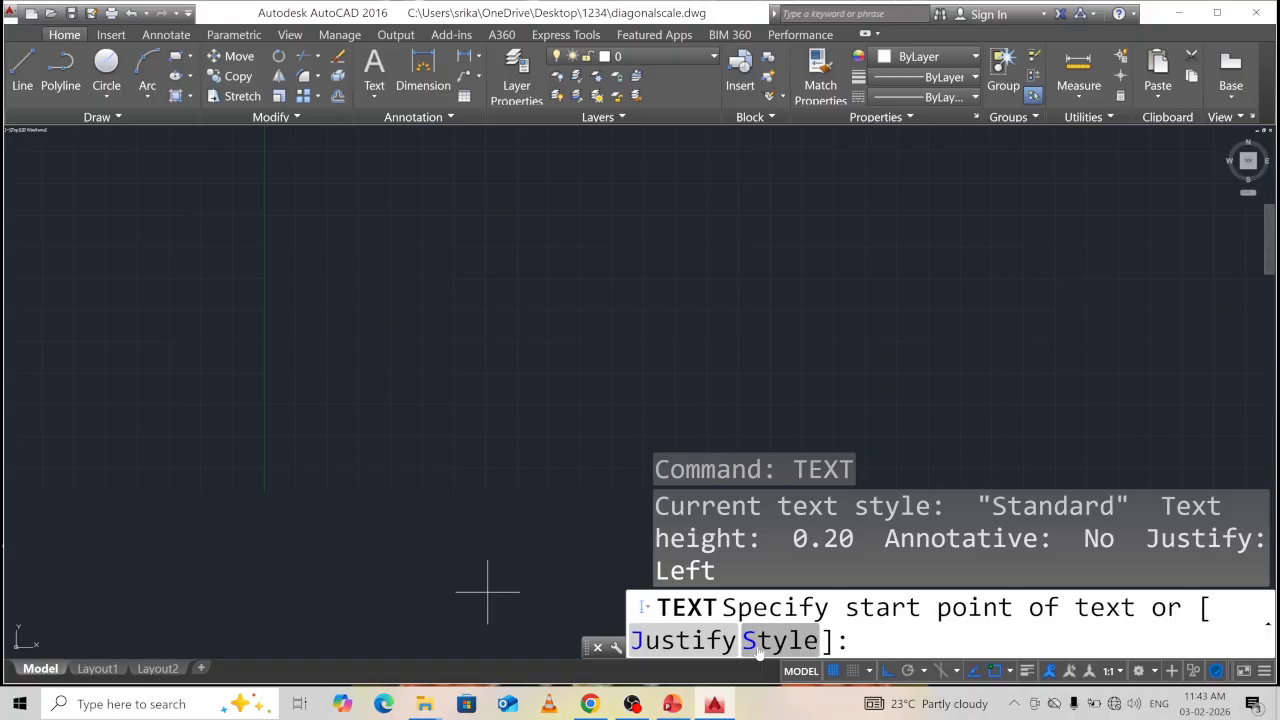
click(440, 518)
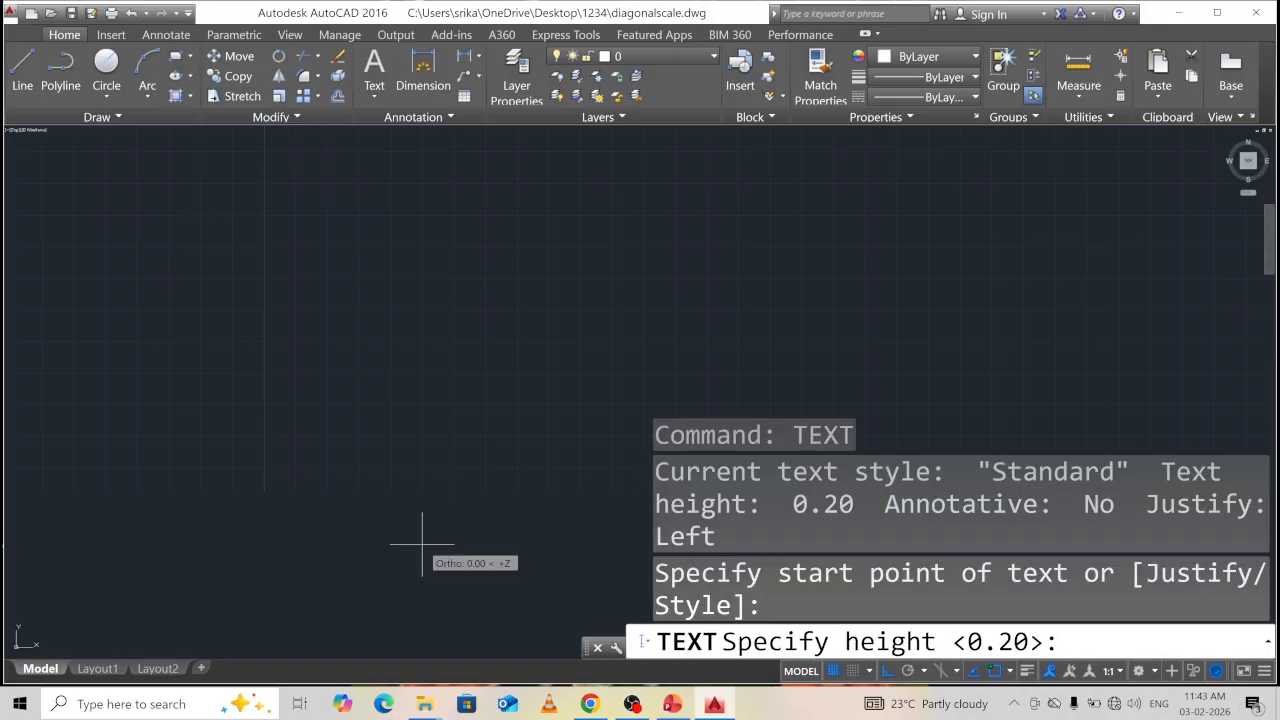
text(6)
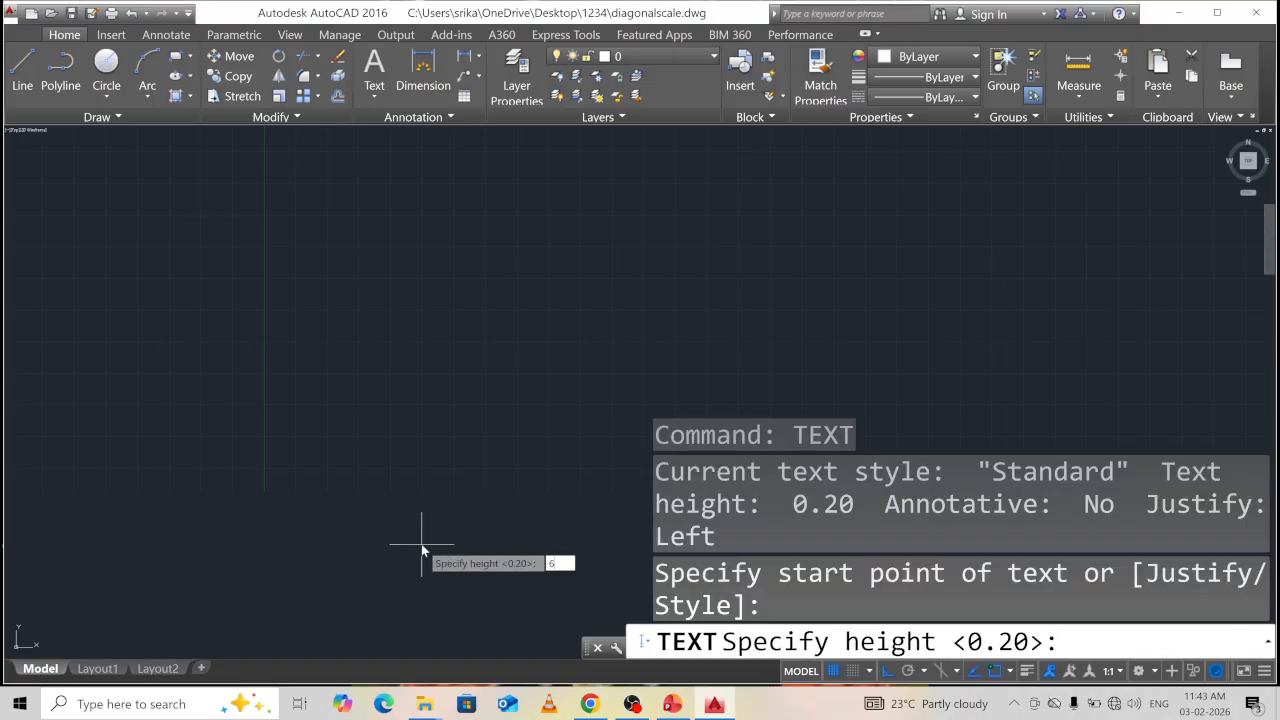
key(Return)
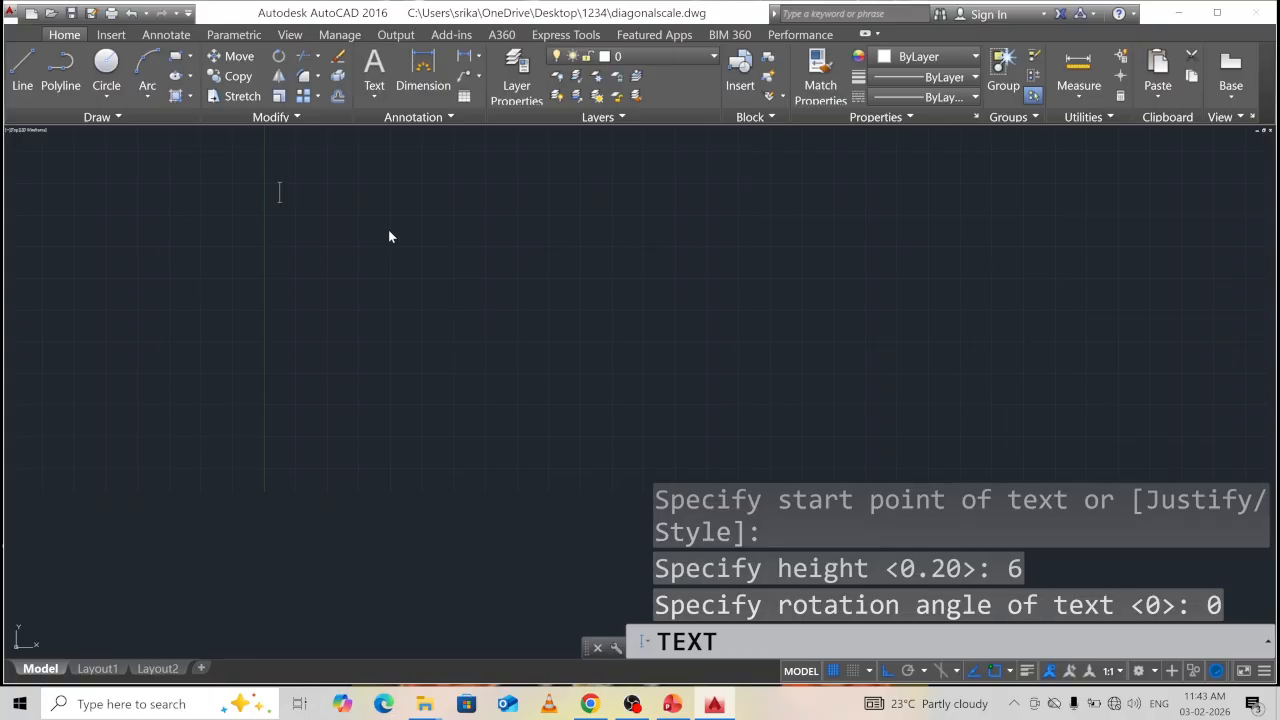
text(Diad)
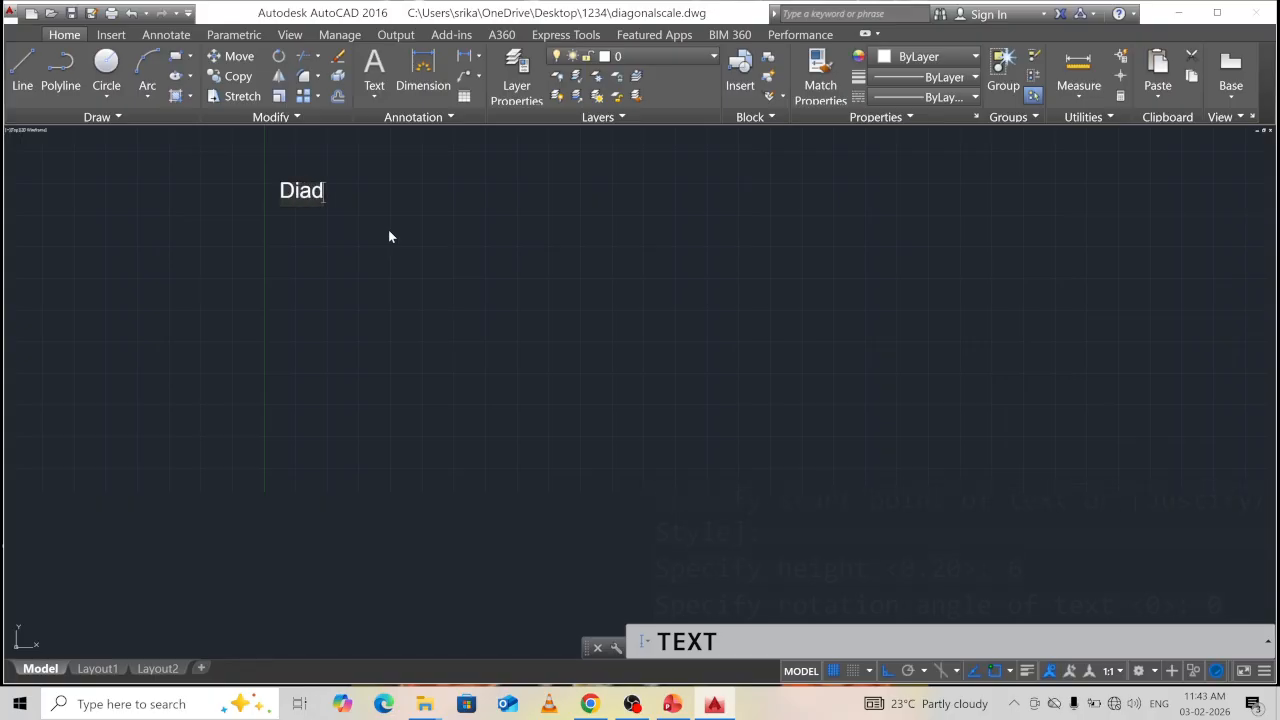
key(BackSpace)
text(gonal Sca)
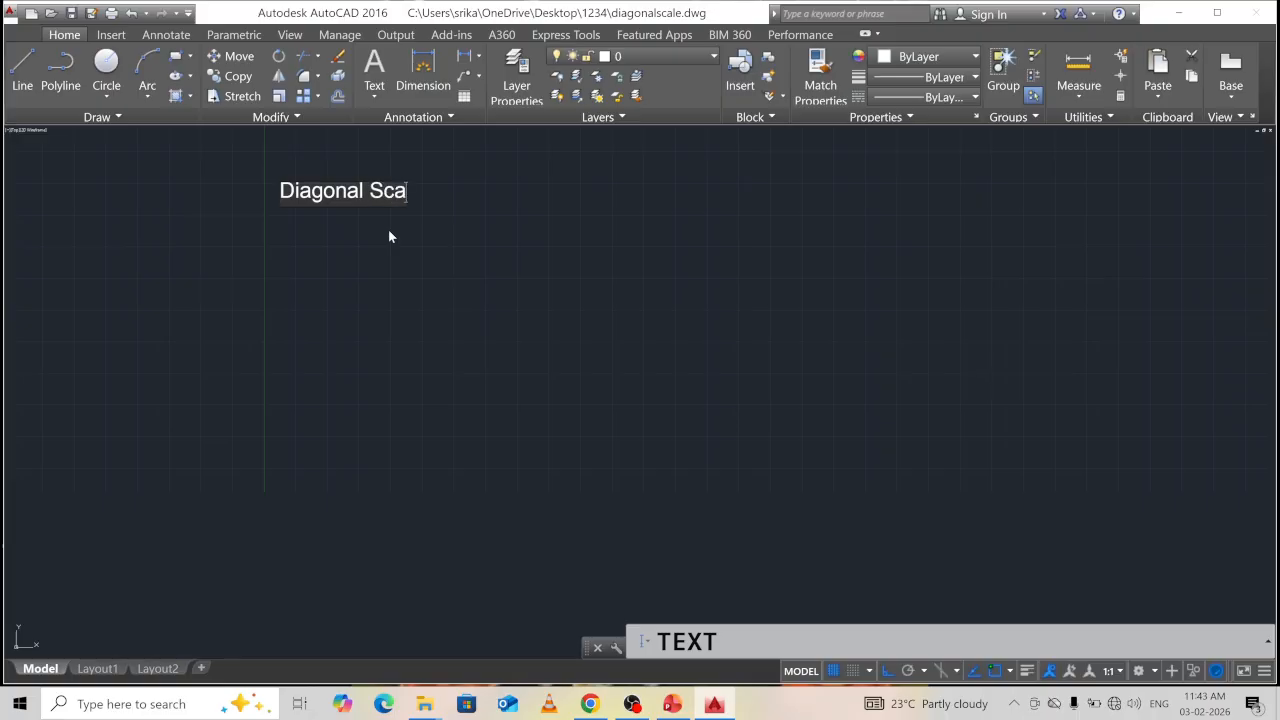
text(le)
click(557, 239)
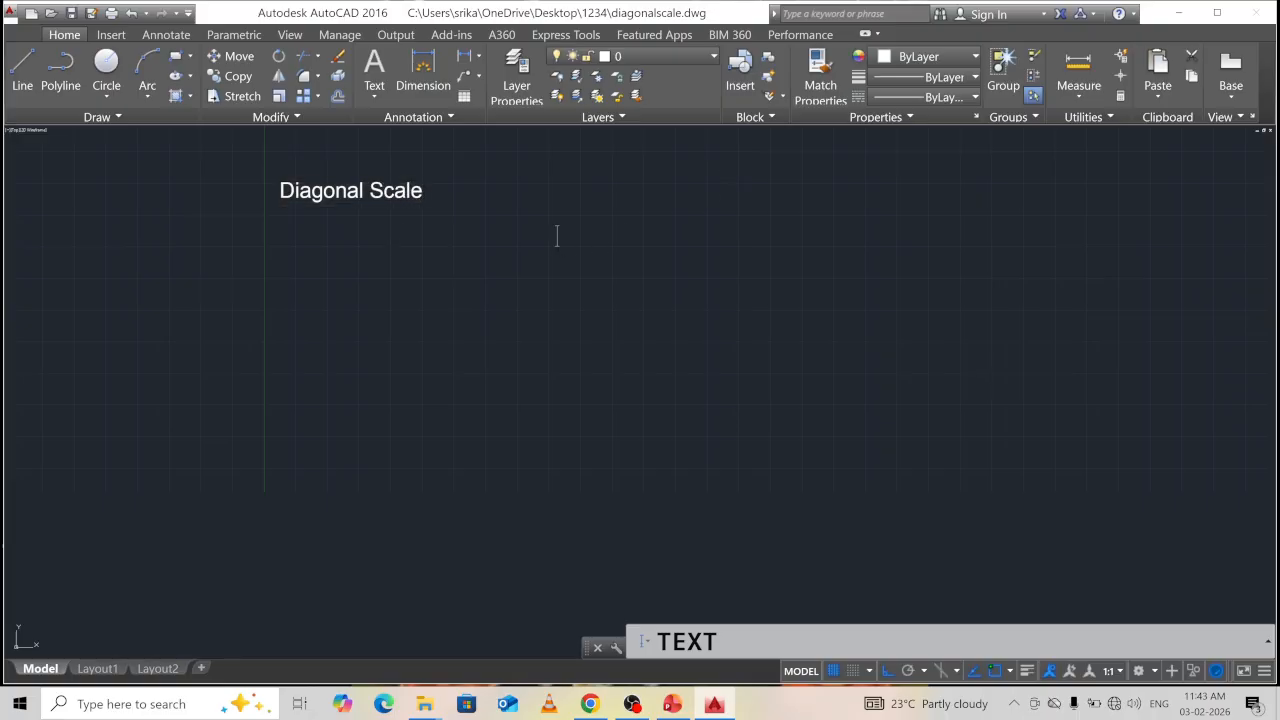
key(Return)
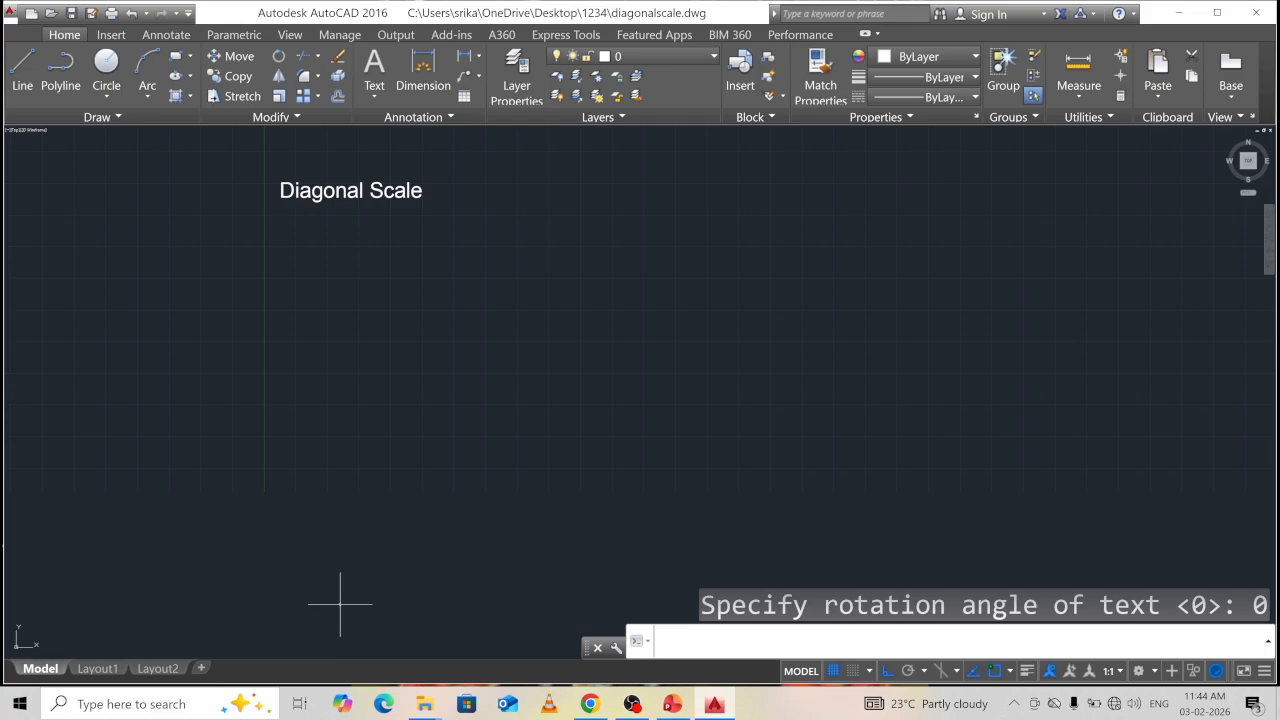
Draw a closed 150 by 50 rectangle from line segments below the title.
text(l)
key(Return)
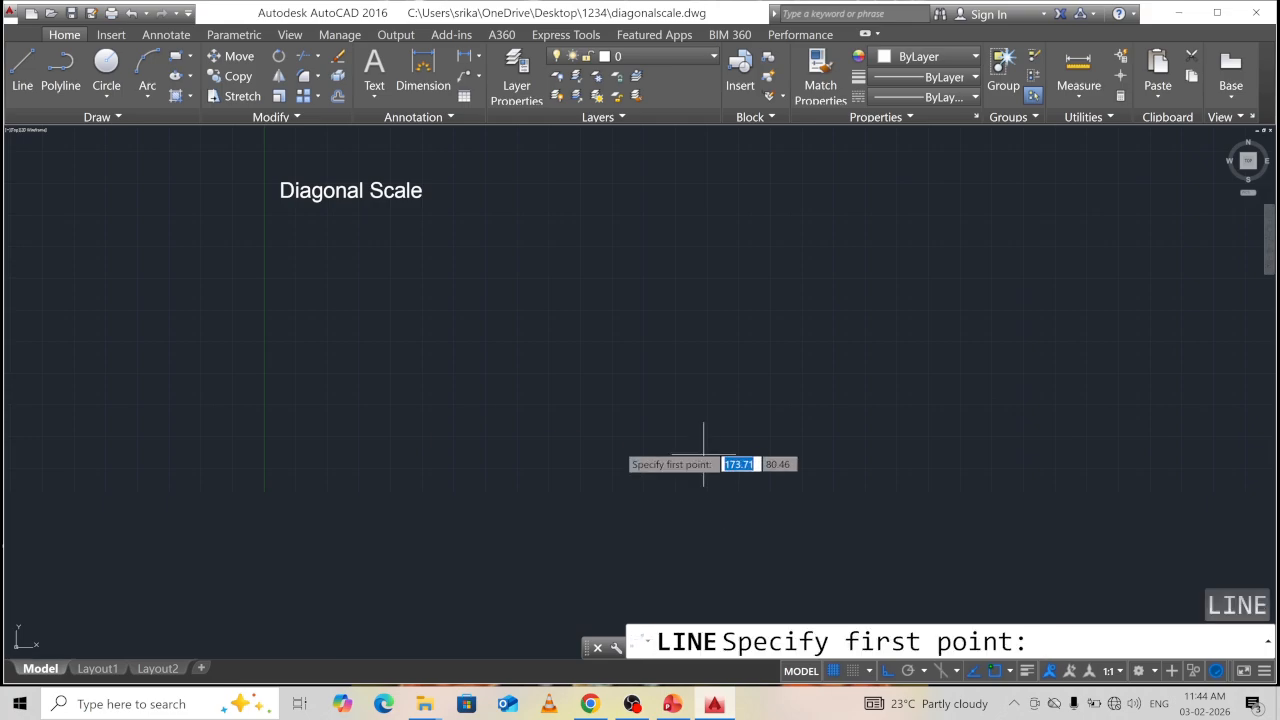
click(329, 415)
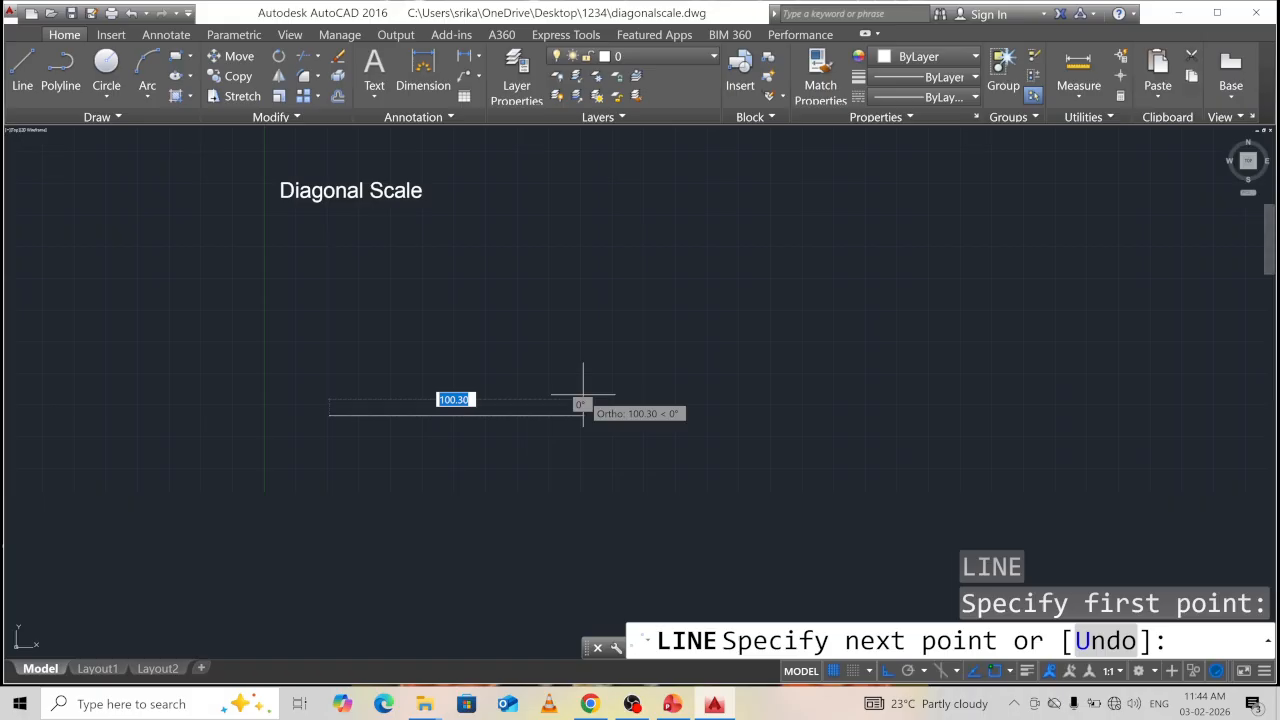
text(150)
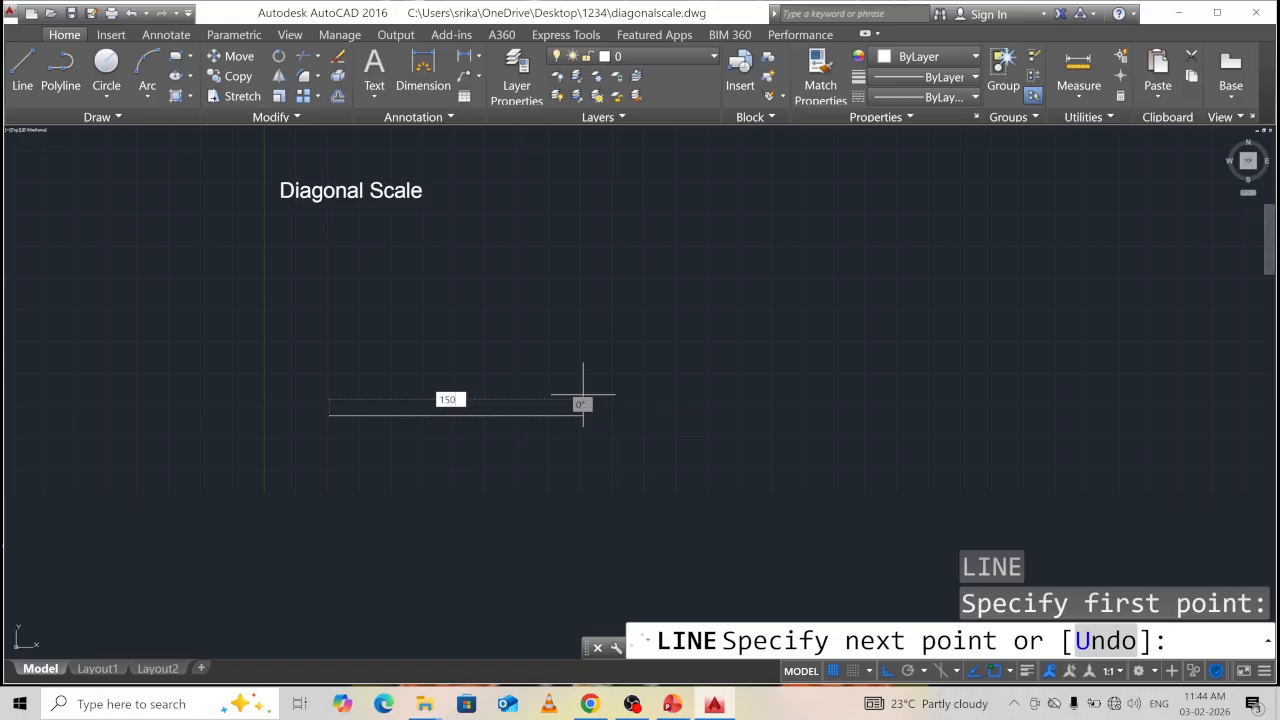
key(Return)
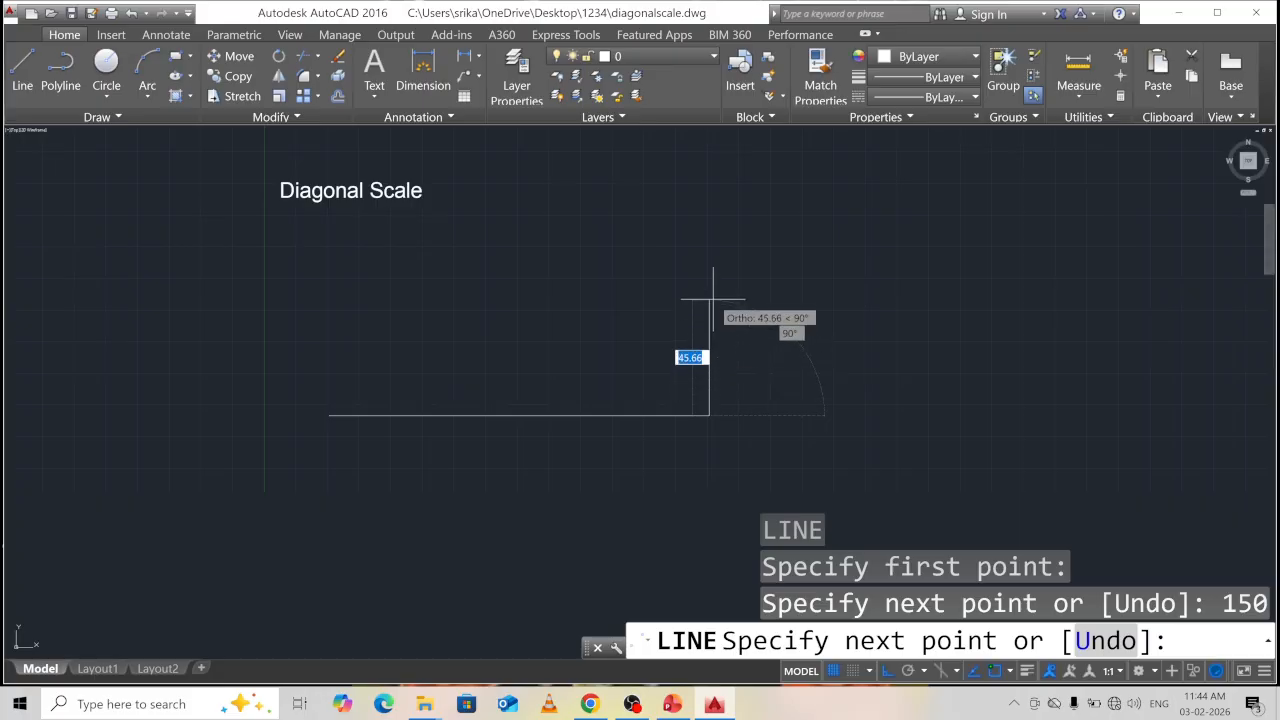
text(5)
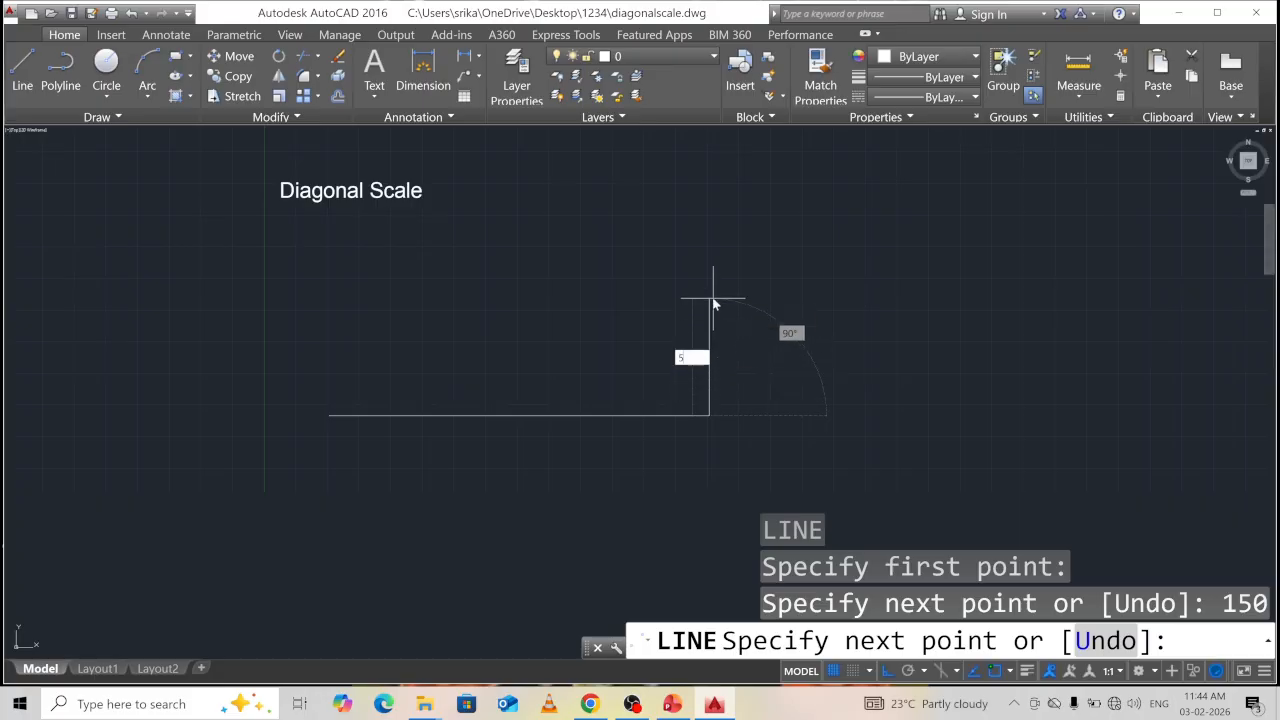
text(0)
key(Return)
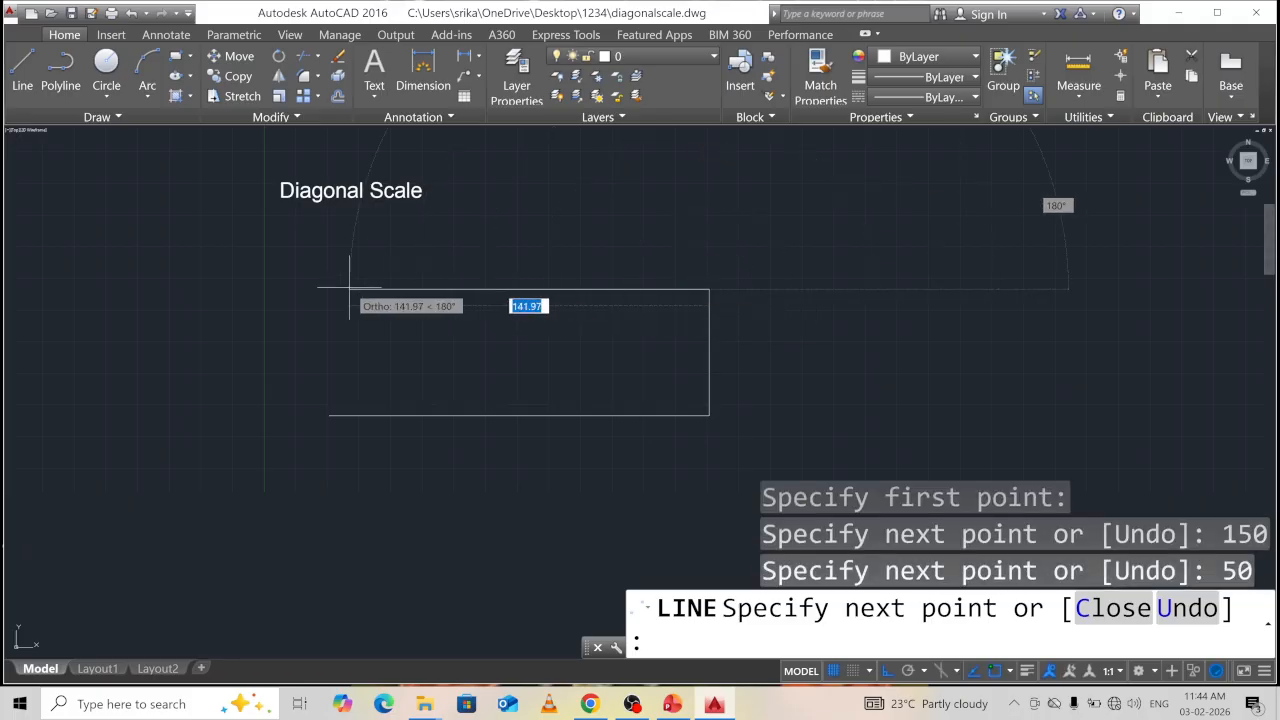
text(150)
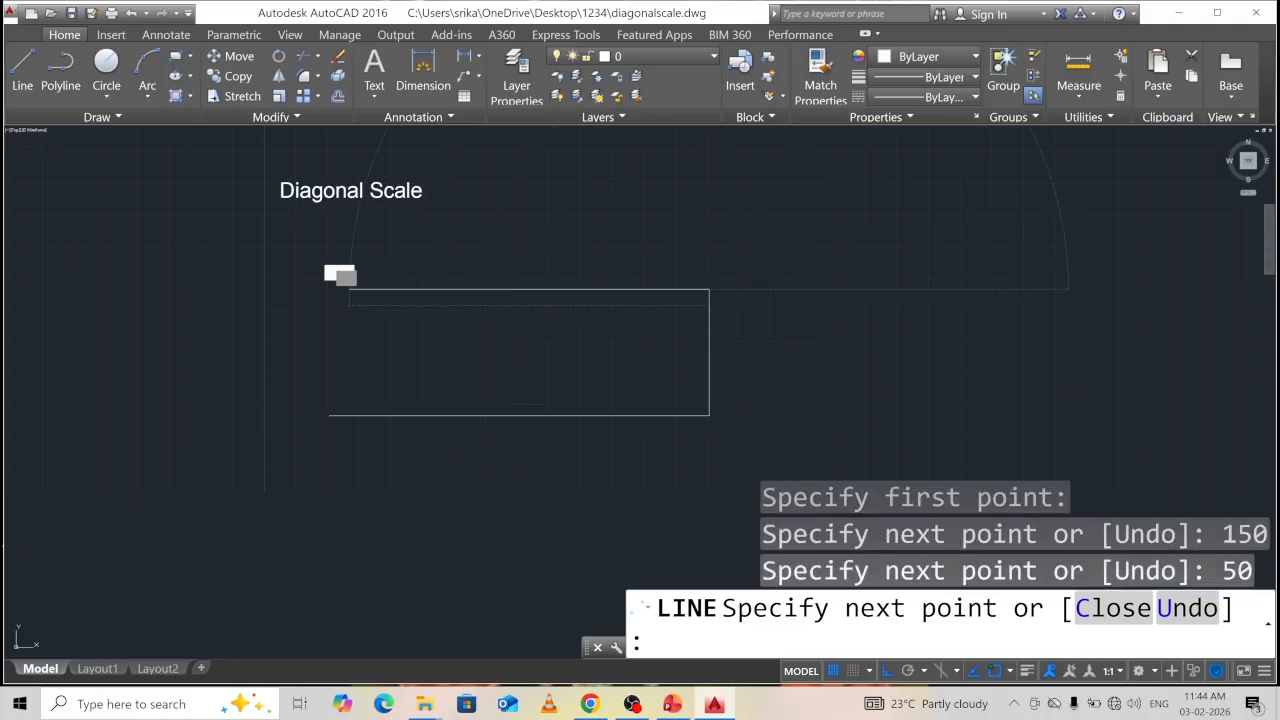
key(Return)
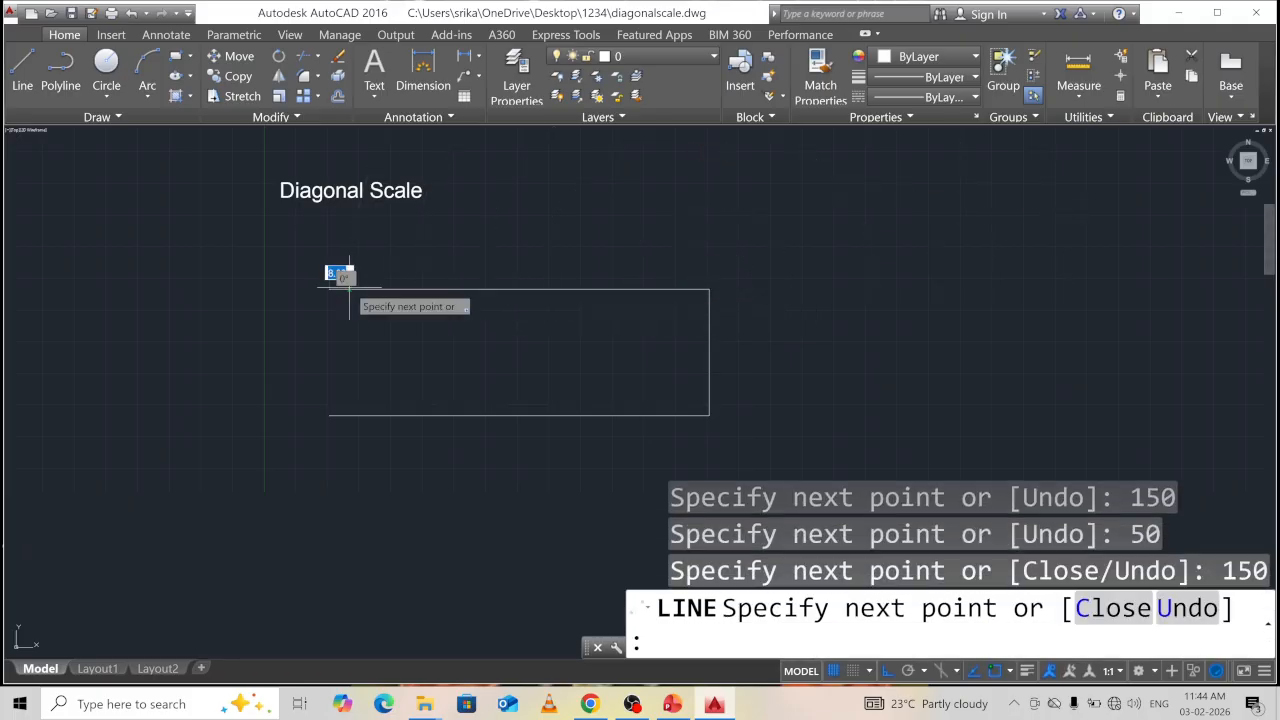
click(329, 415)
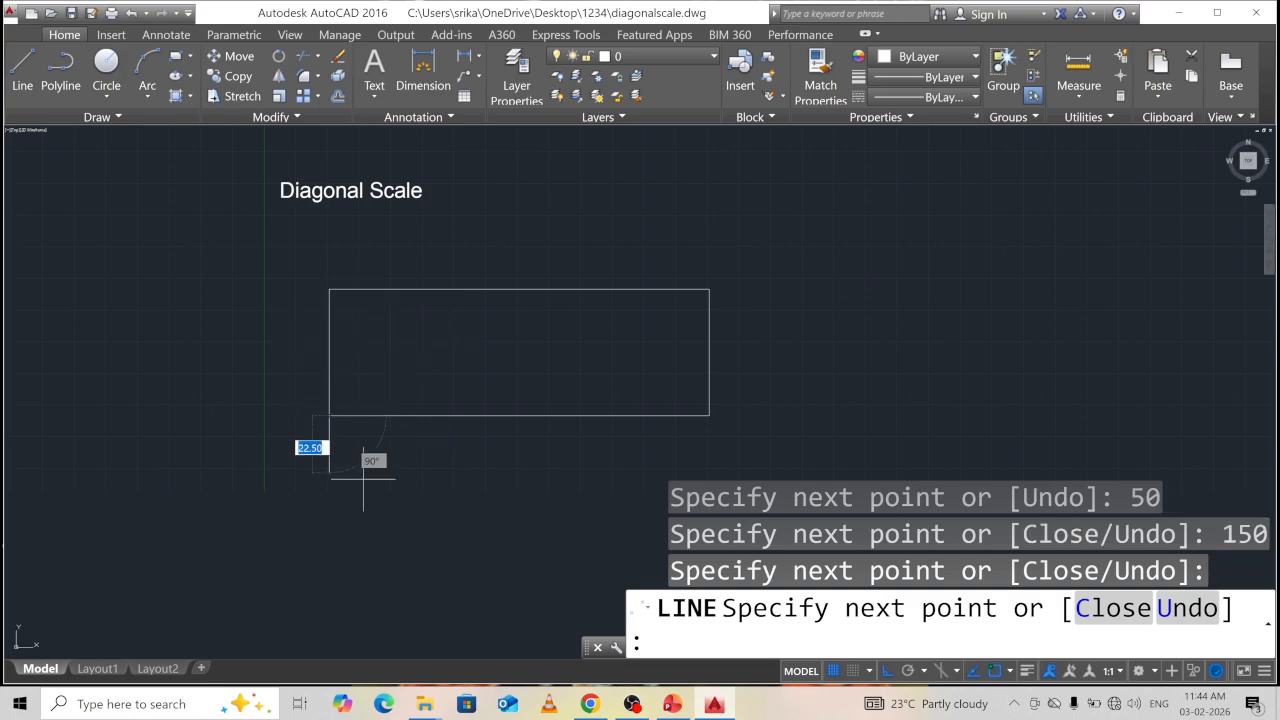
key(Escape)
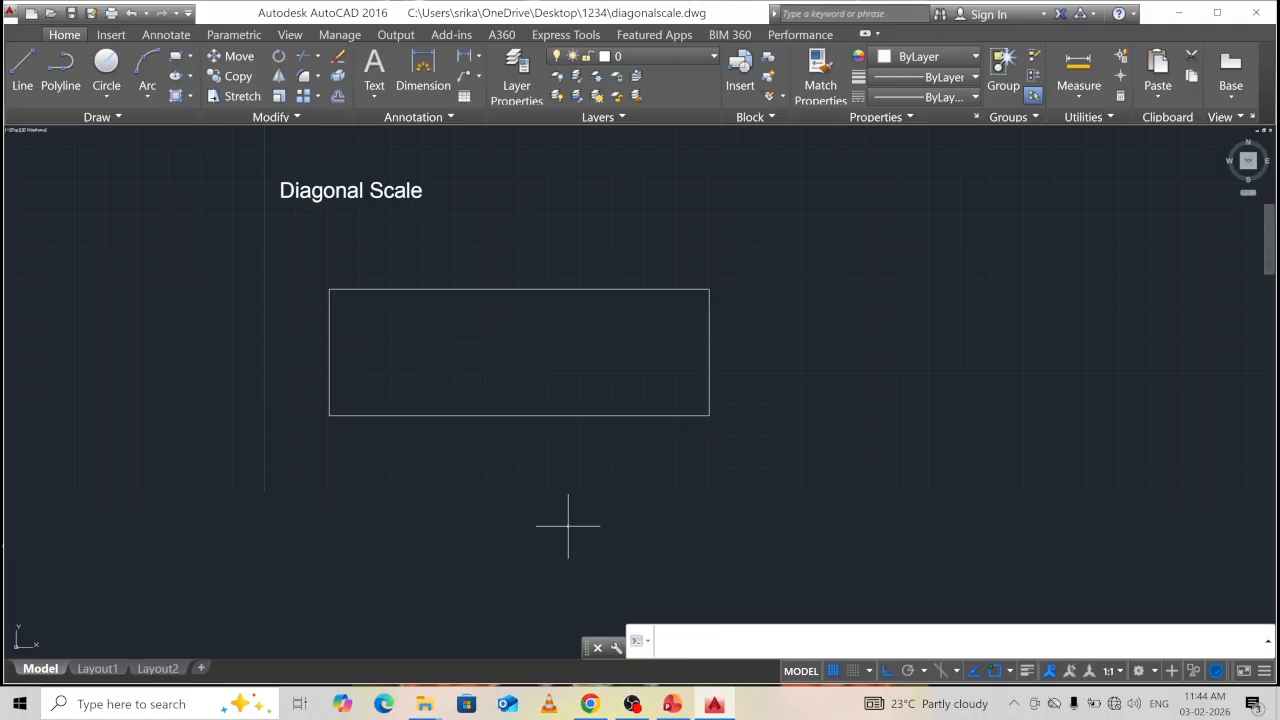
Divide the rectangle's bottom edge into 6 equal parts.
text(v)
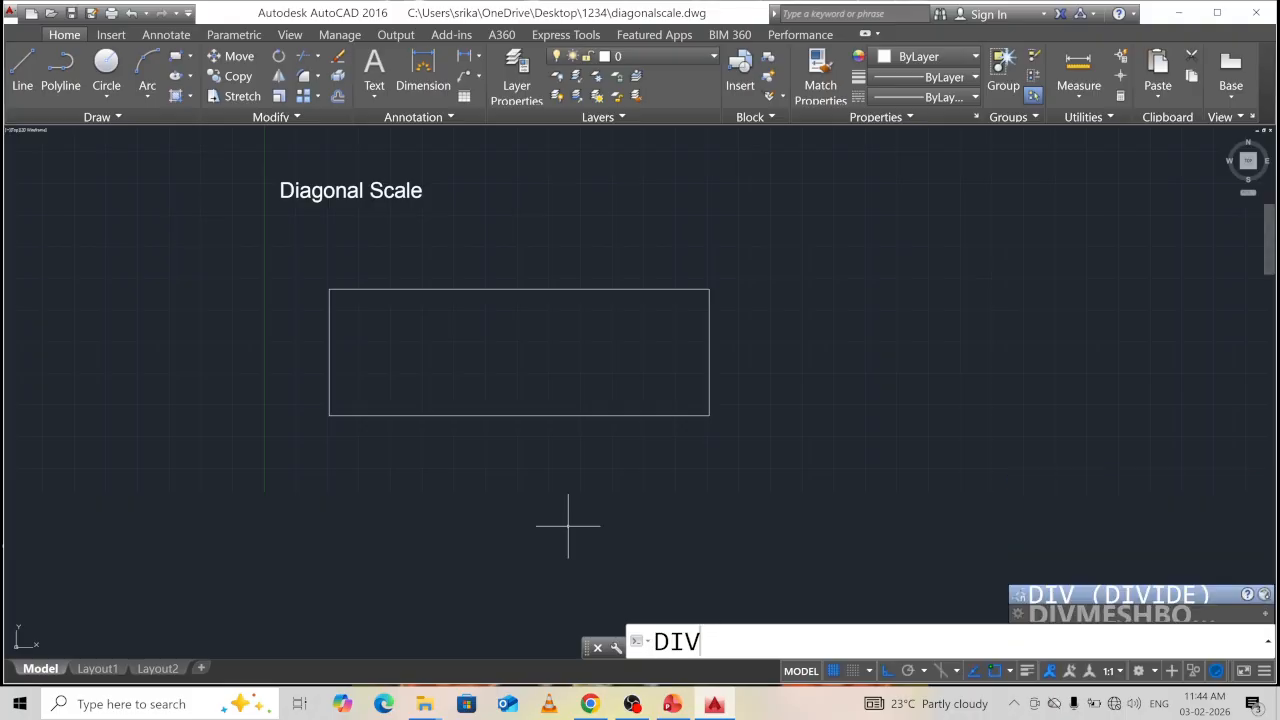
key(Return)
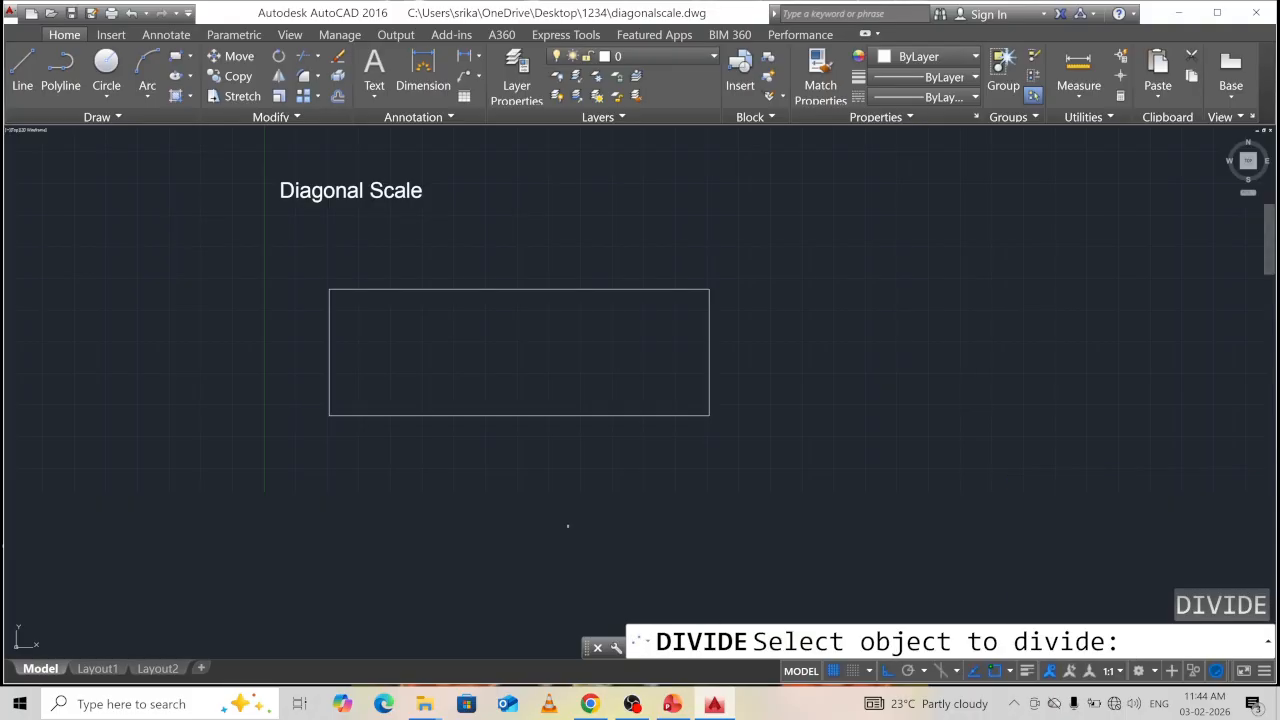
click(552, 416)
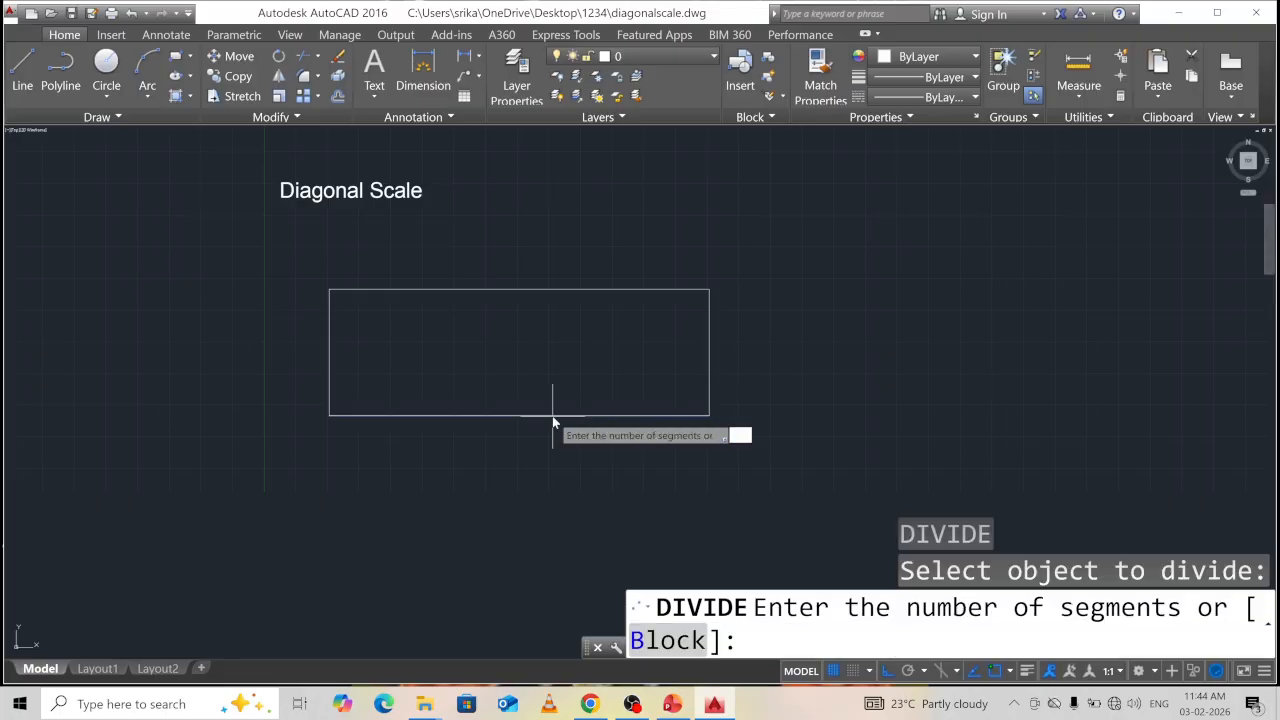
key(Return)
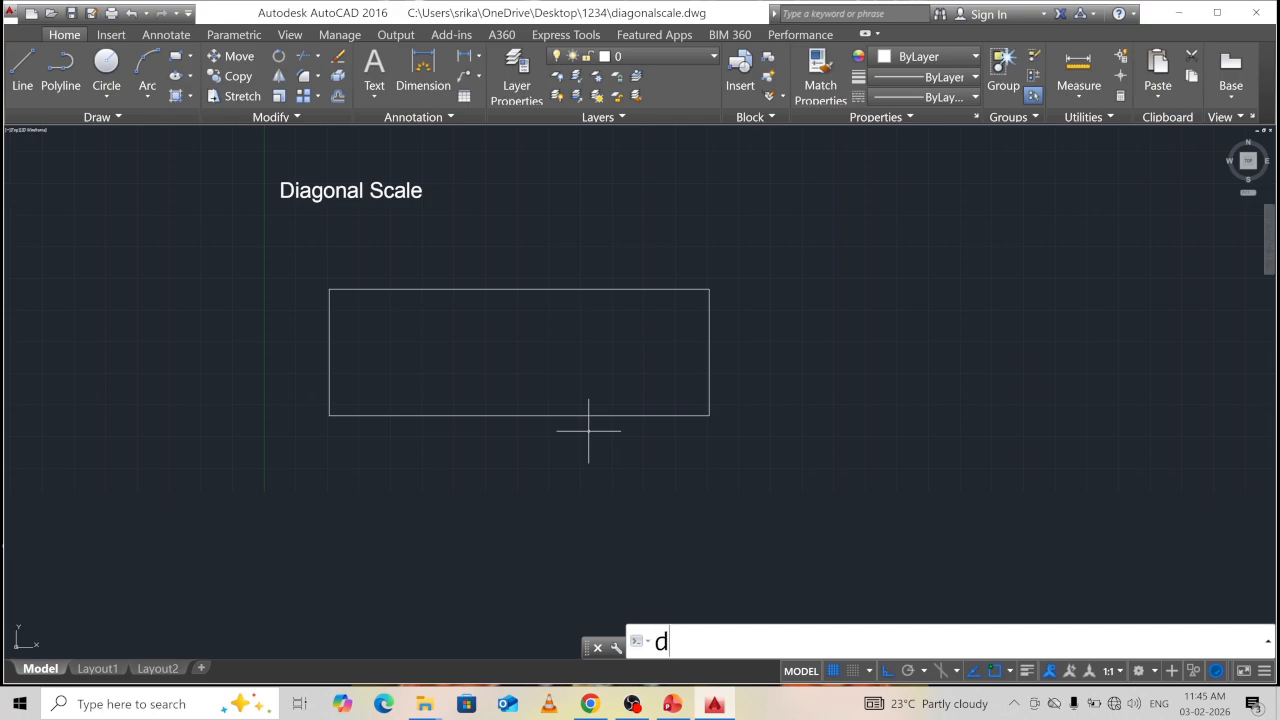
Set the point style to X marks so the division points show.
text(type)
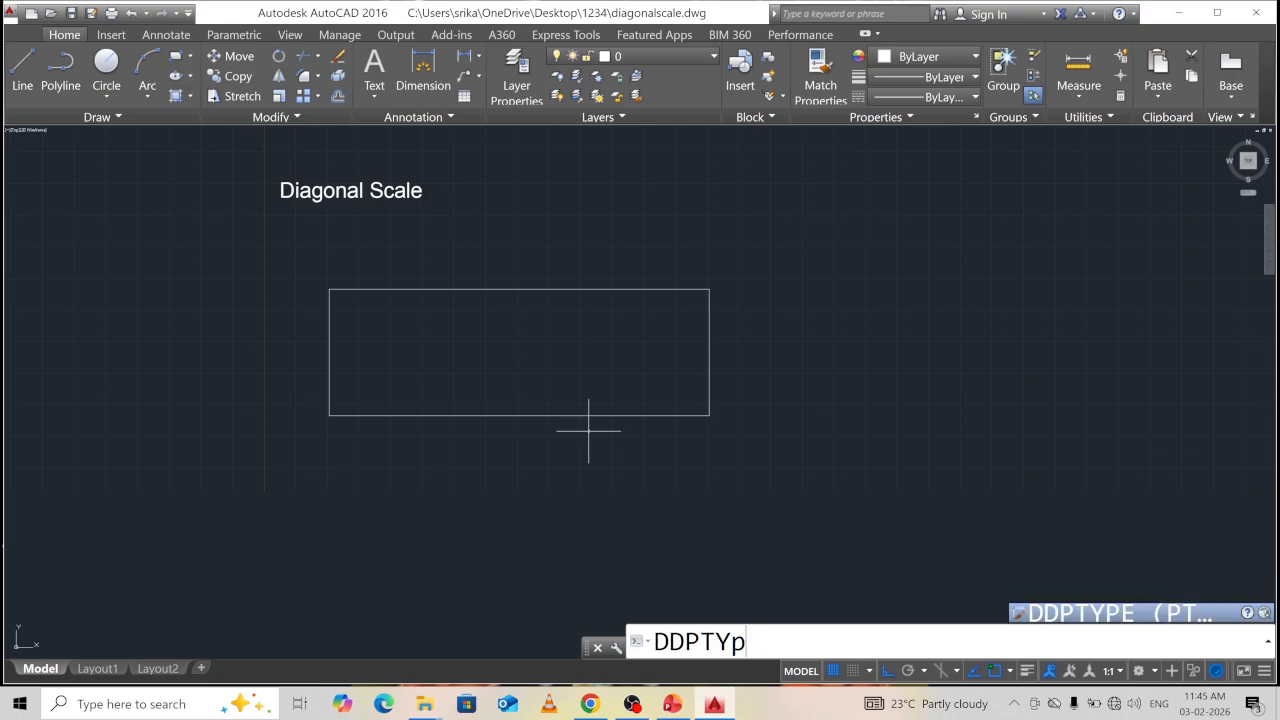
key(Return)
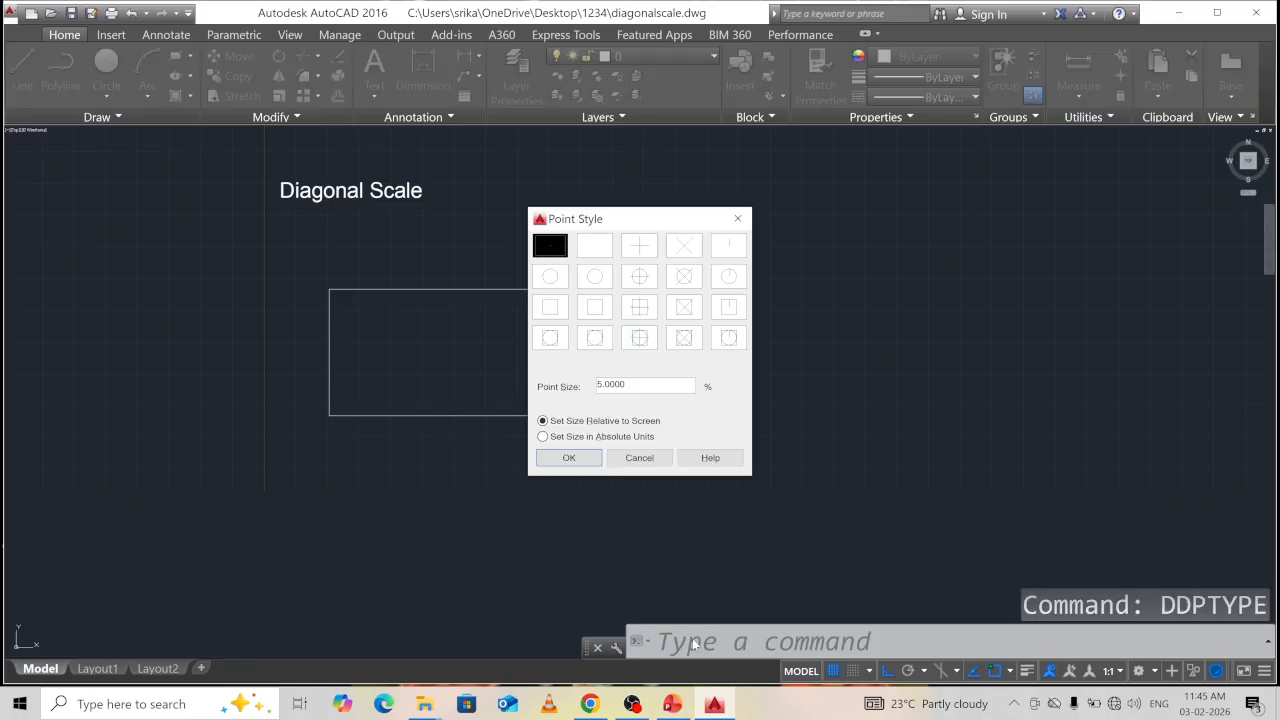
click(683, 246)
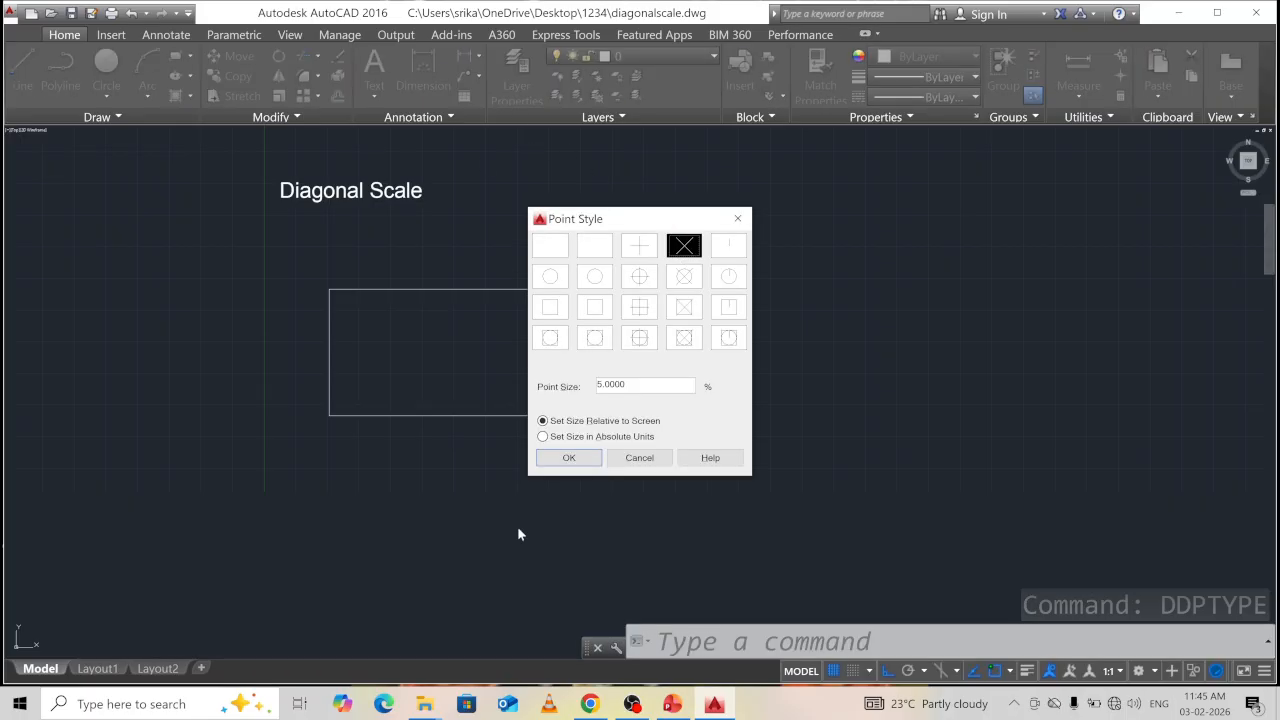
click(576, 461)
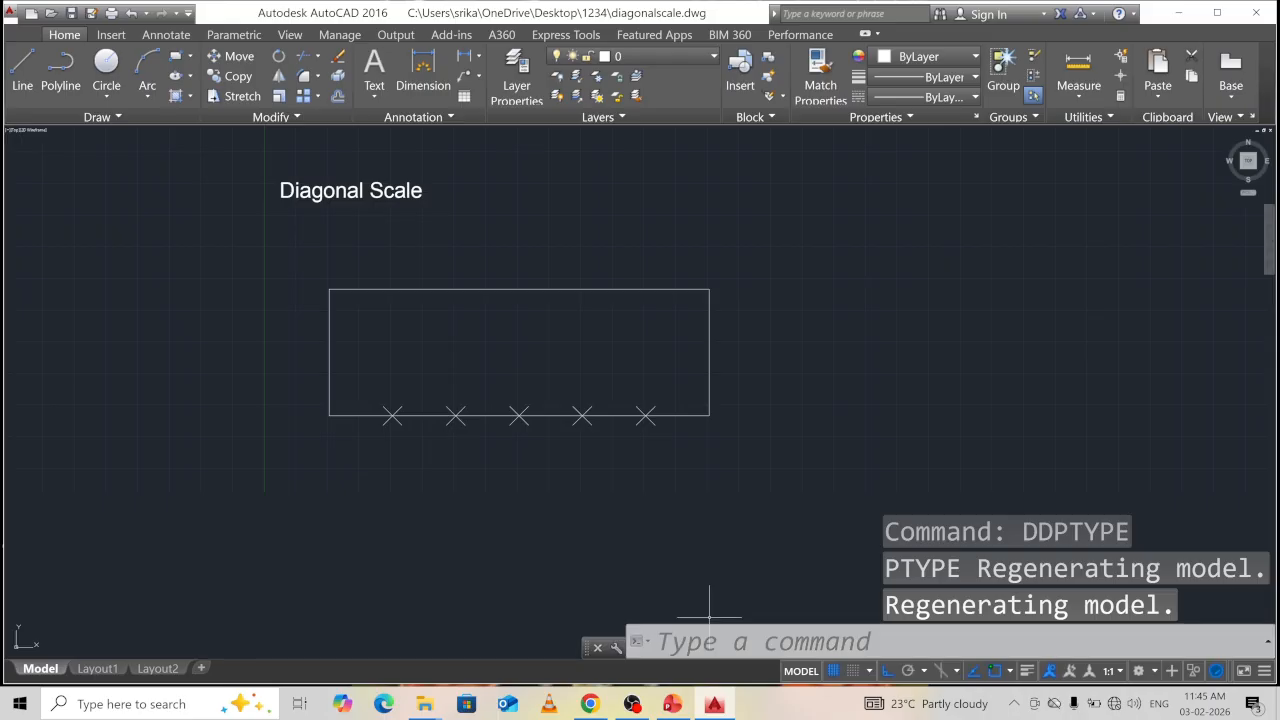
Copy the rectangle's right edge onto all five division points, forming six columns.
click(709, 351)
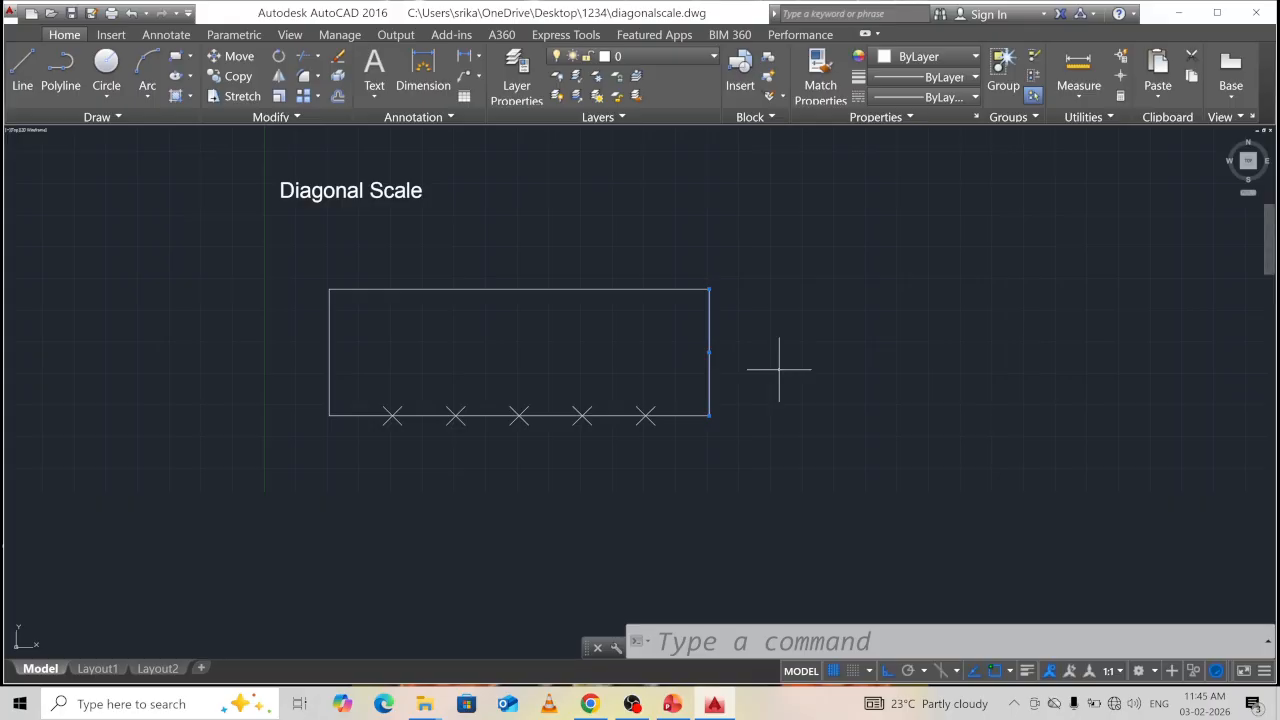
text(co)
key(Return)
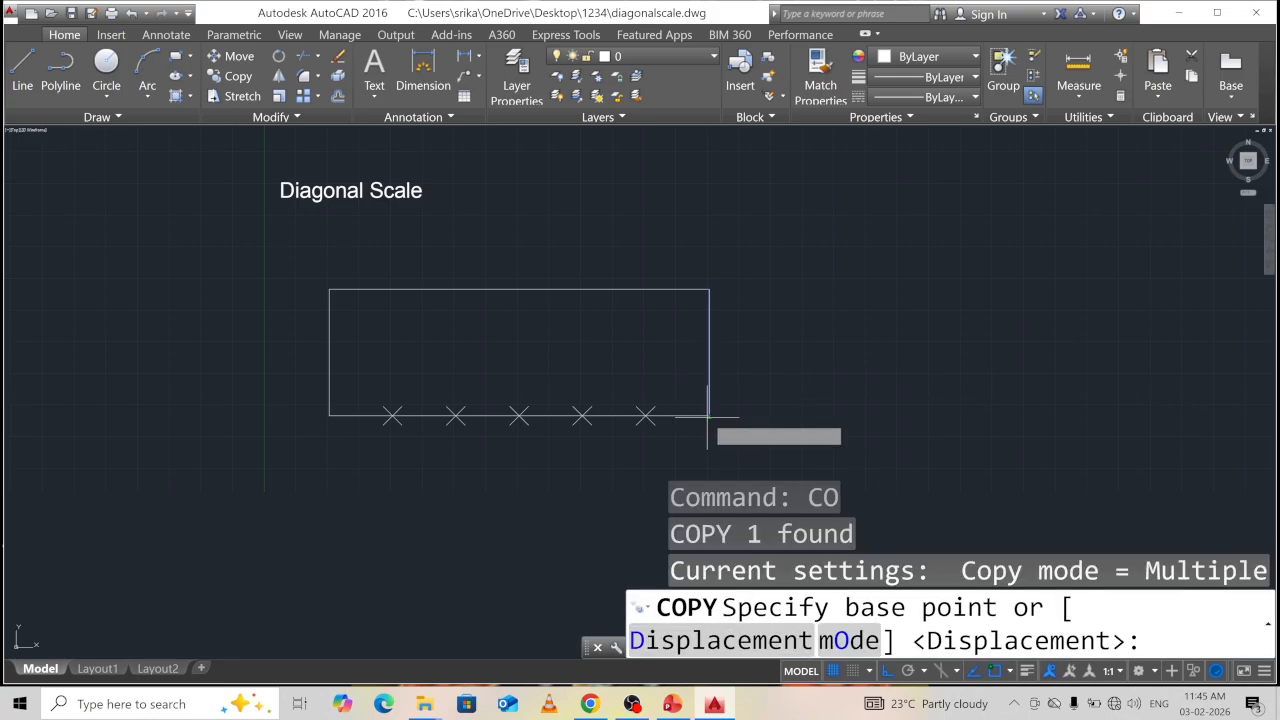
click(709, 413)
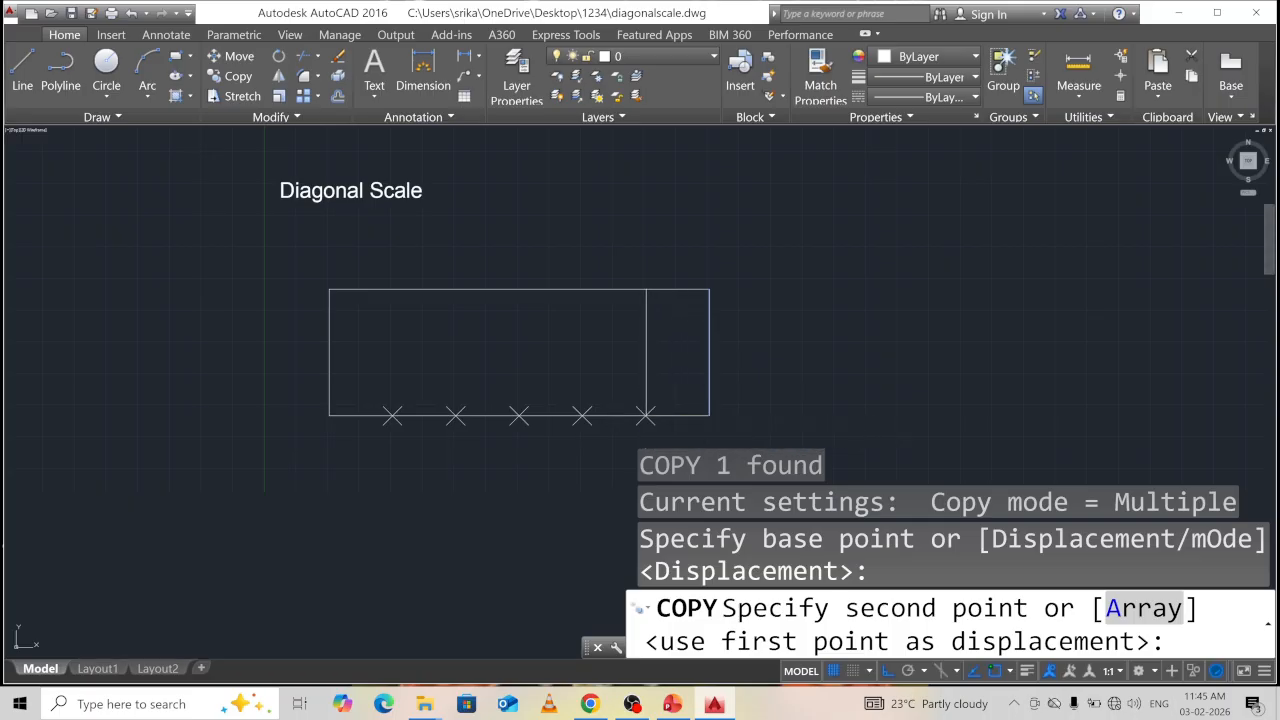
click(645, 413)
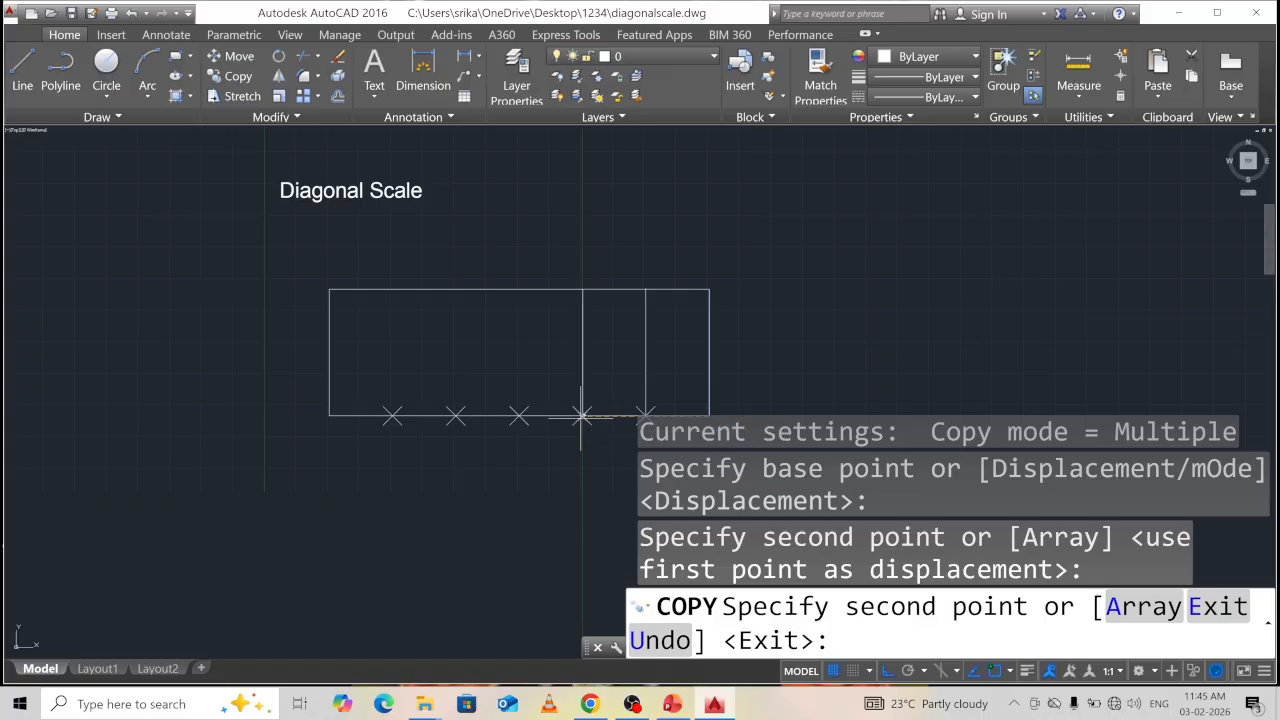
click(582, 413)
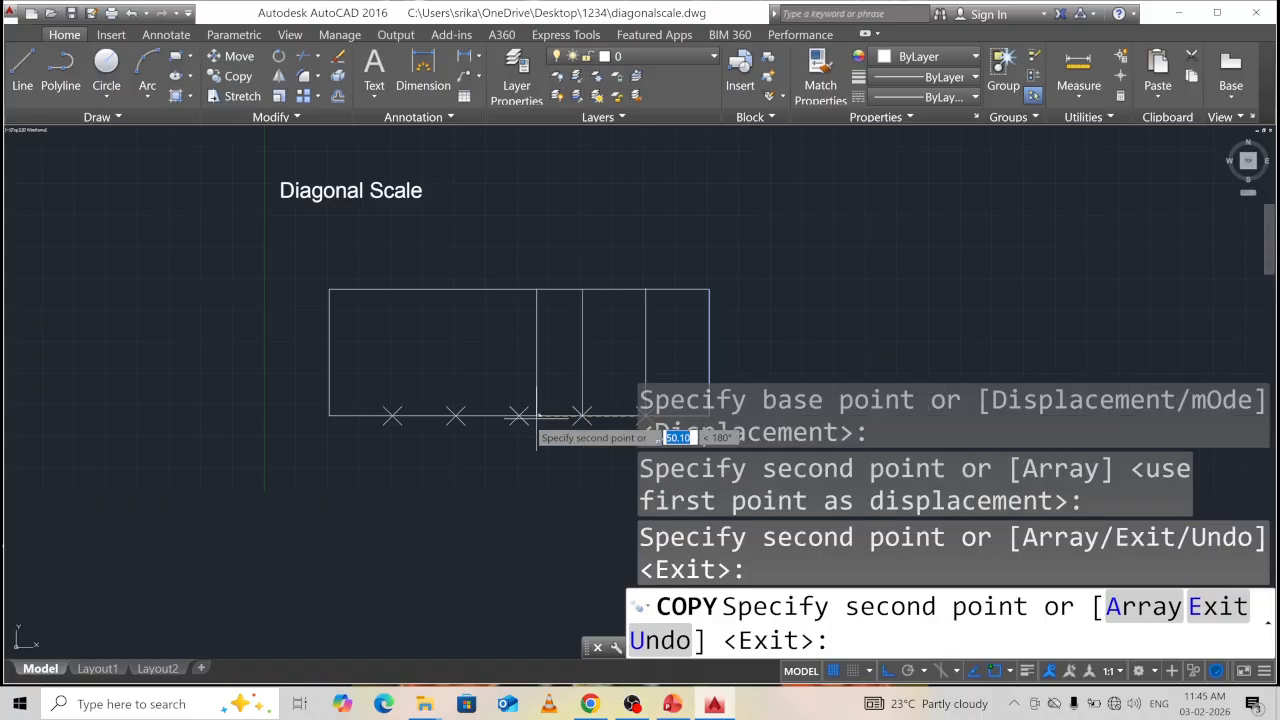
click(519, 413)
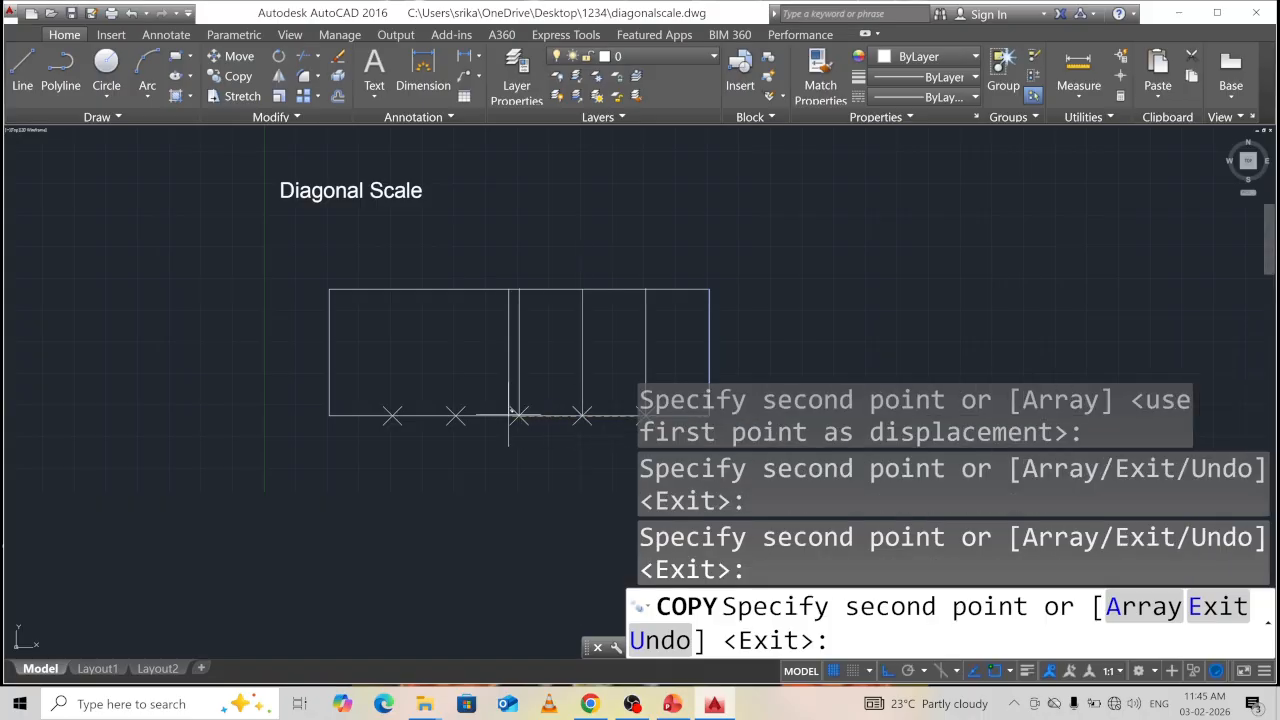
click(456, 413)
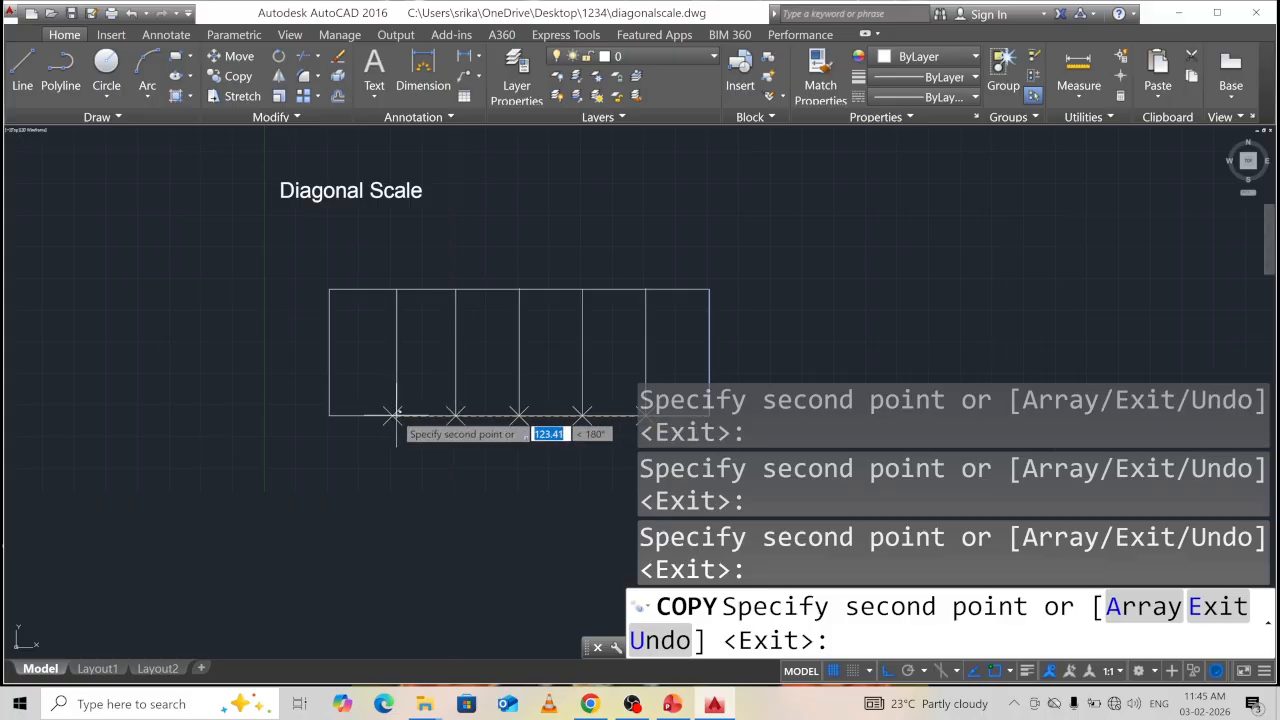
click(393, 413)
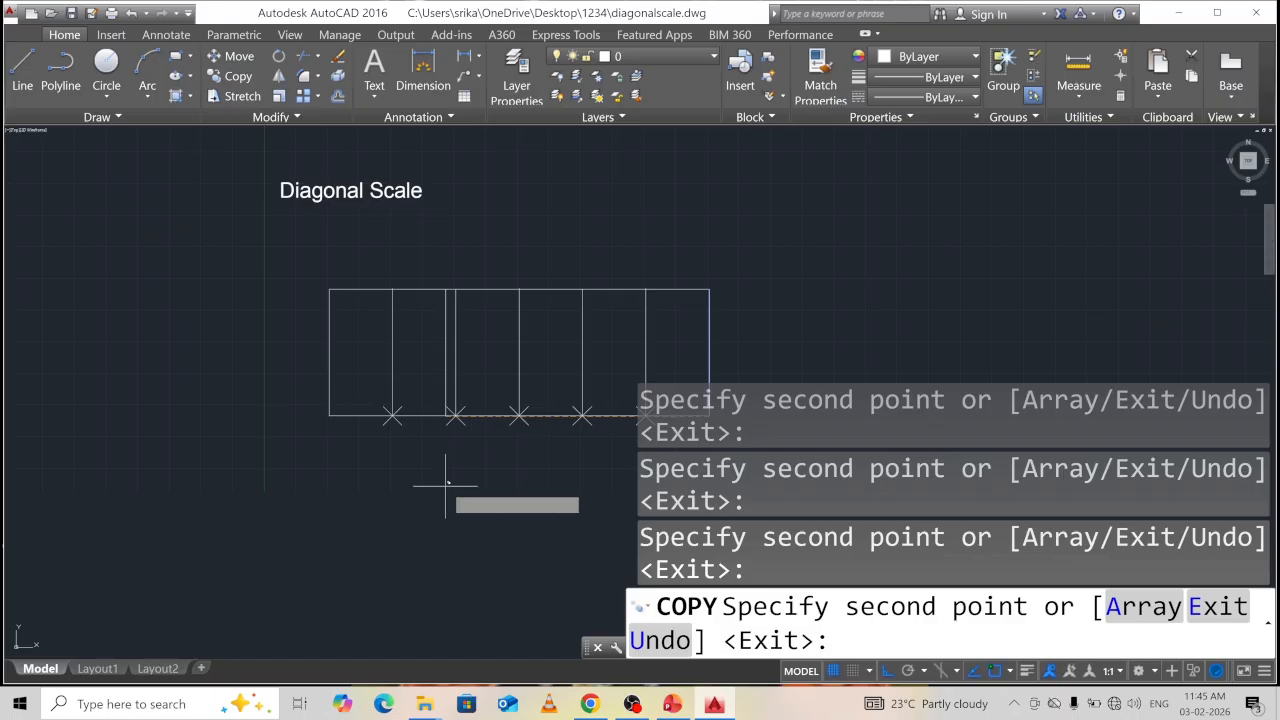
key(Escape)
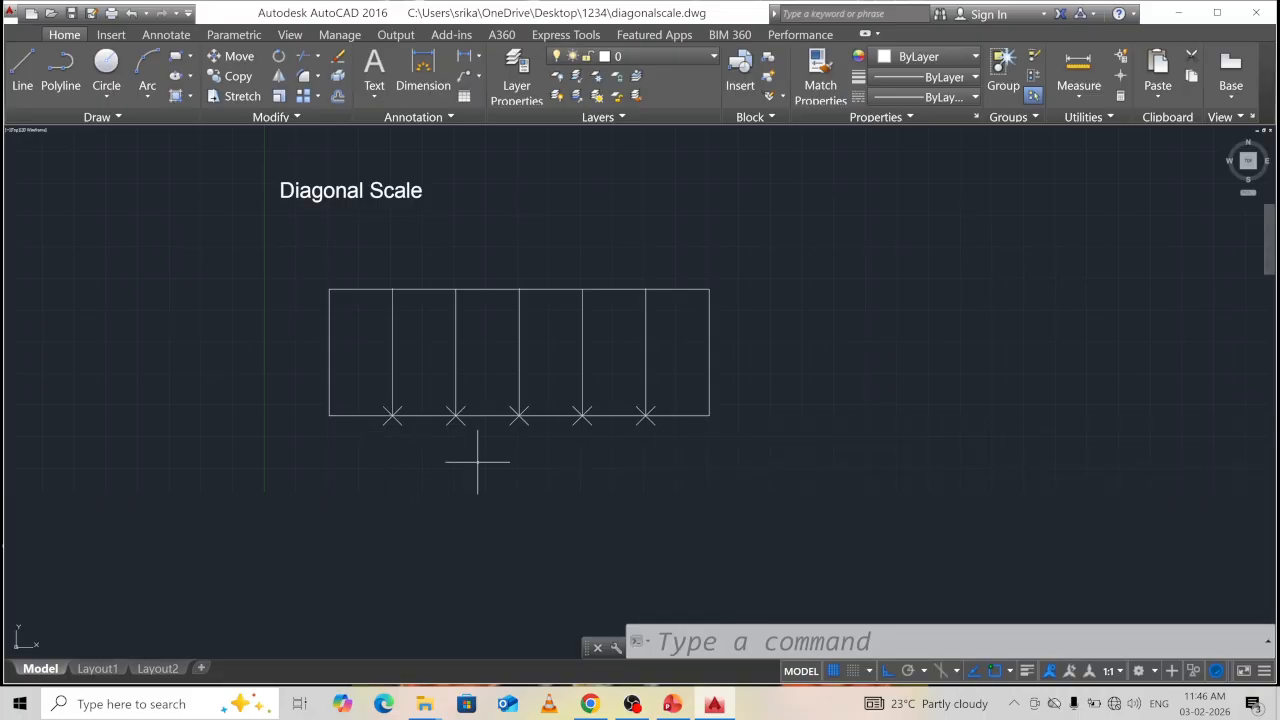
Delete the five X division markers along the rectangle's bottom edge.
key(Escape)
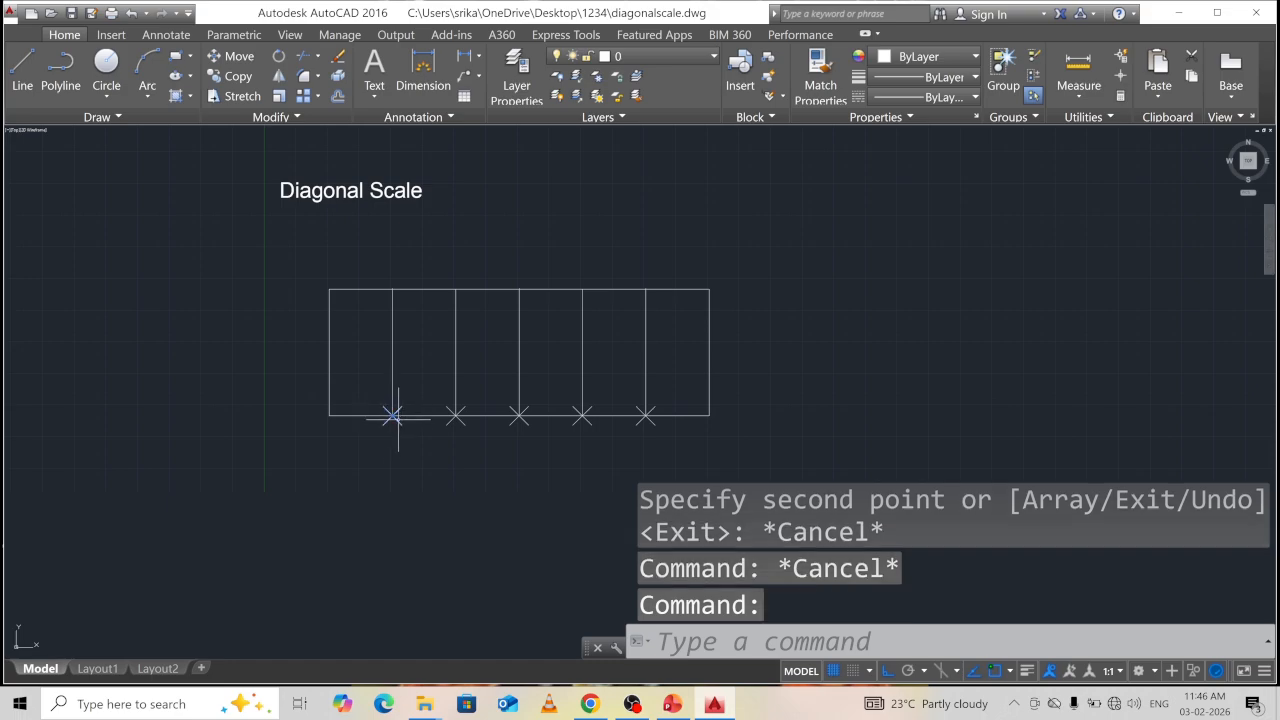
key(Delete)
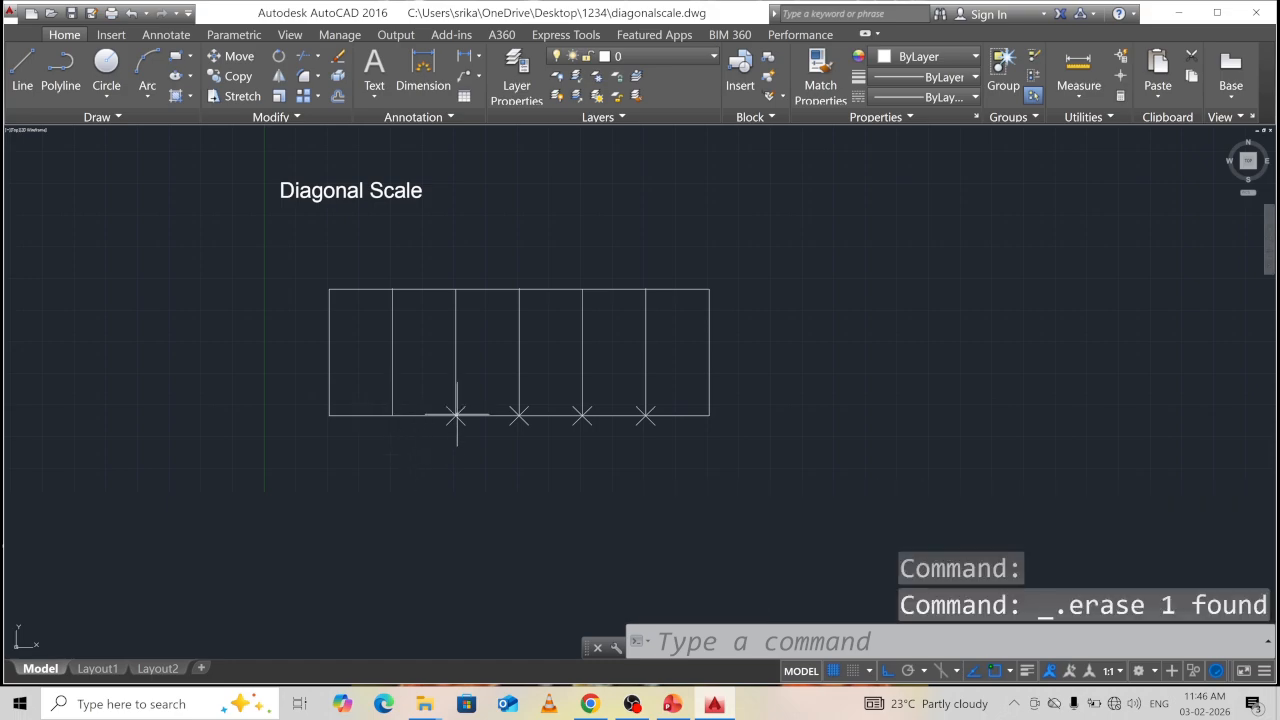
key(Delete)
click(521, 417)
key(Delete)
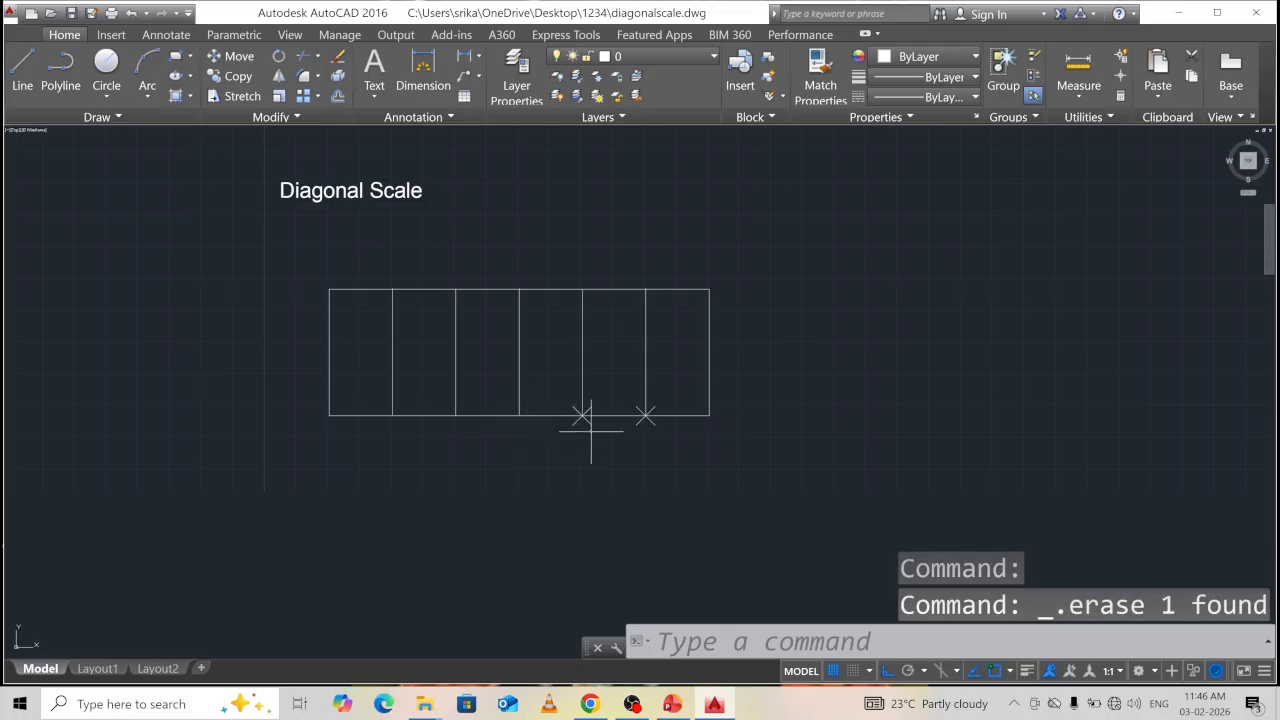
click(584, 421)
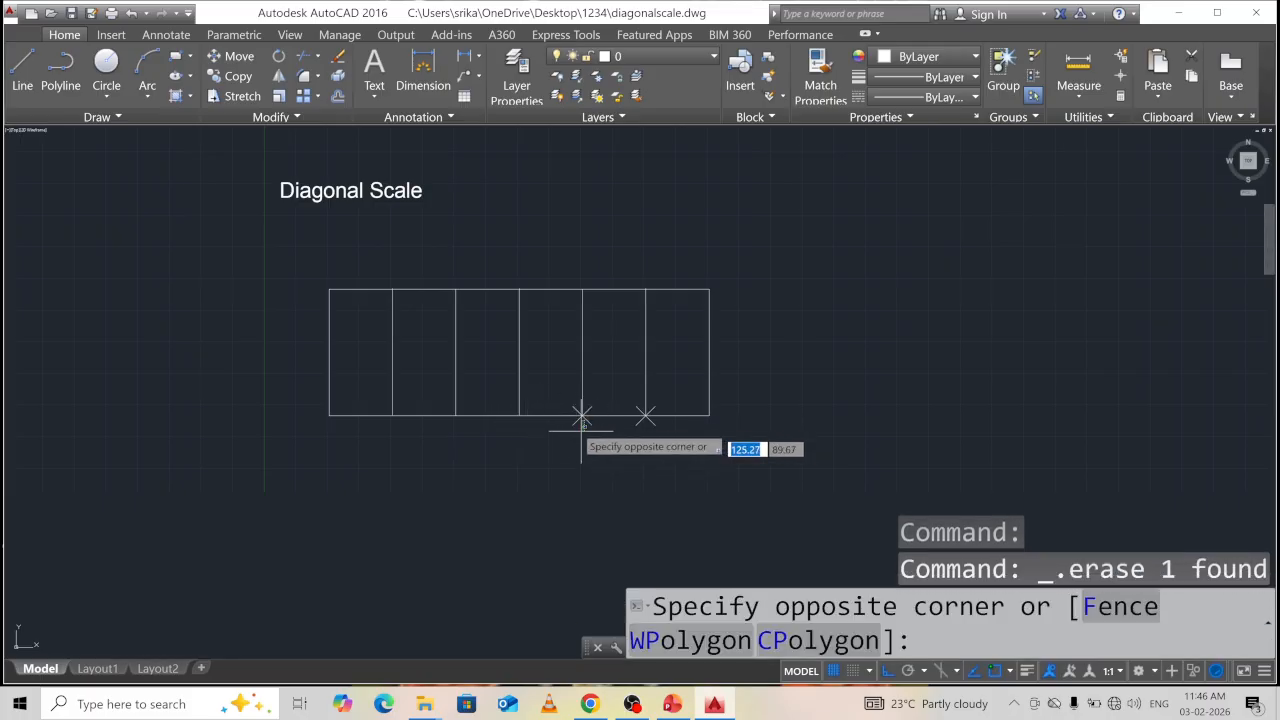
click(588, 425)
click(583, 415)
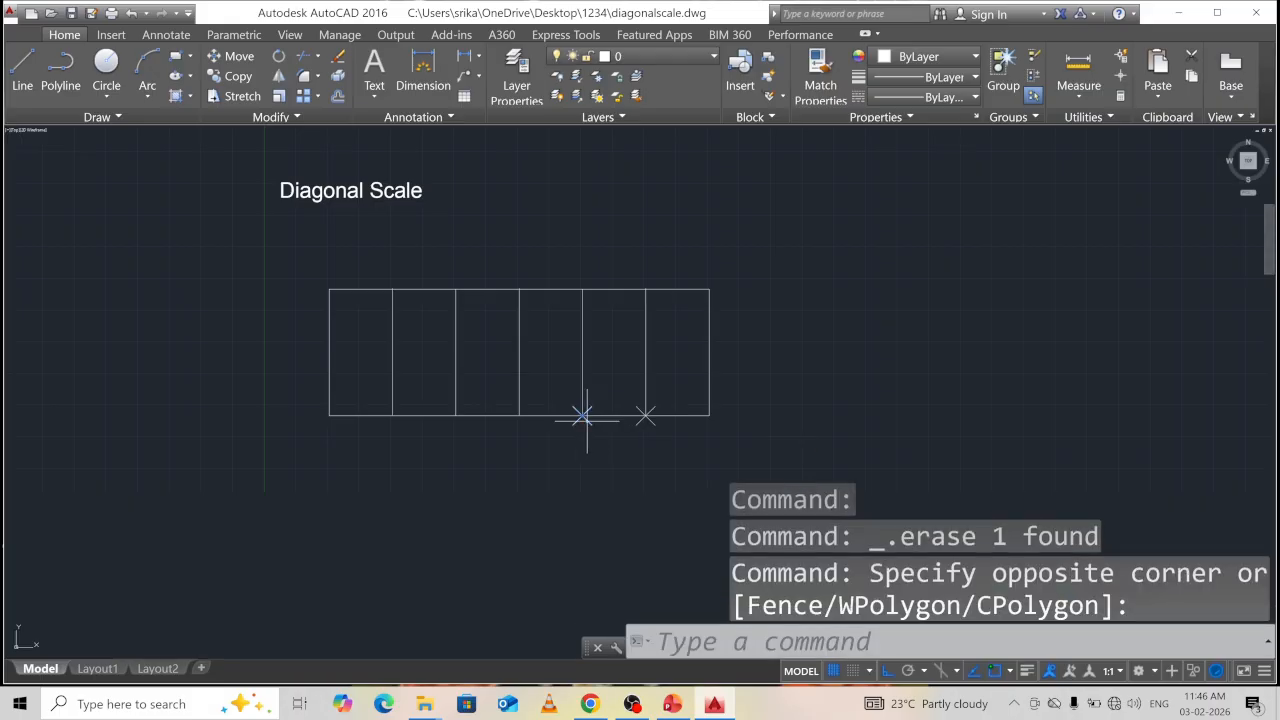
key(Delete)
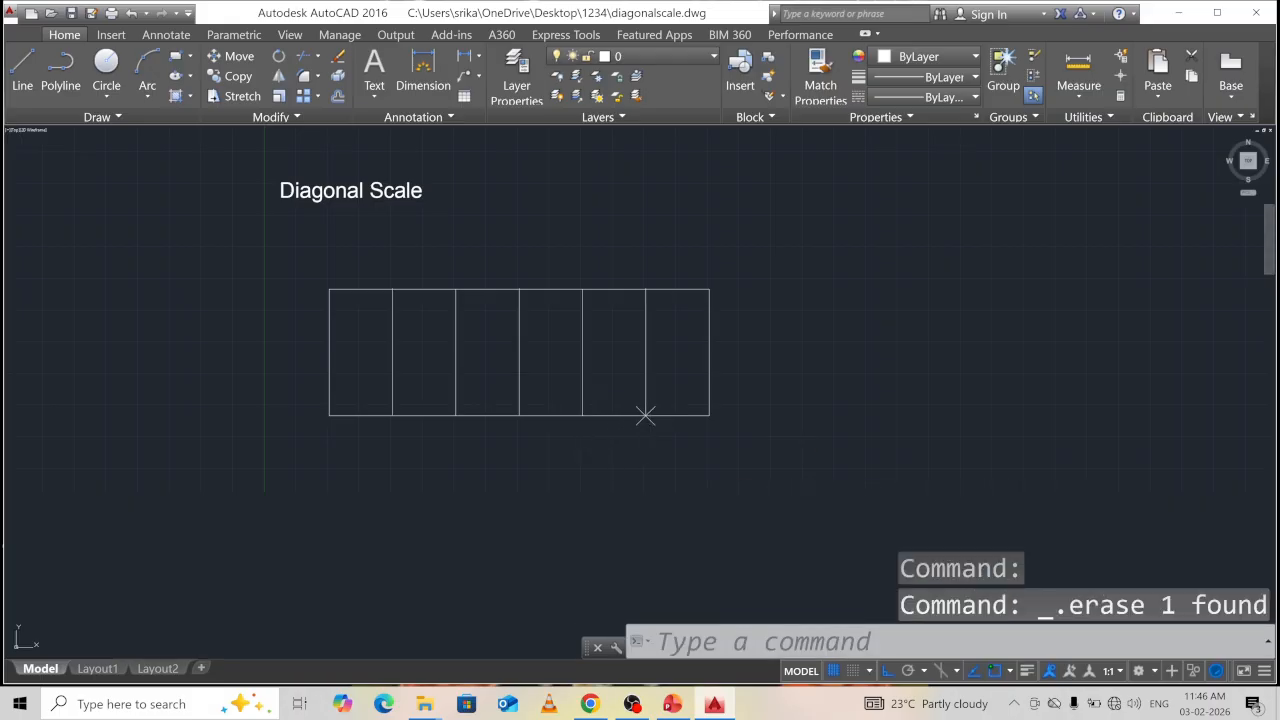
click(642, 421)
click(644, 419)
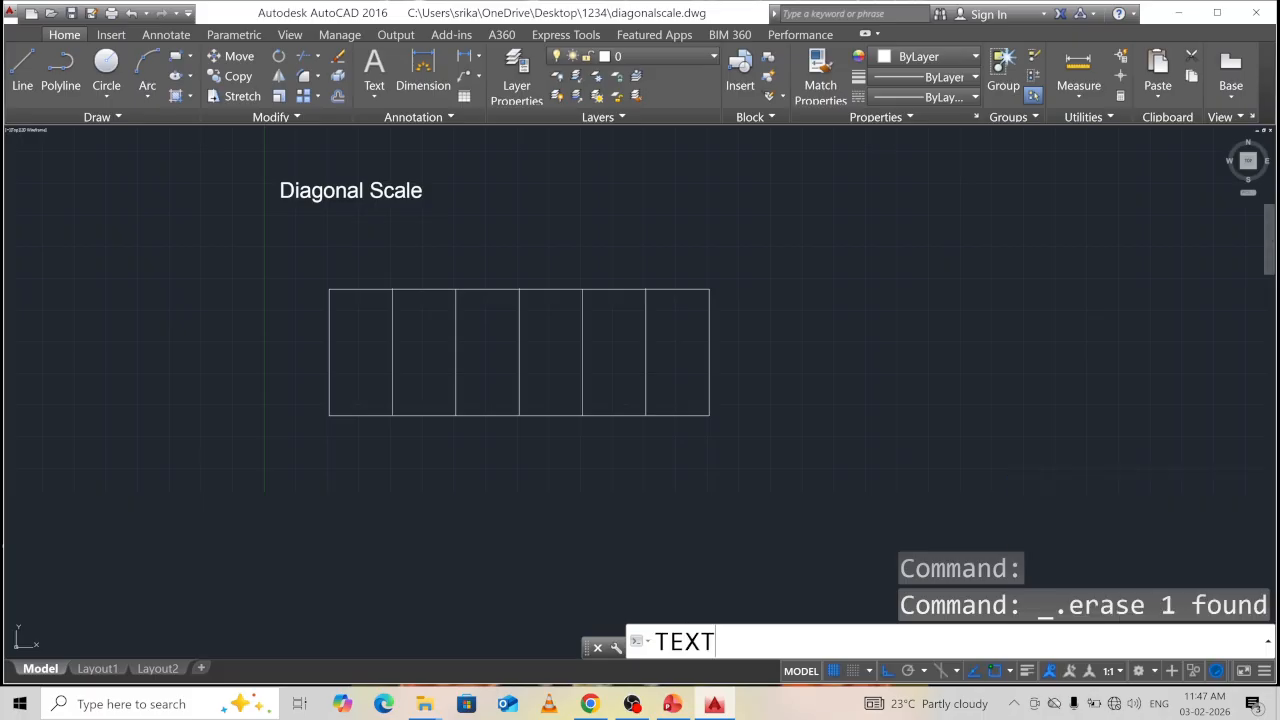
Place the first scale label '0m' at text height 3 under the left edge.
key(Return)
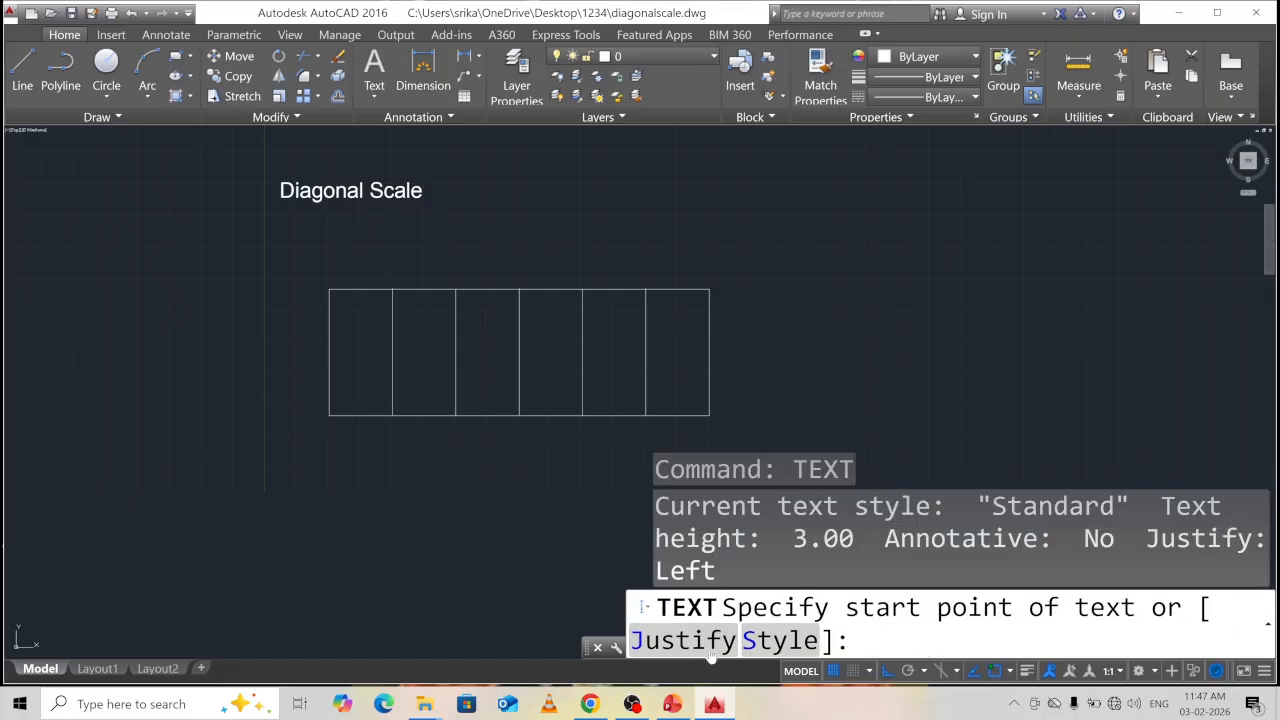
click(343, 537)
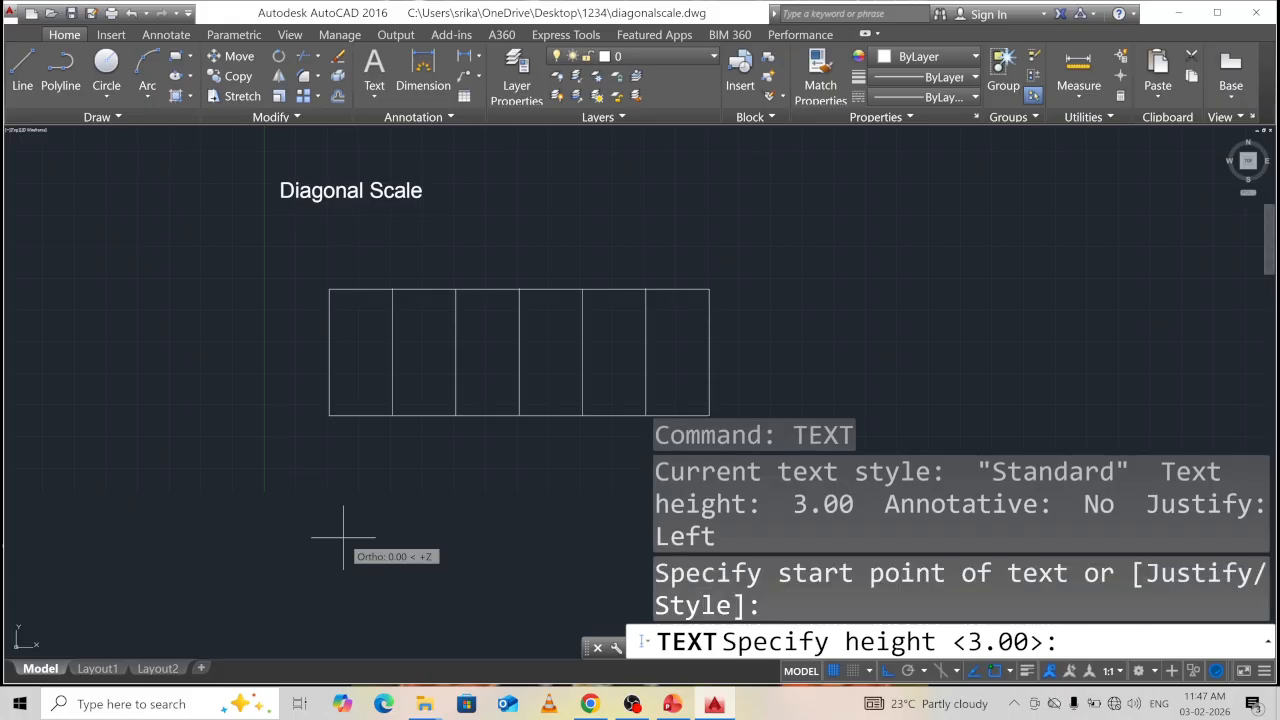
text(3)
key(Return)
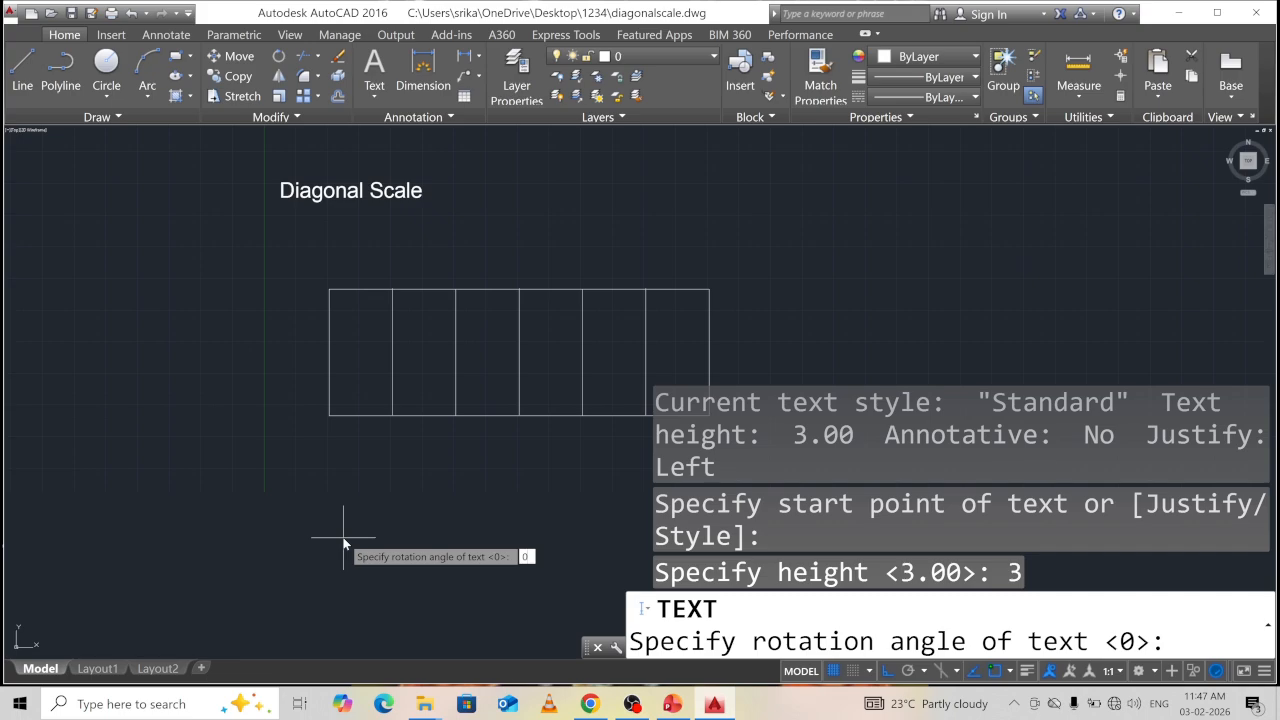
key(Return)
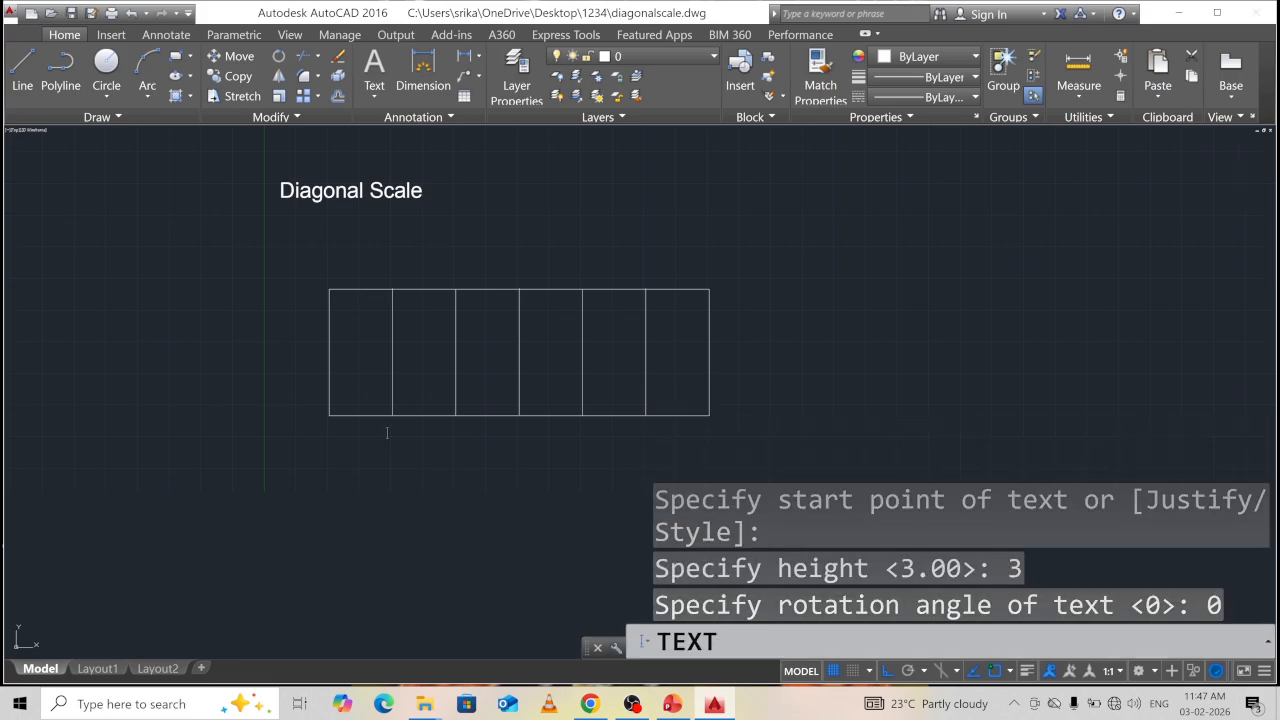
text(0m)
Add the remaining division labels, including '3m' and '5m', under their column lines.
click(446, 431)
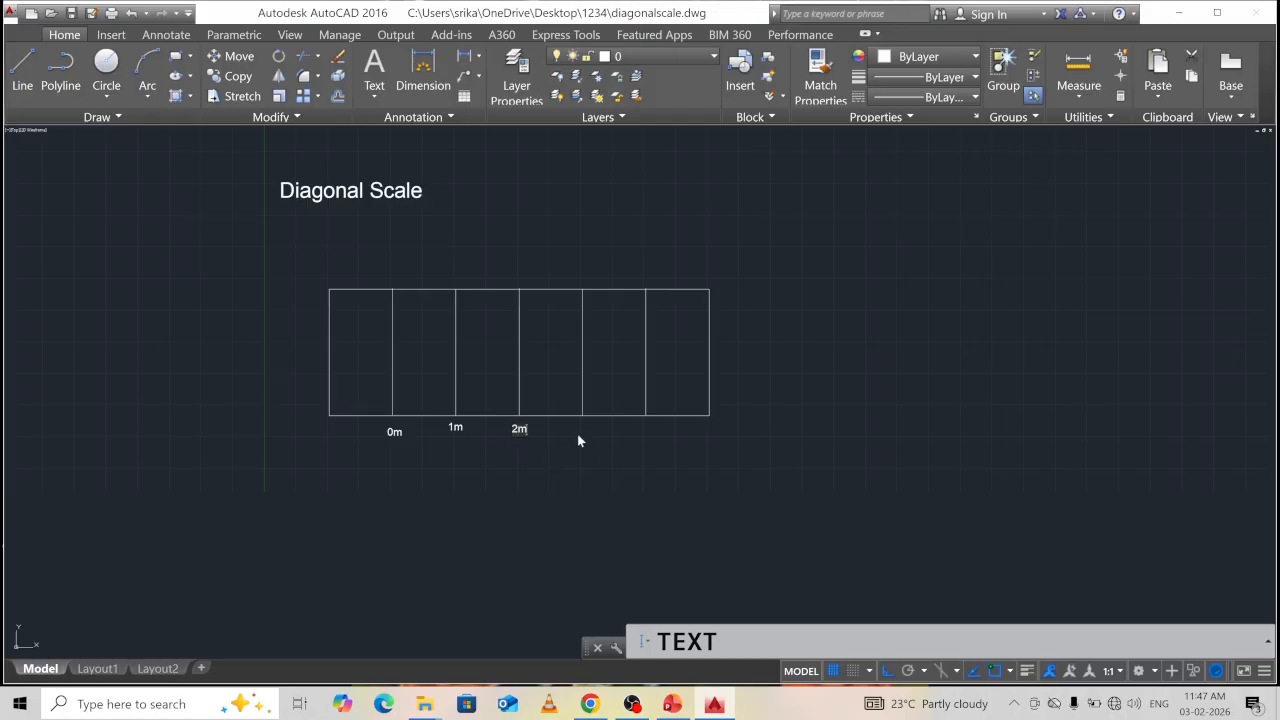
text(3m)
click(710, 434)
text(5m)
click(905, 406)
key(Escape)
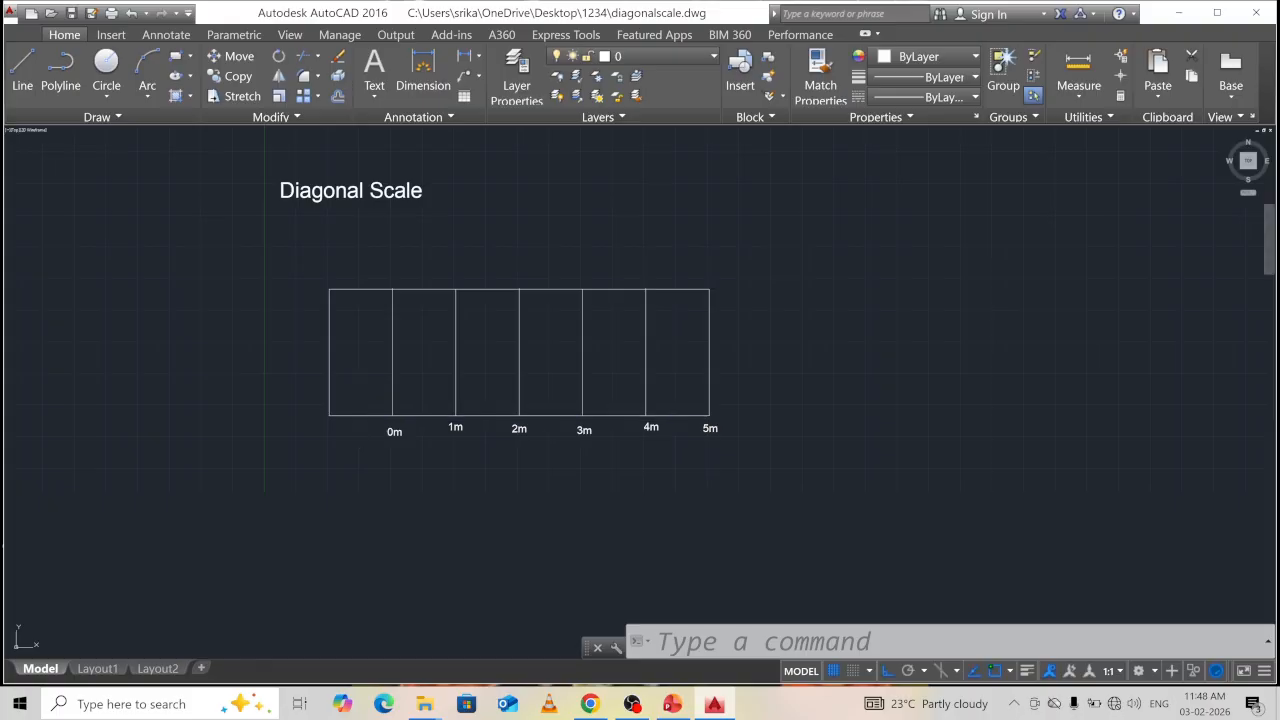
click(360, 415)
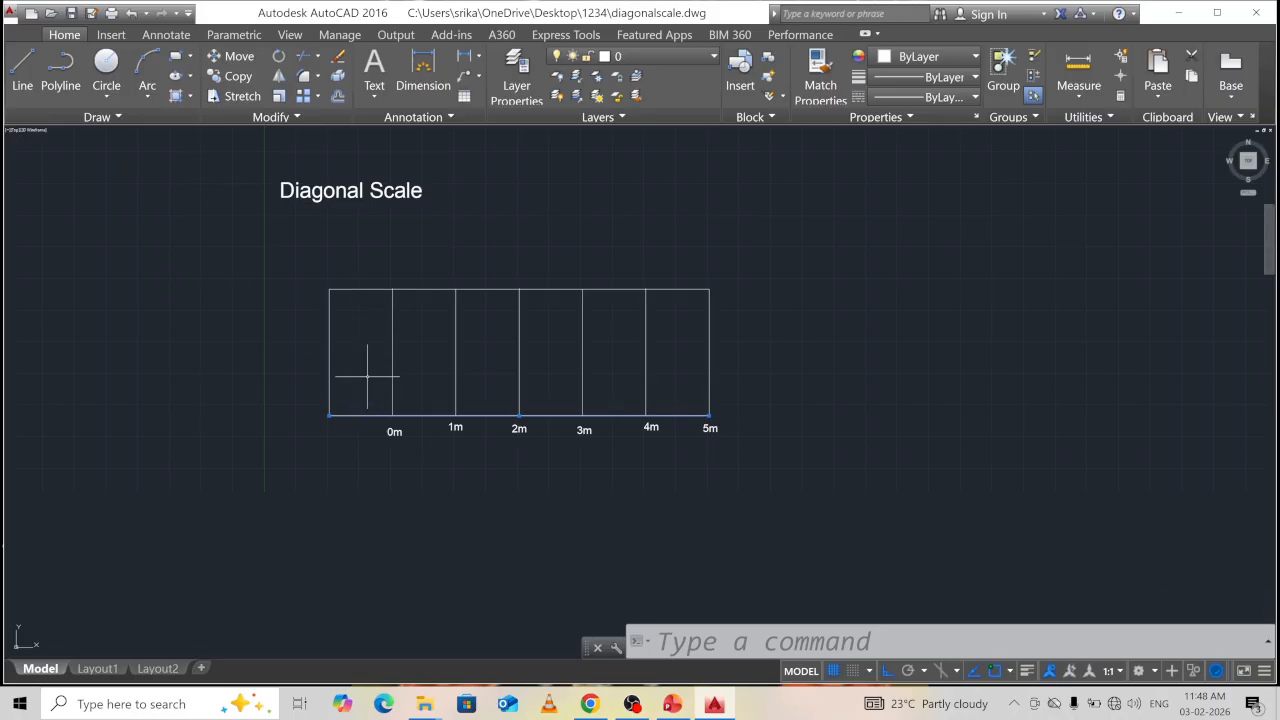
Draw a short line along the 0m cell's bottom edge from the bottom-left corner to the 0m mark.
key(Escape)
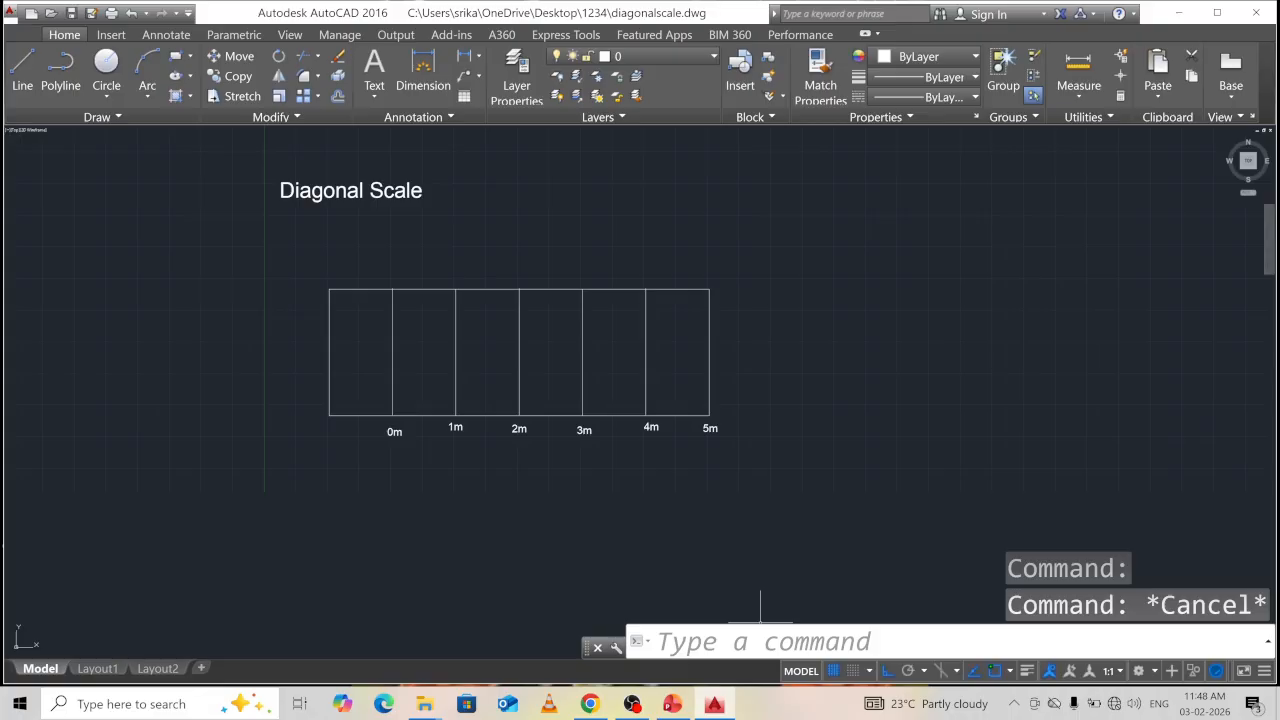
click(760, 639)
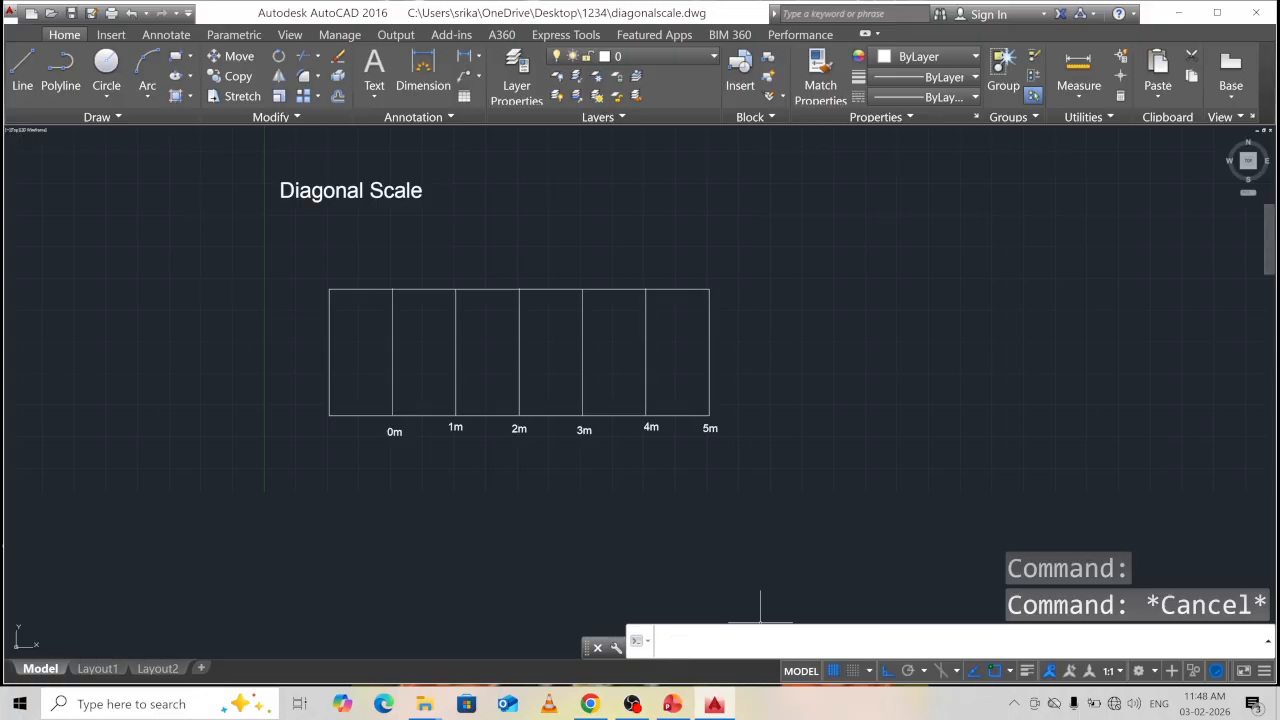
text(L)
key(Return)
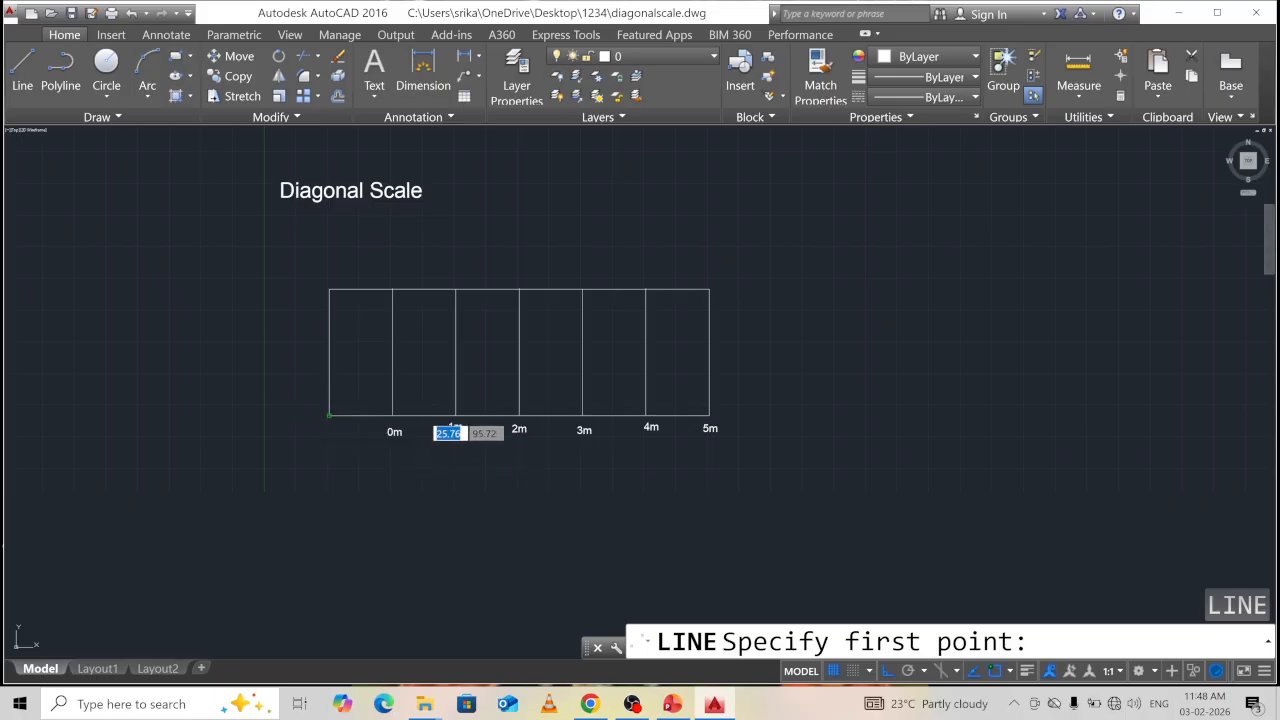
click(330, 415)
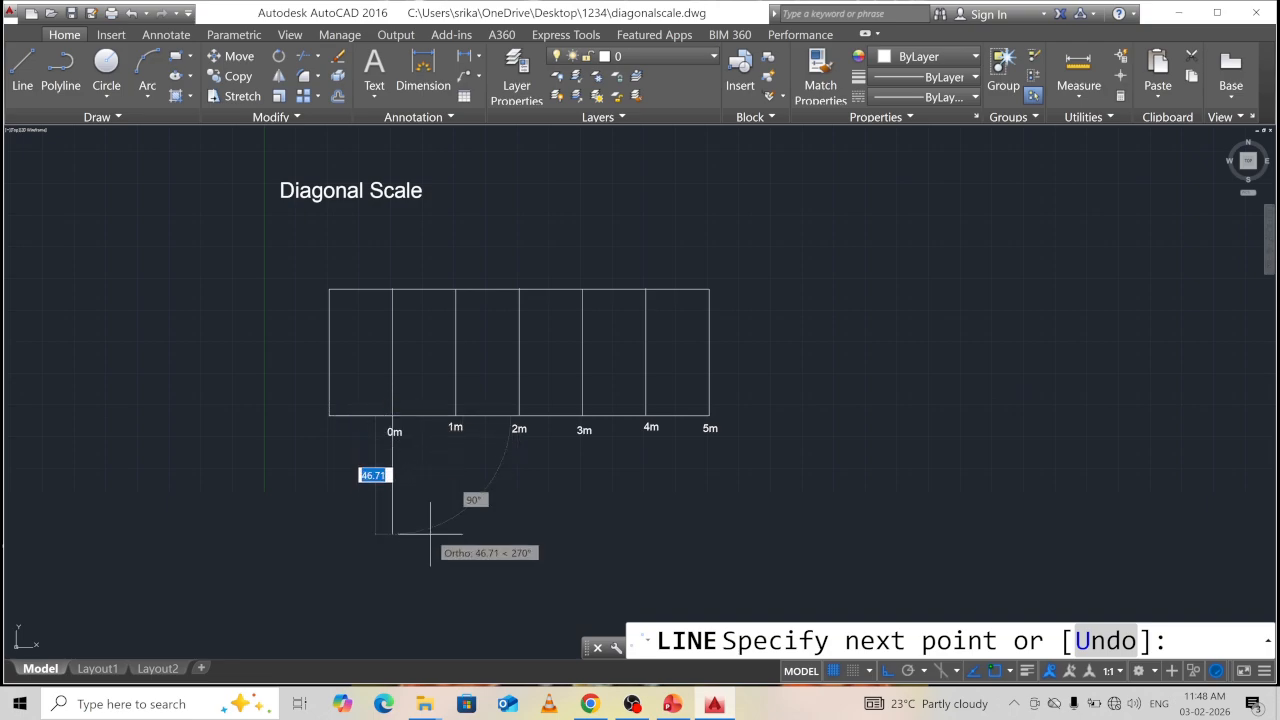
key(Escape)
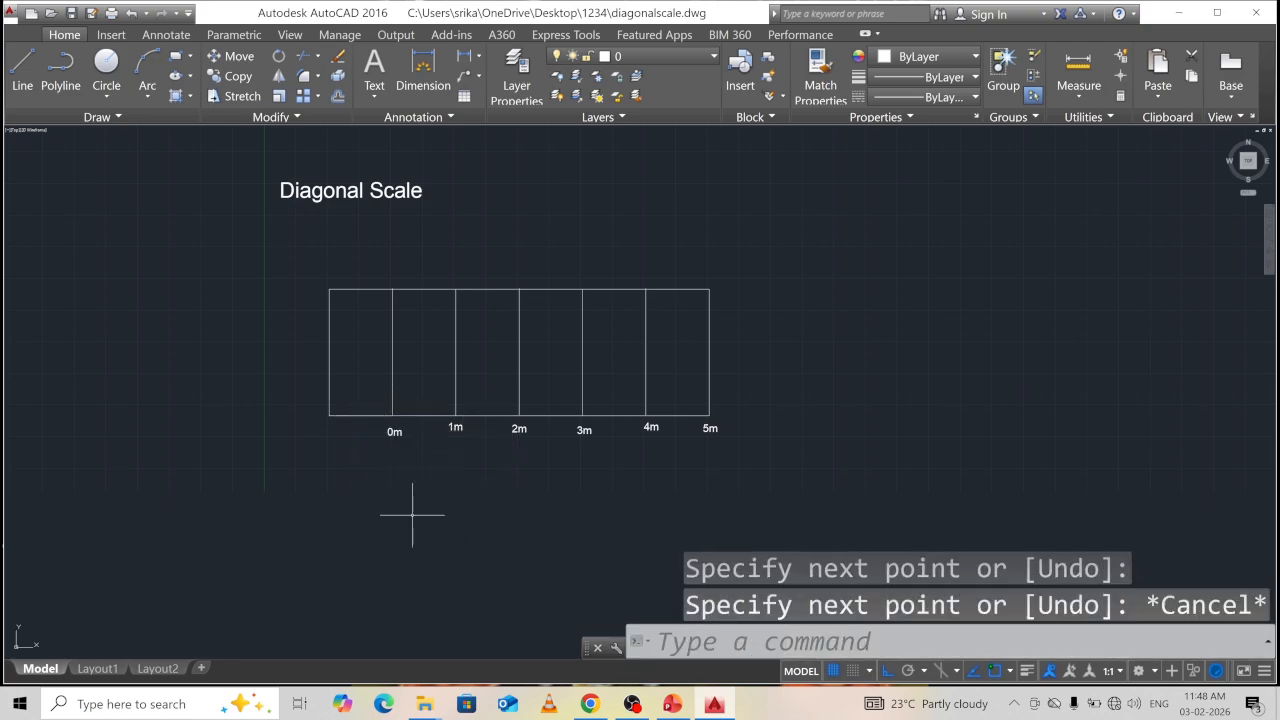
click(360, 415)
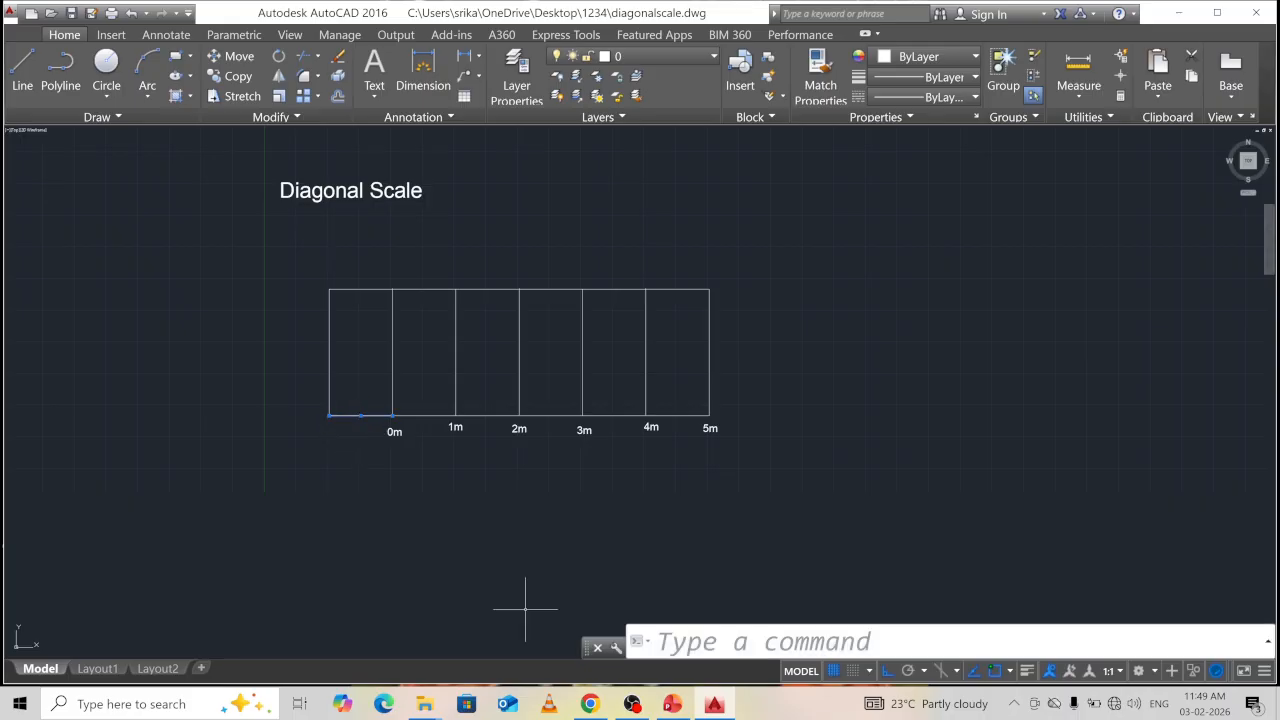
Divide the 0m cell's bottom line into 10 equal parts with DIV.
text(iv)
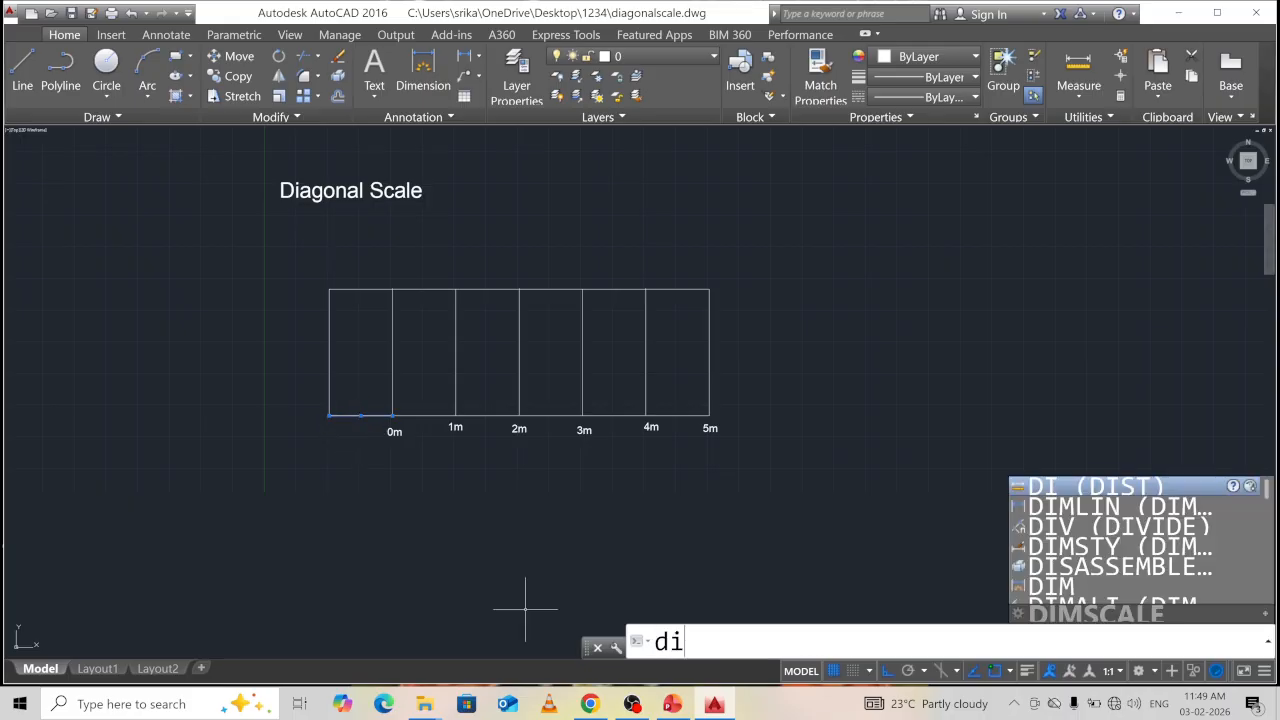
key(Return)
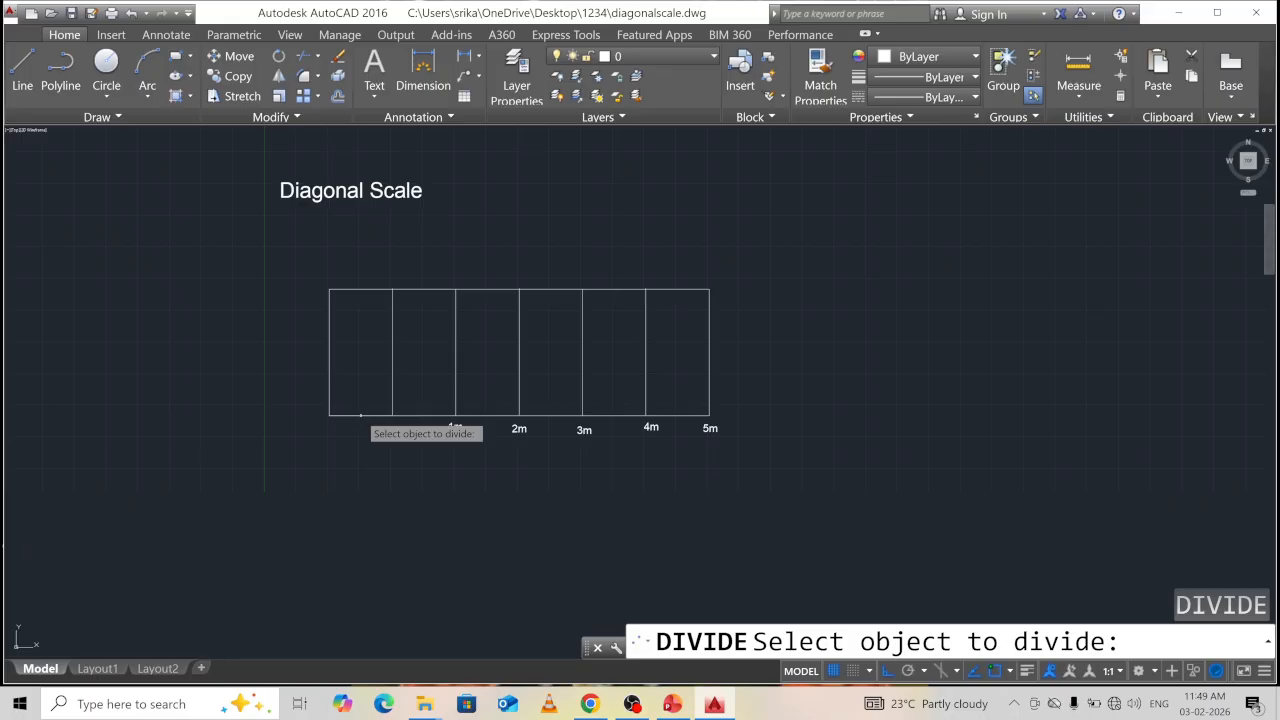
click(357, 414)
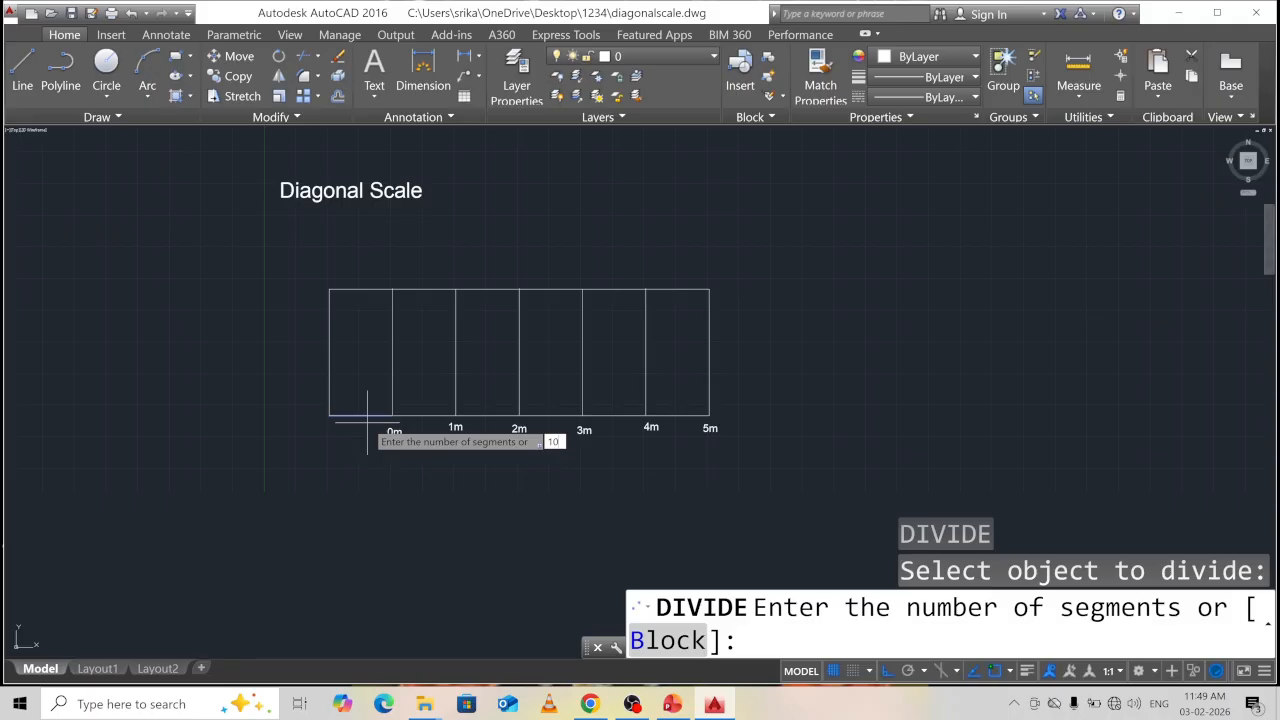
key(Return)
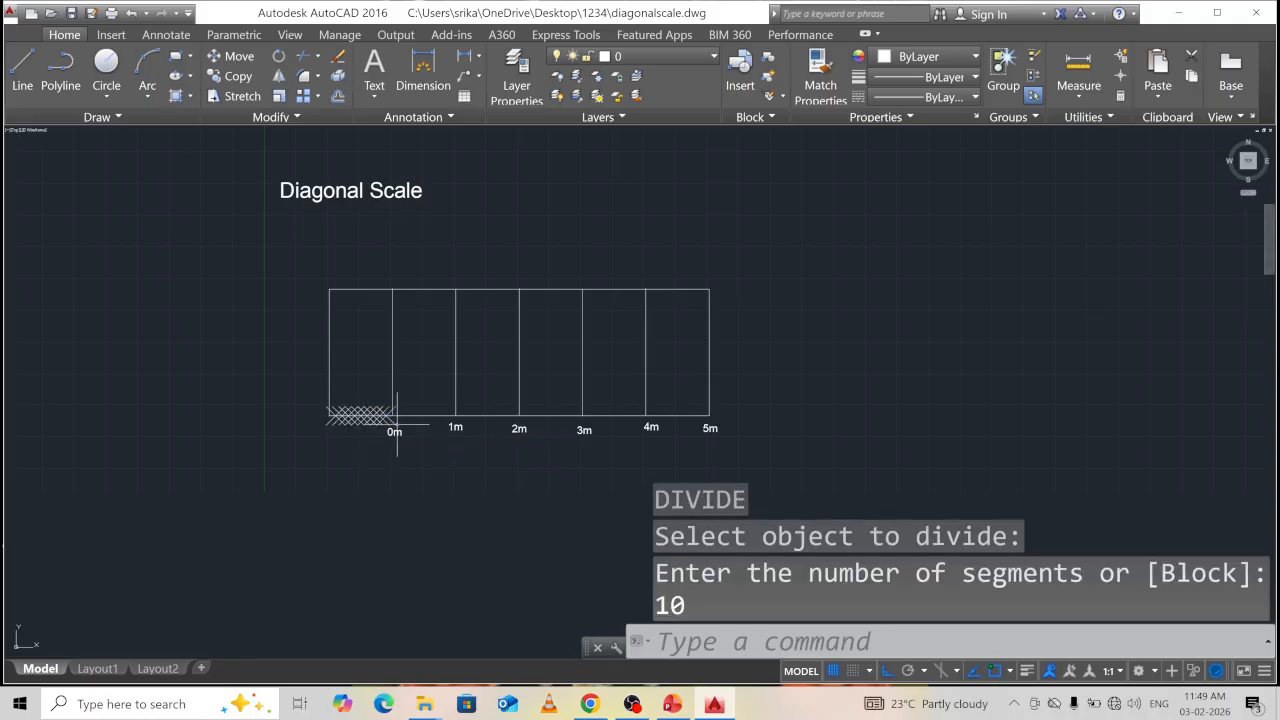
Zoom and pan so the new division points across 0m–2m are in view.
scroll(397, 422, up, 6)
scroll(266, 408, up, 4)
scroll(306, 408, down, 2)
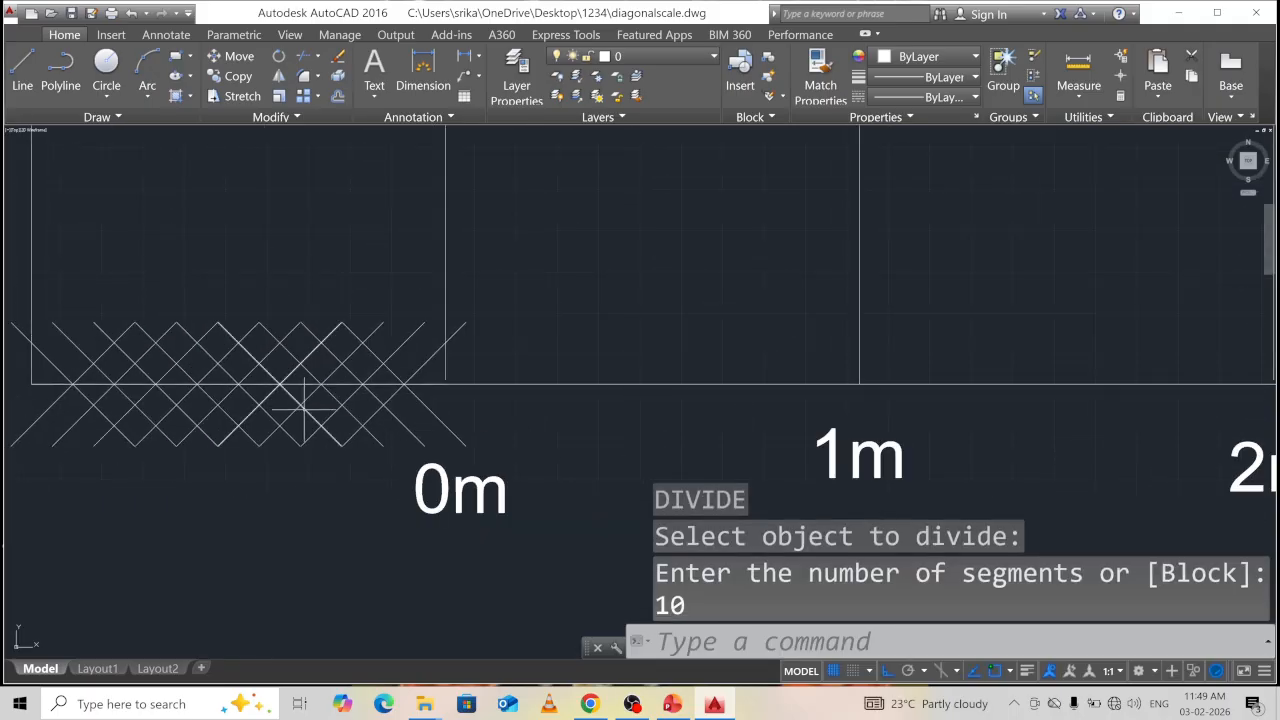
scroll(345, 400, down, 4)
scroll(320, 390, up, 5)
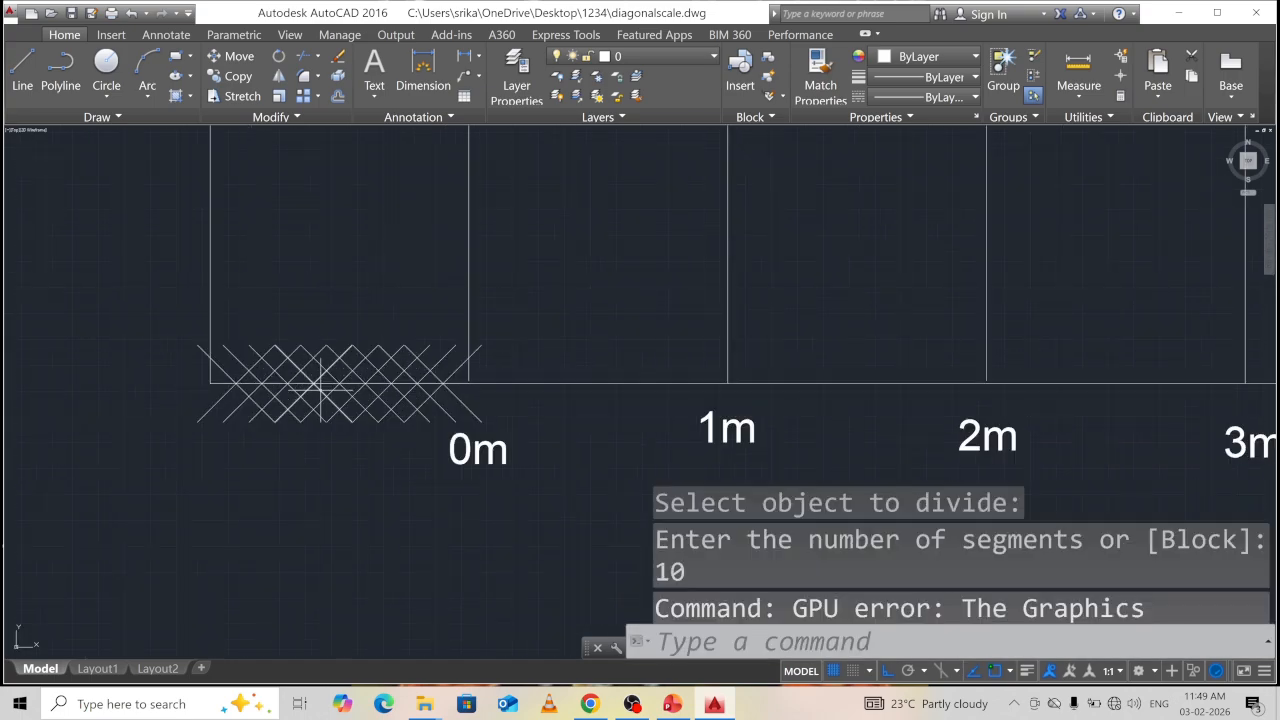
scroll(320, 390, up, 4)
scroll(321, 390, down, 2)
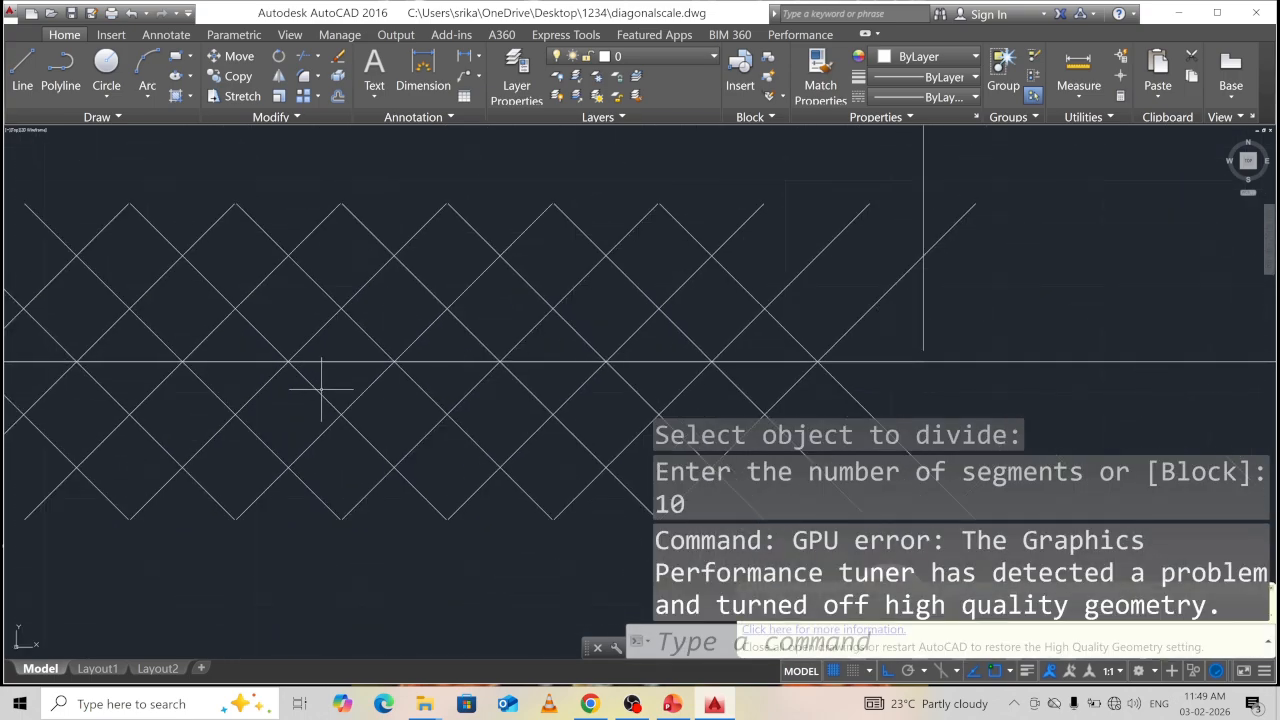
scroll(321, 390, down, 4)
scroll(343, 343, up, 1)
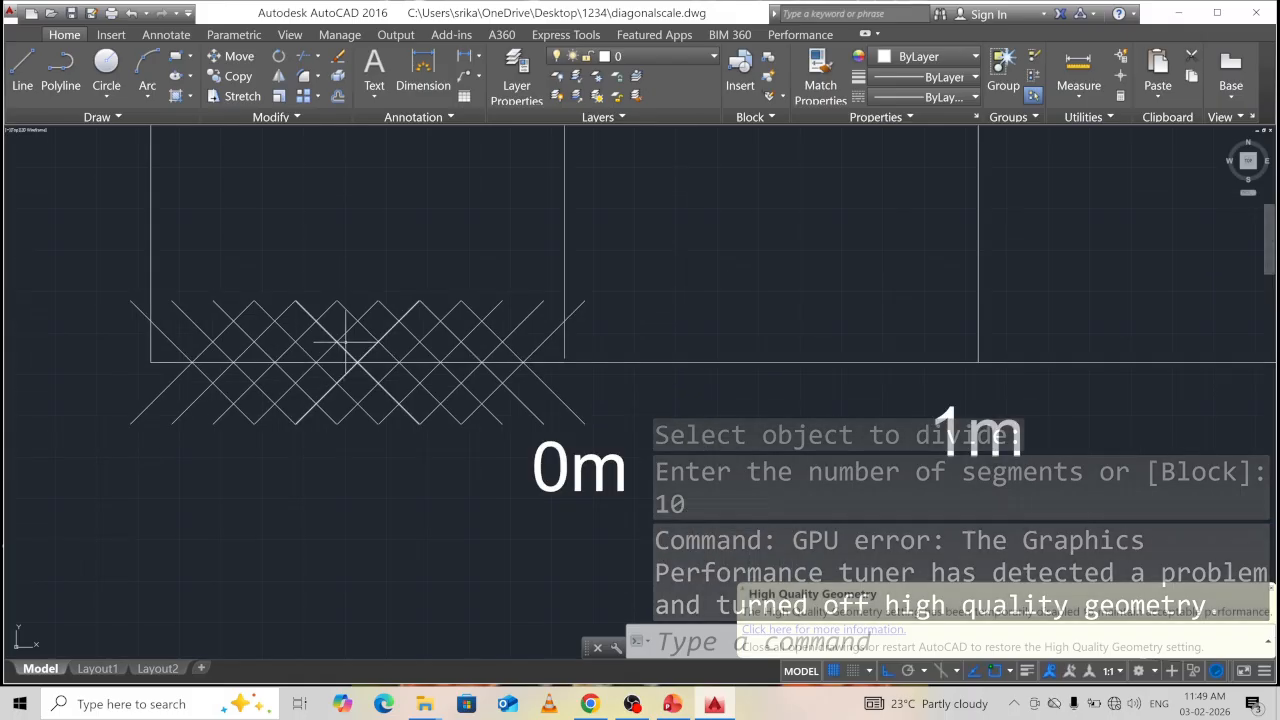
scroll(374, 251, down, 2)
mouse_move(374, 251)
middle_down()
mouse_move(423, 349)
mouse_move(391, 450)
middle_up()
middle_drag(410, 385, 407, 418)
scroll(403, 407, down, 2)
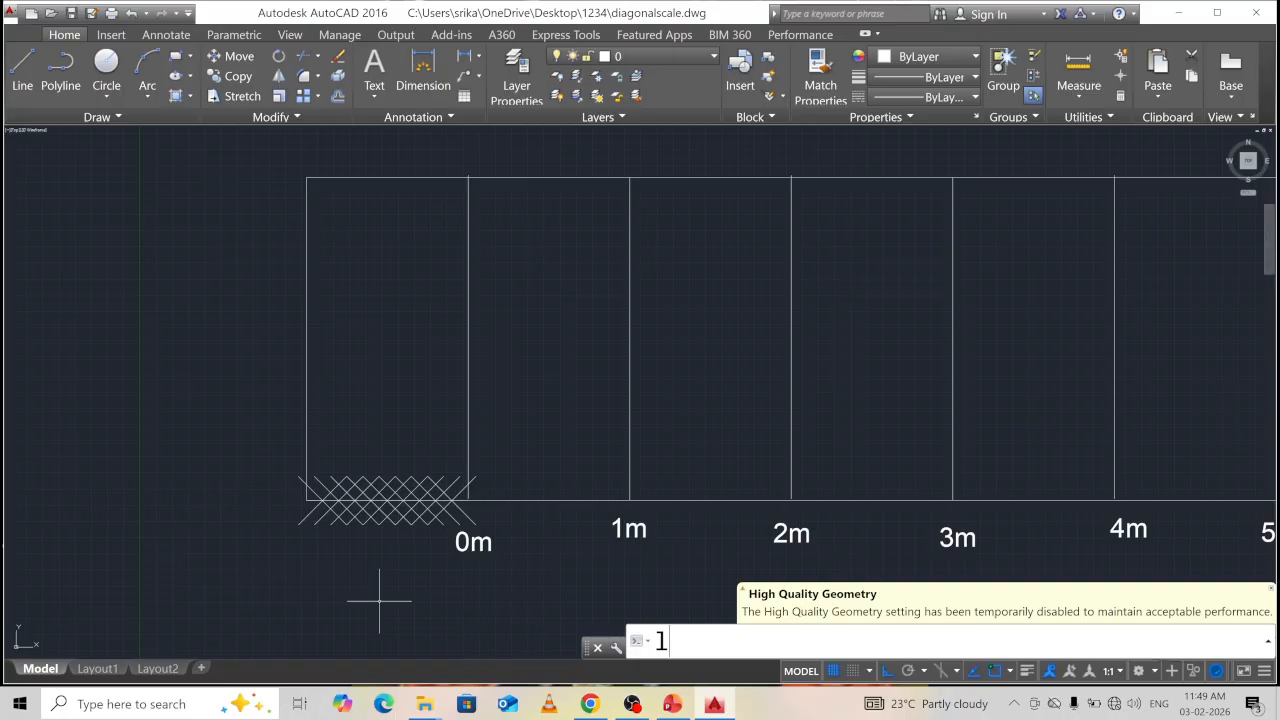
key(Return)
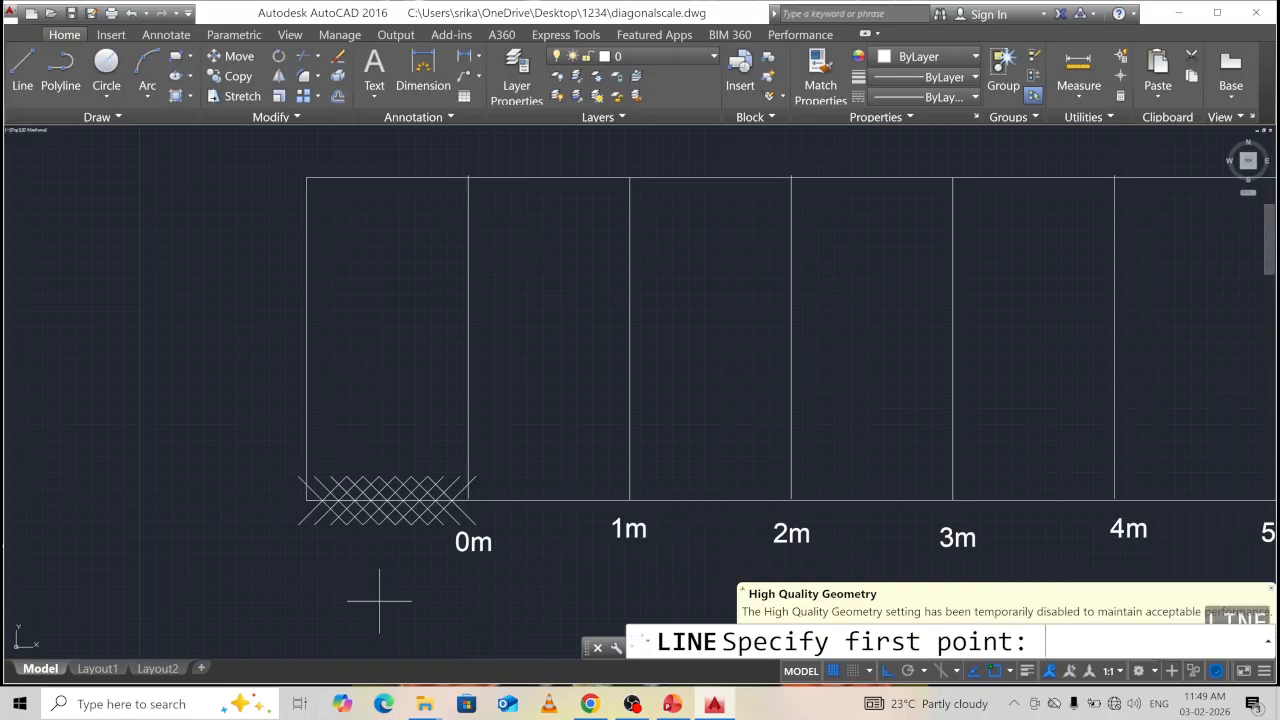
Draw a diagonal from the first division point up to the top-left corner, then select it.
click(322, 500)
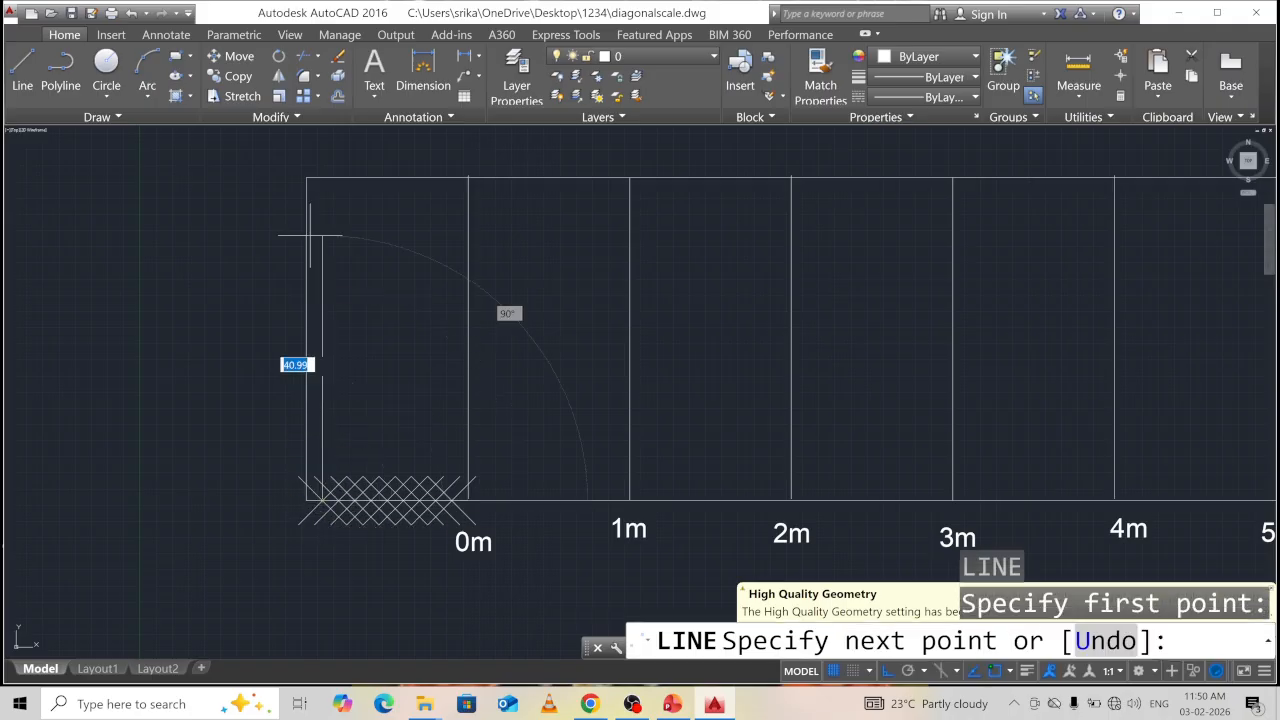
click(306, 178)
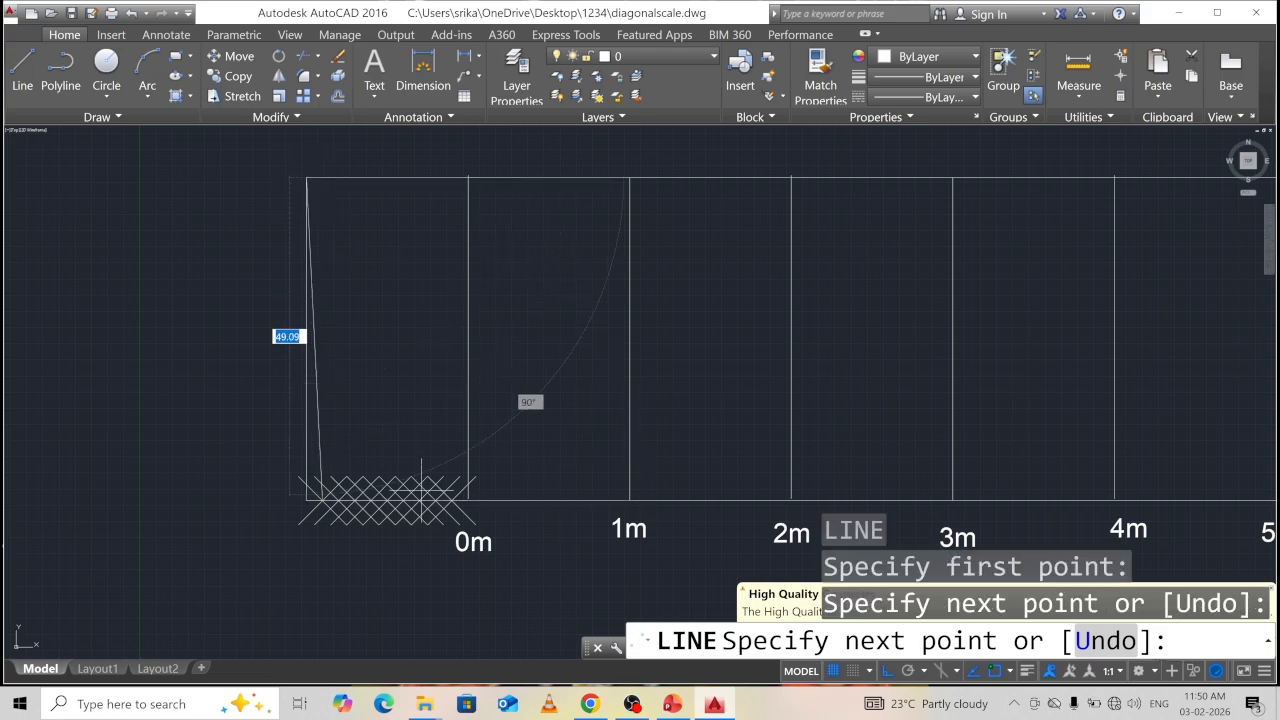
key(Escape)
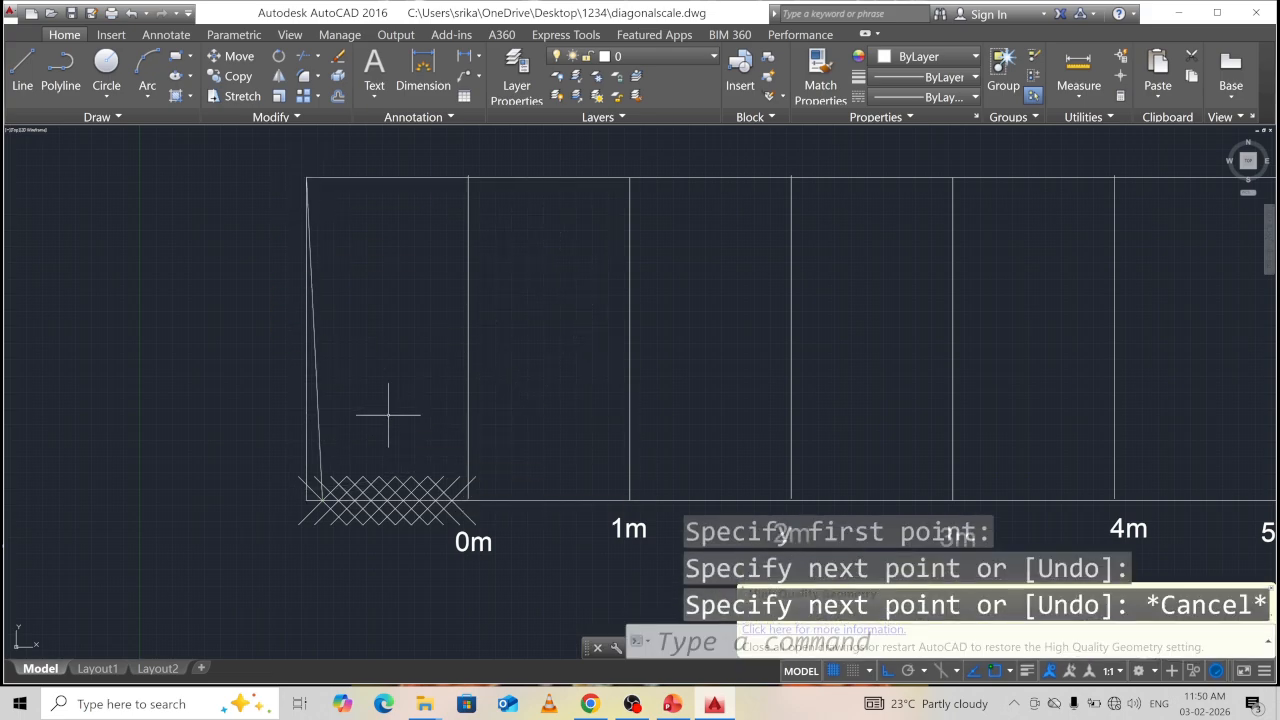
click(318, 415)
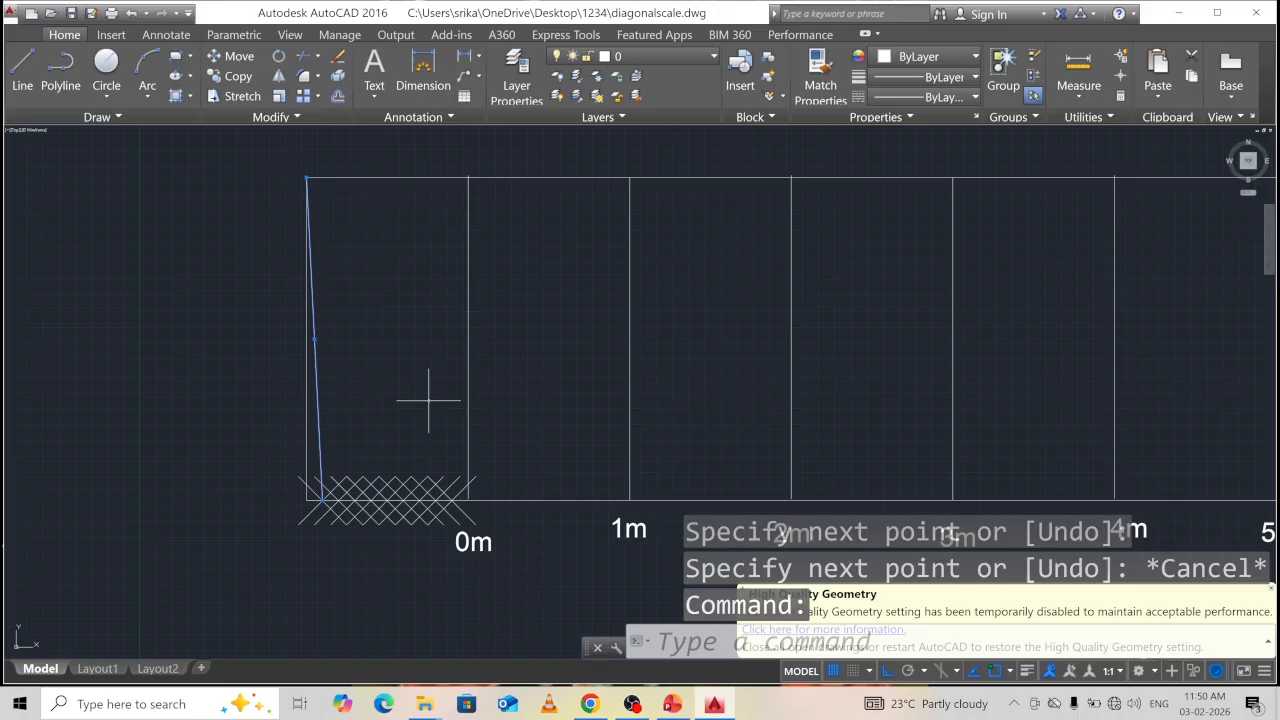
Copy the slanted diagonal to each remaining division point along the baseline, up to 0m.
text(co)
key(Return)
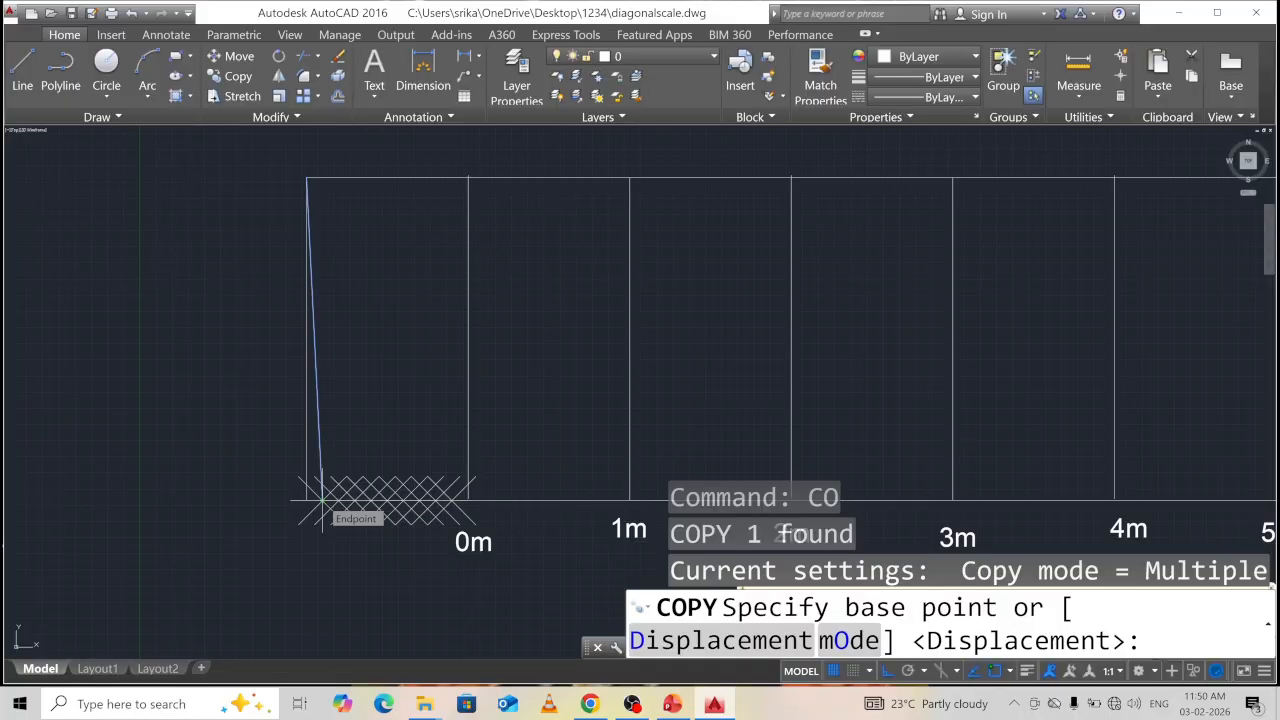
click(322, 500)
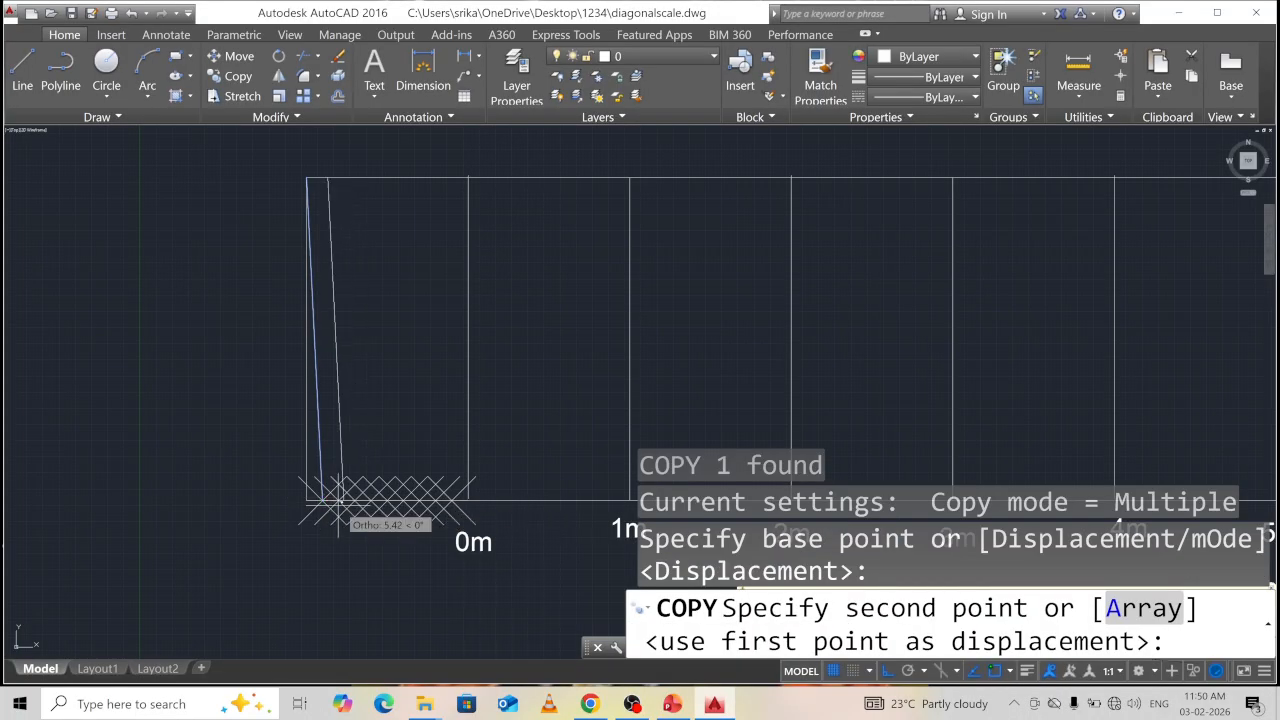
scroll(330, 500, up, 3)
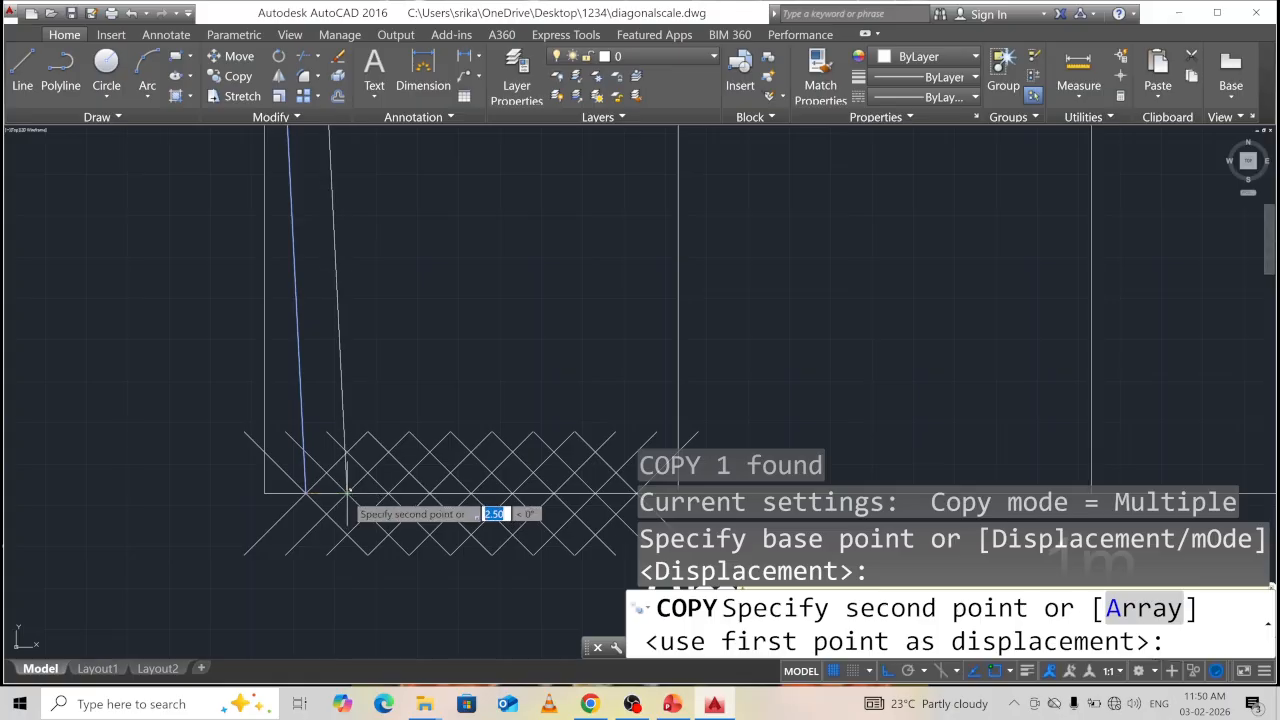
click(386, 494)
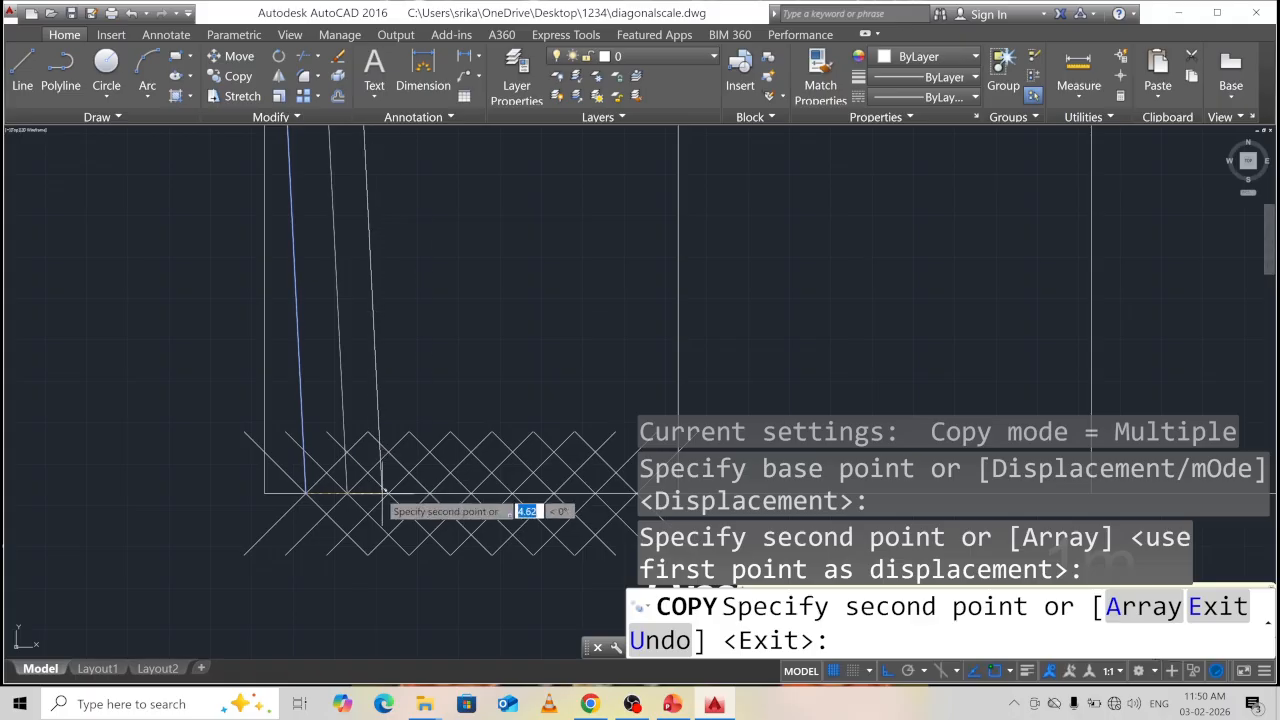
scroll(386, 492, up, 2)
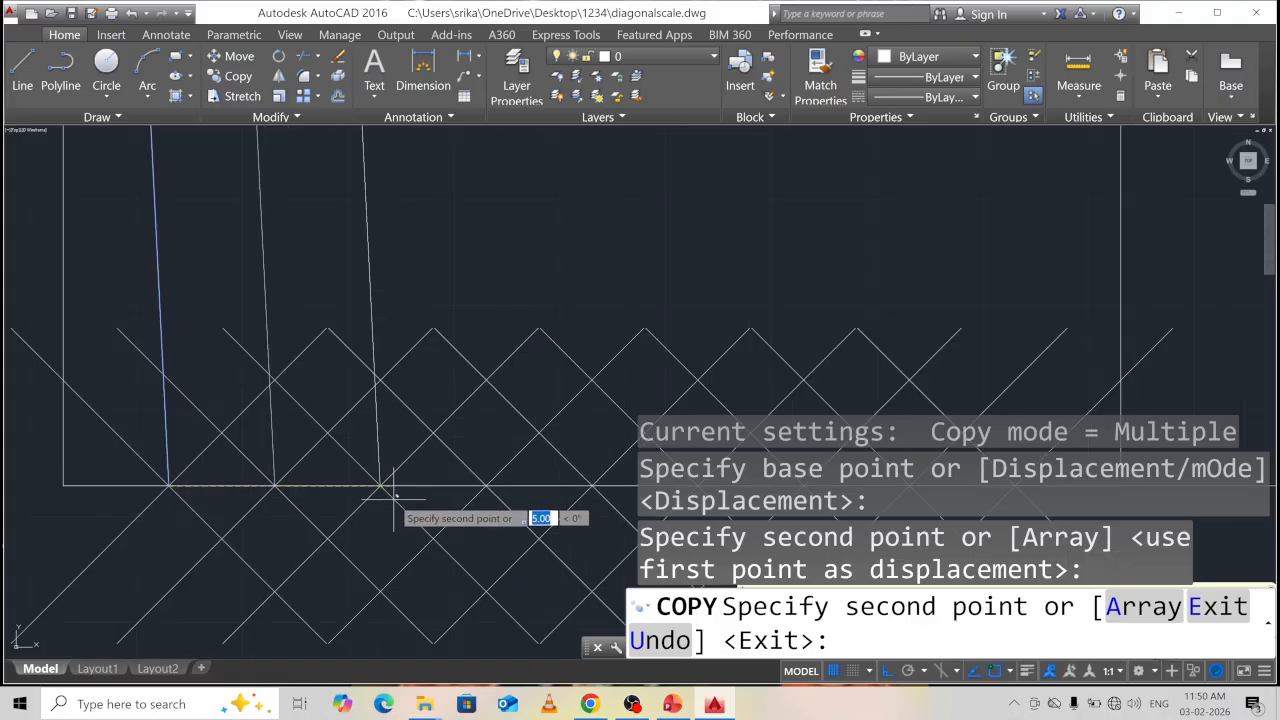
middle_drag(396, 494, 351, 337)
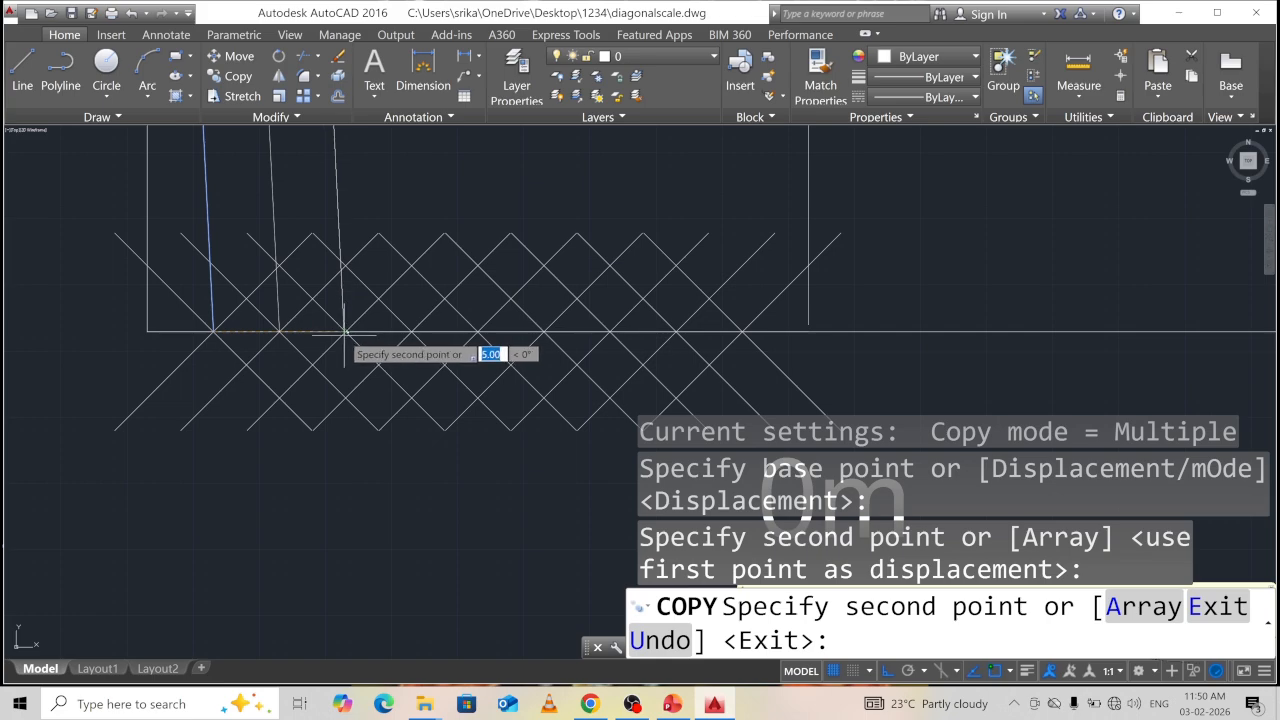
click(409, 331)
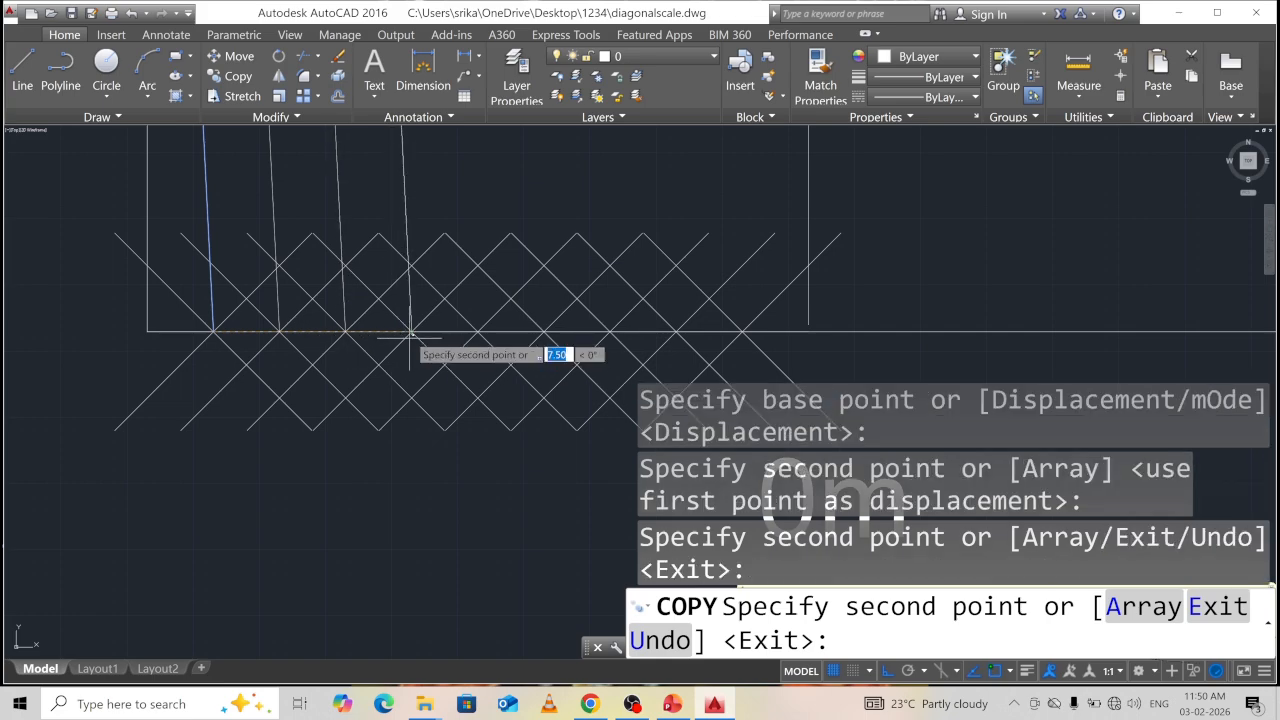
click(474, 331)
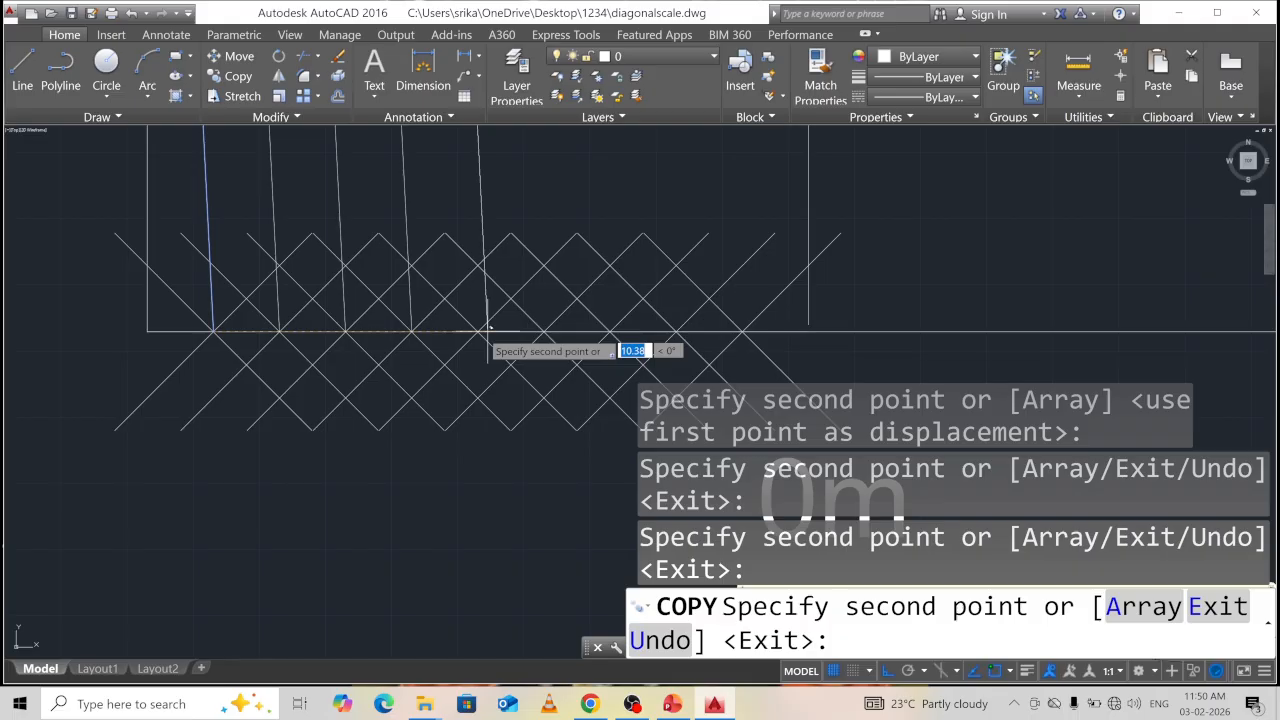
click(543, 331)
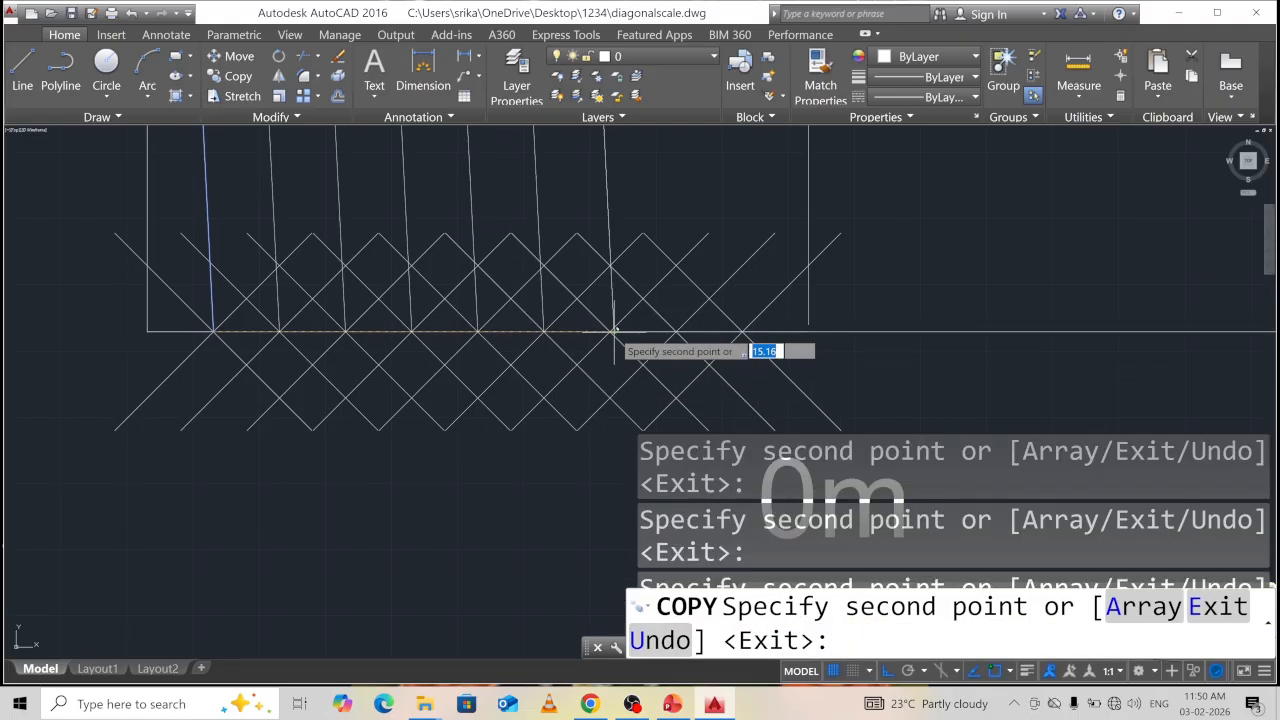
click(609, 331)
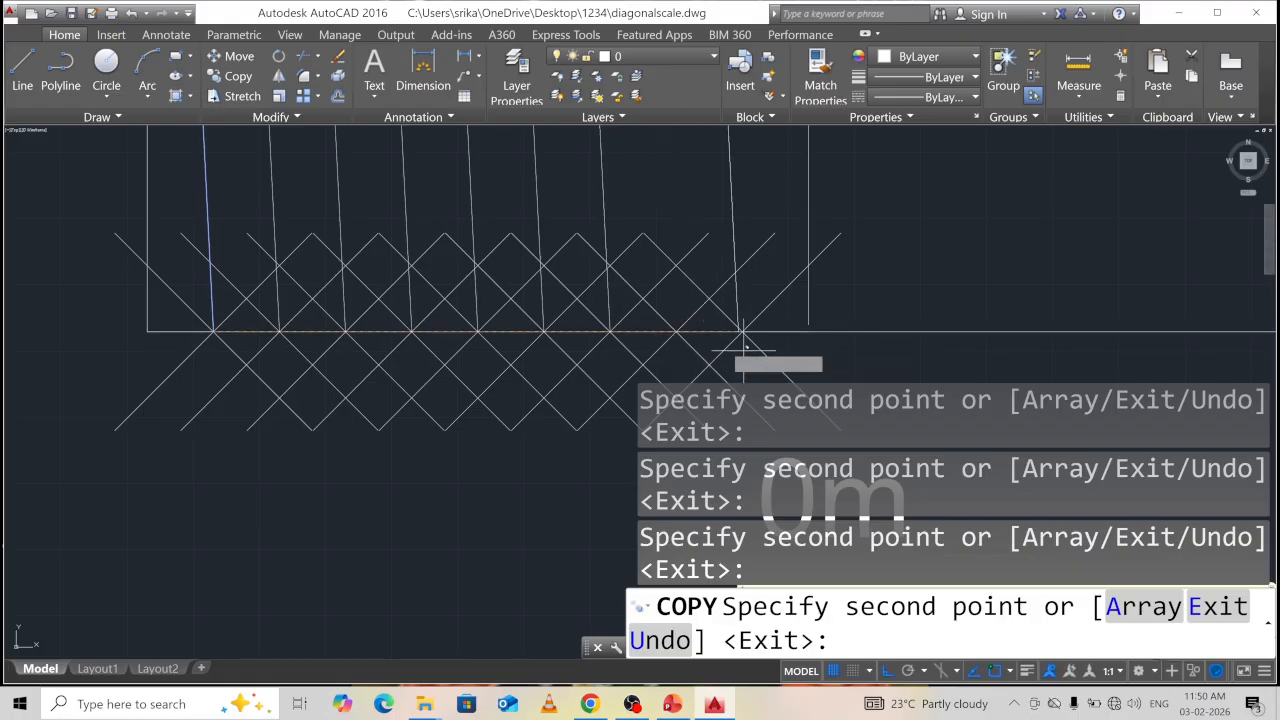
click(675, 331)
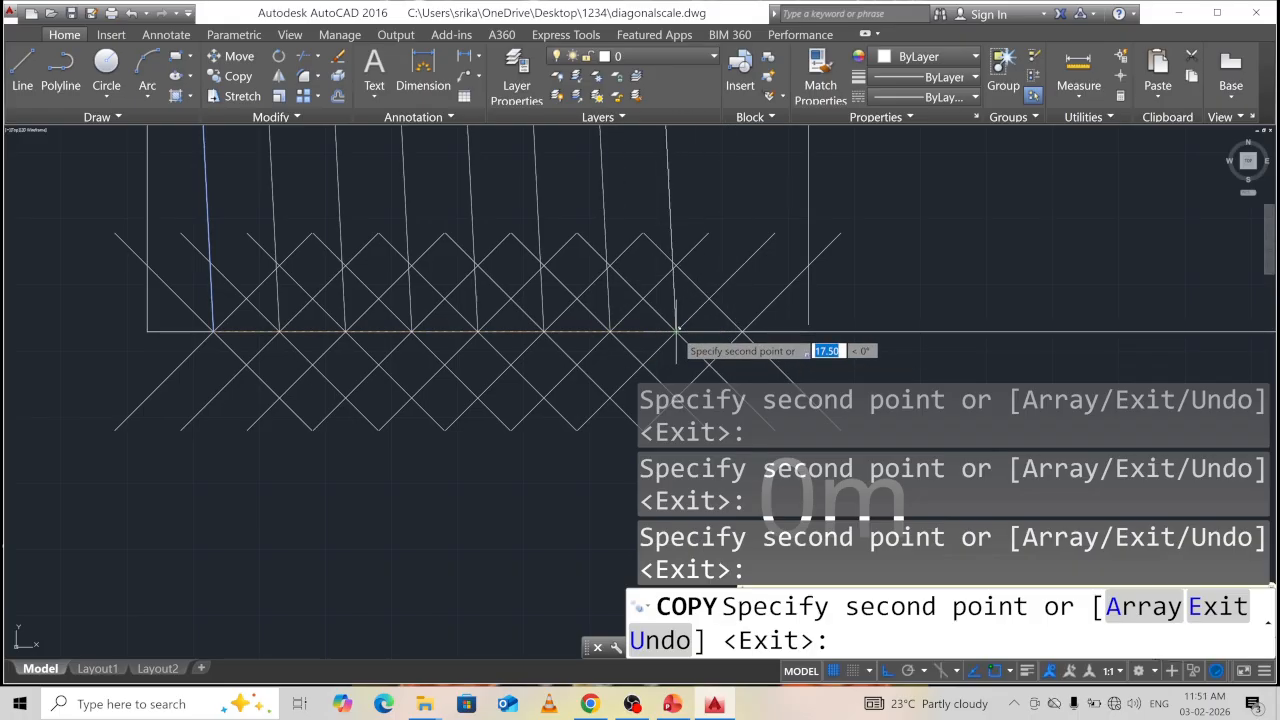
click(742, 331)
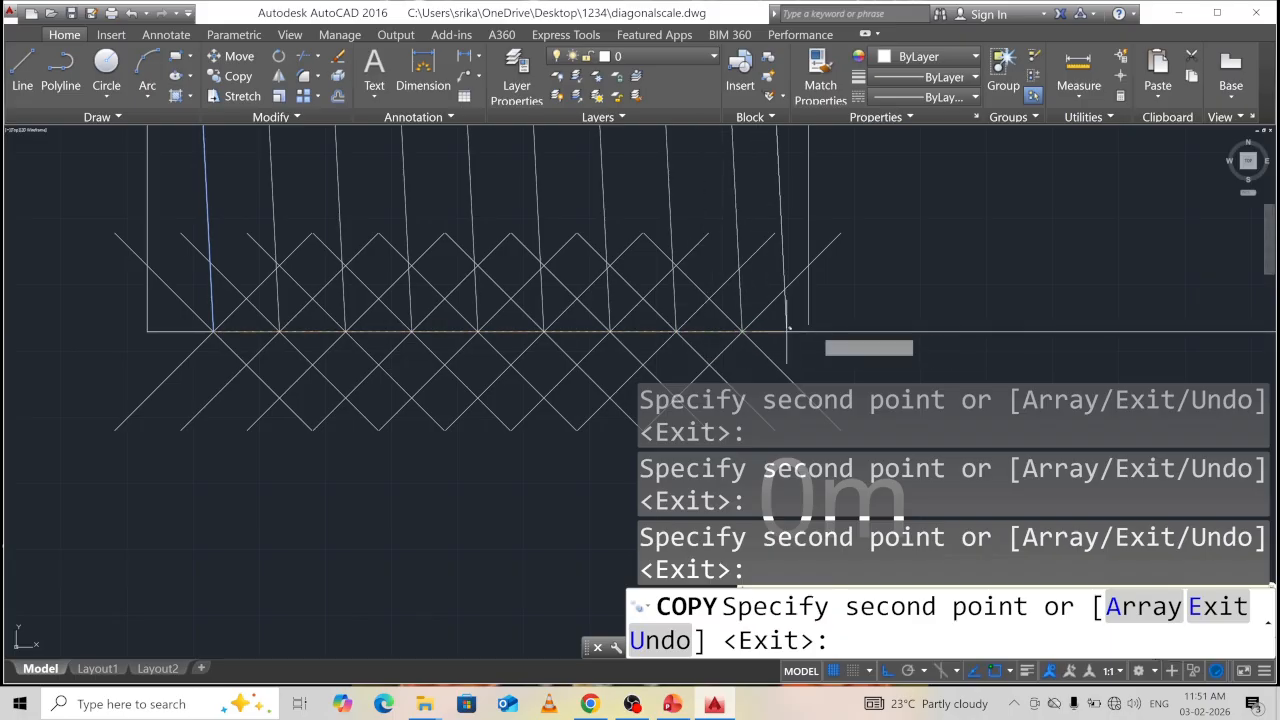
key(Escape)
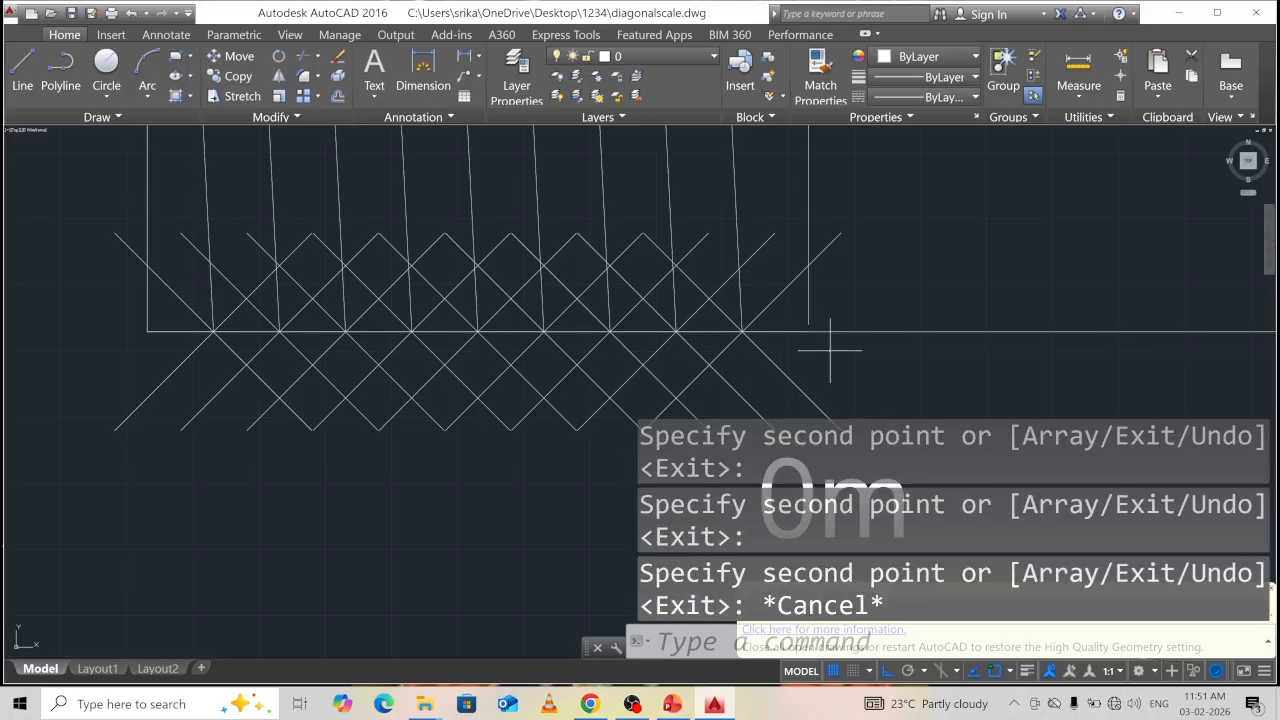
Delete four leftover construction diagonals one by one.
scroll(833, 320, down, 4)
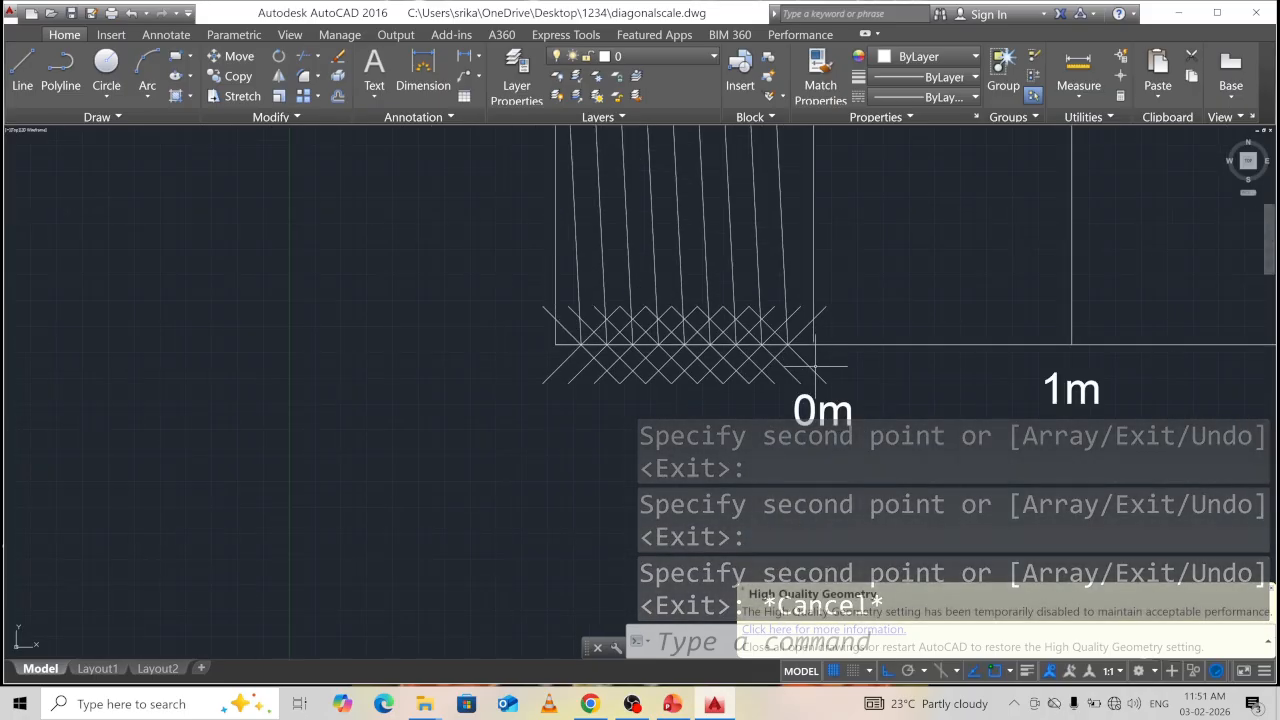
click(785, 365)
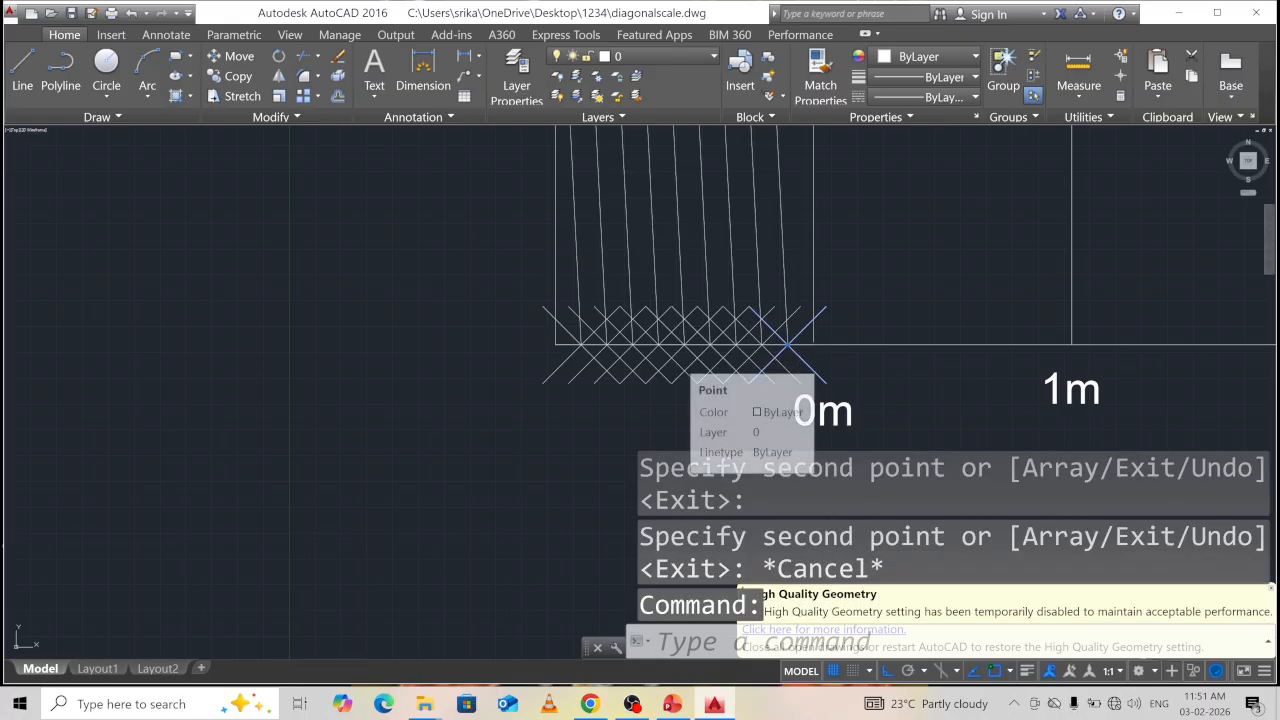
key(Delete)
click(777, 365)
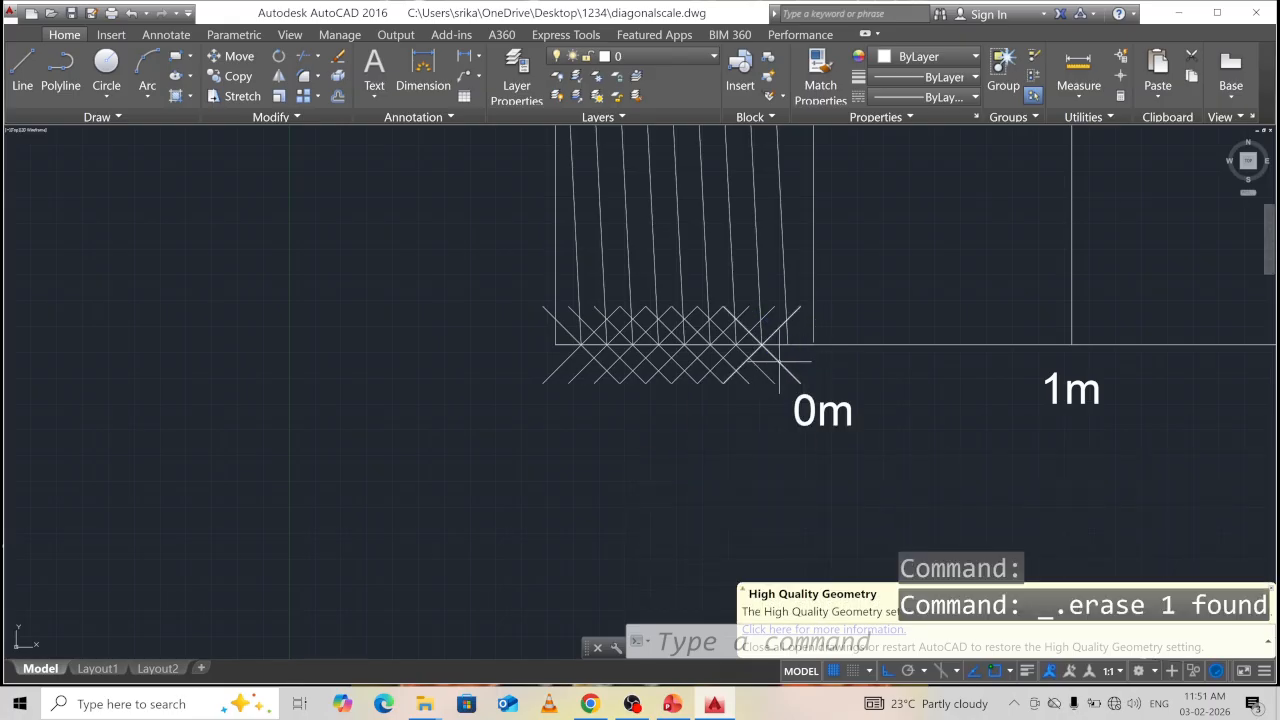
key(Delete)
click(748, 371)
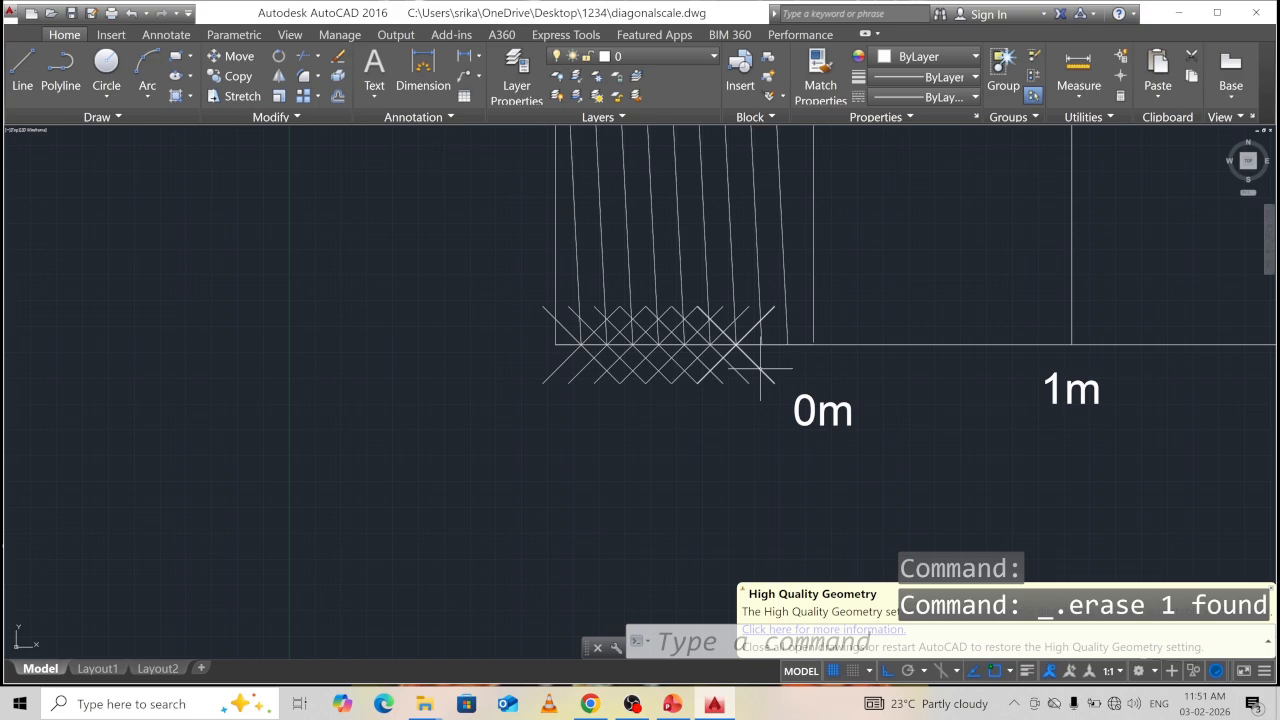
key(Delete)
click(715, 341)
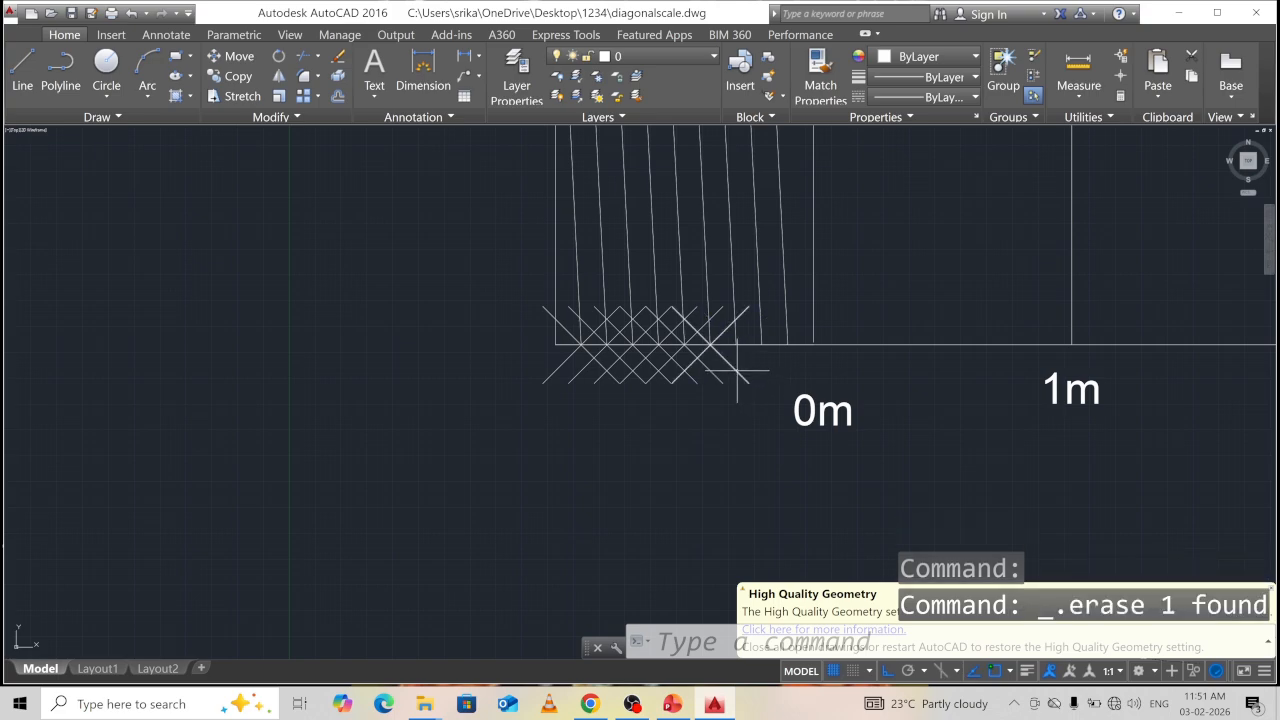
key(Delete)
Delete the remaining construction diagonals with a lasso and recentre the whole 0m–5m scale.
click(710, 369)
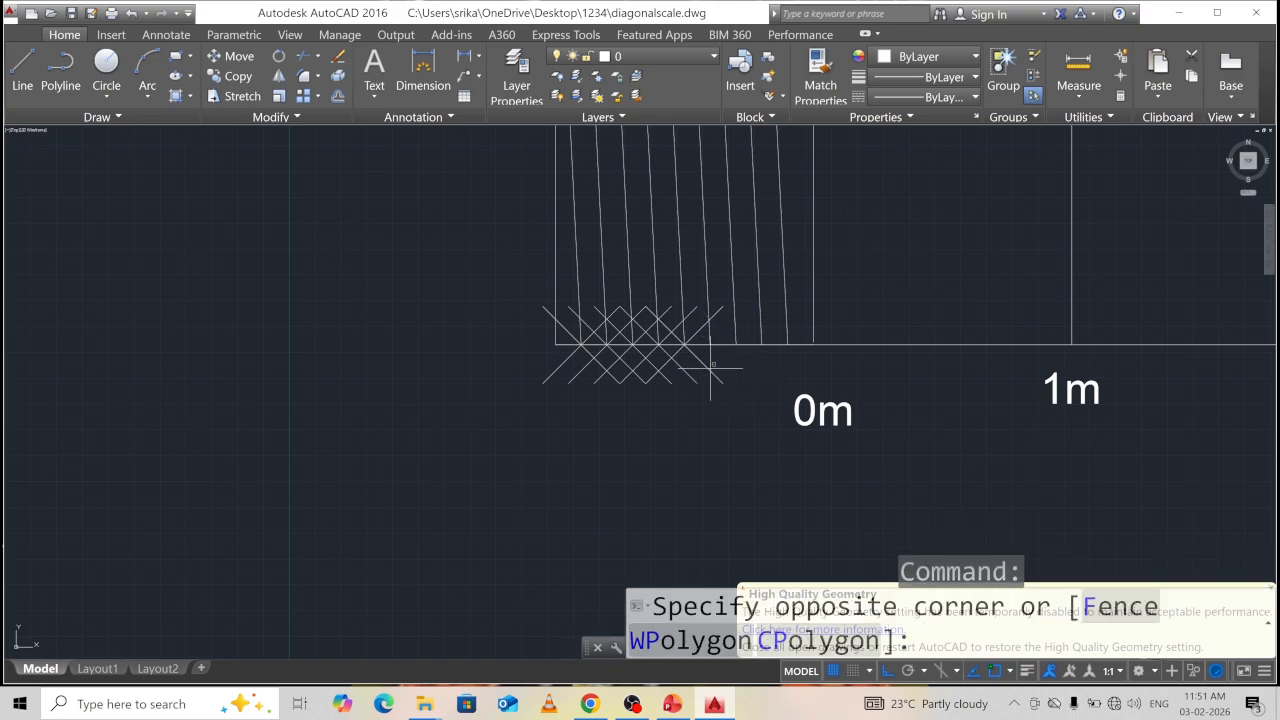
click(684, 344)
key(Delete)
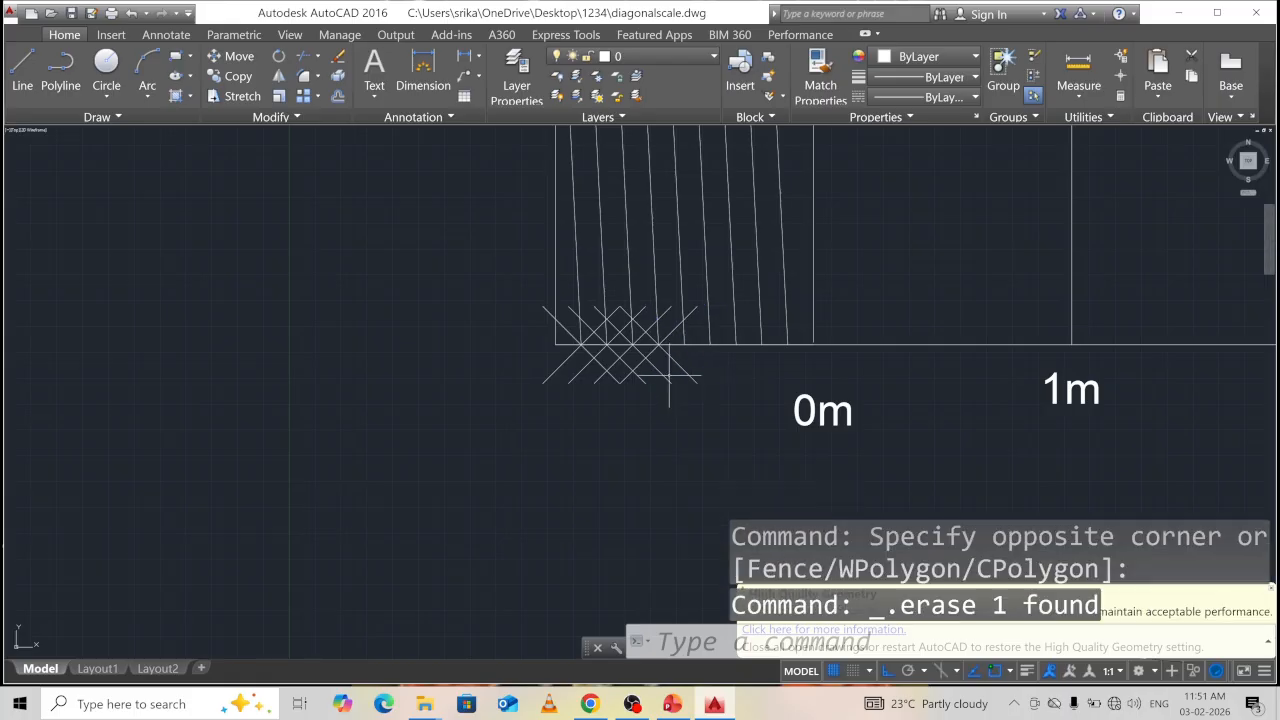
mouse_move(733, 389)
mouse_down()
mouse_move(517, 380)
mouse_move(508, 365)
mouse_up()
key(Delete)
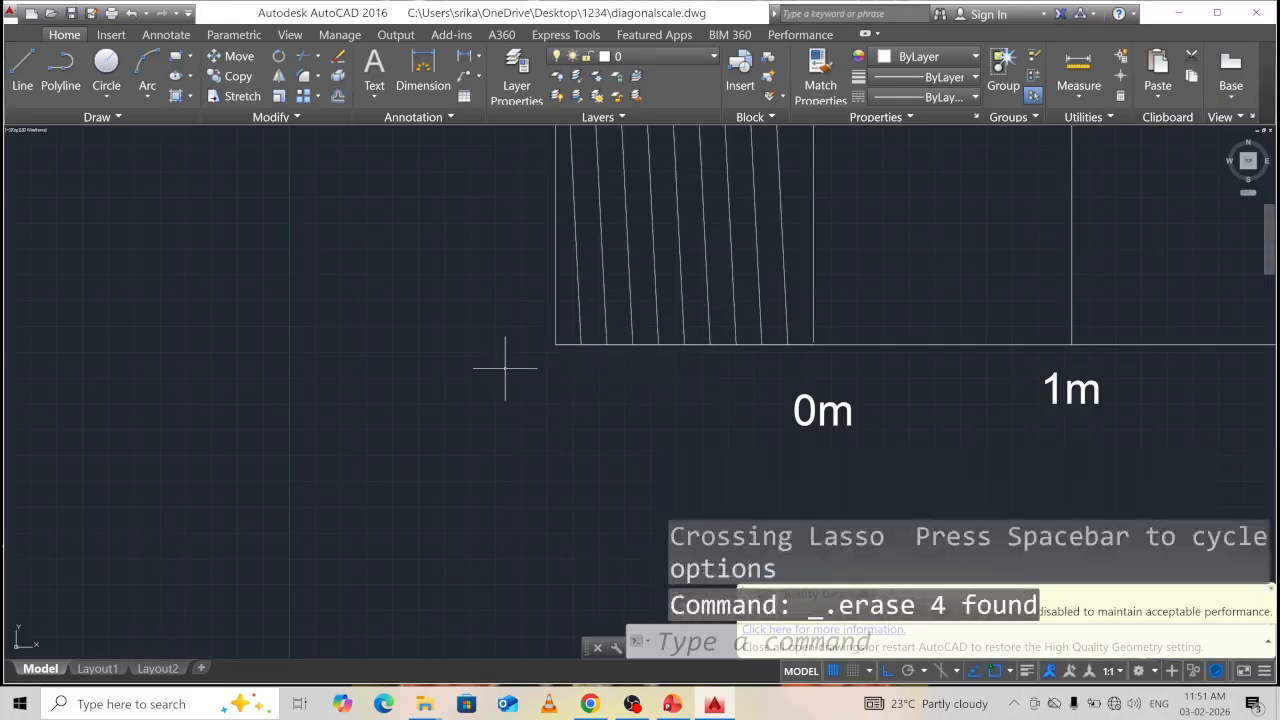
scroll(857, 320, down, 4)
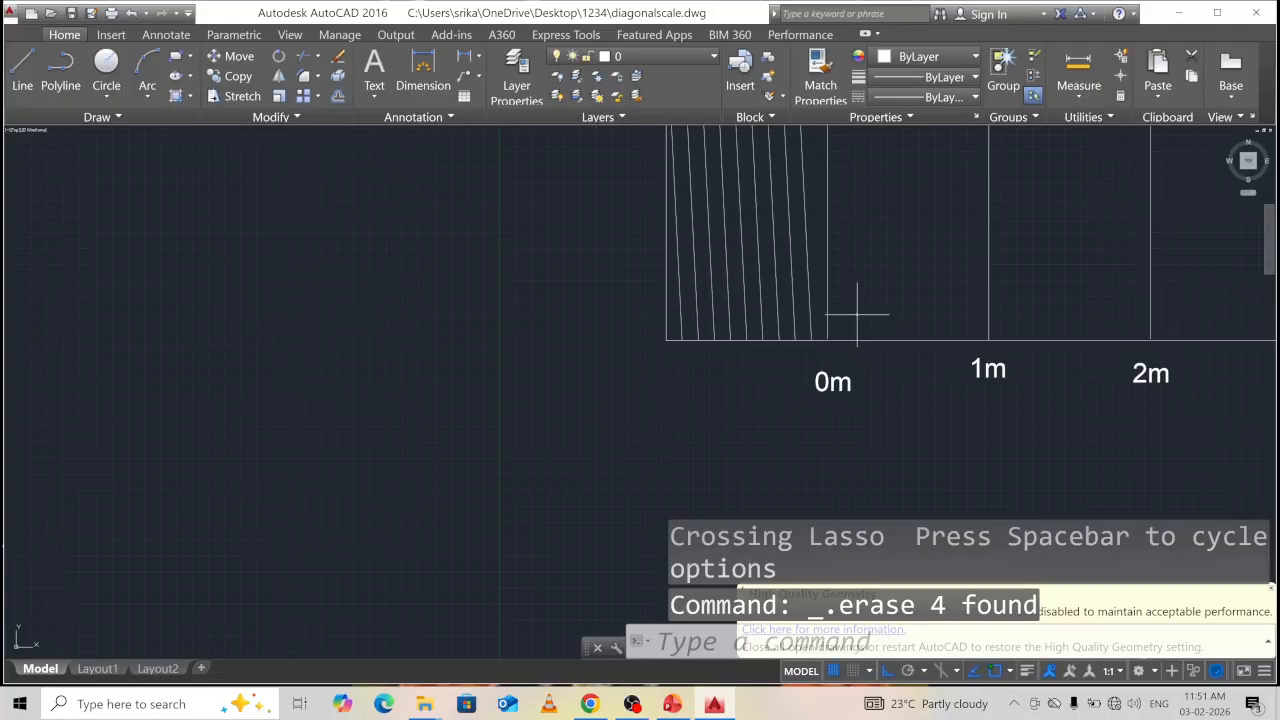
middle_drag(673, 332, 593, 364)
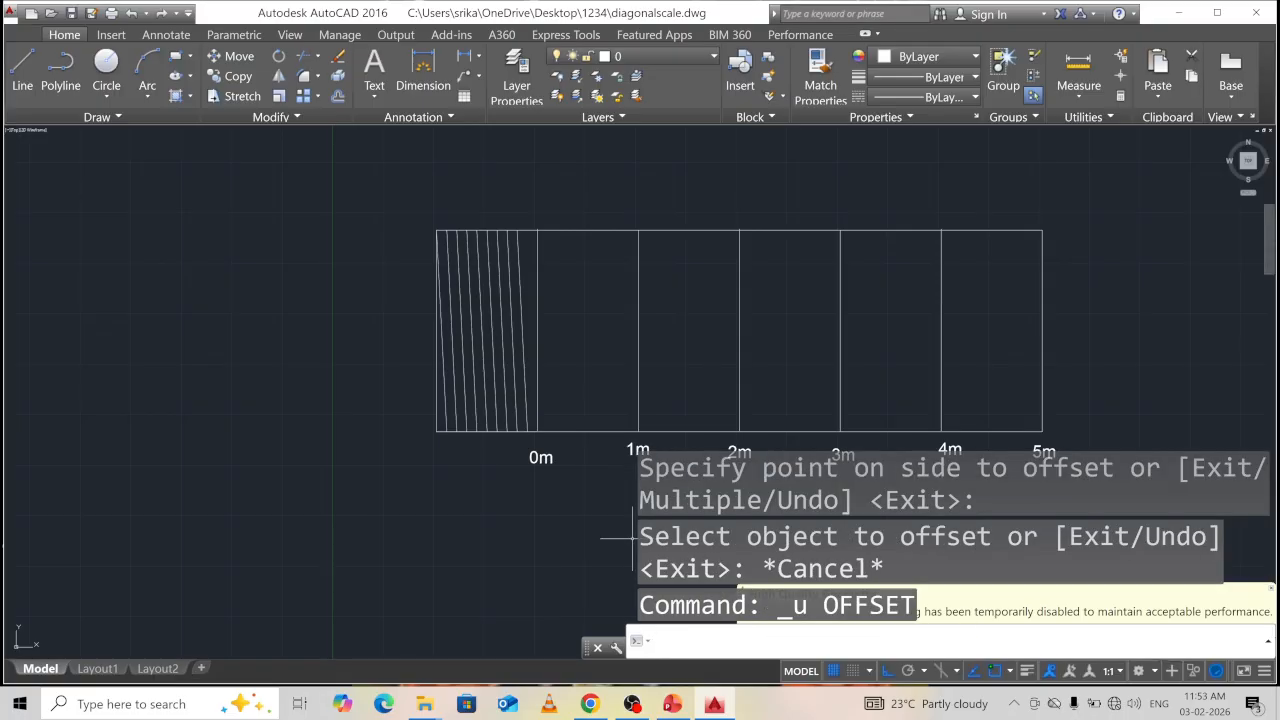
key(Escape)
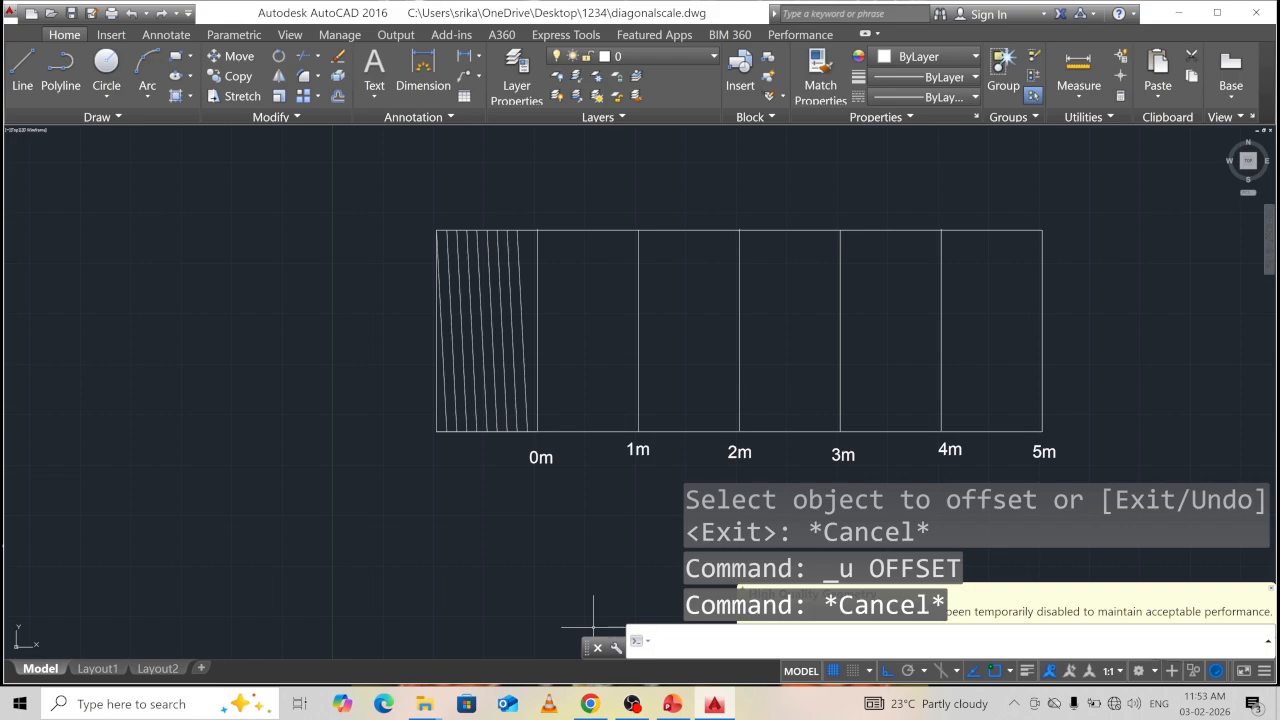
Offset the rectangle's bottom edge upward by 5, twice.
text(f)
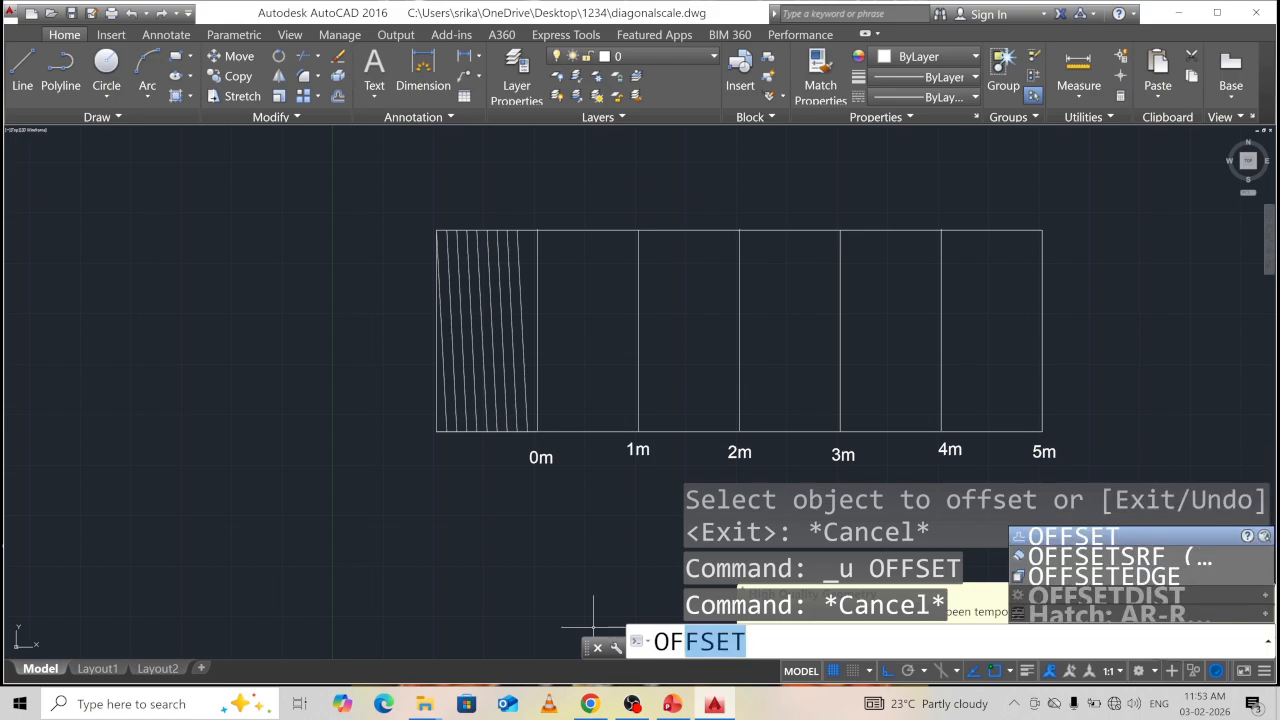
key(Return)
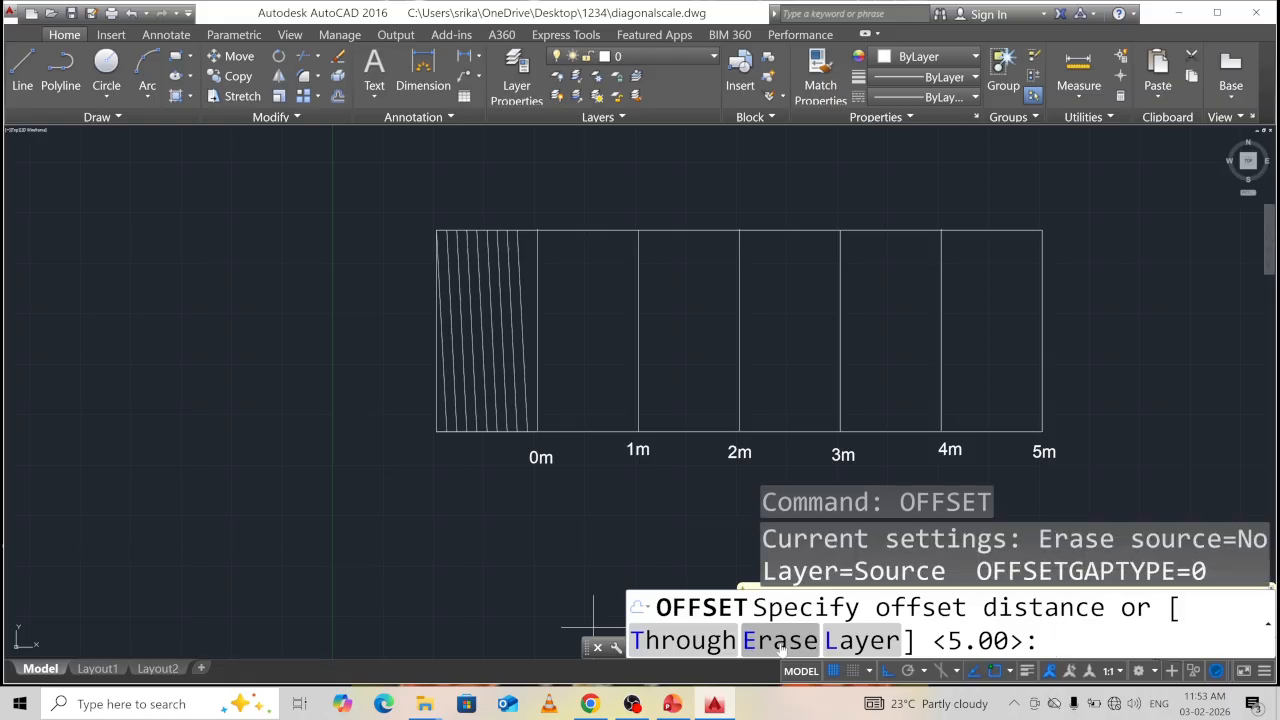
text(5)
key(Return)
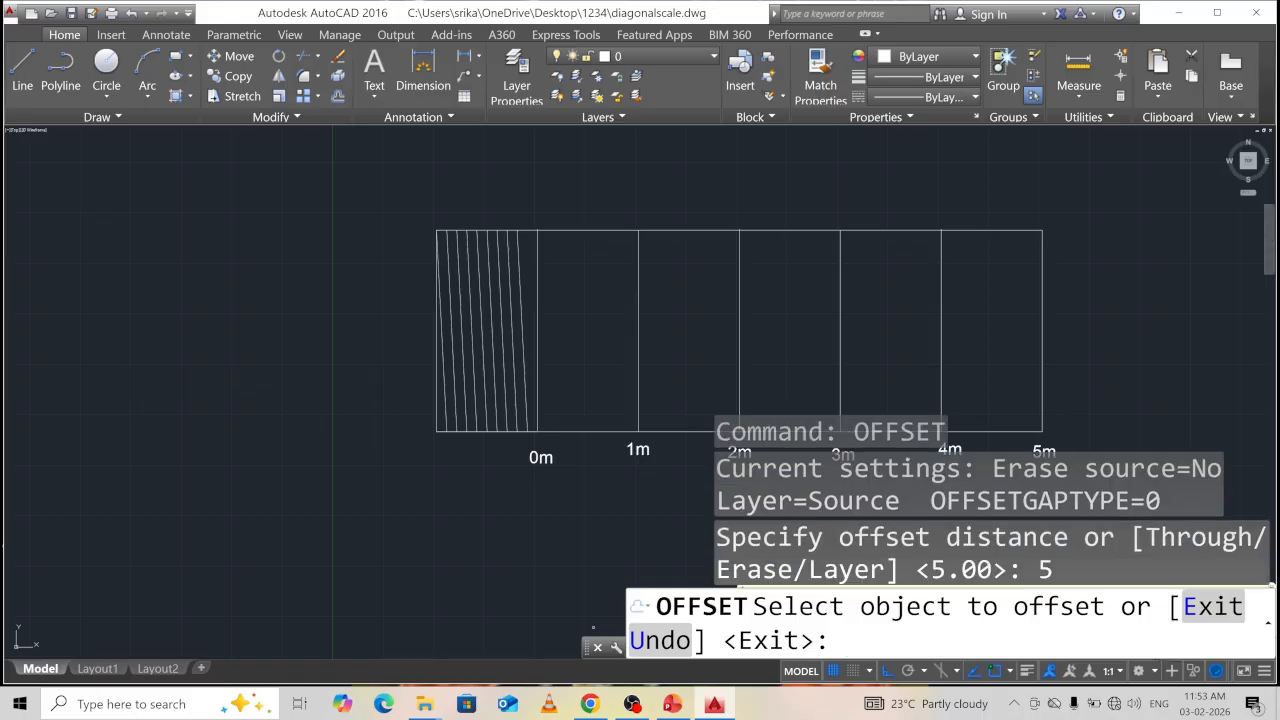
click(582, 432)
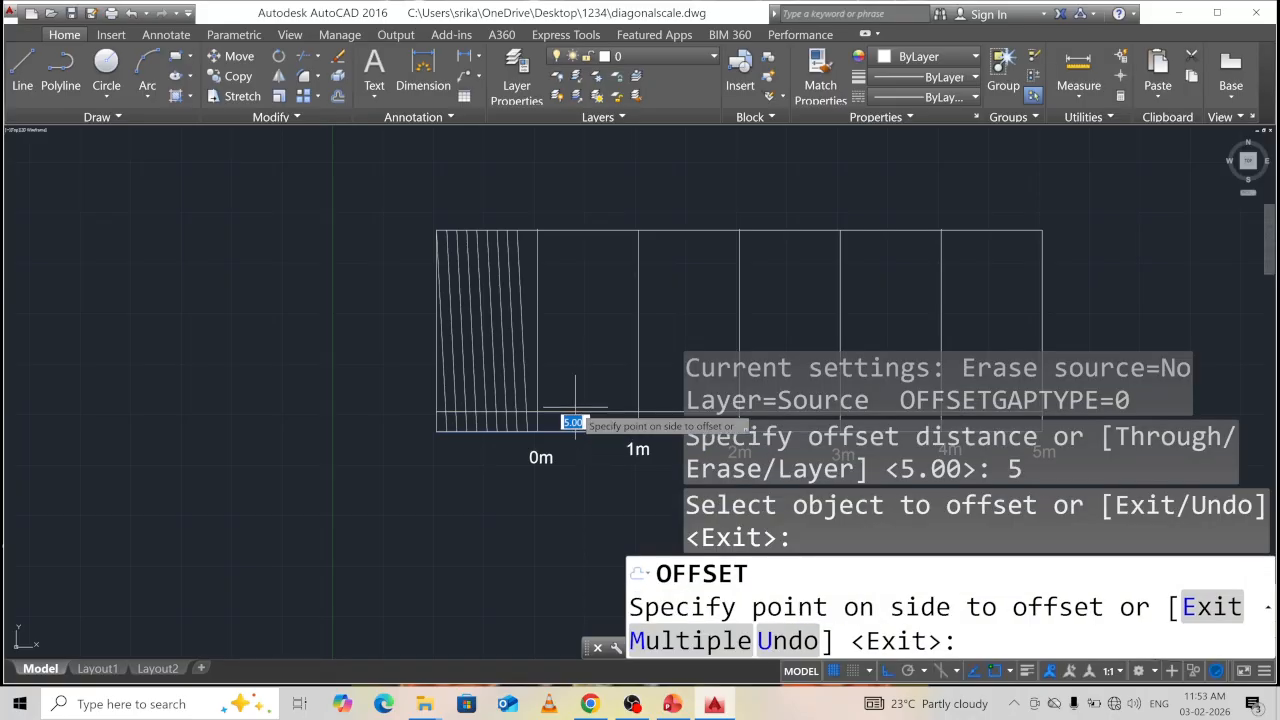
click(575, 408)
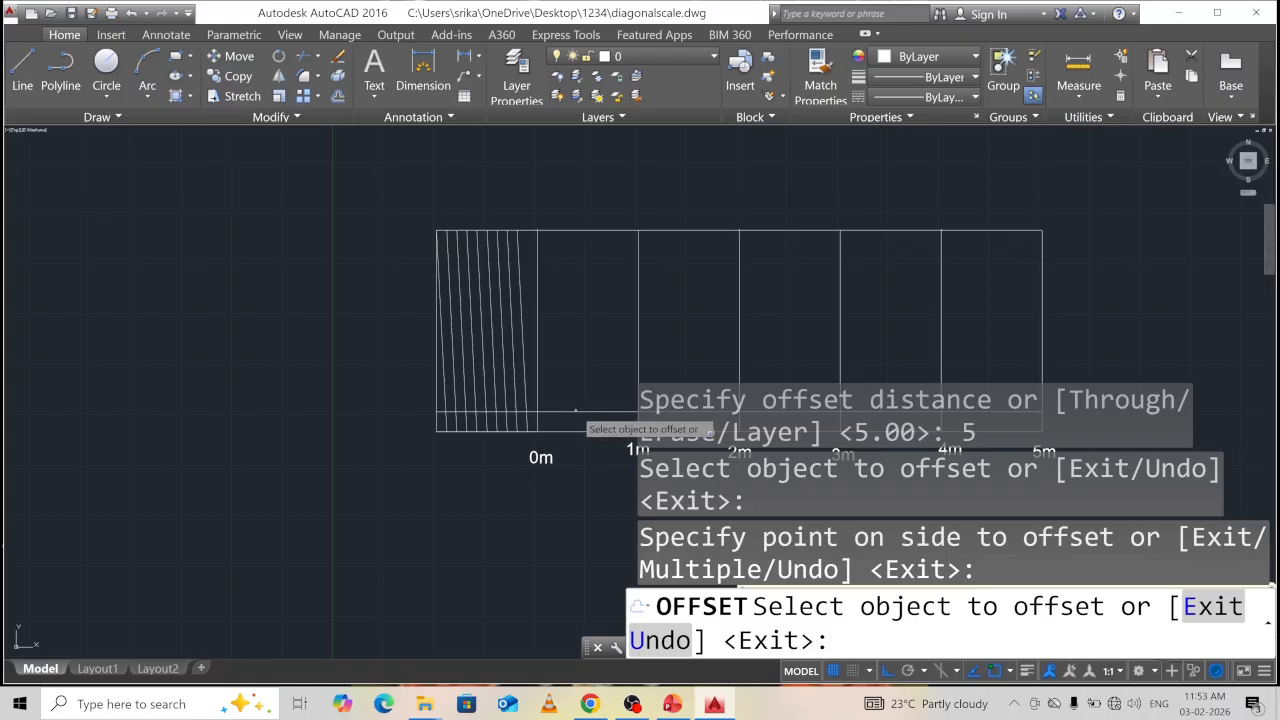
click(576, 411)
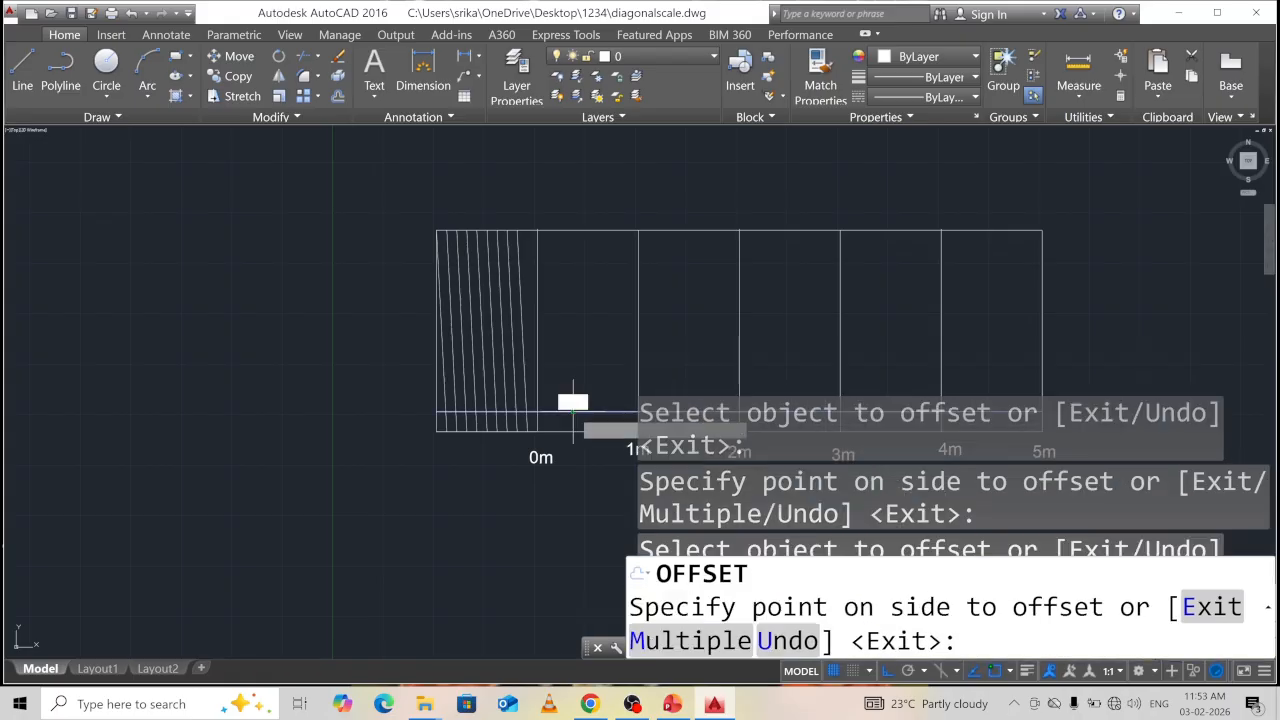
click(568, 390)
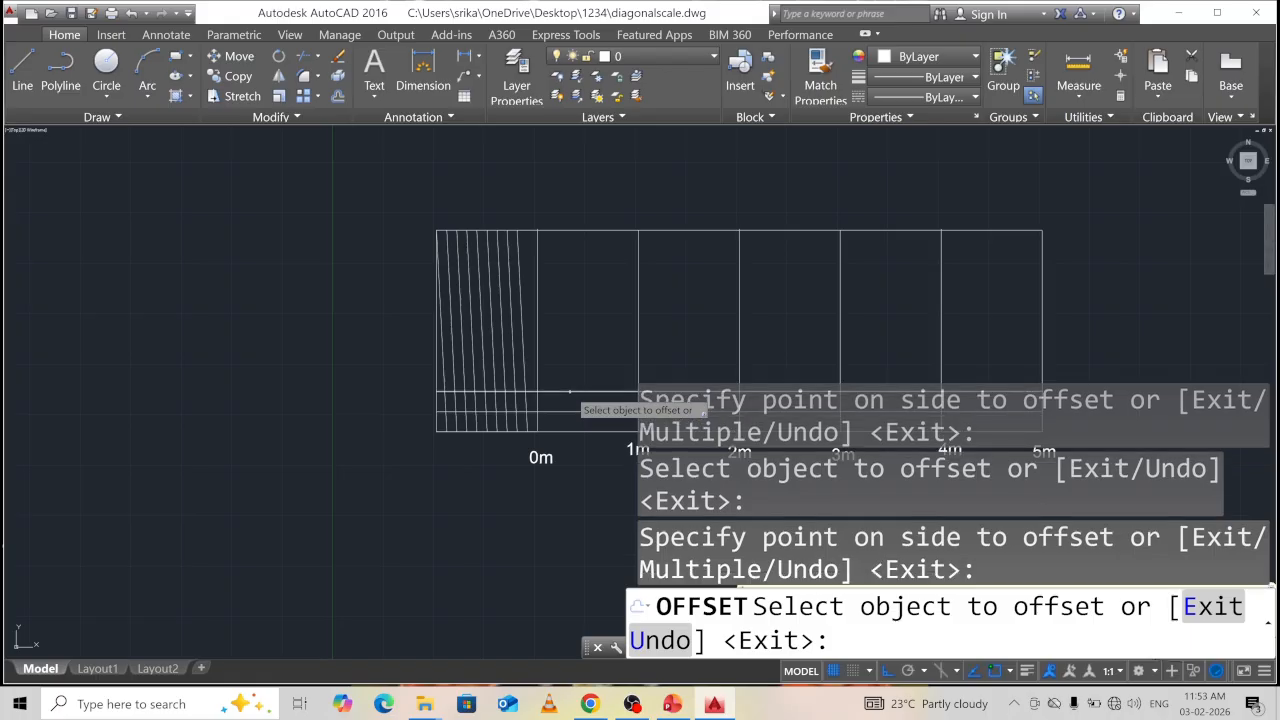
Keep offsetting the newest horizontal line up by 5 until just below the top edge.
click(568, 390)
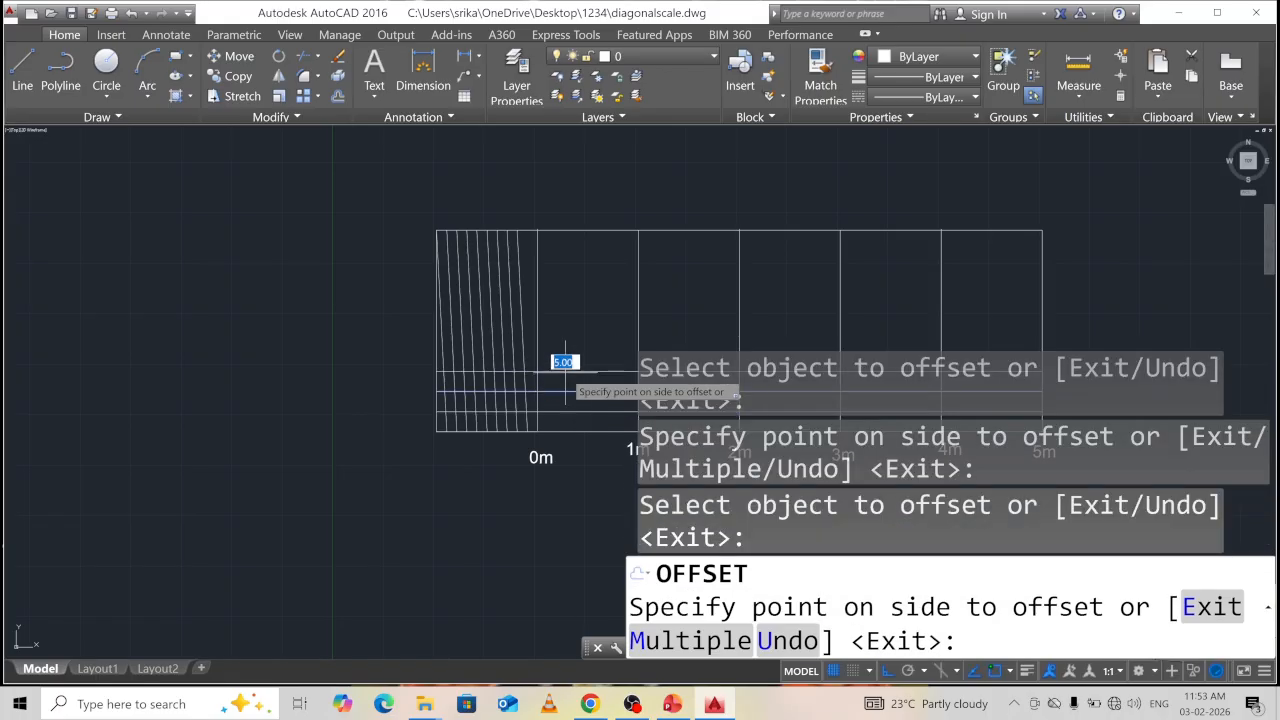
click(571, 370)
click(571, 371)
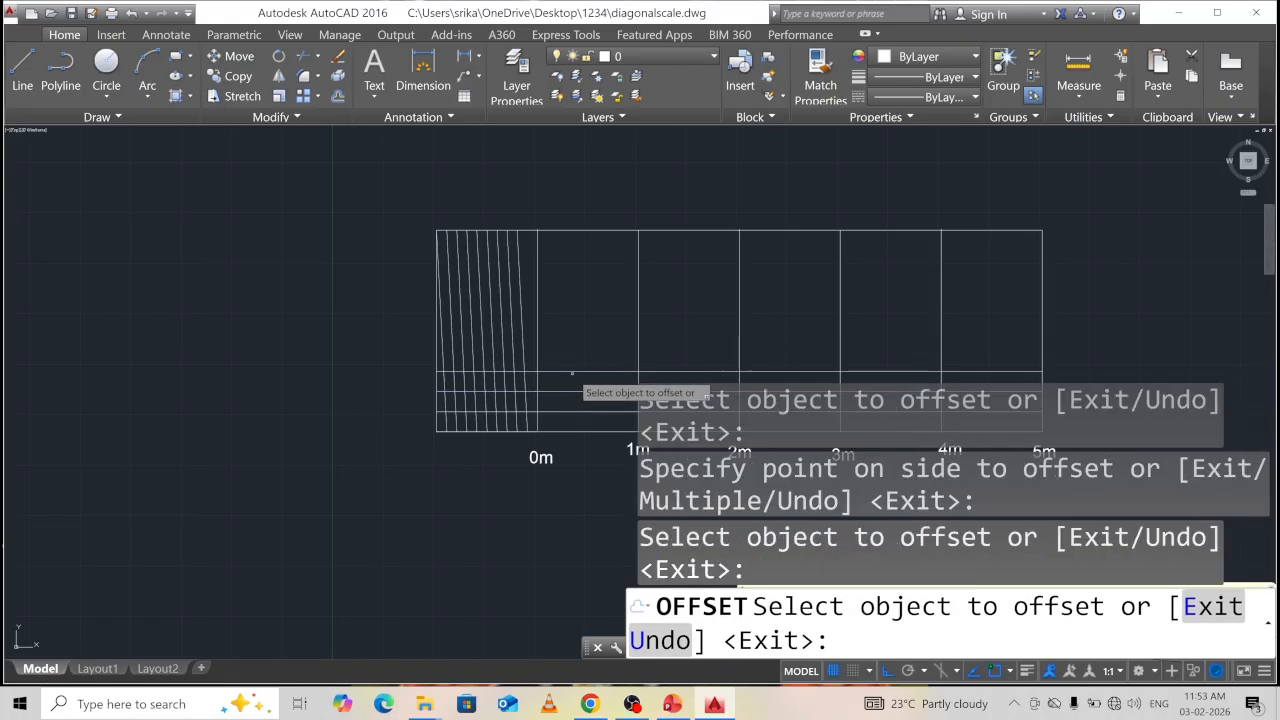
click(571, 371)
click(571, 349)
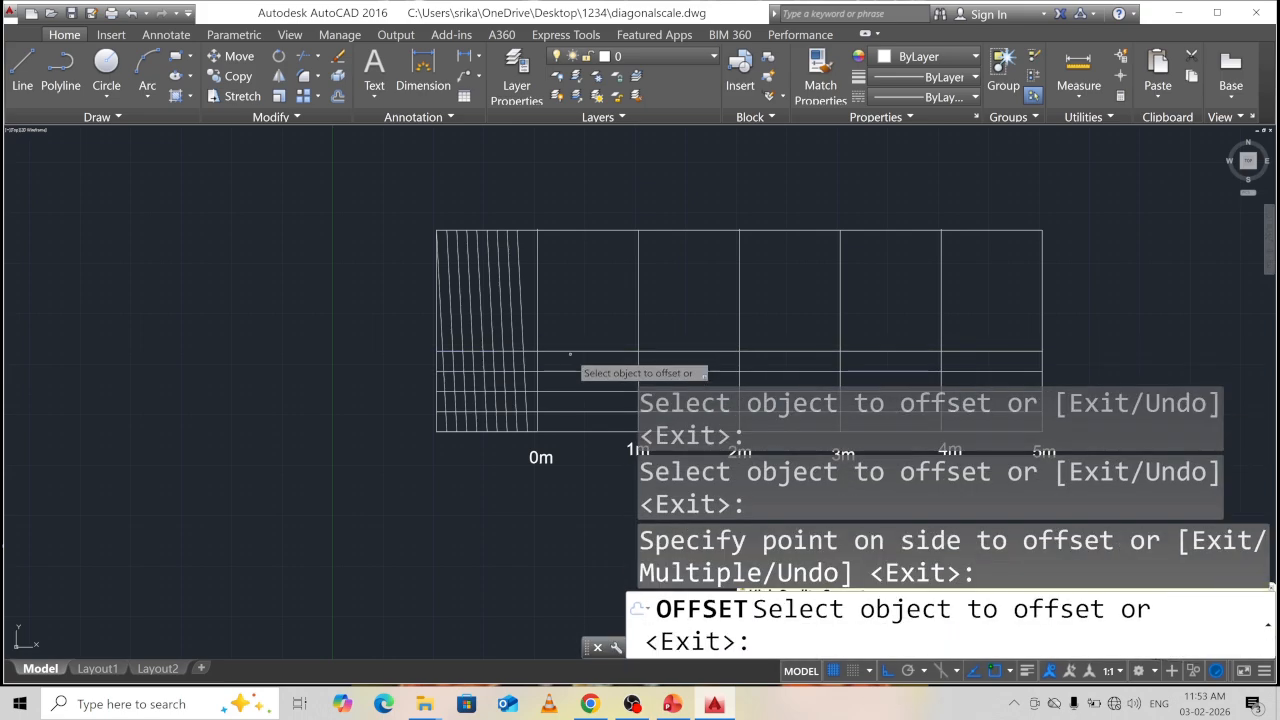
click(571, 349)
click(569, 340)
click(572, 334)
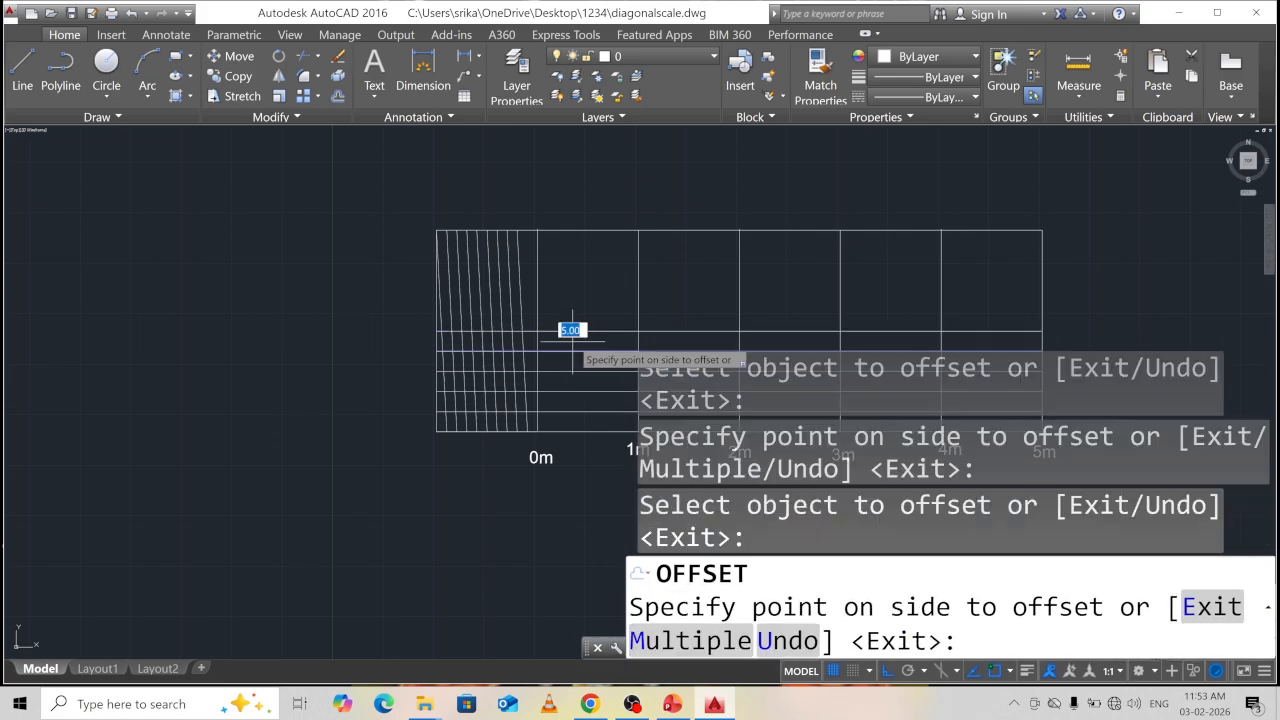
click(572, 336)
click(571, 320)
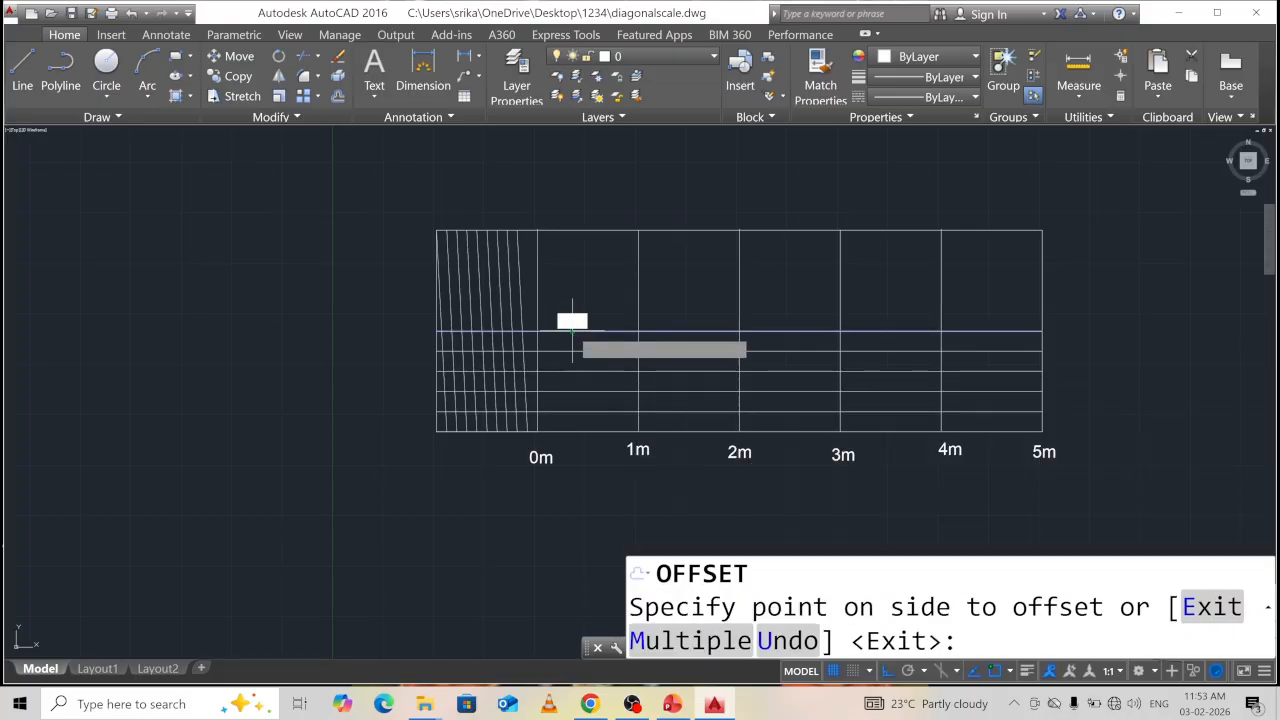
click(571, 312)
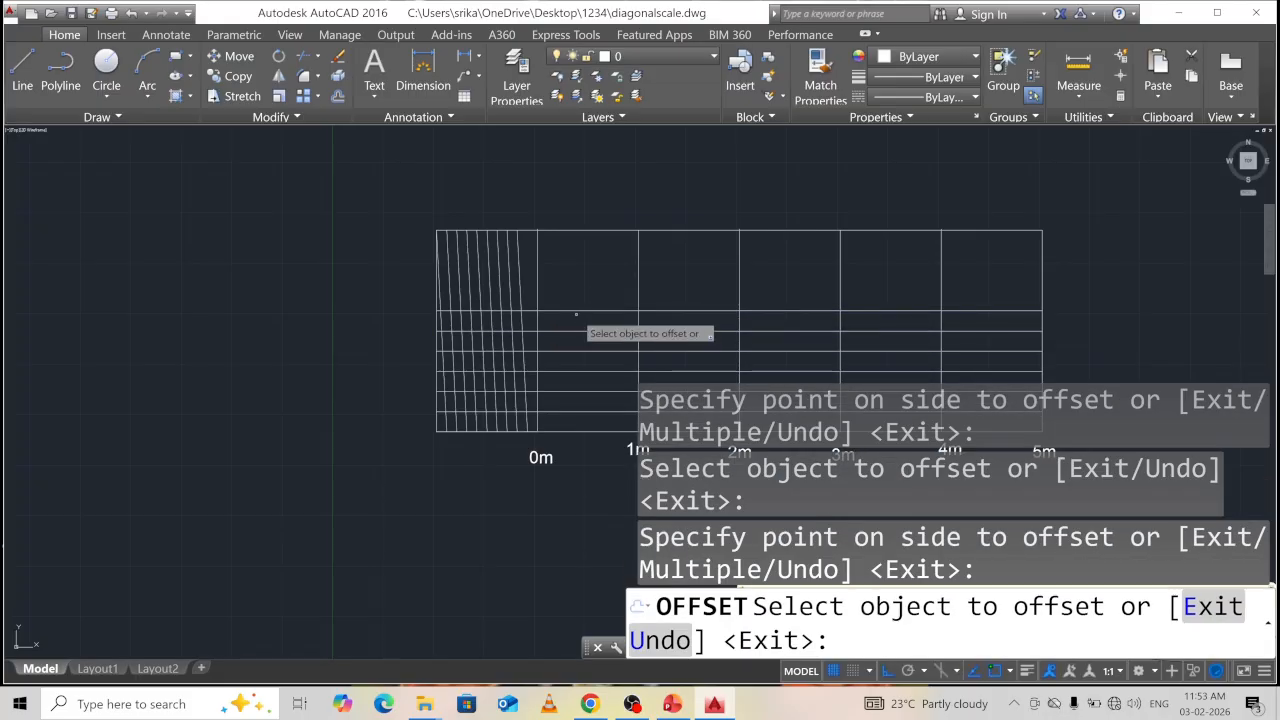
click(572, 311)
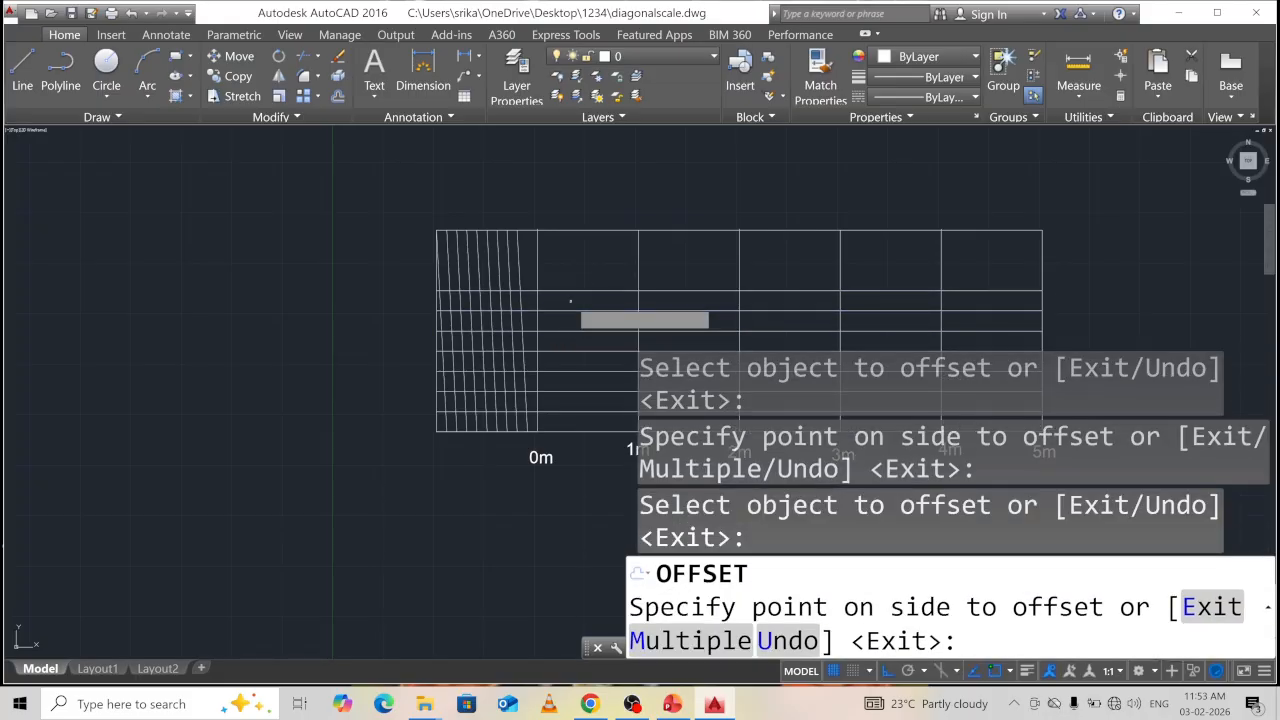
click(570, 294)
click(571, 292)
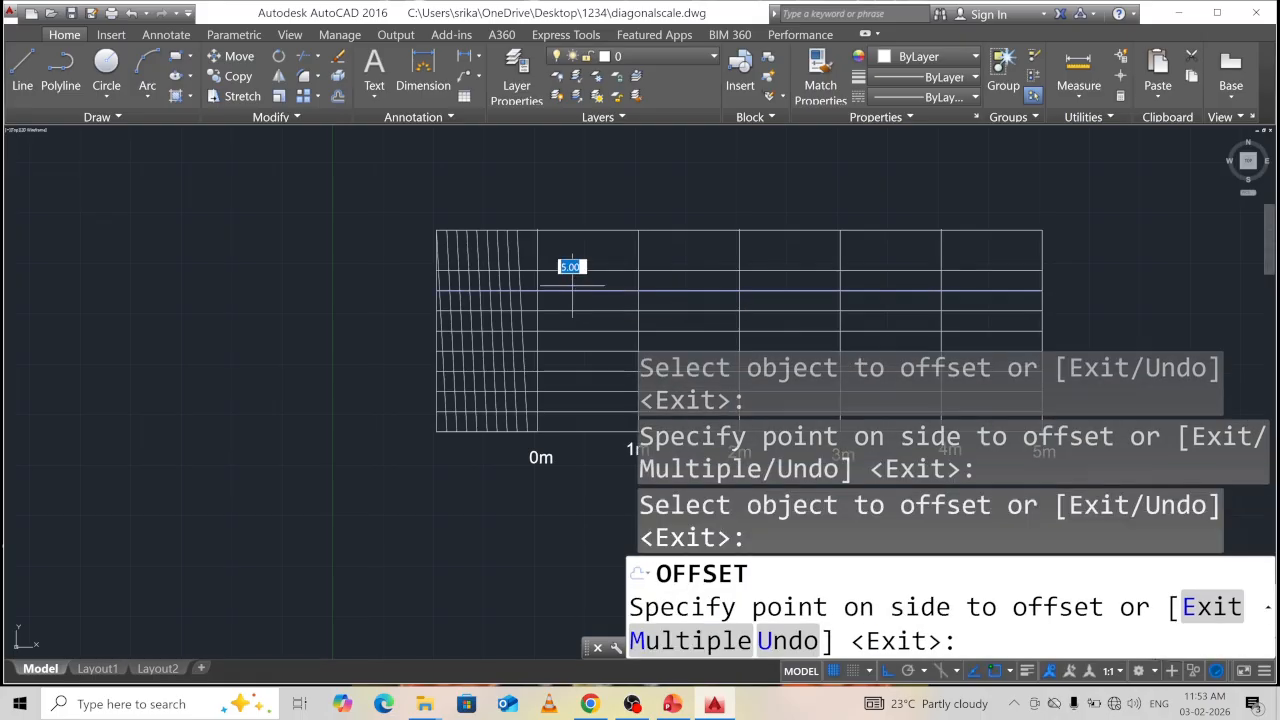
click(571, 278)
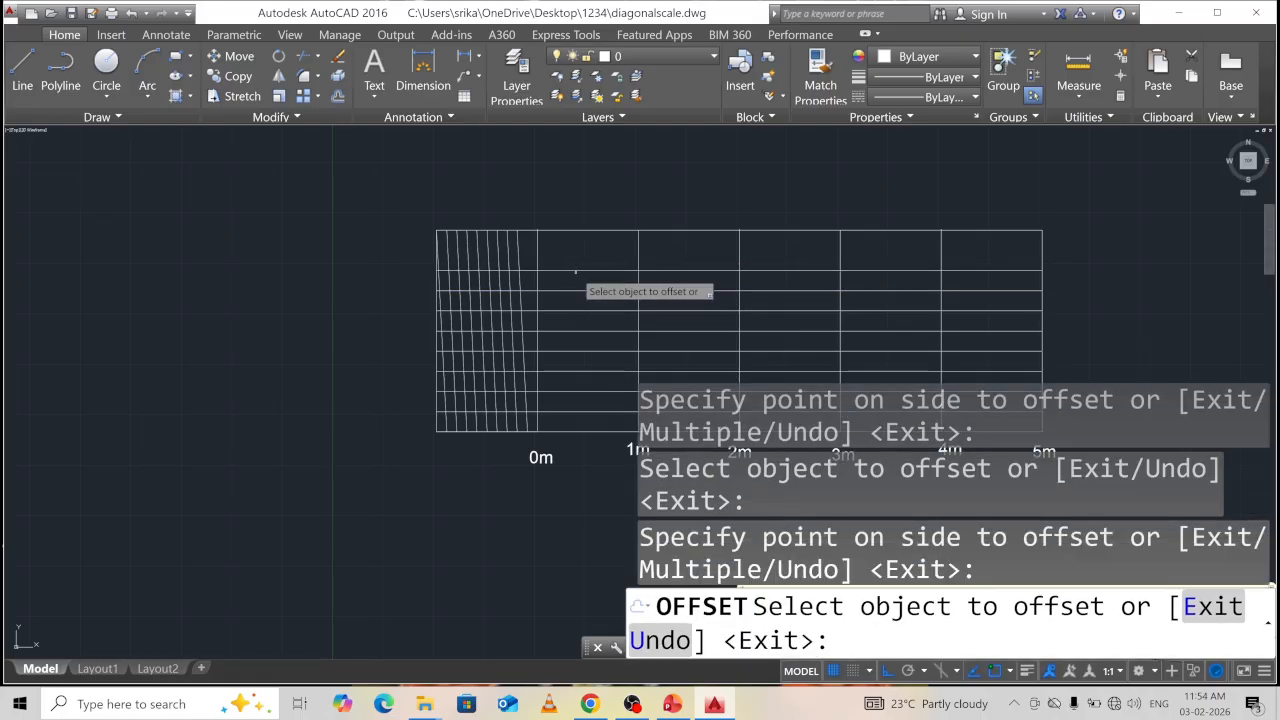
click(573, 270)
click(572, 256)
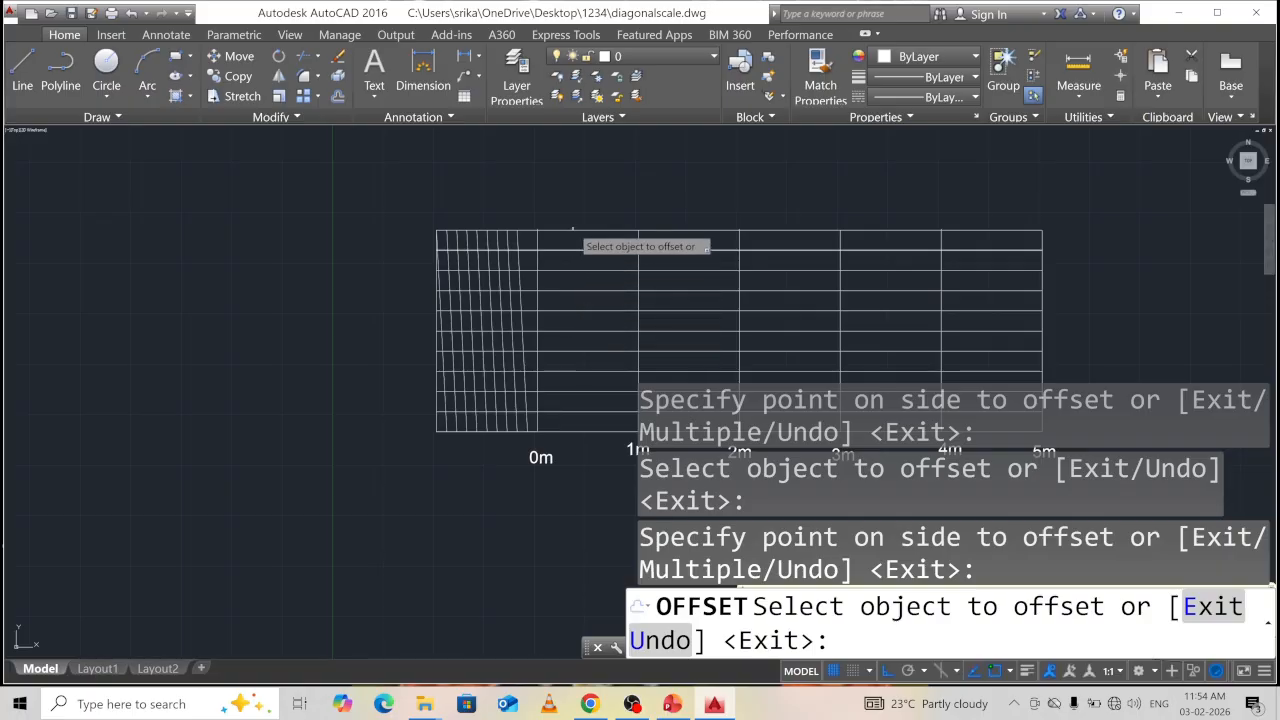
key(Escape)
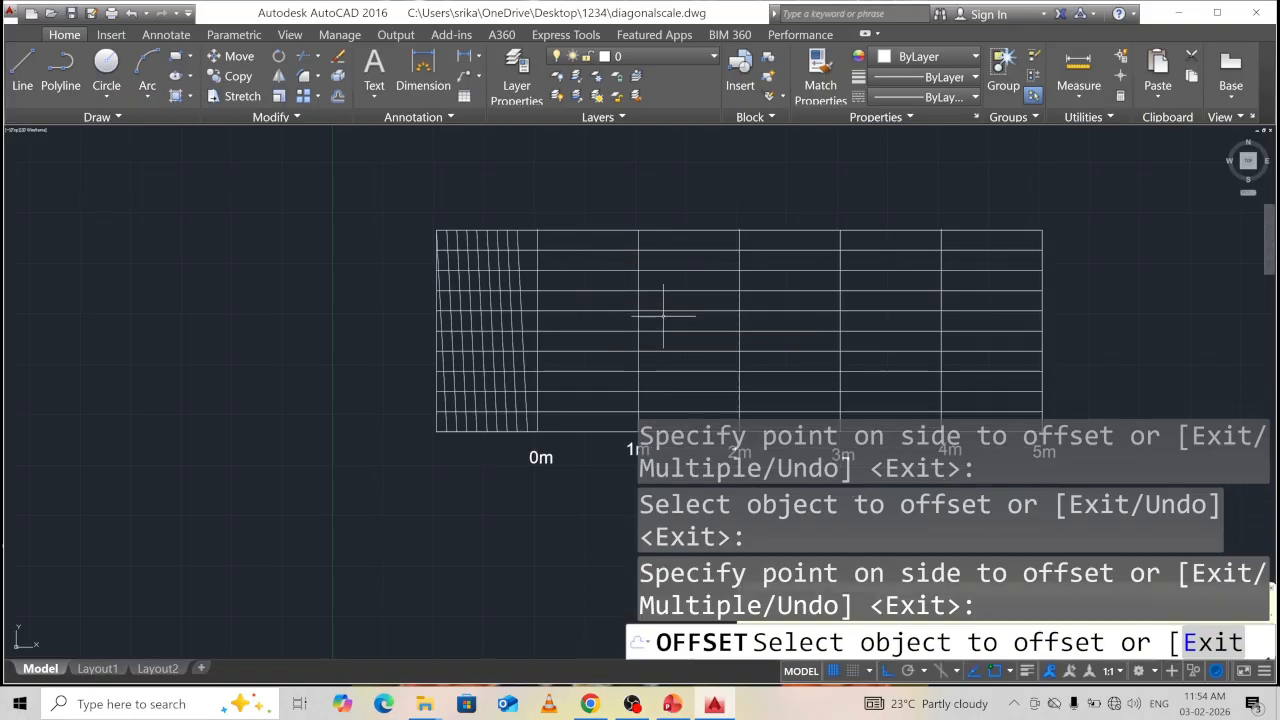
Start single-line text at height 1.5 with 0 rotation for the division labels.
middle_drag(781, 354, 543, 316)
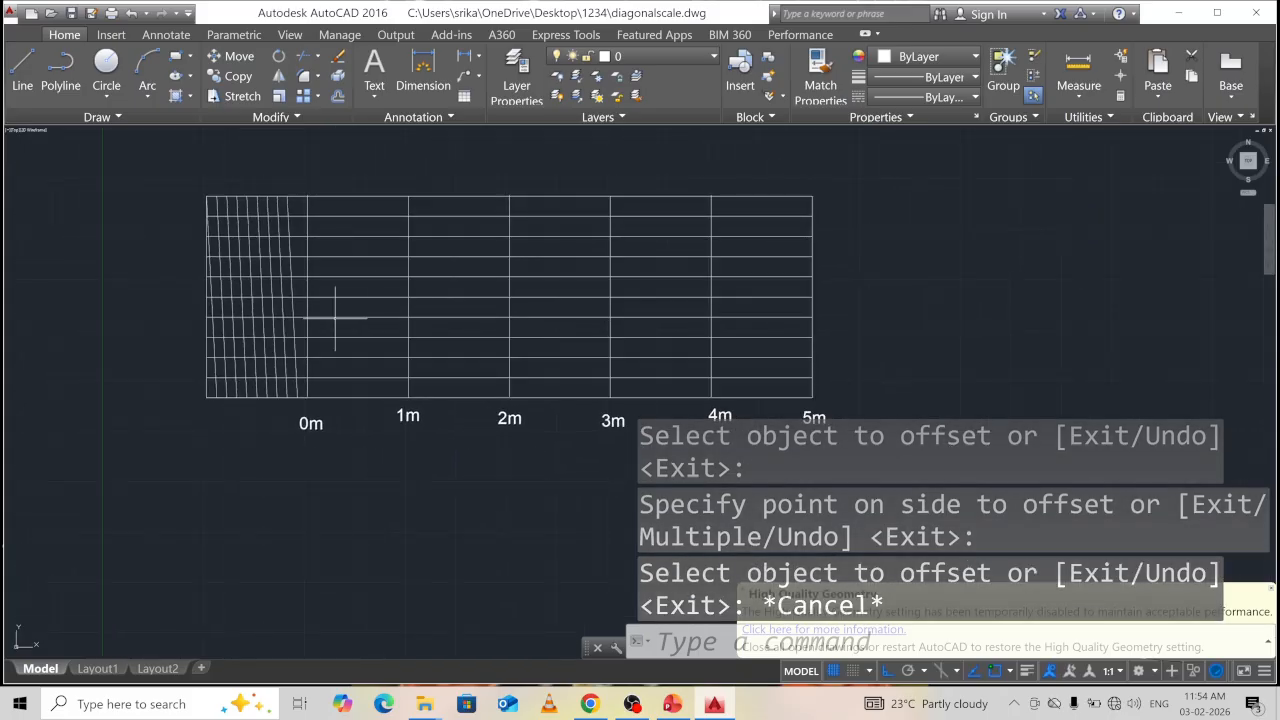
scroll(371, 346, down, 2)
scroll(373, 356, up, 2)
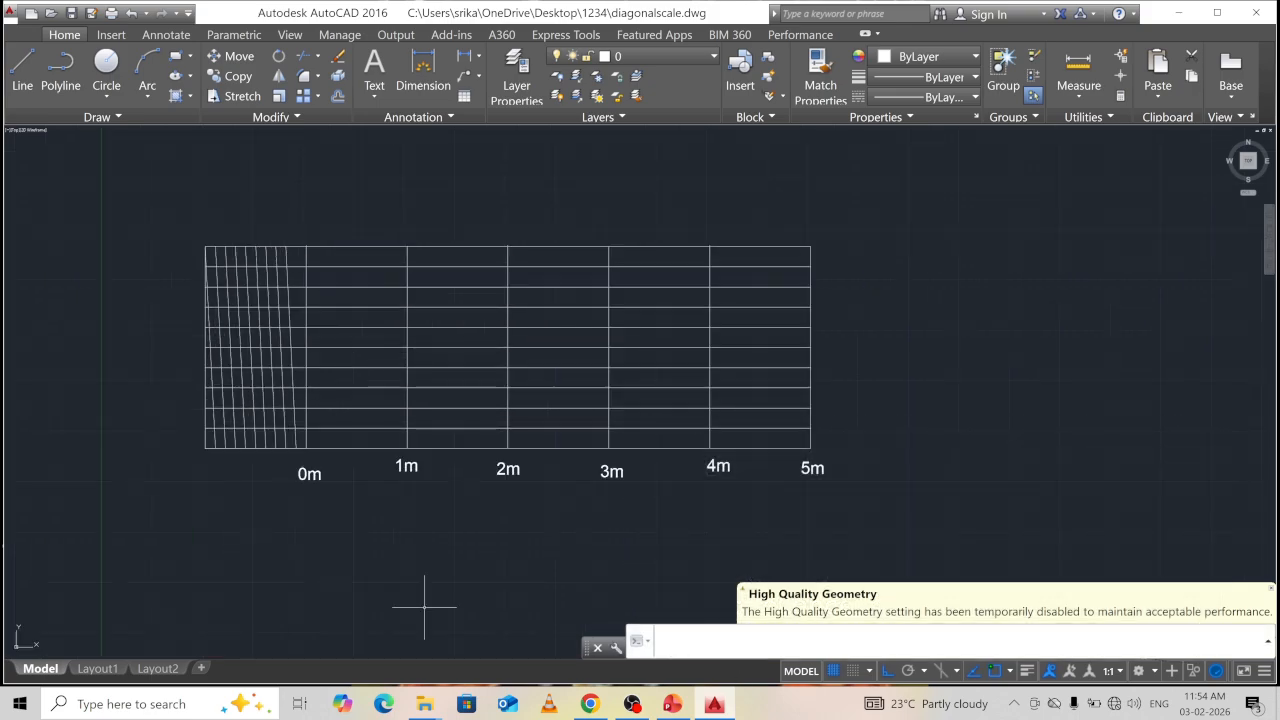
text(xt)
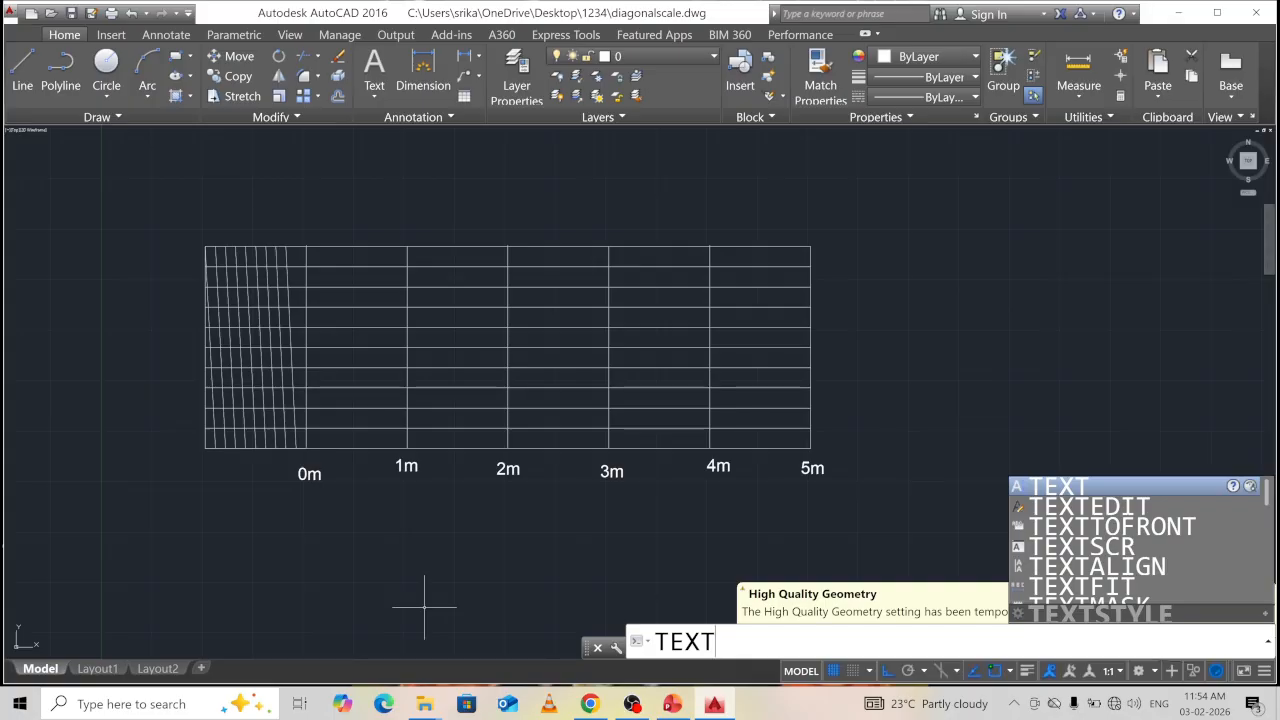
key(Return)
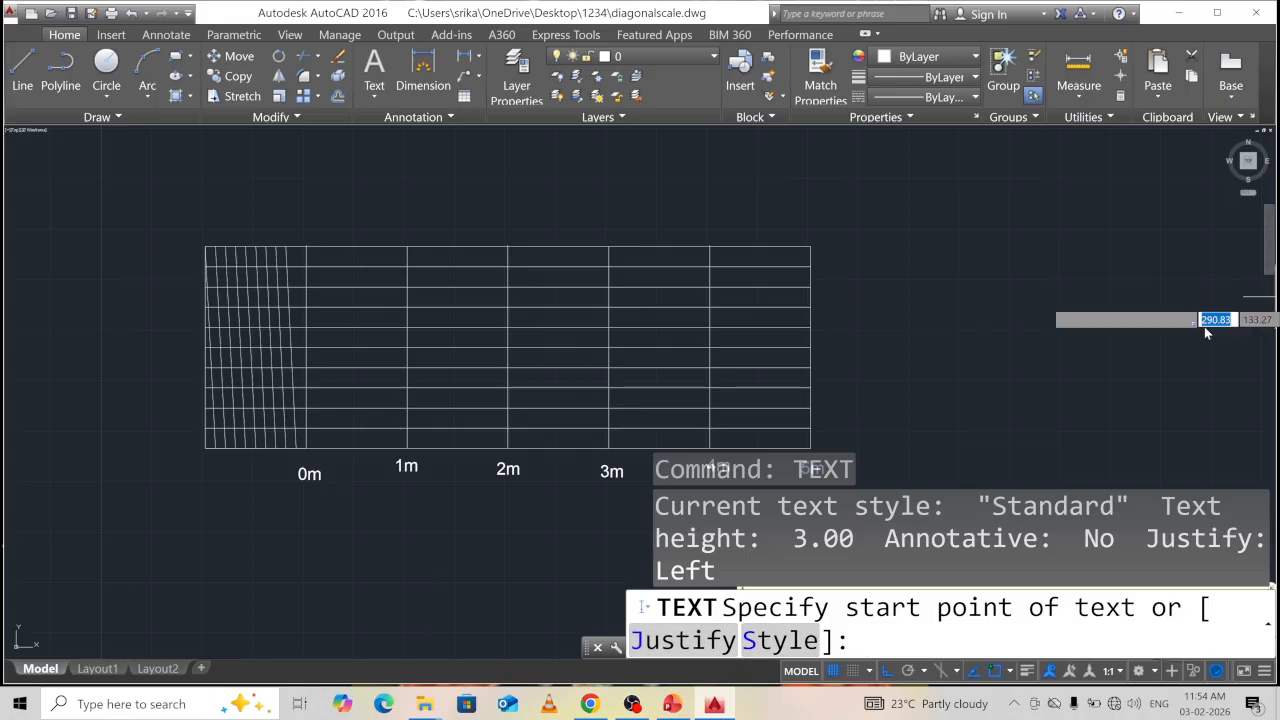
click(996, 331)
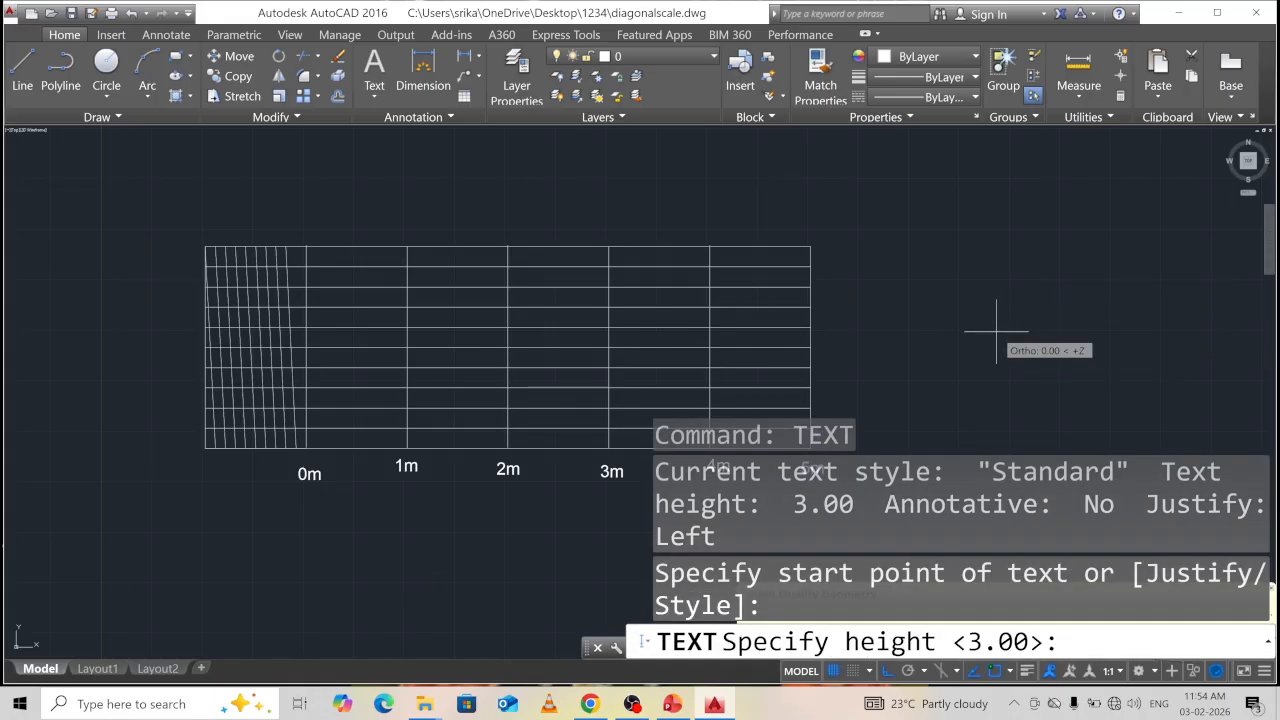
text(1.5)
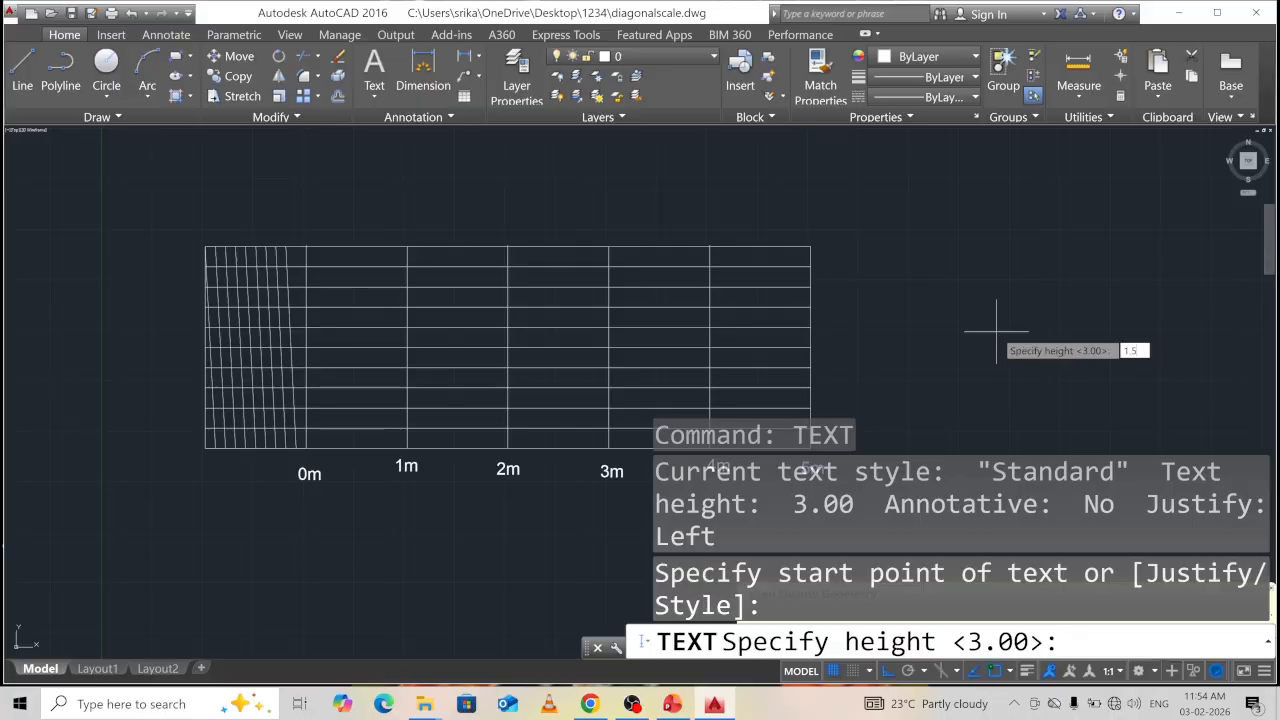
key(Return)
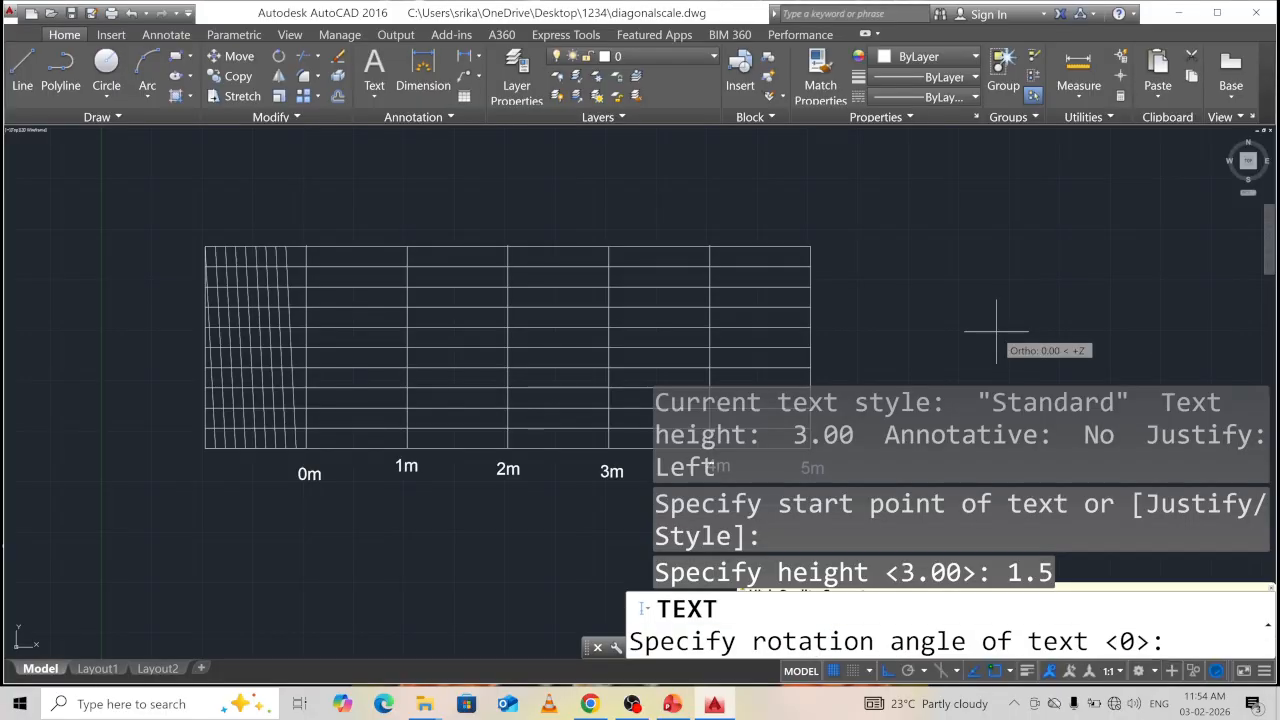
text(0)
key(Return)
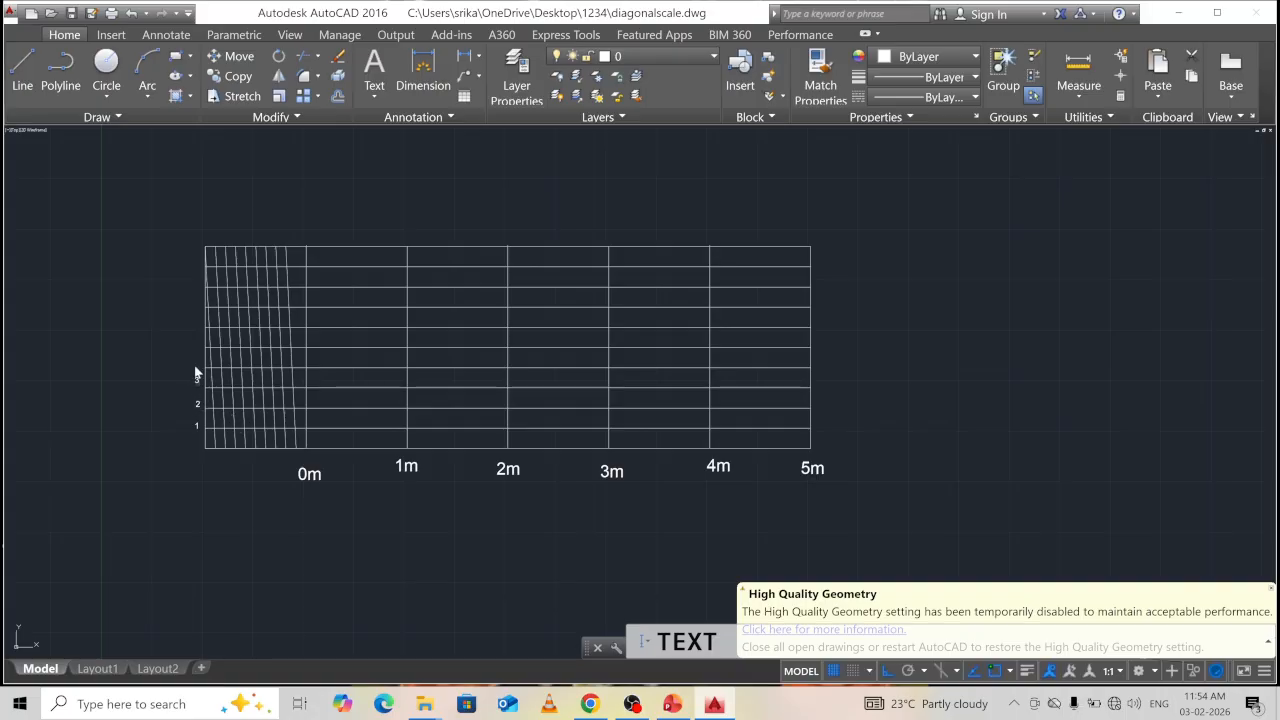
Enter labels 1 through 8 beside the horizontal division lines on the left edge.
text(4)
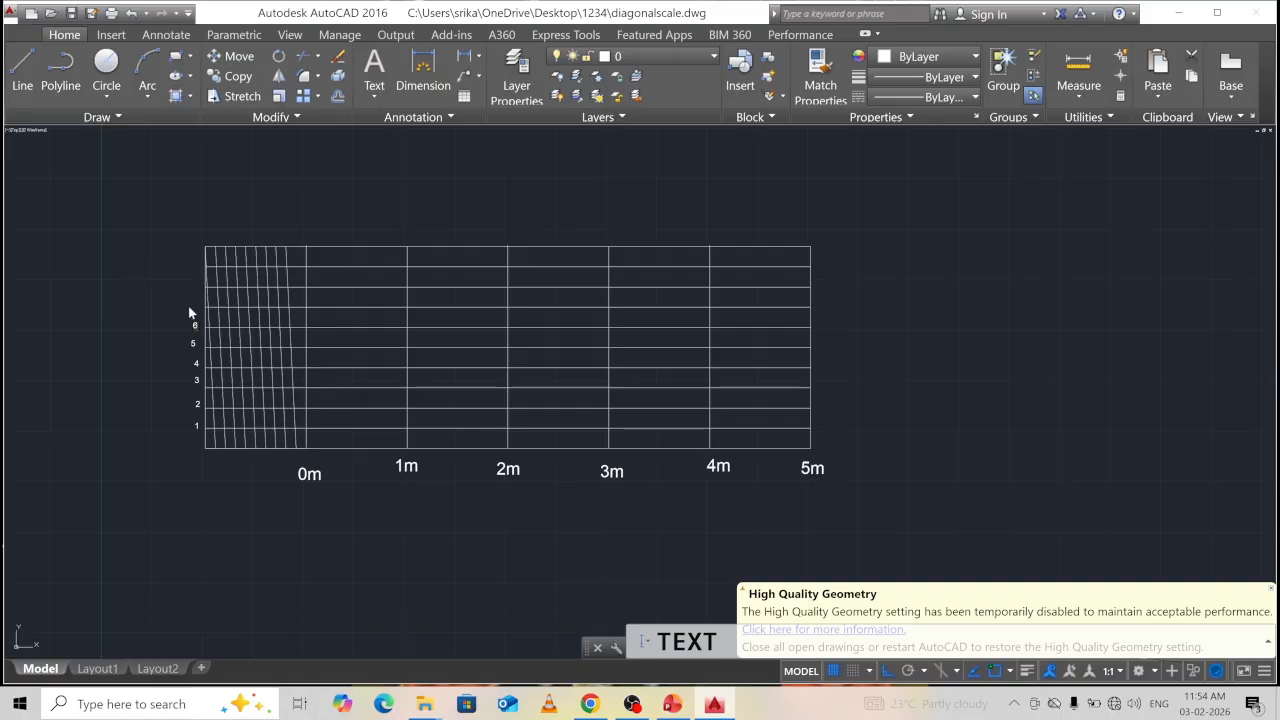
click(190, 304)
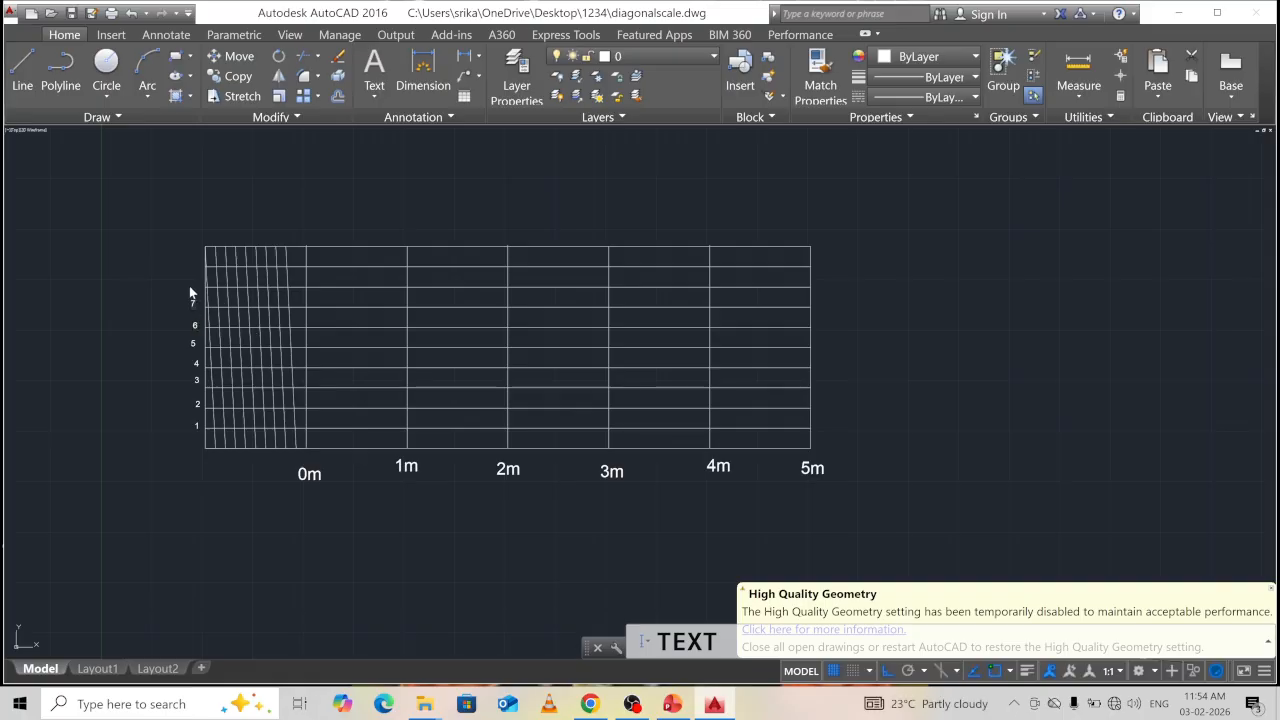
click(190, 286)
click(194, 274)
text(9)
key(Escape)
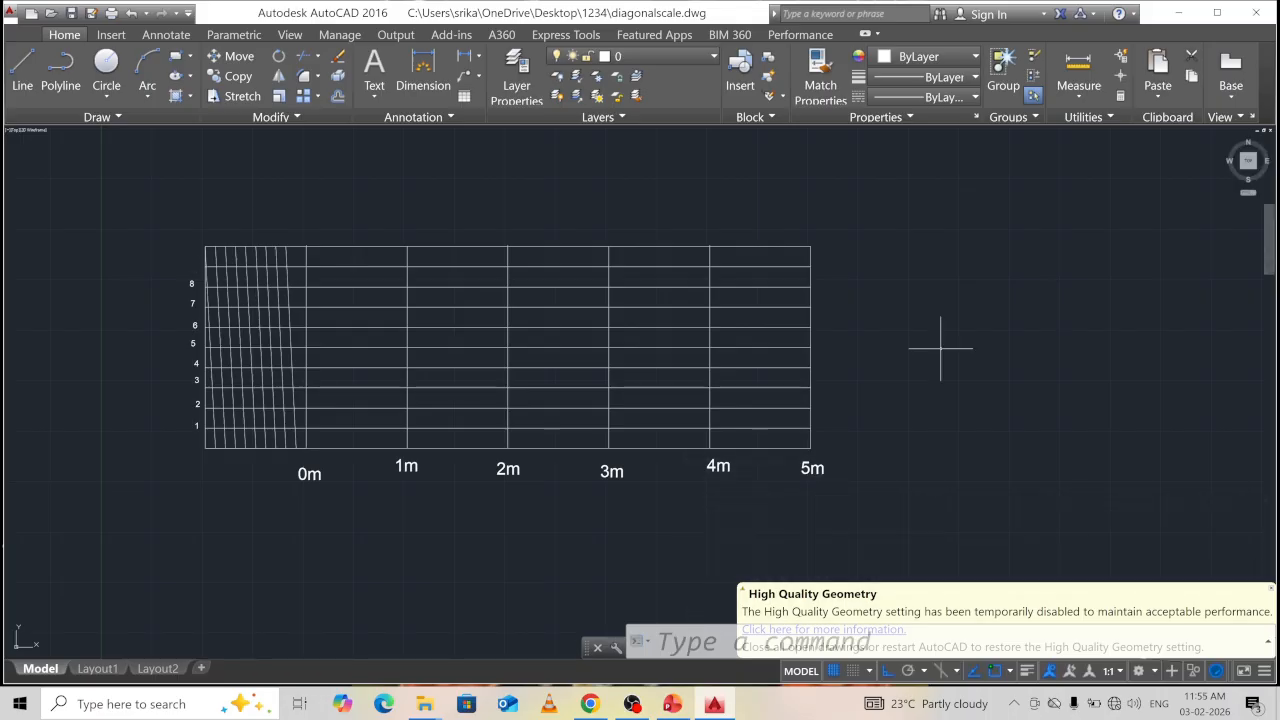
double_click(808, 471)
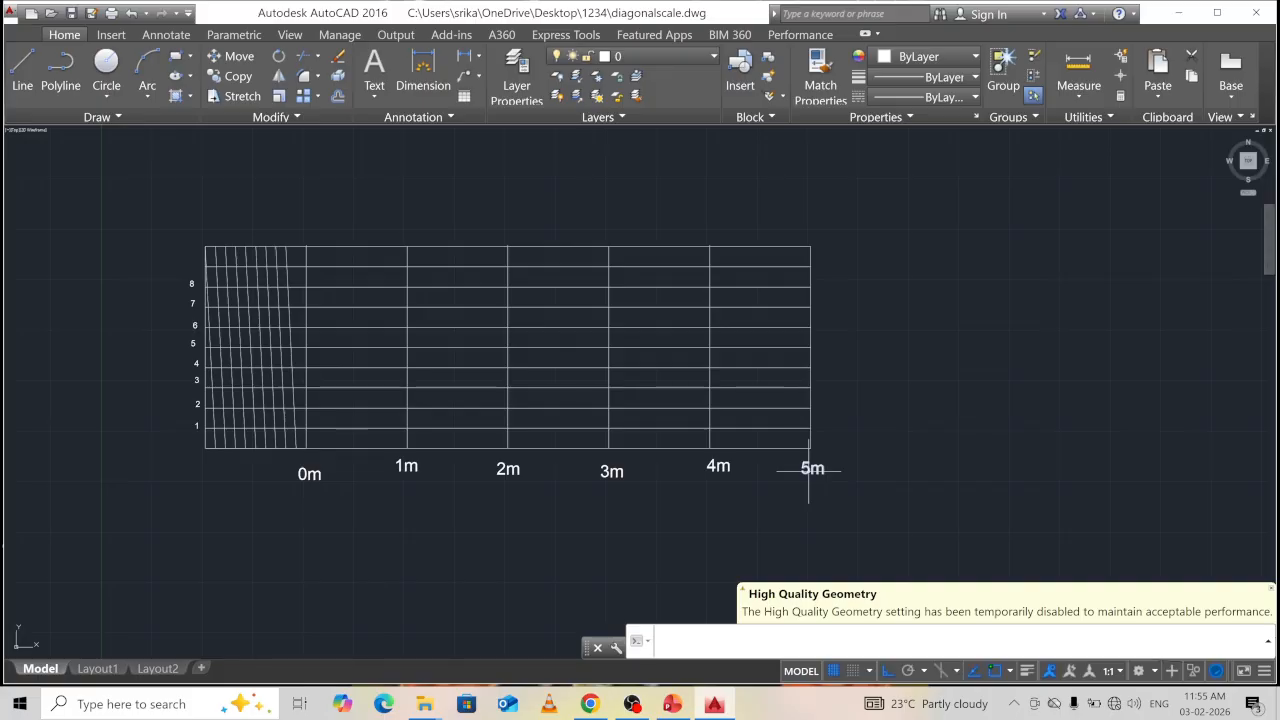
Start TEXT again at height 1.5 with no rotation.
text(TEXT)
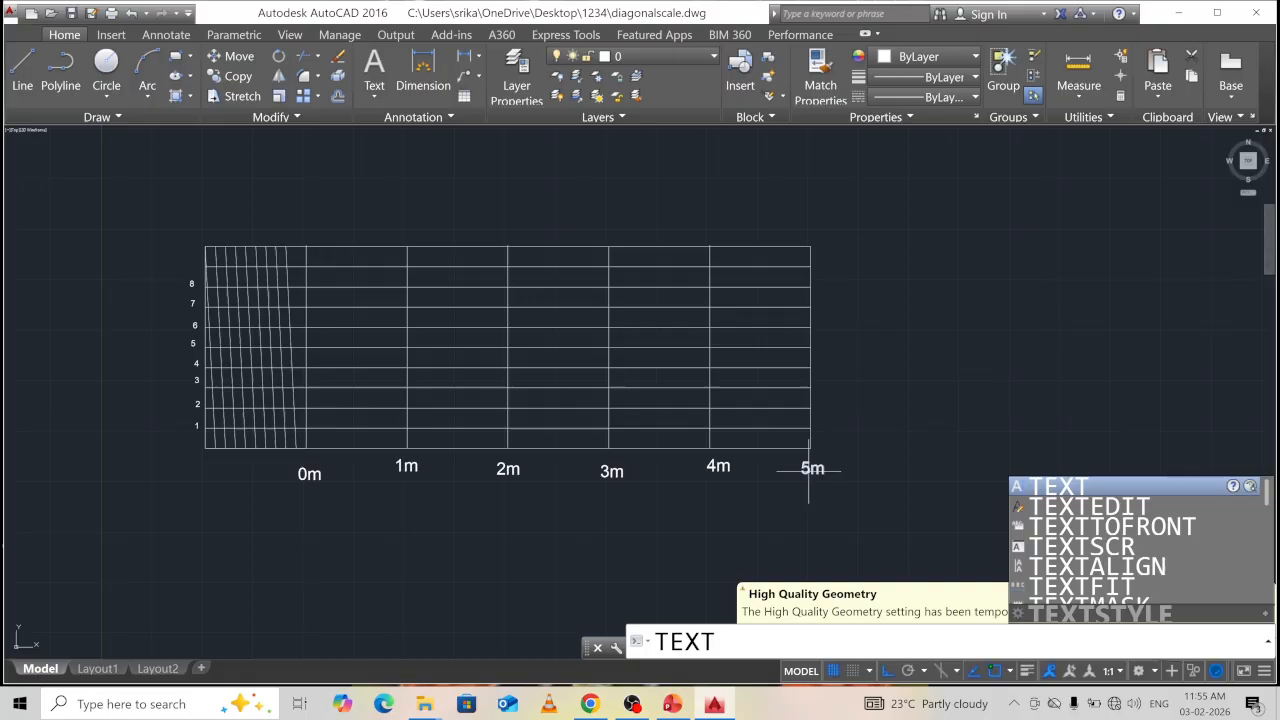
key(Return)
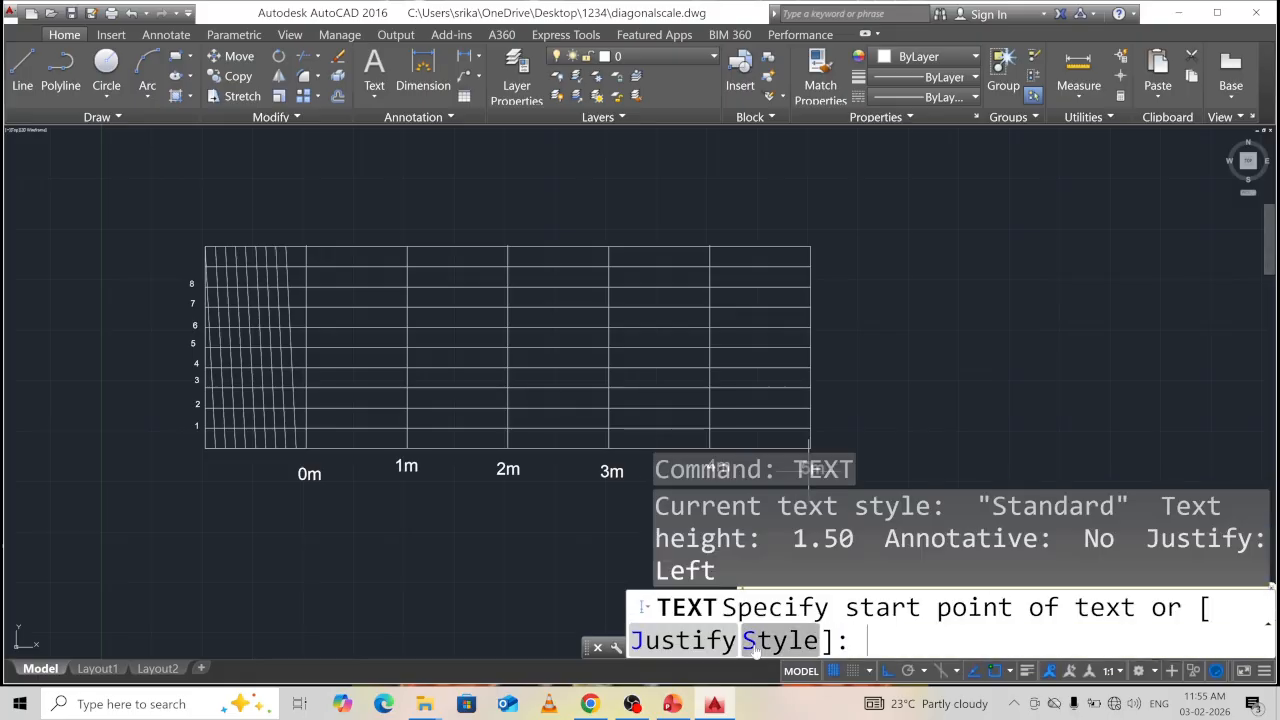
click(1055, 295)
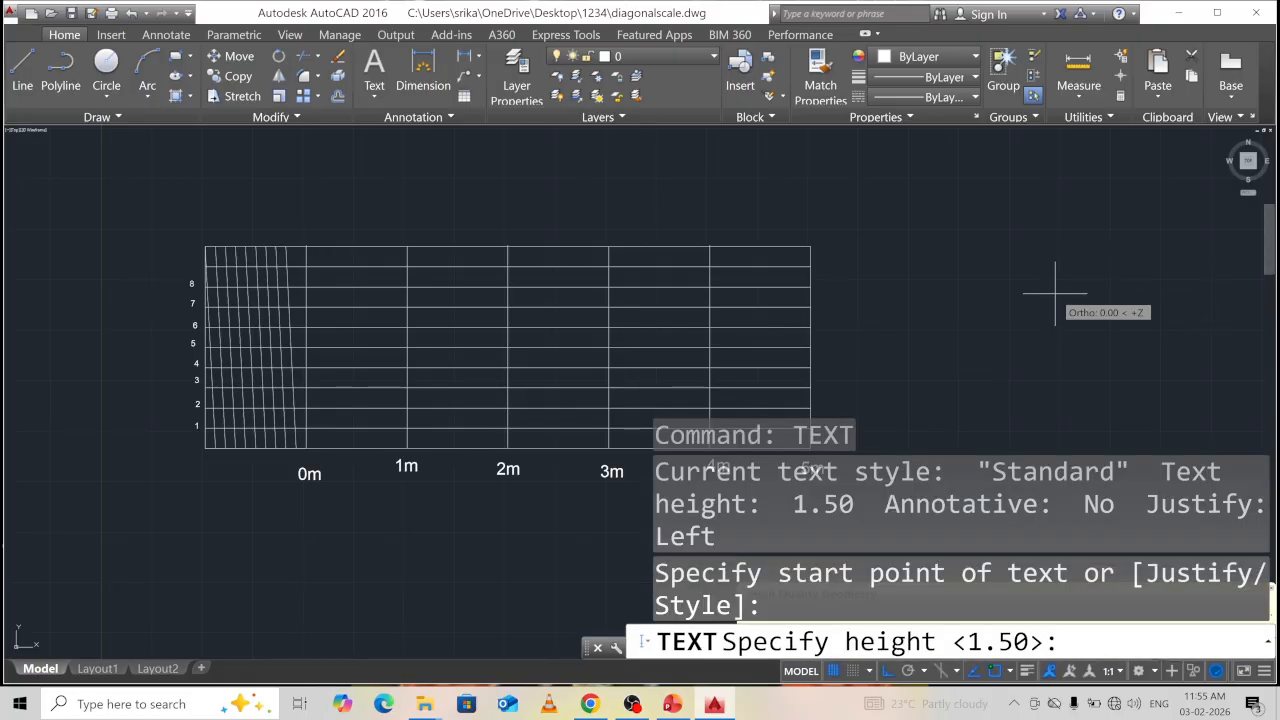
text(1.5)
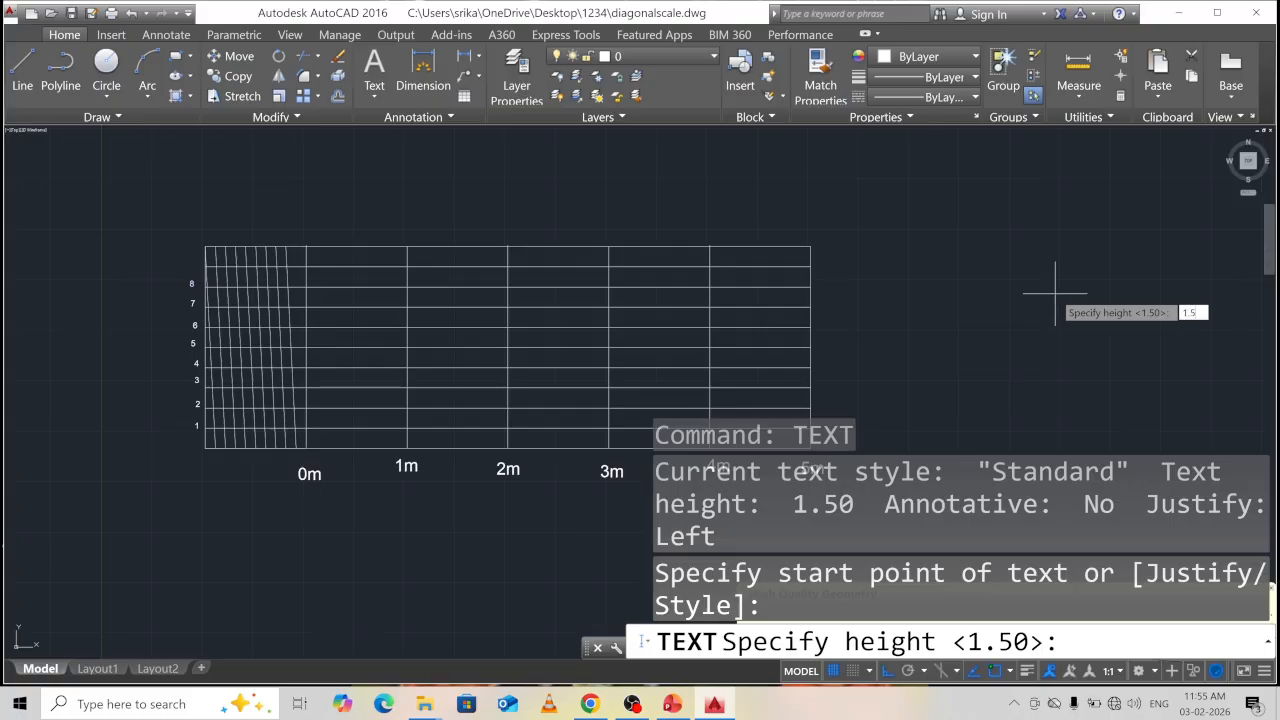
key(Return)
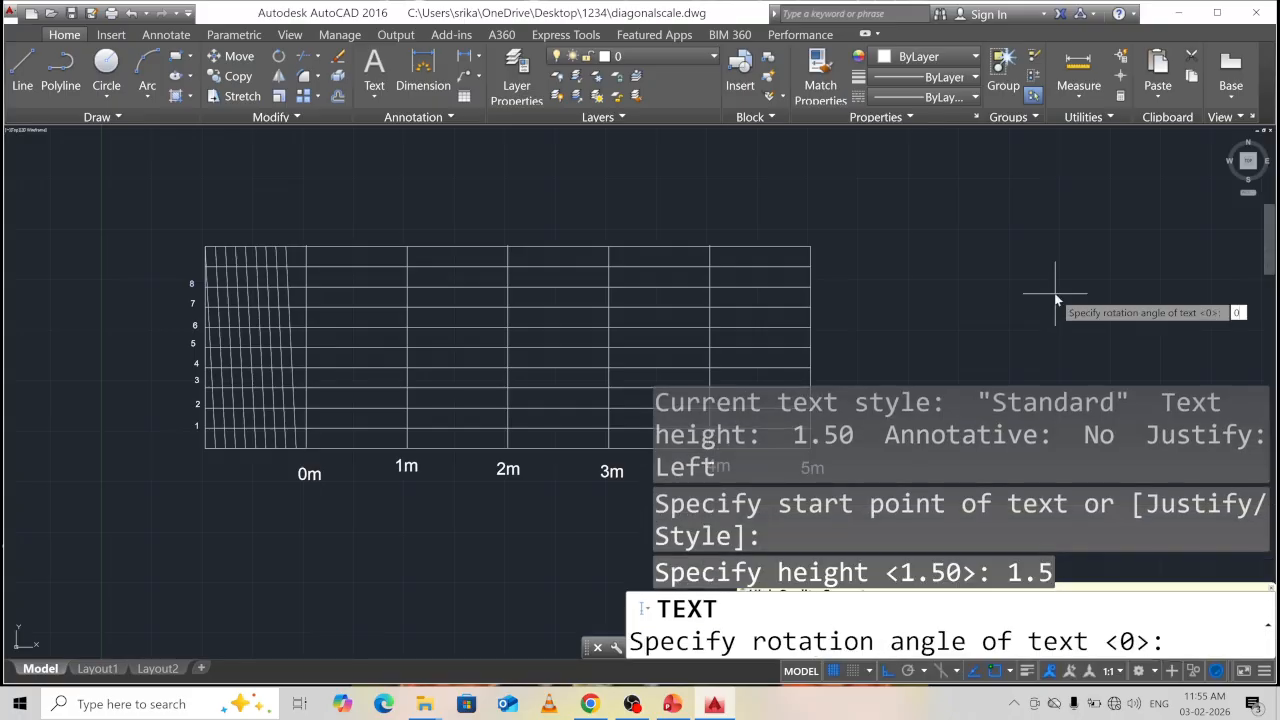
key(Return)
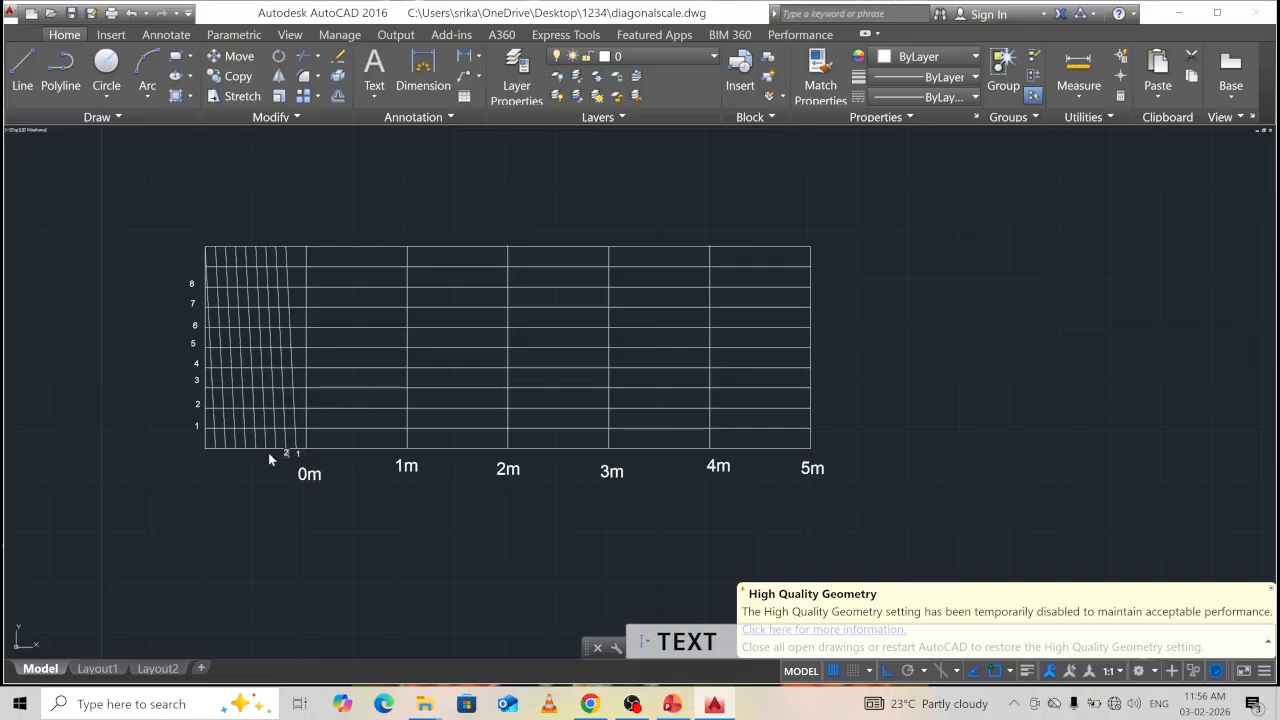
Add labels 3, 6 and 9 beneath the diagonals, then check the reference slide.
click(273, 455)
text(3)
click(244, 455)
text(6)
click(216, 451)
text(9)
key(Escape)
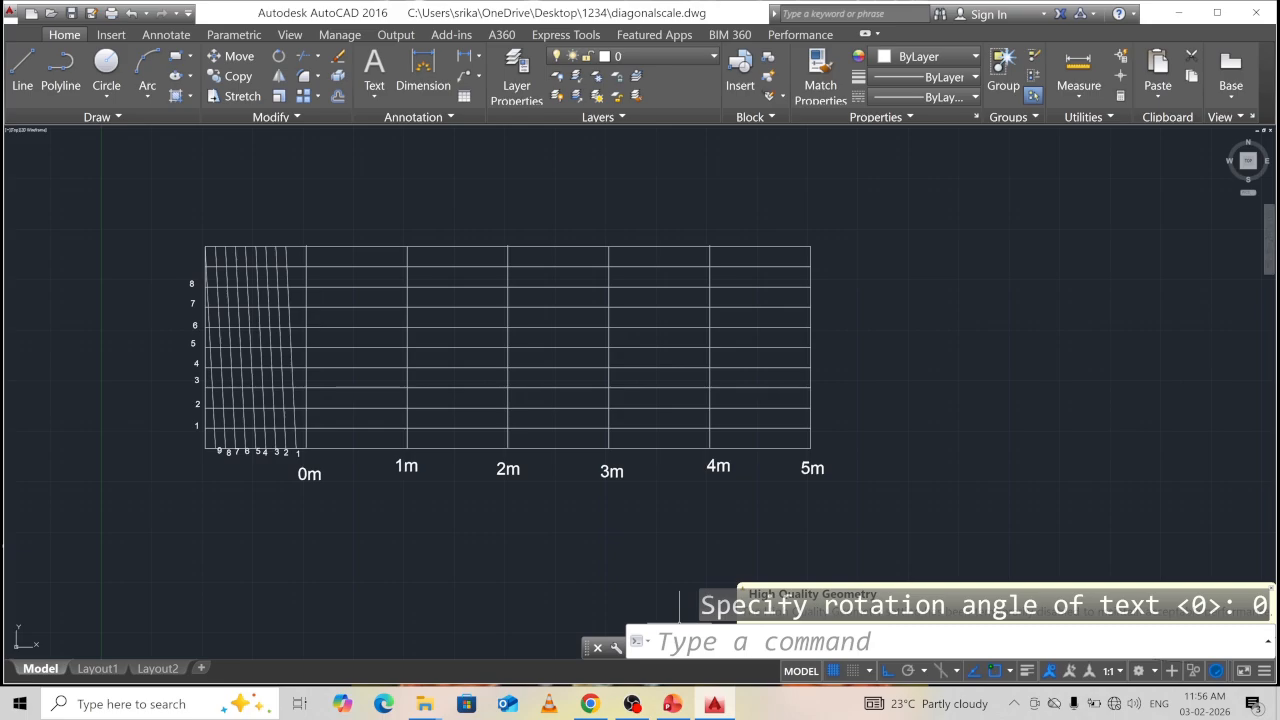
click(672, 704)
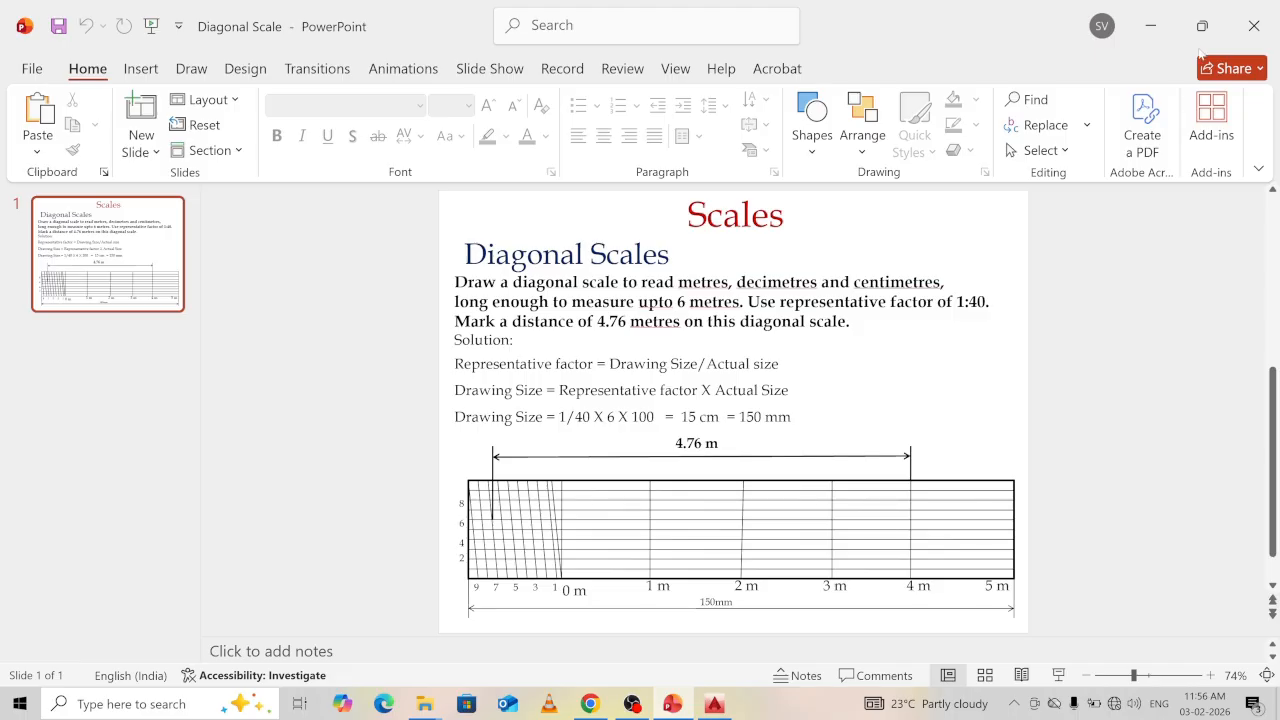
click(1151, 28)
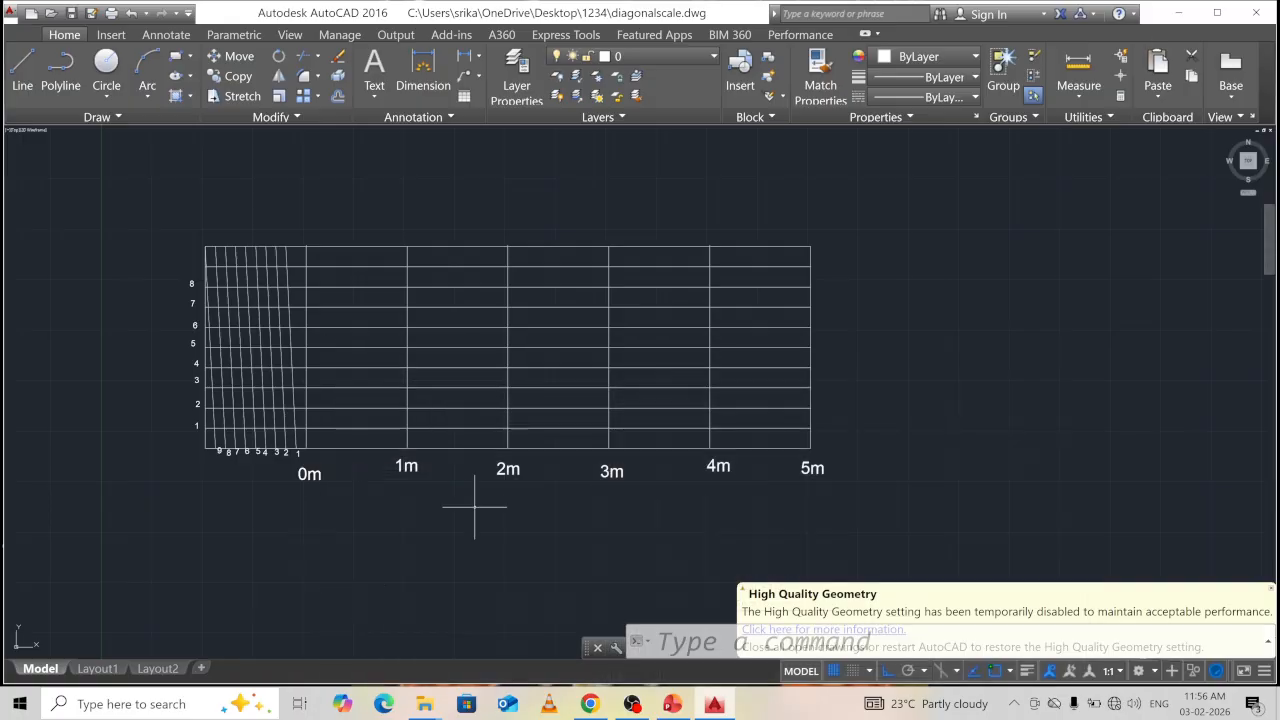
Place a POINT where a diagonal crosses the sixth horizontal line.
text(d)
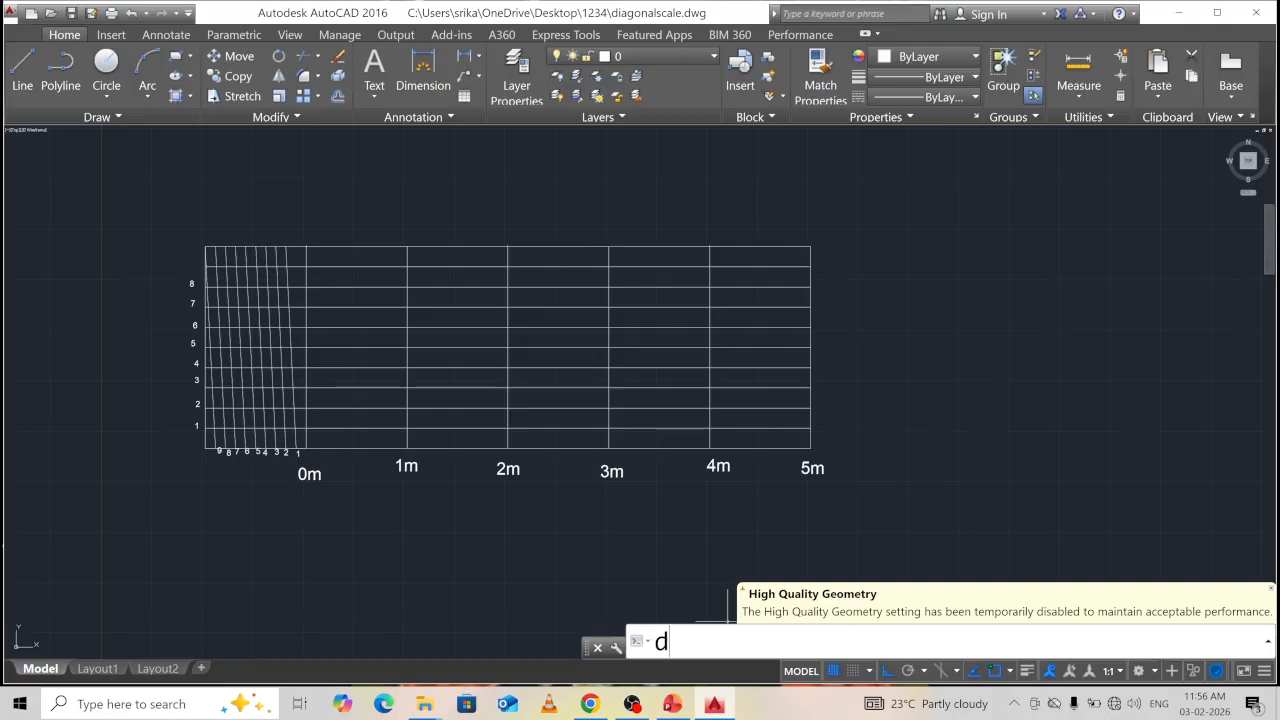
text(li)
key(Return)
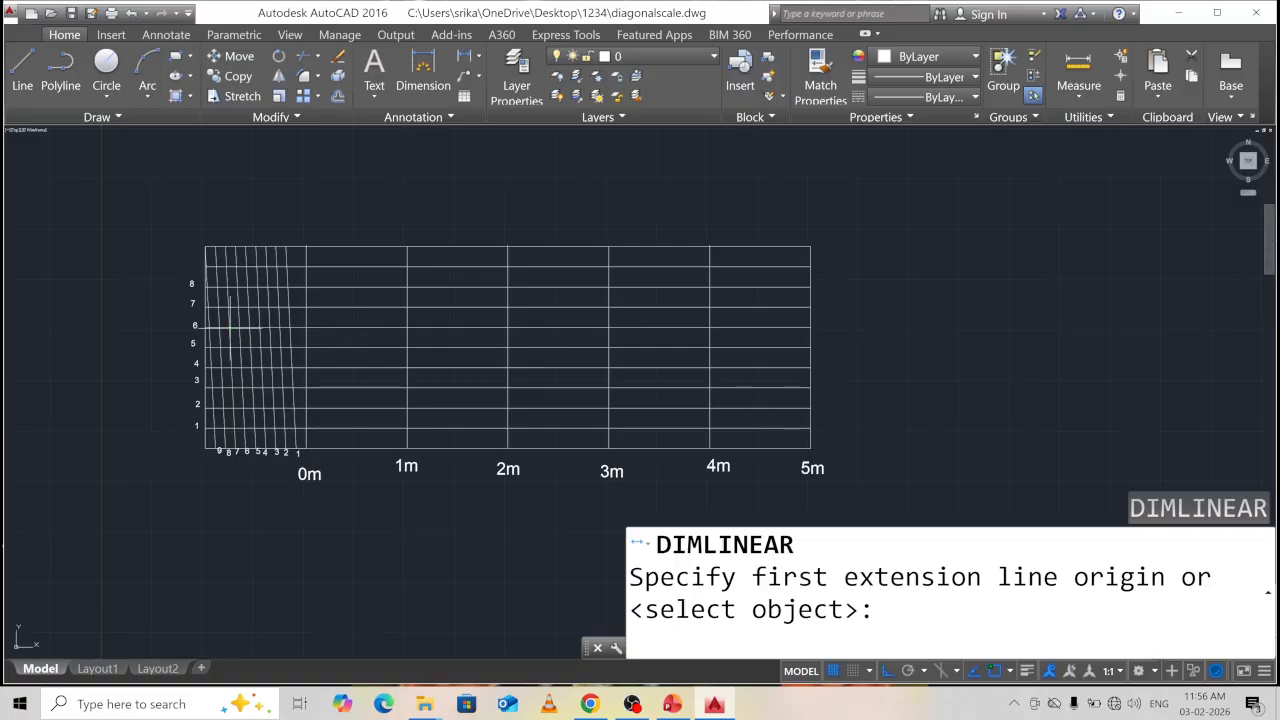
key(Escape)
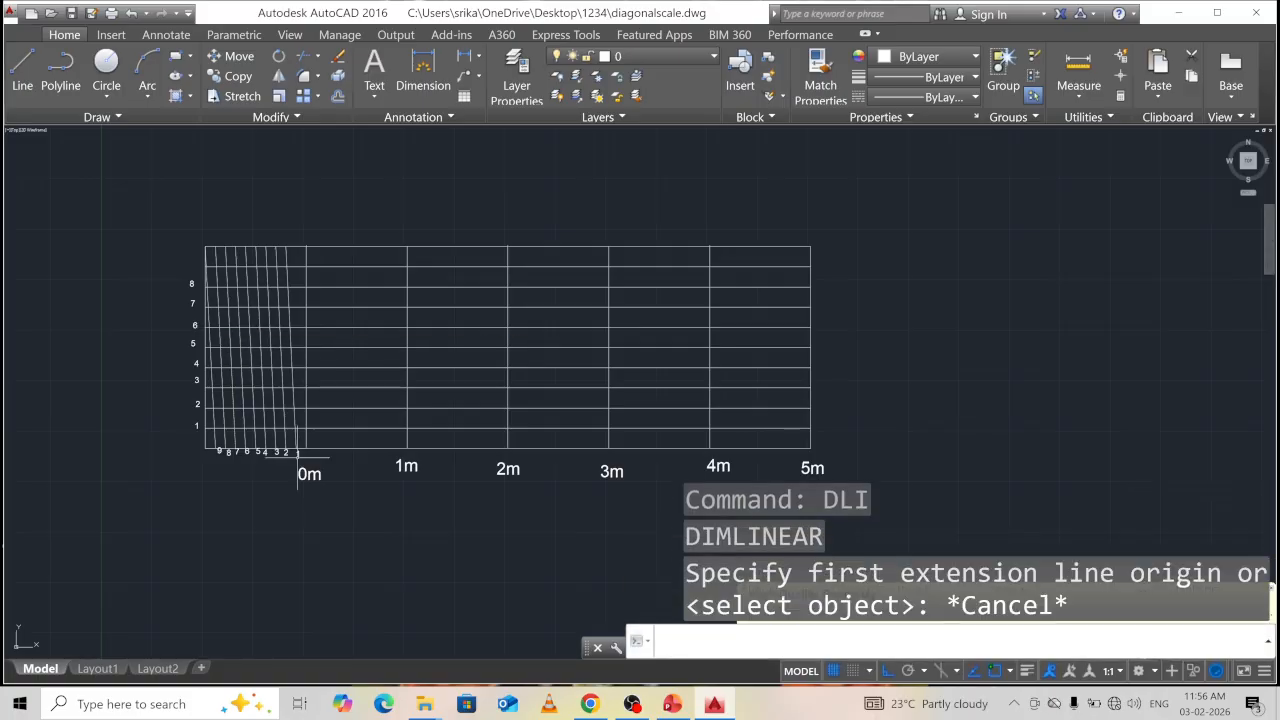
text(point)
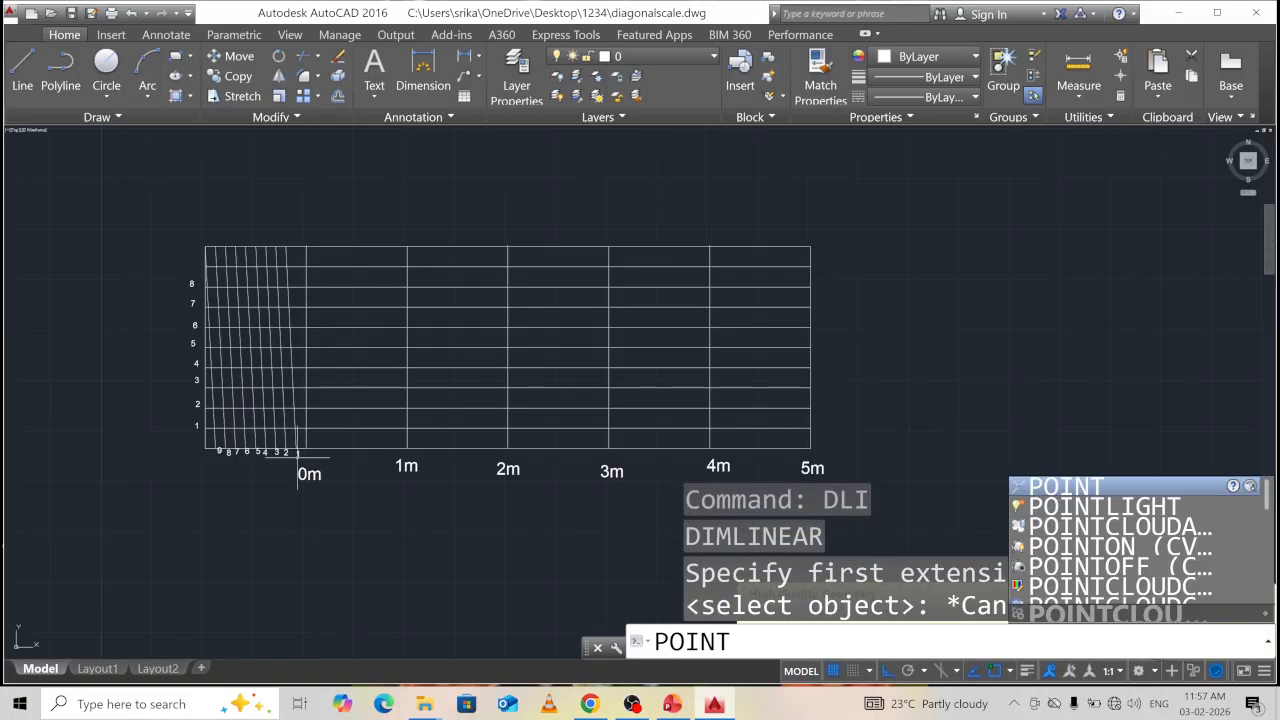
key(Return)
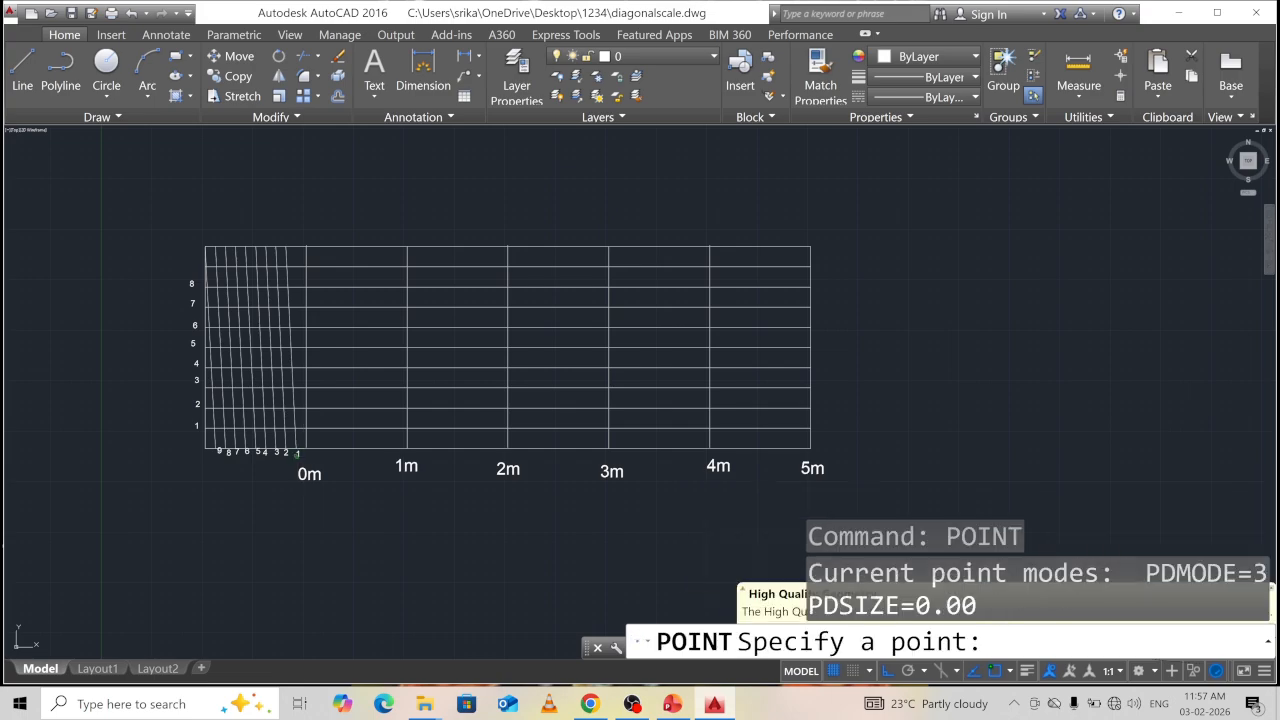
scroll(238, 346, up, 2)
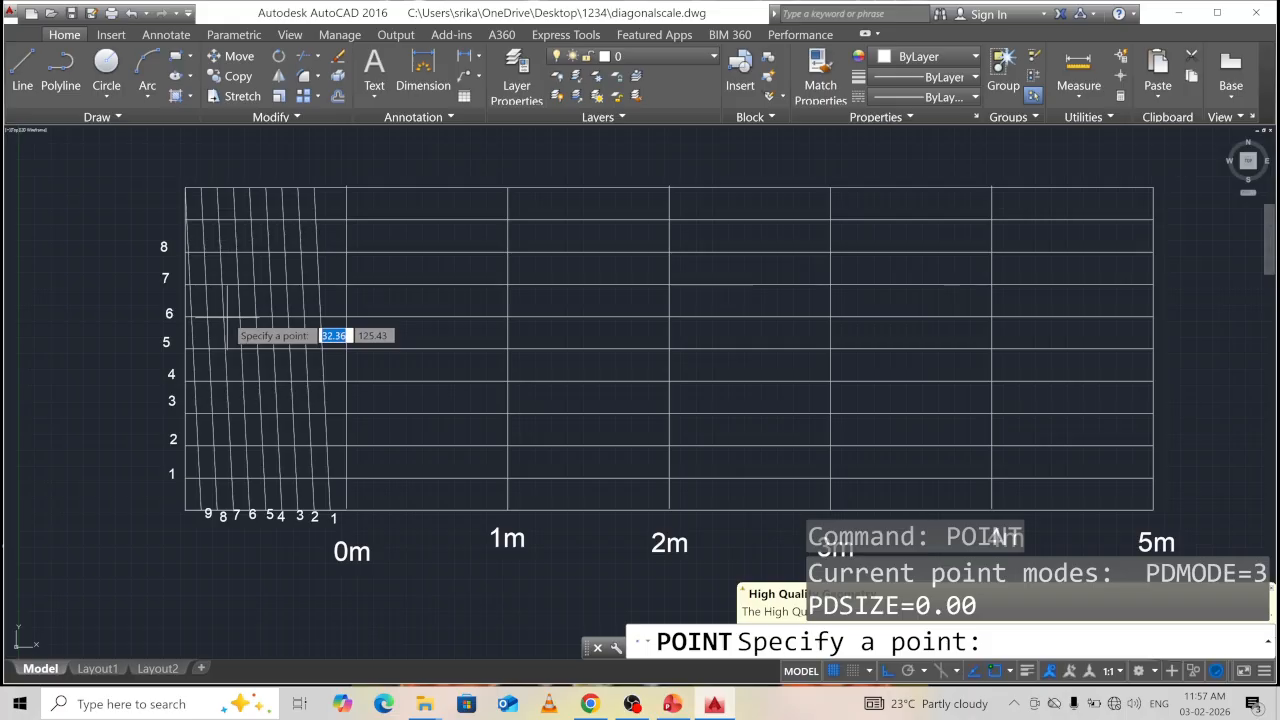
click(221, 316)
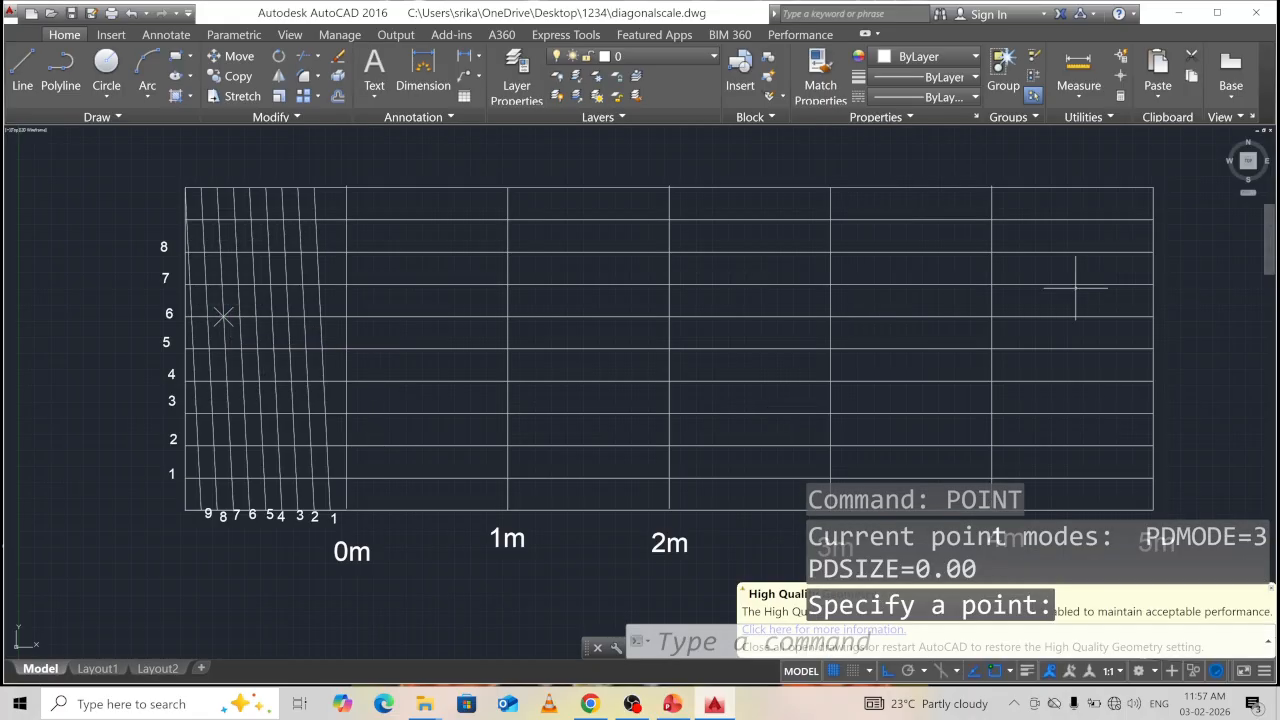
Dimension from the 4m line's top to the row-6 point, placing the 119.00 dimension above.
scroll(1070, 295, down, 2)
middle_drag(994, 309, 769, 371)
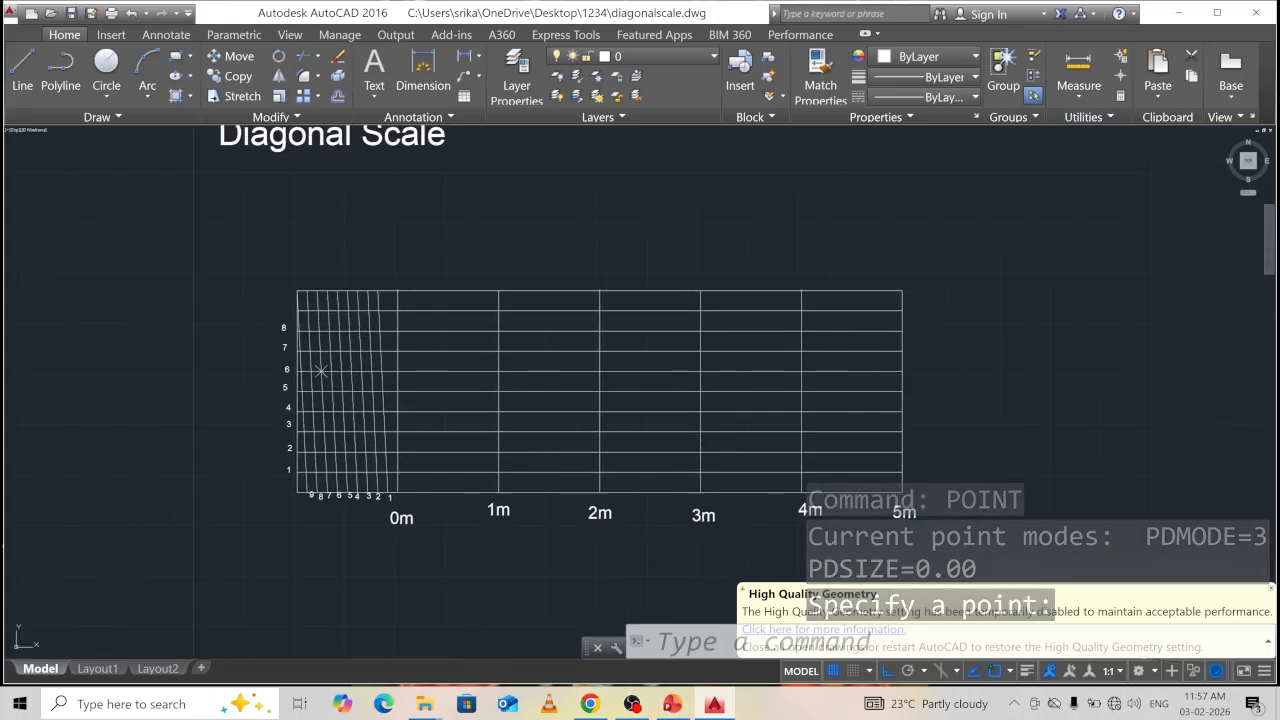
click(683, 640)
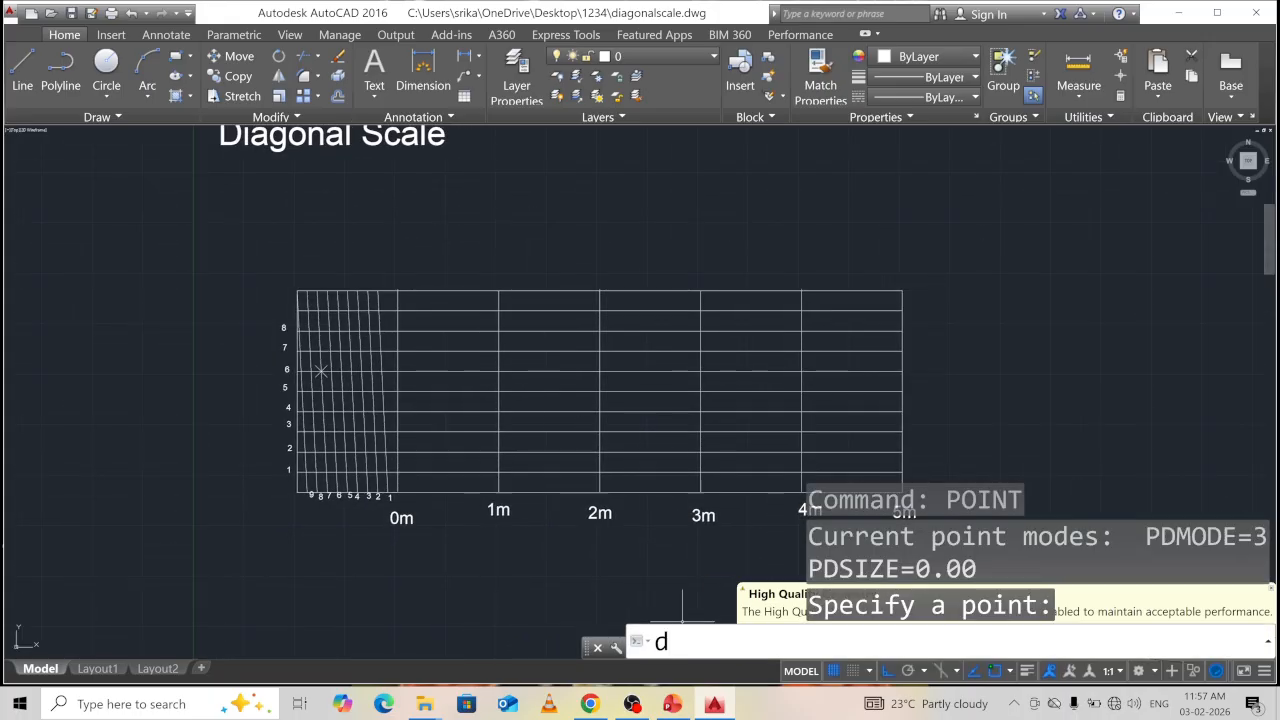
text(dli)
key(Return)
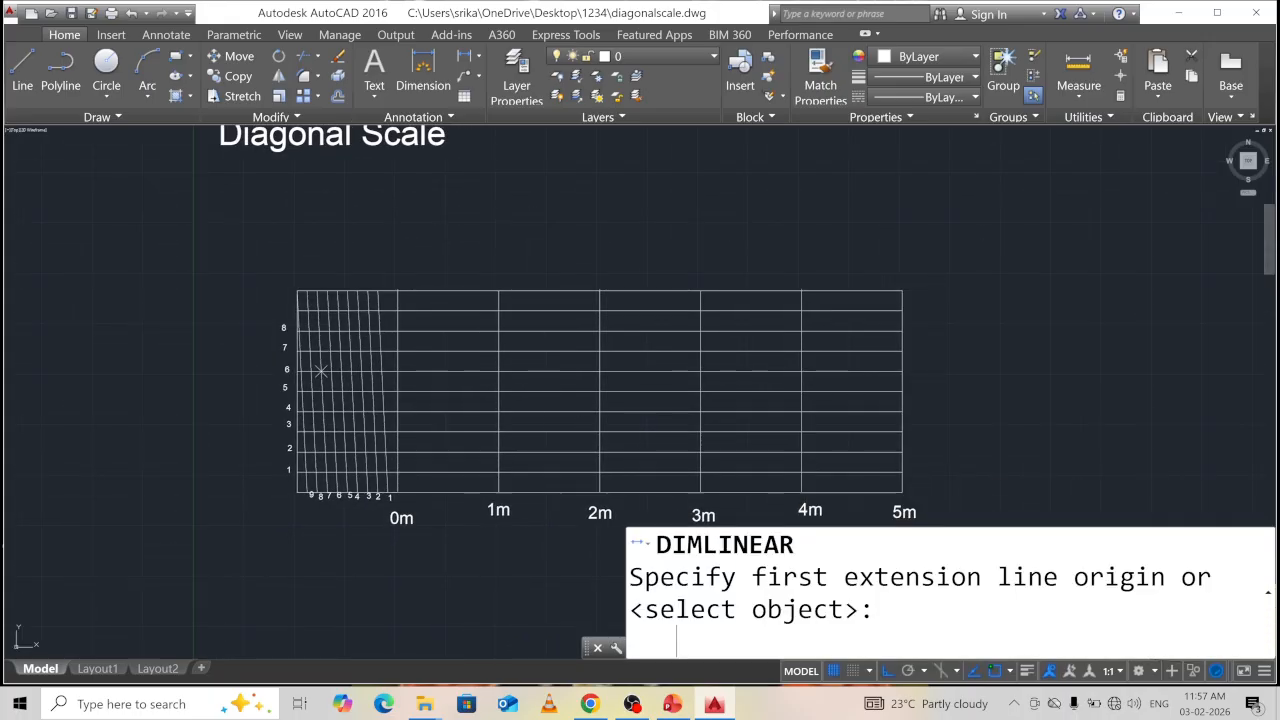
click(801, 291)
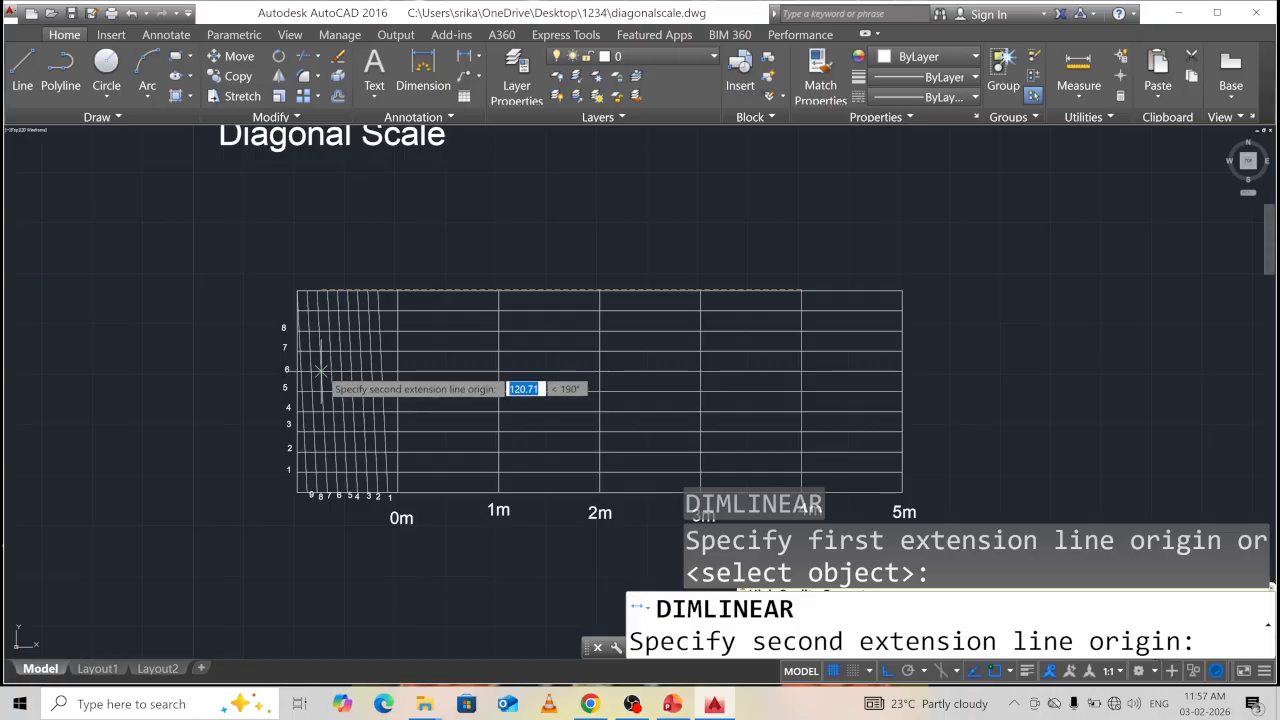
click(320, 371)
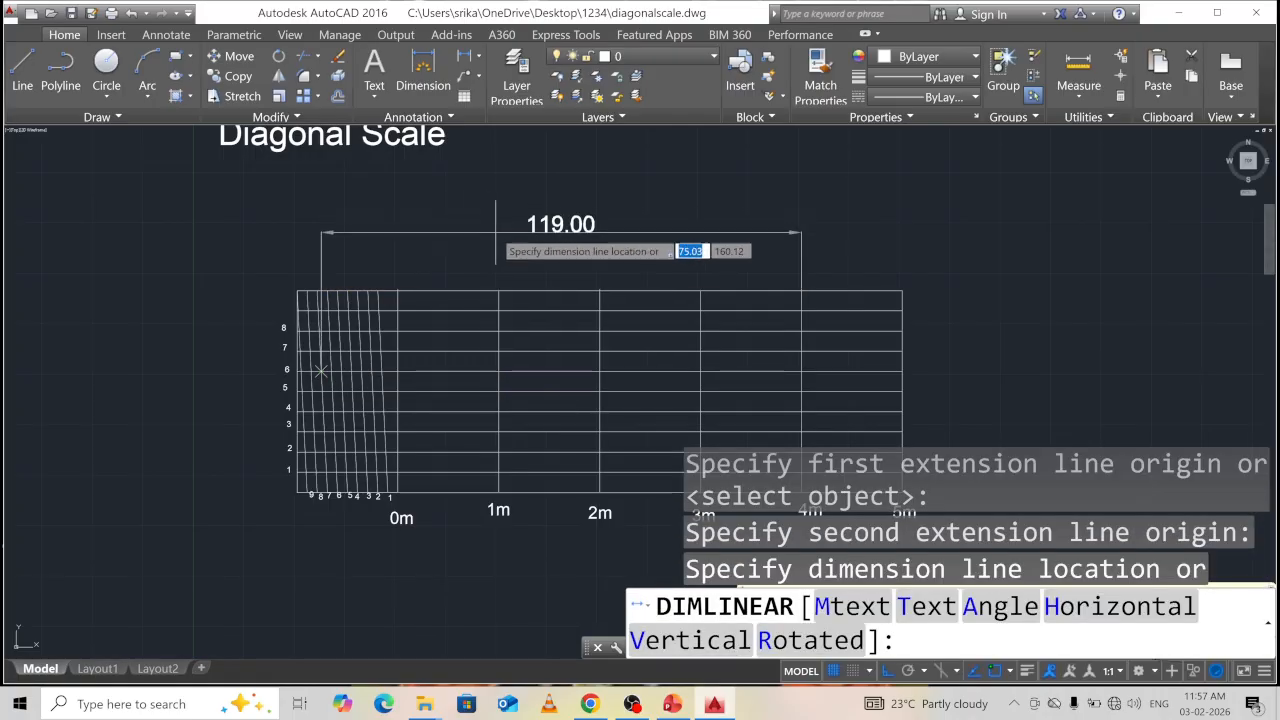
click(495, 232)
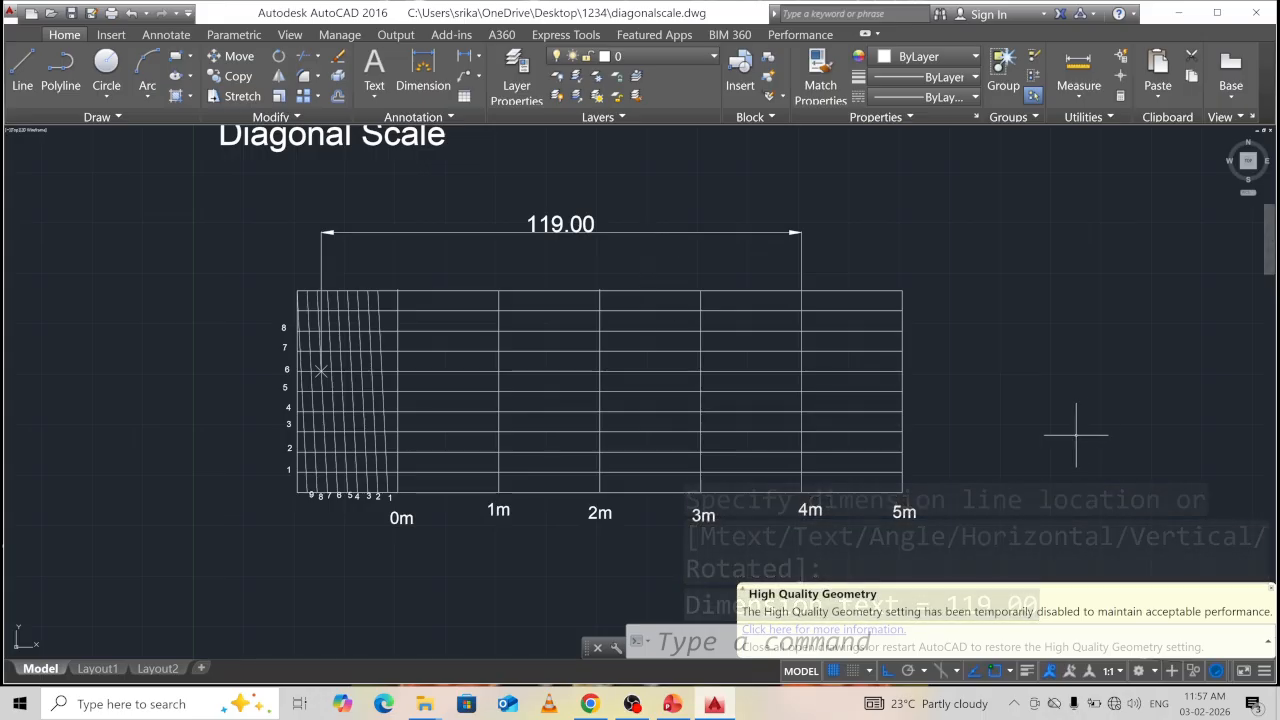
click(553, 224)
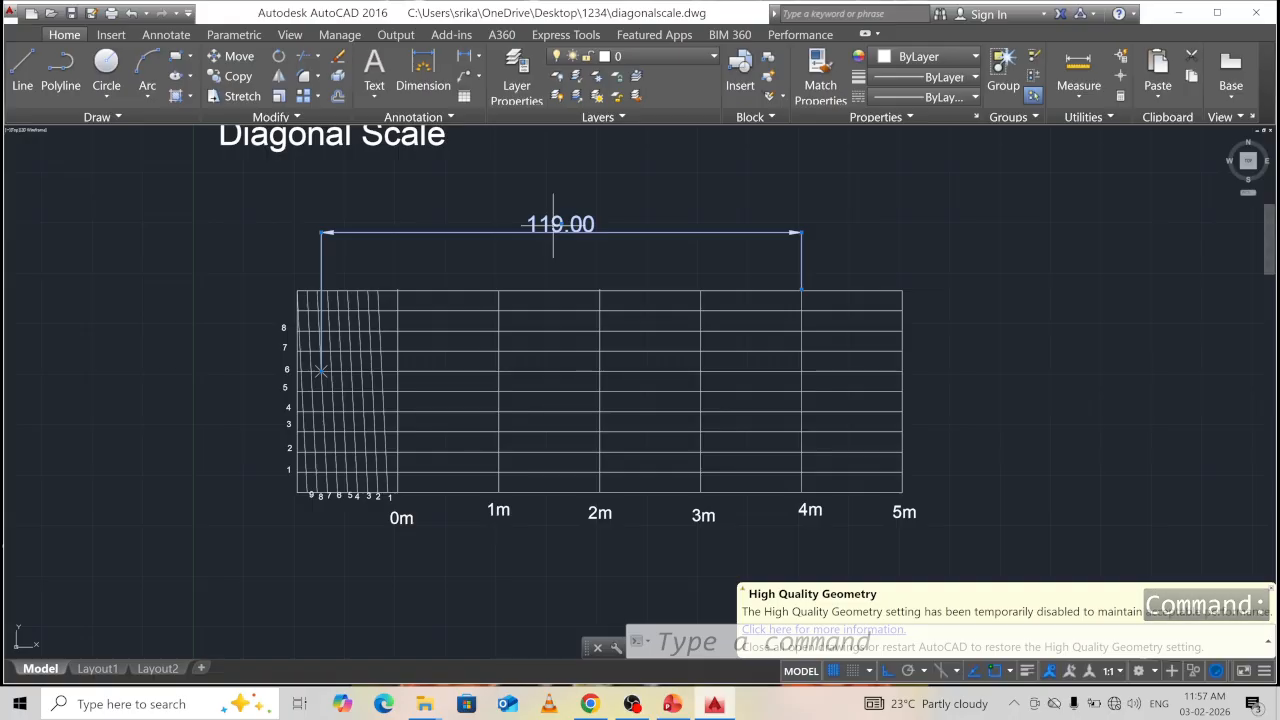
Use ED to change the dimension's text from 119.00 to 4.76 m.
text(e)
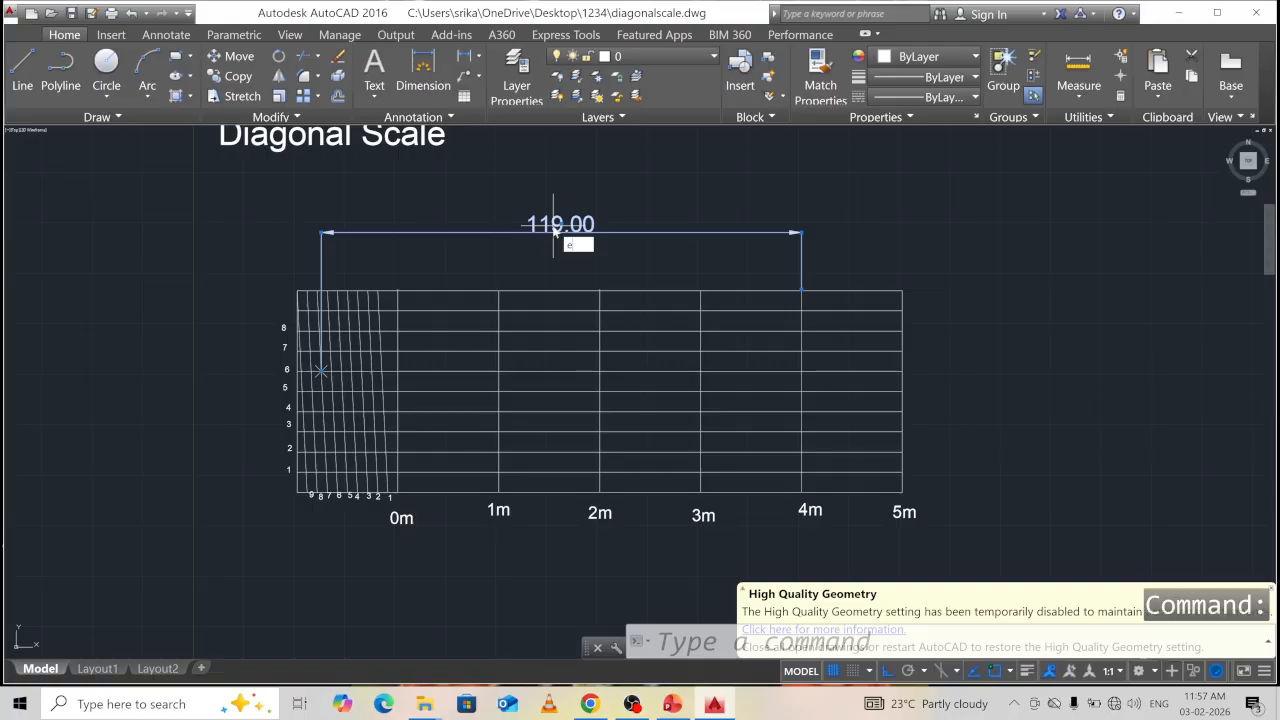
key(Return)
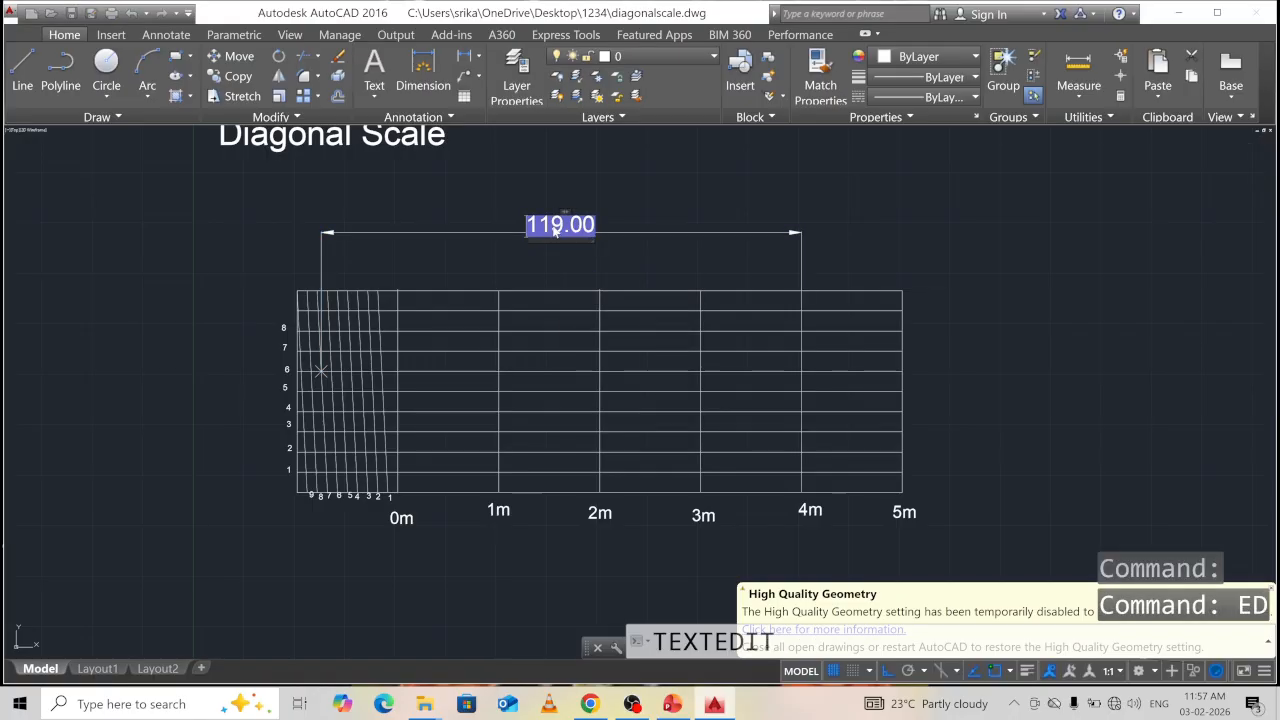
text(4)
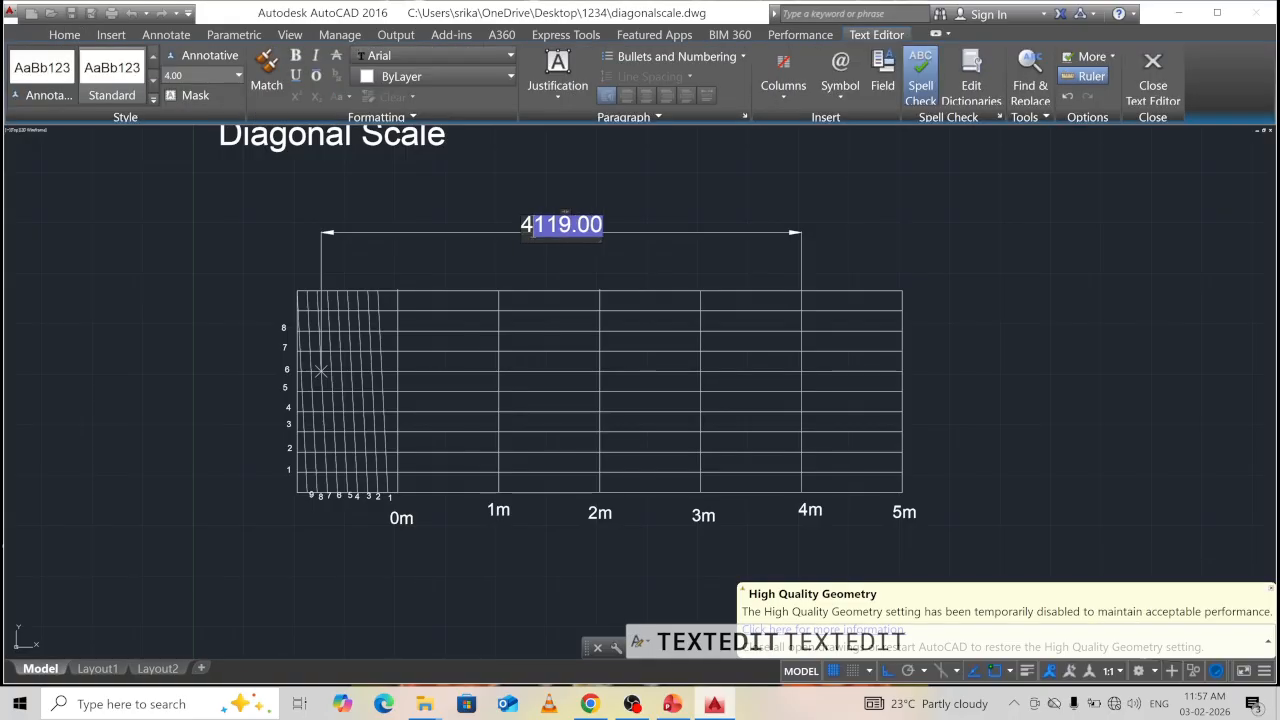
text(.76)
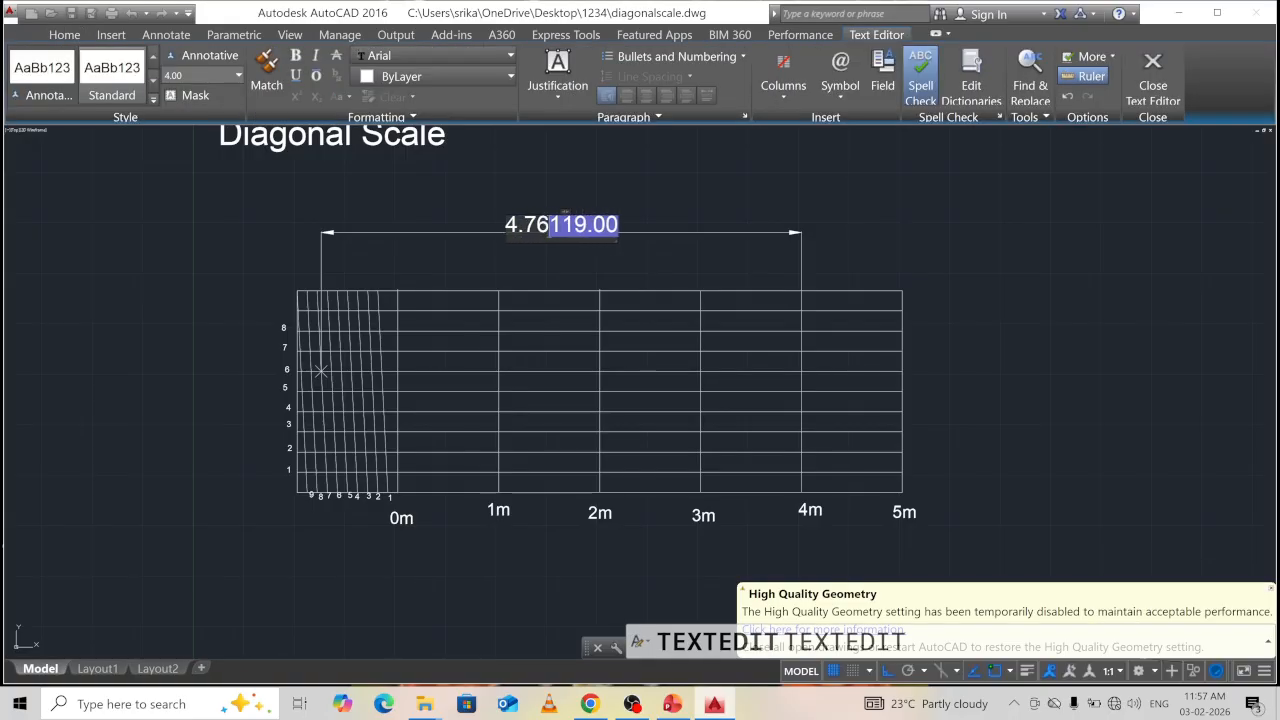
text( m)
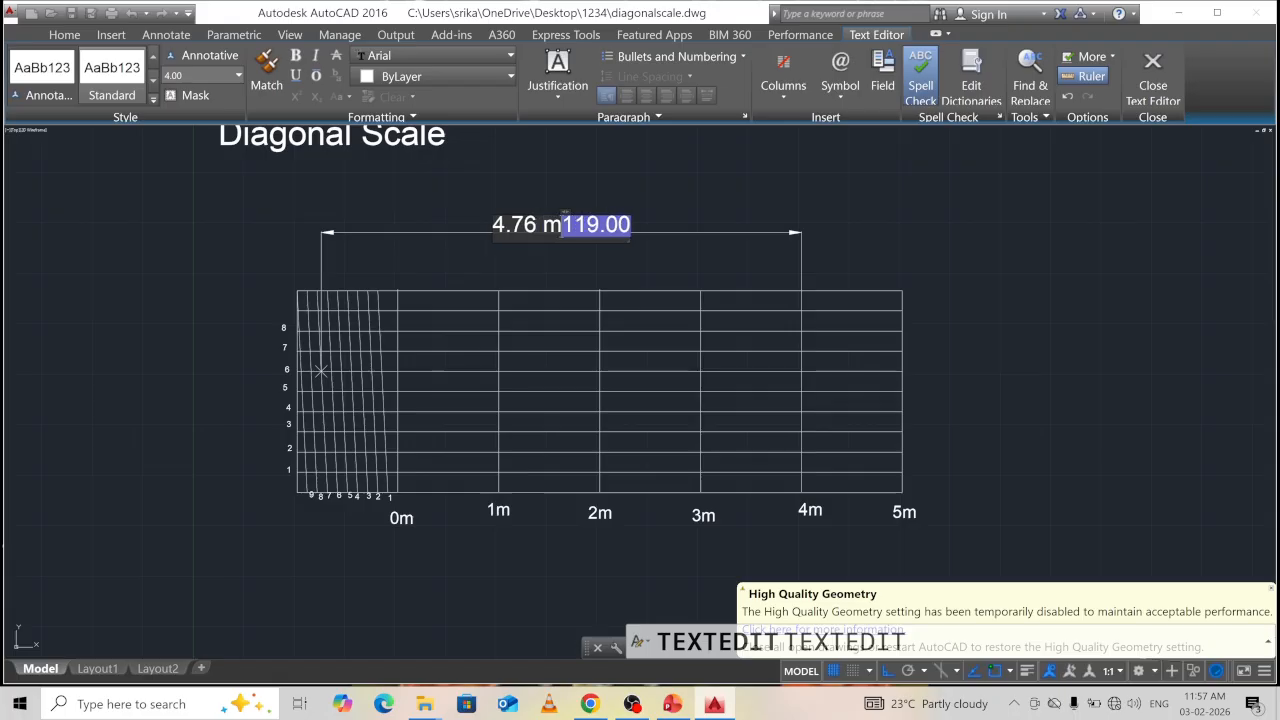
key(Delete)
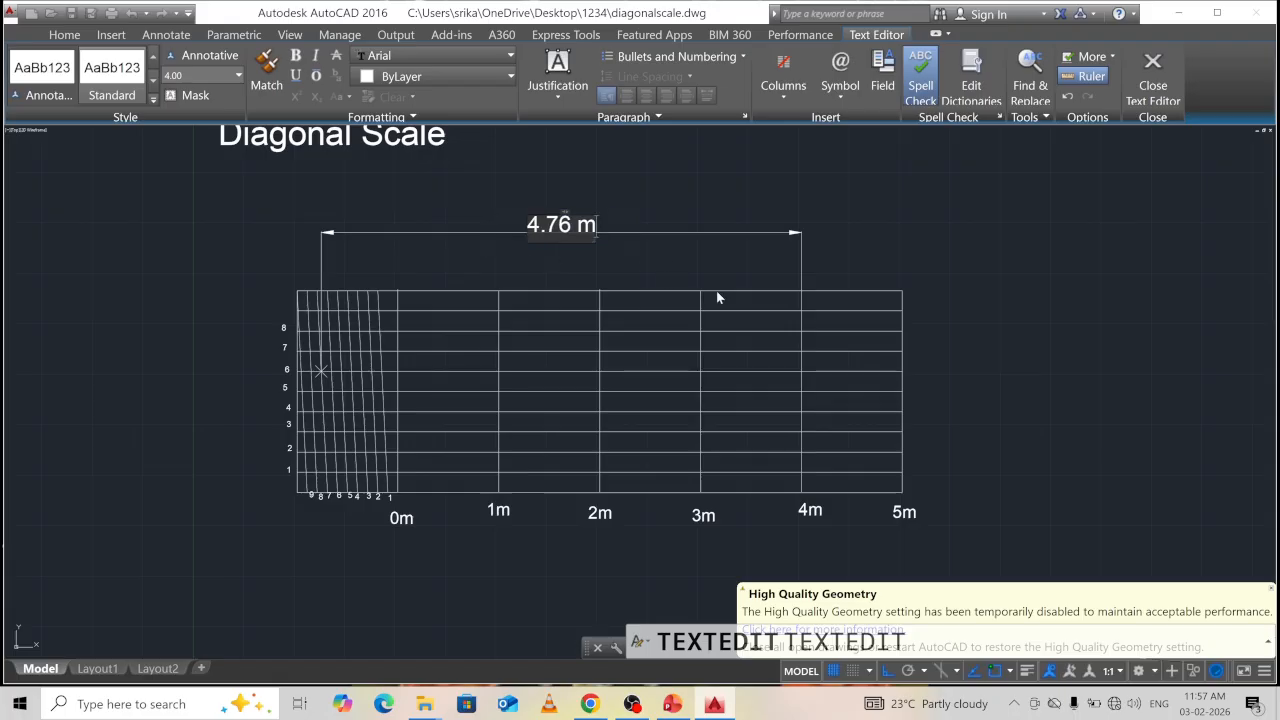
click(886, 237)
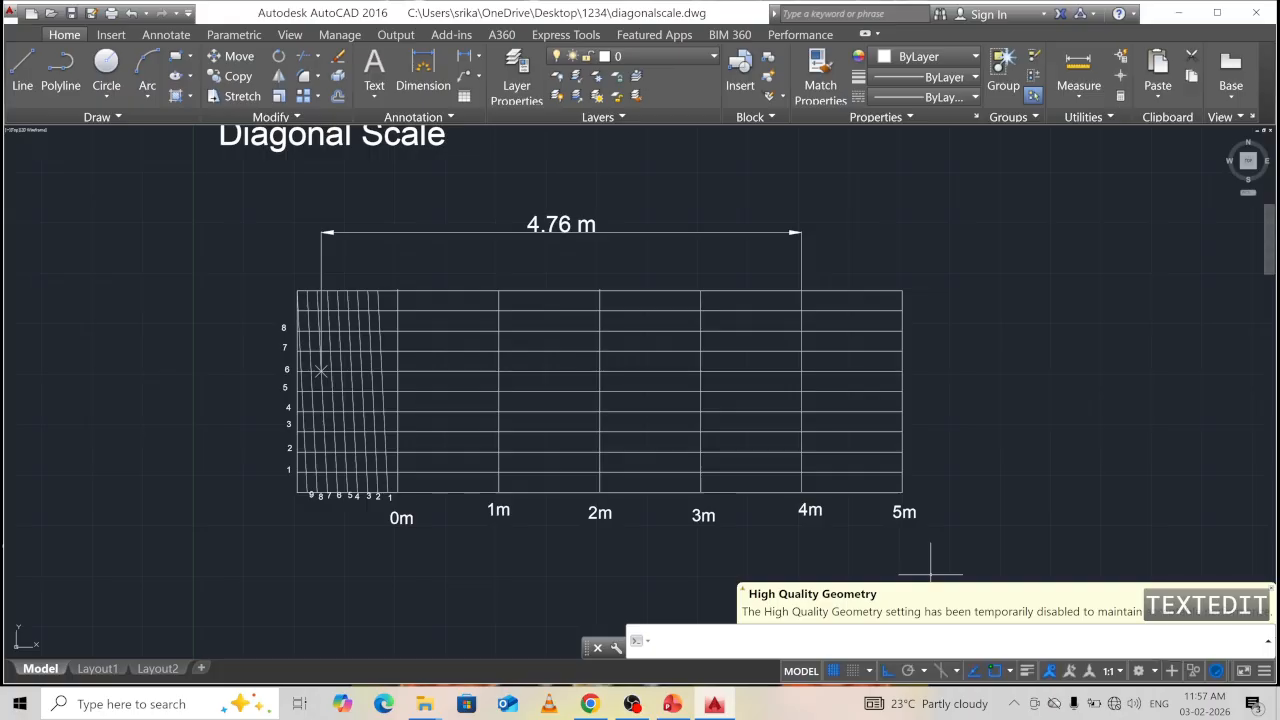
mouse_move(774, 514)
middle_down()
mouse_move(736, 428)
mouse_move(768, 445)
middle_up()
click(664, 642)
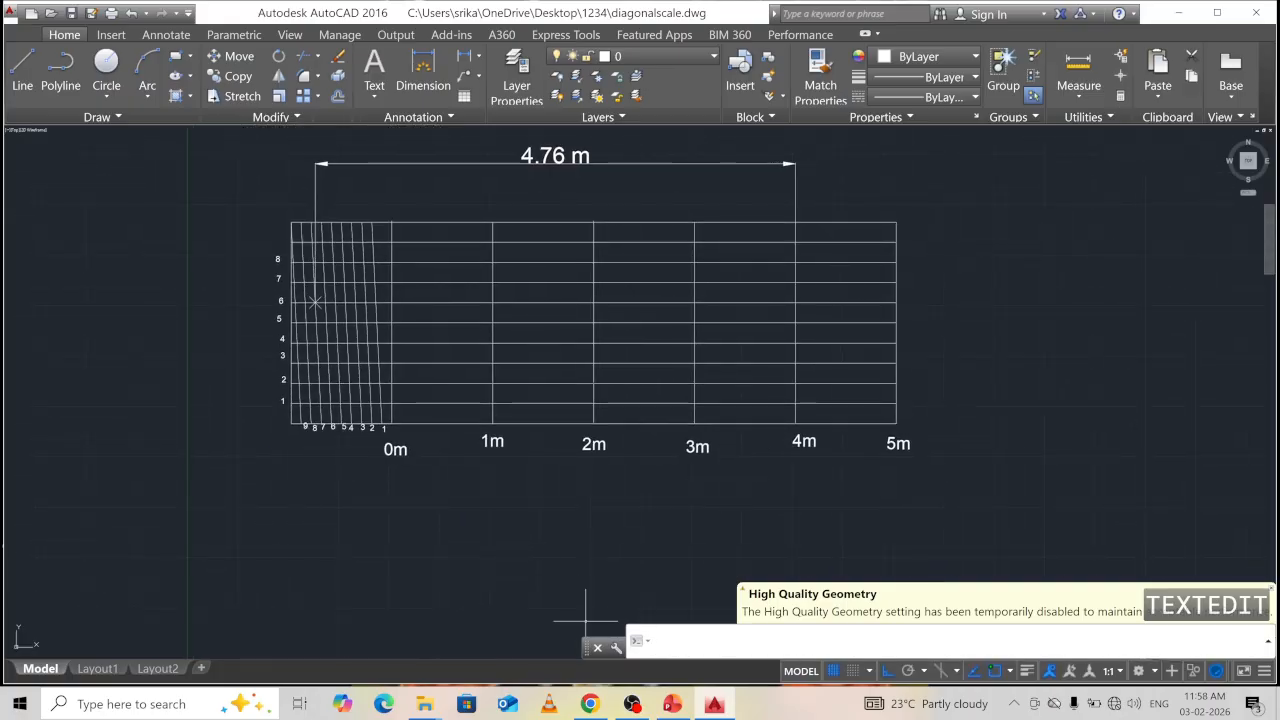
Place a 'Decimeters' text label, height 3 and rotation 0, below the scale's left end.
text(text)
key(Return)
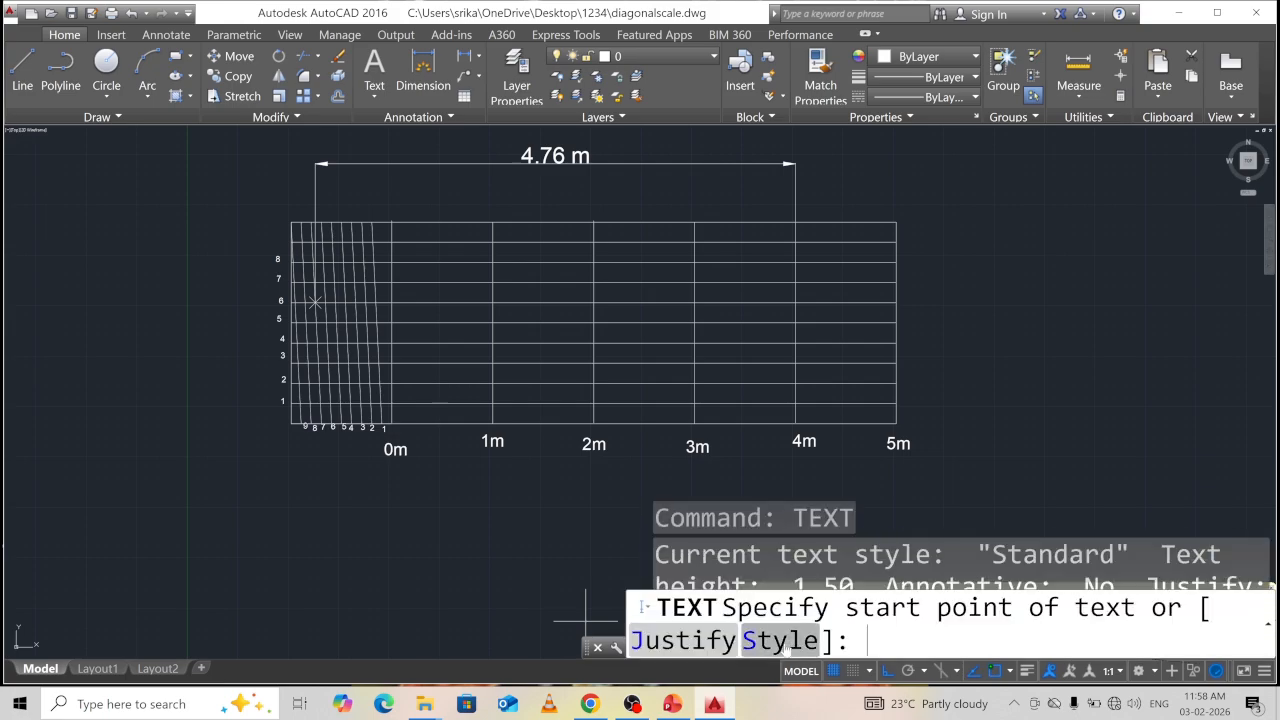
click(400, 586)
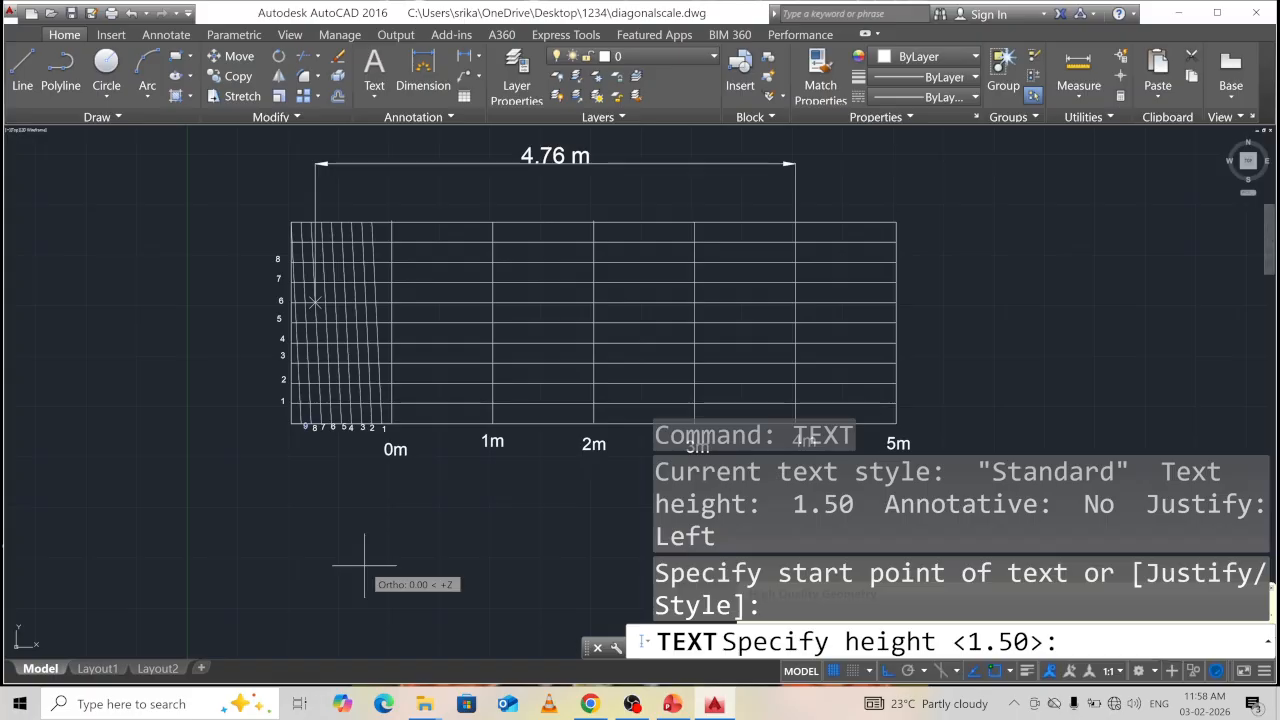
text(3)
key(Return)
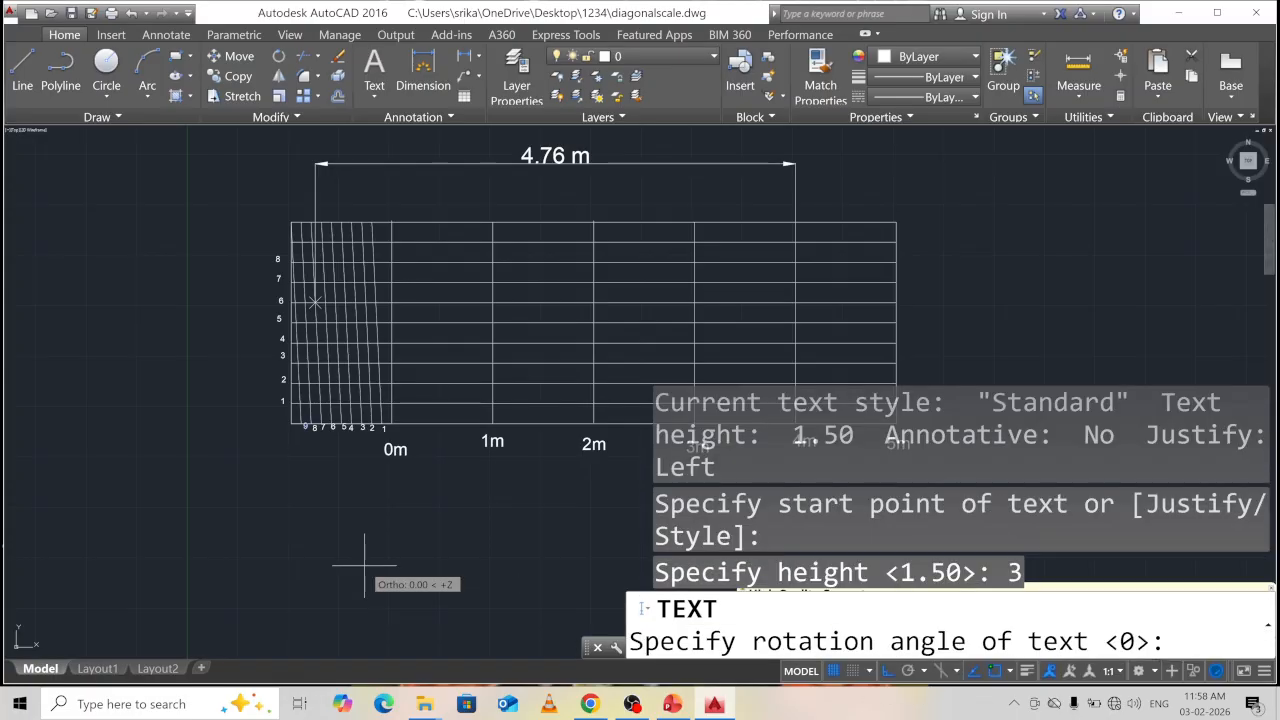
text(0)
key(Return)
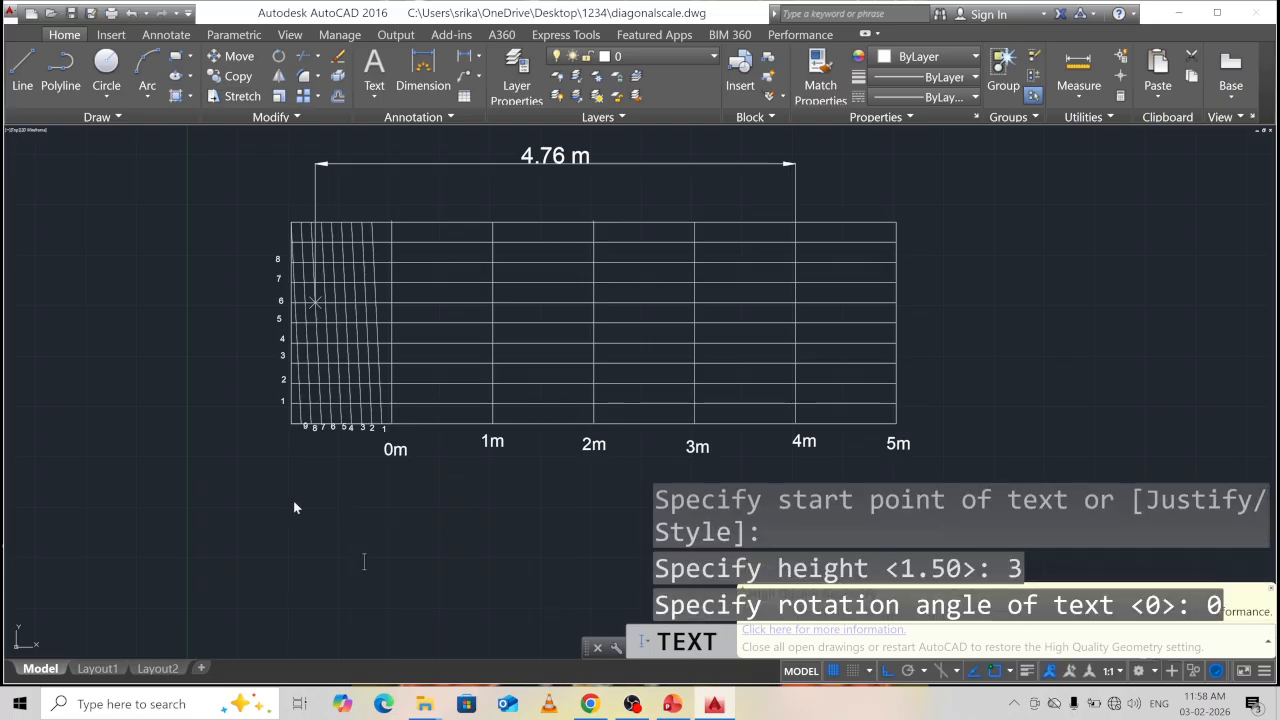
text(D)
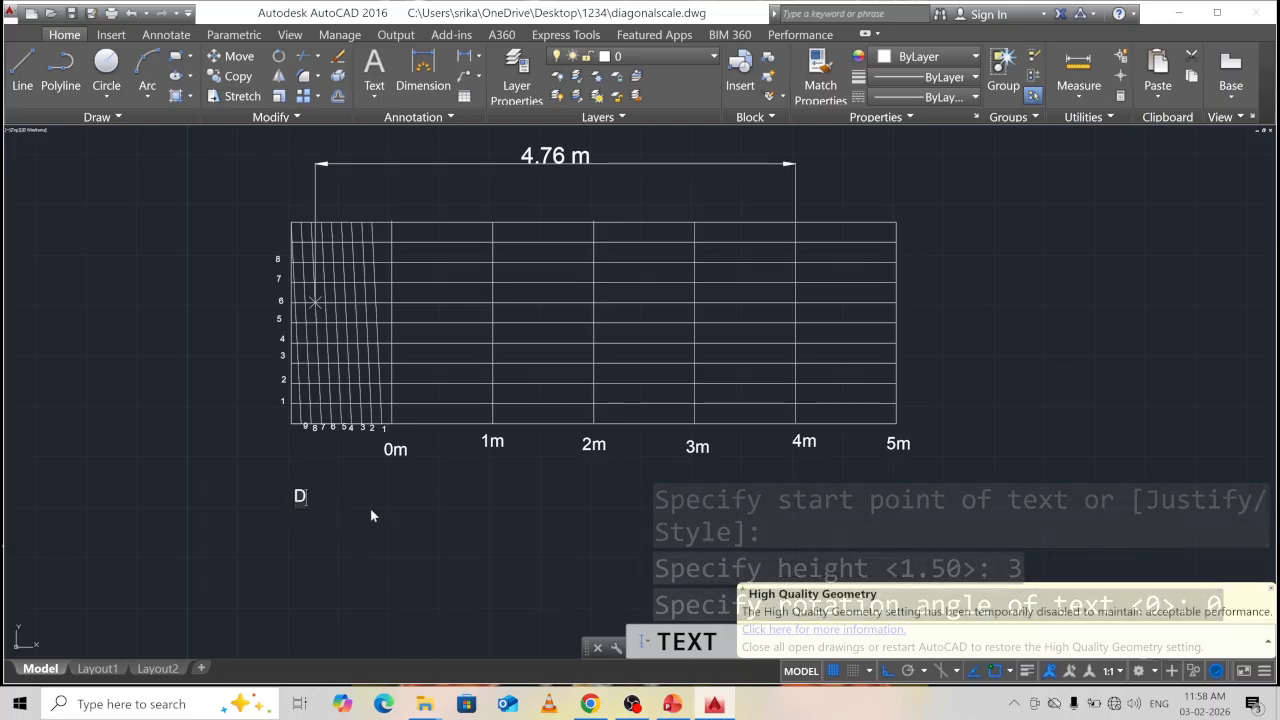
text(e)
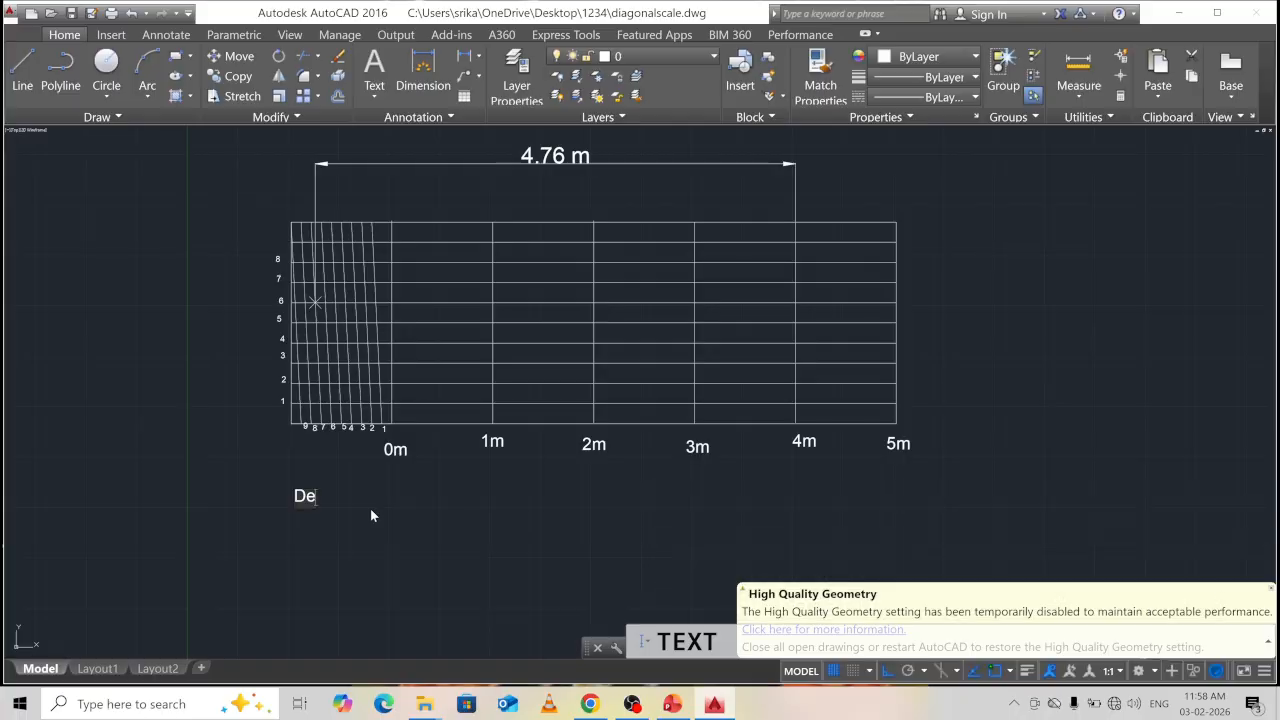
text(cimet)
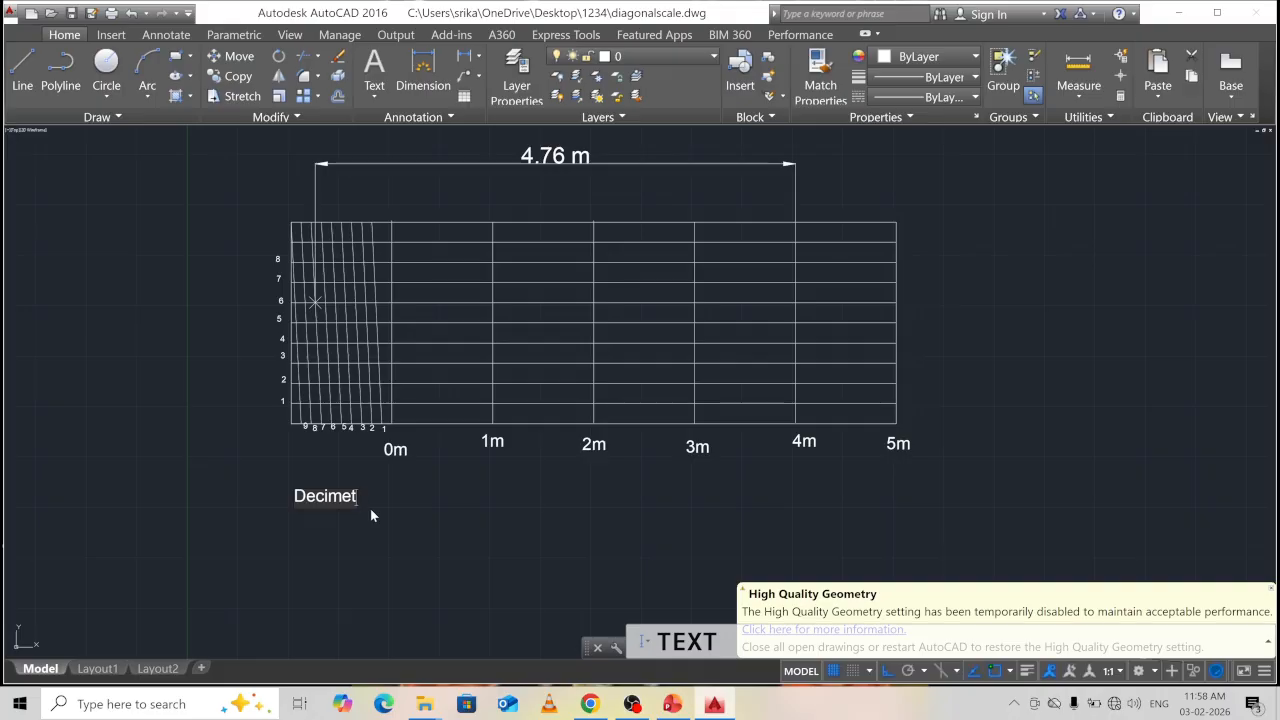
text(ers)
key(Return)
key(Return)
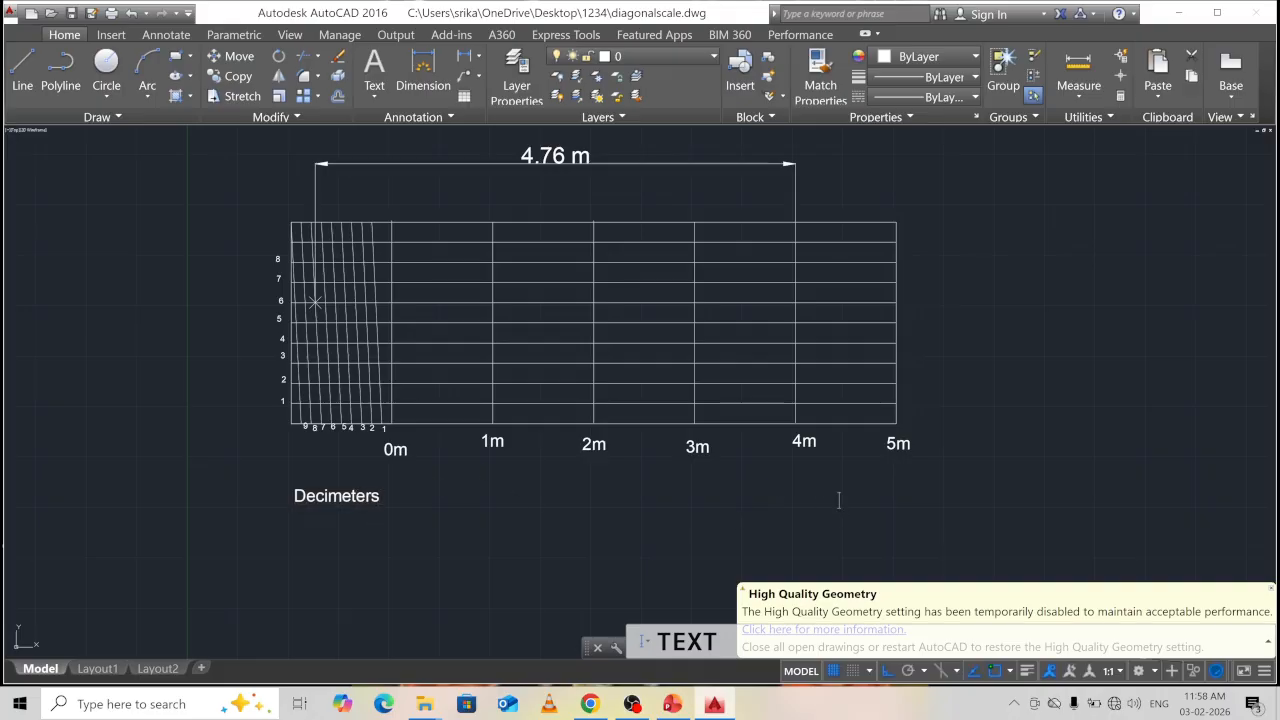
Add the 'meters' text label below the scale's 5m end.
text(meters)
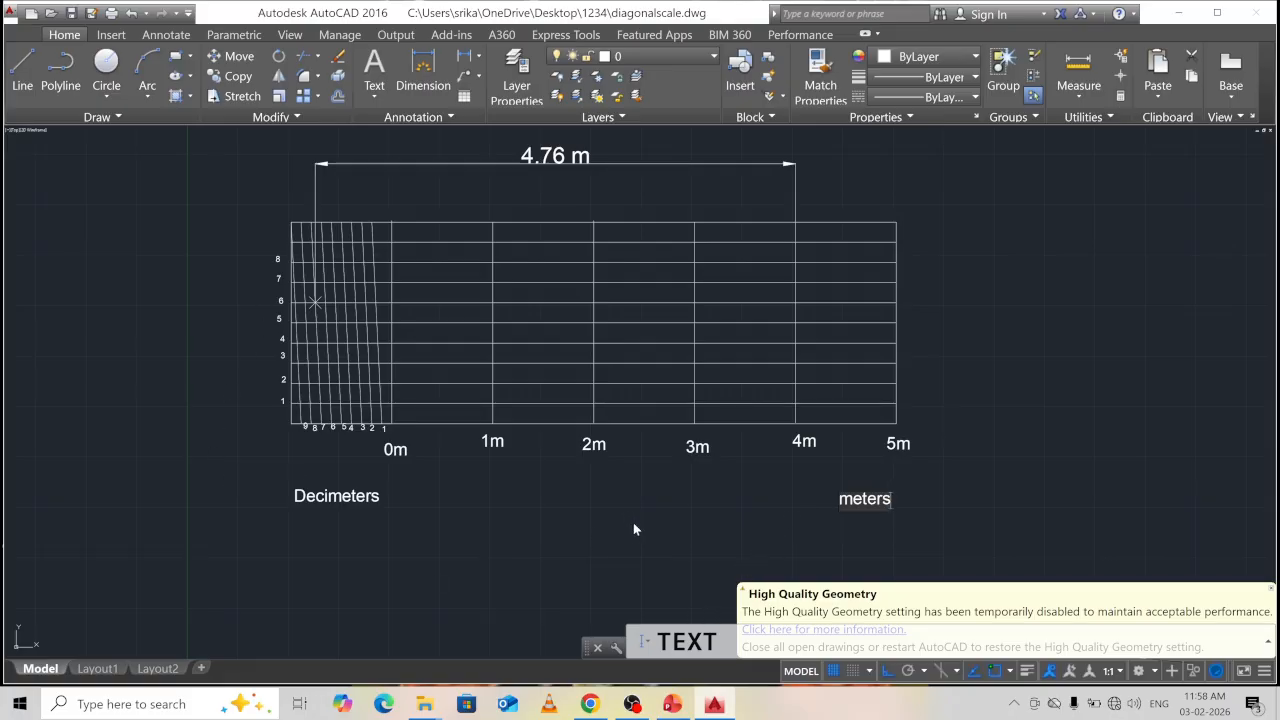
click(1202, 409)
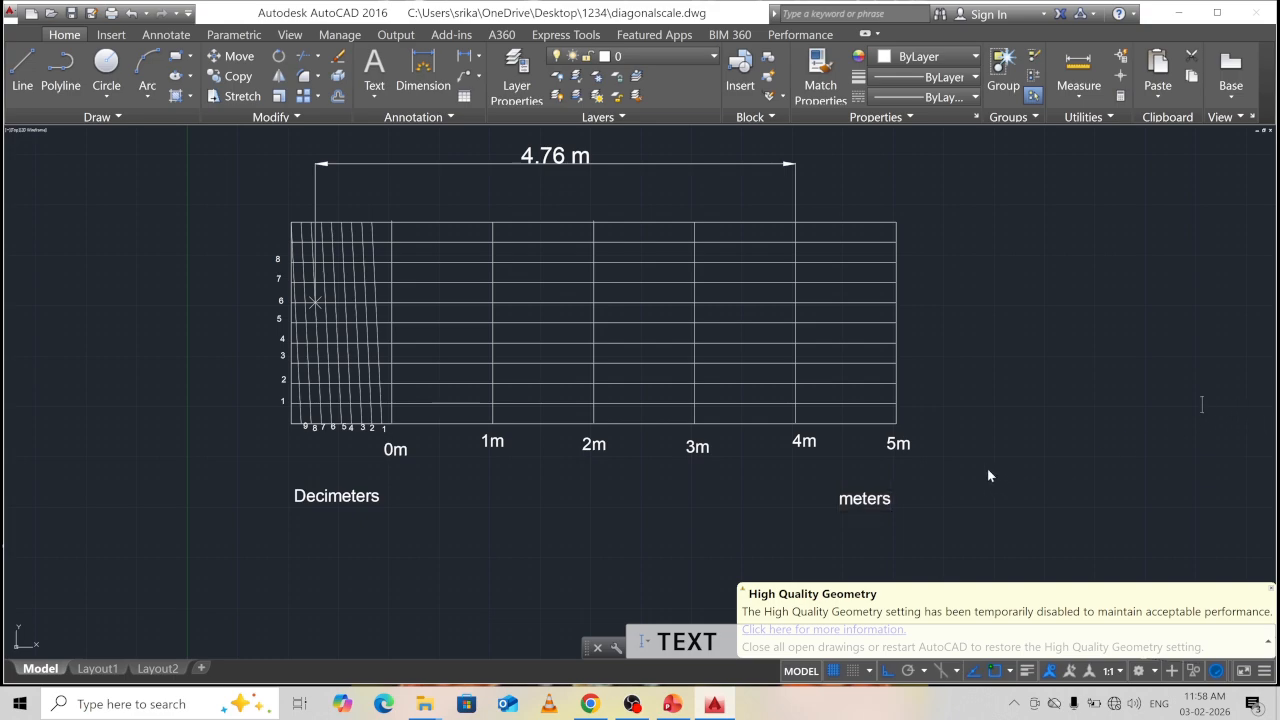
key(Escape)
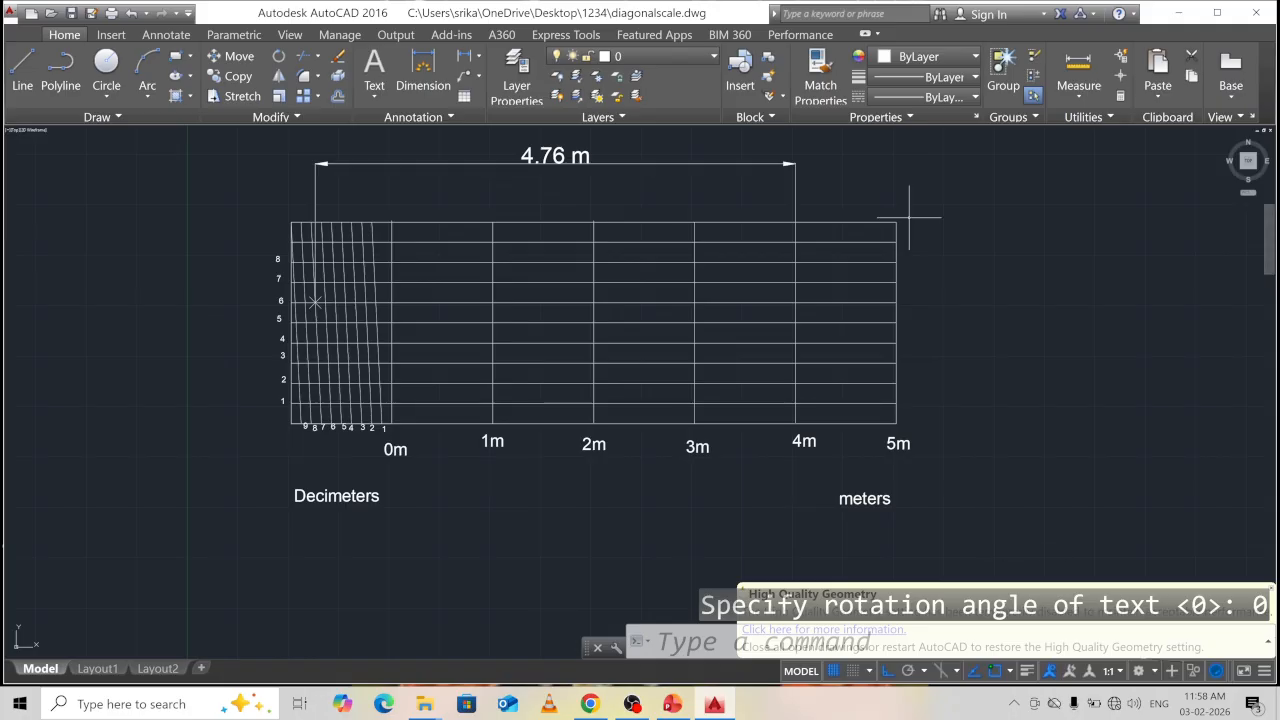
Give the grid's top, right and bottom border lines a 0.40 mm lineweight.
click(636, 220)
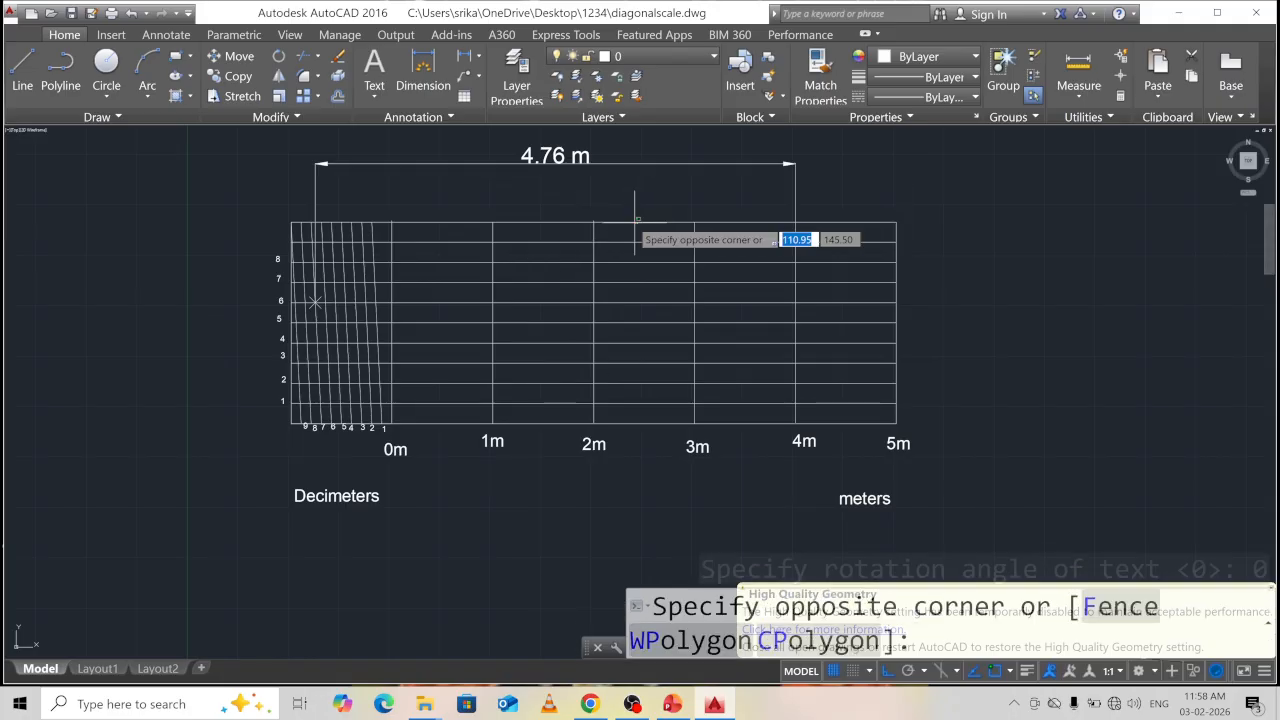
click(630, 200)
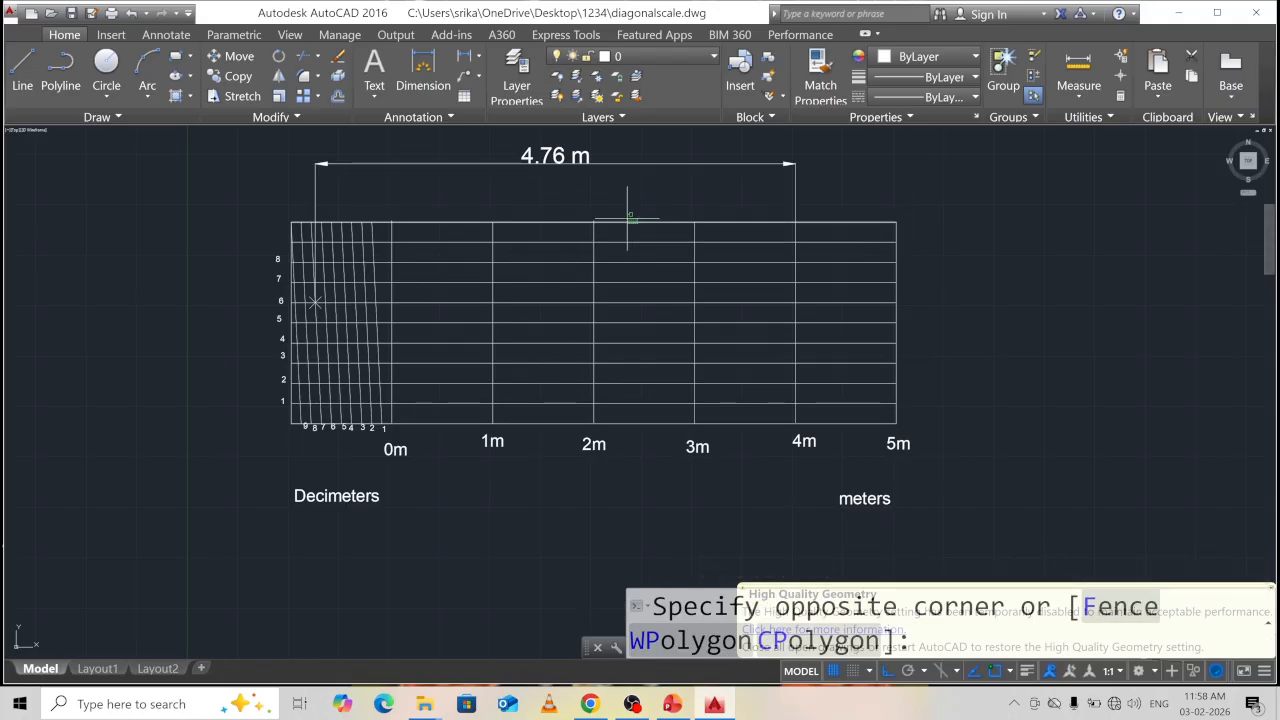
click(894, 322)
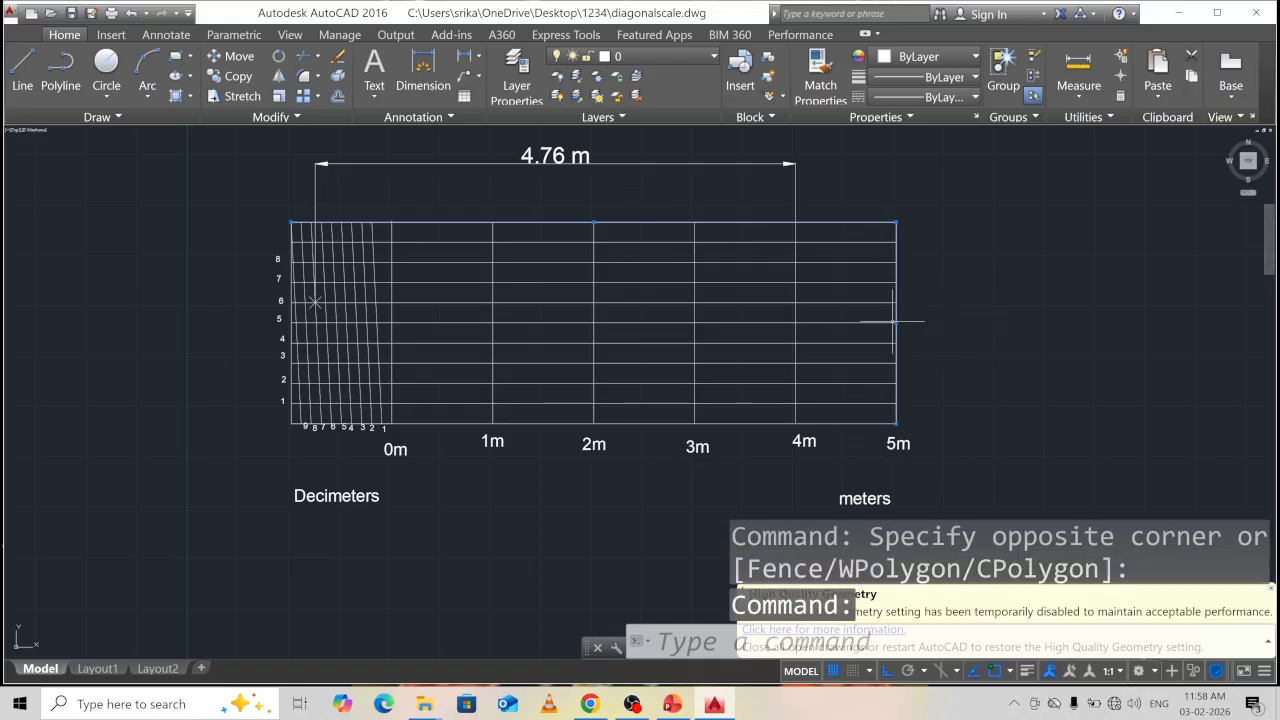
click(702, 428)
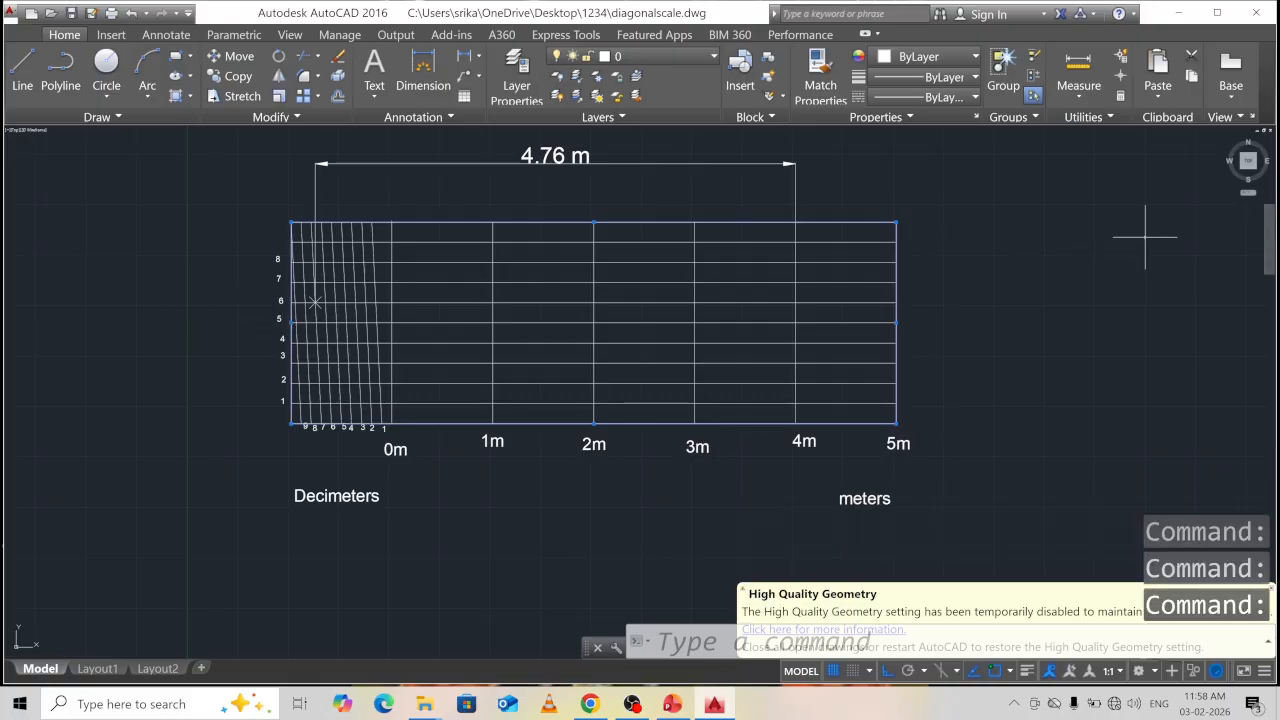
click(946, 78)
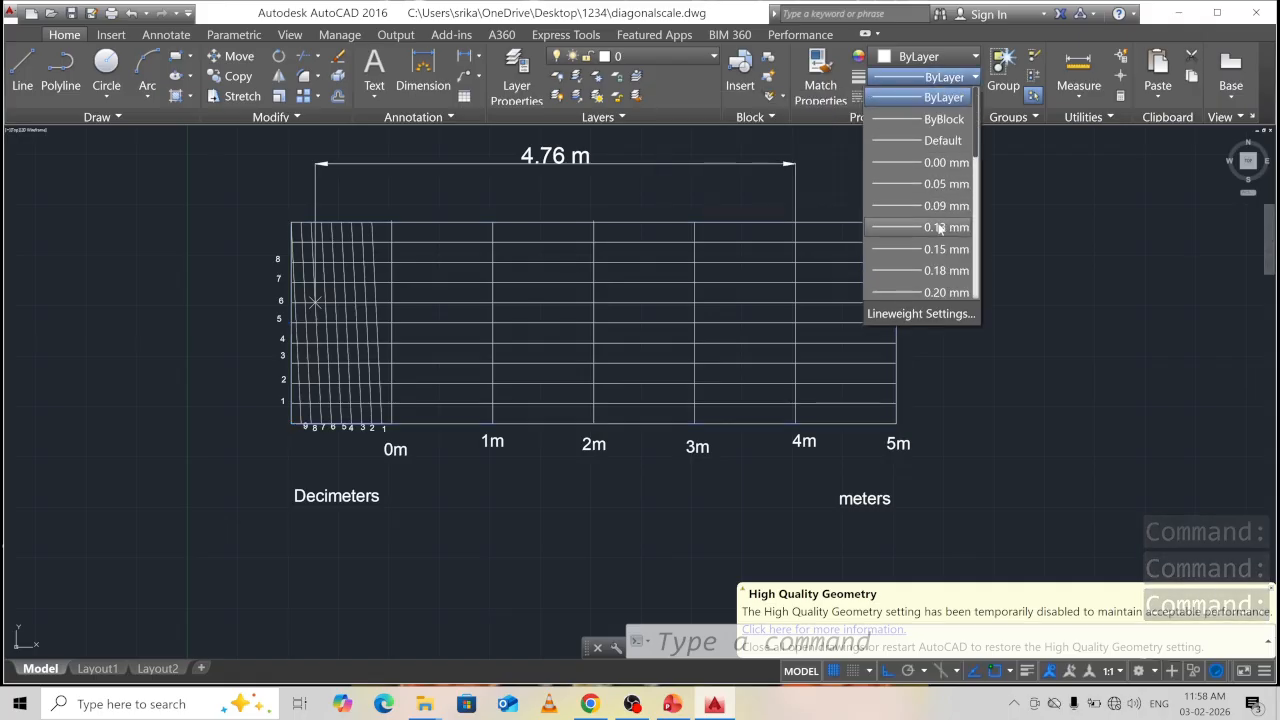
scroll(942, 240, down, 2)
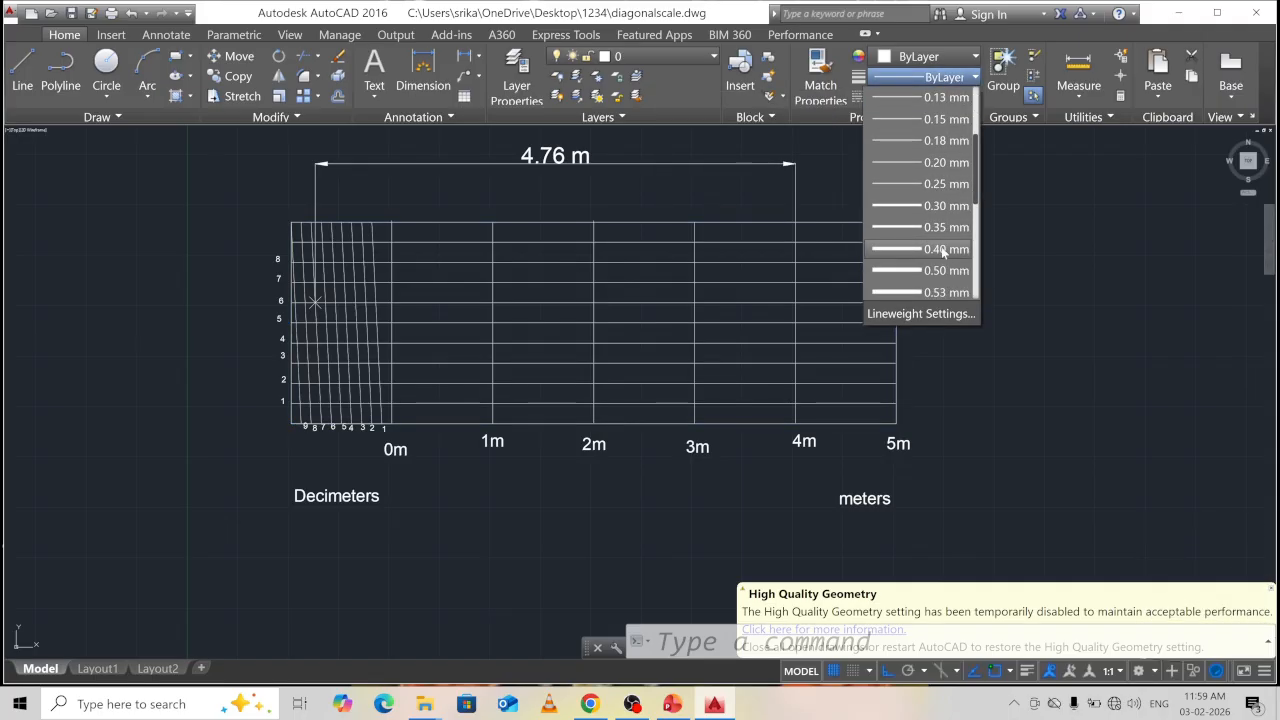
click(942, 249)
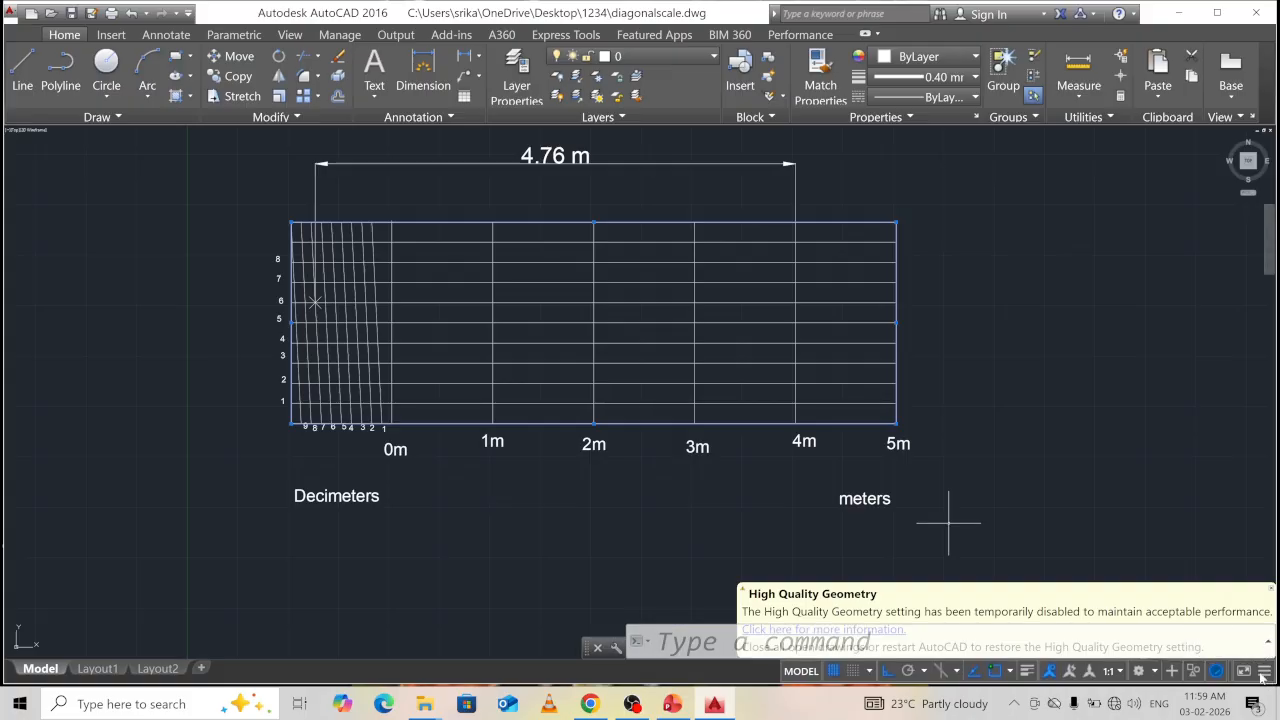
Turn on the Show/Hide Lineweight status-bar toggle so lineweights display.
click(1264, 672)
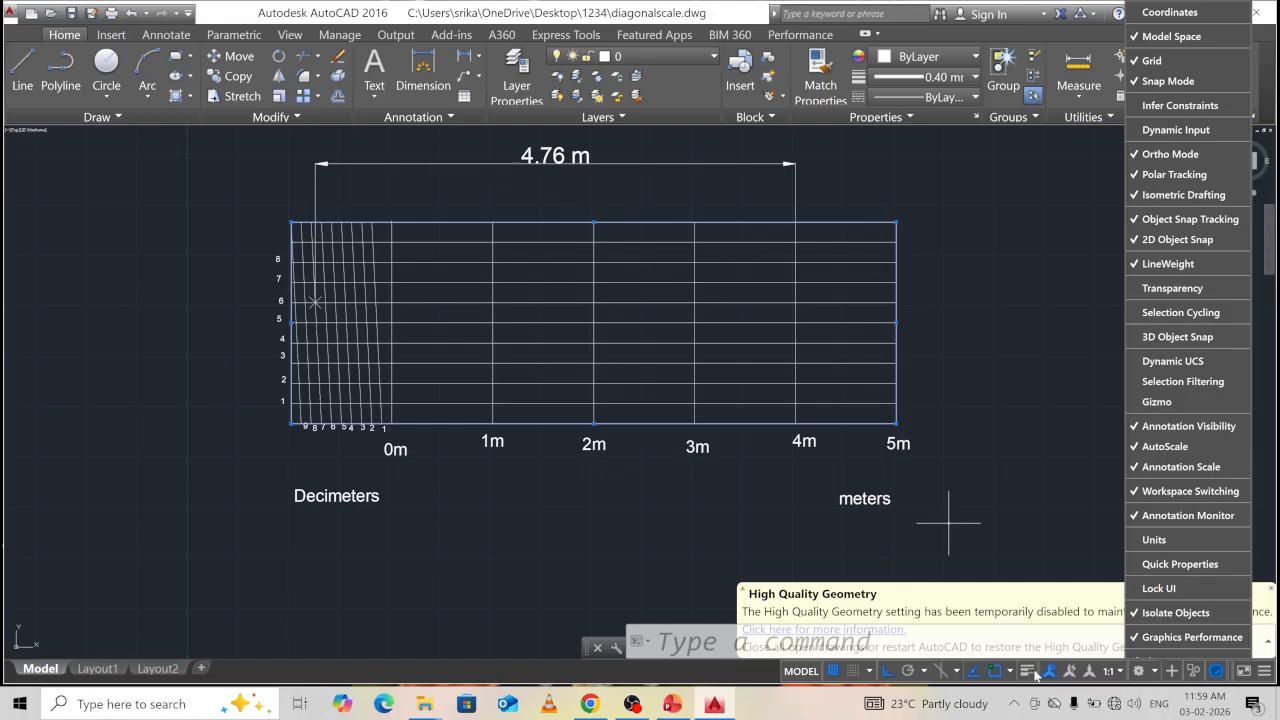
click(1168, 264)
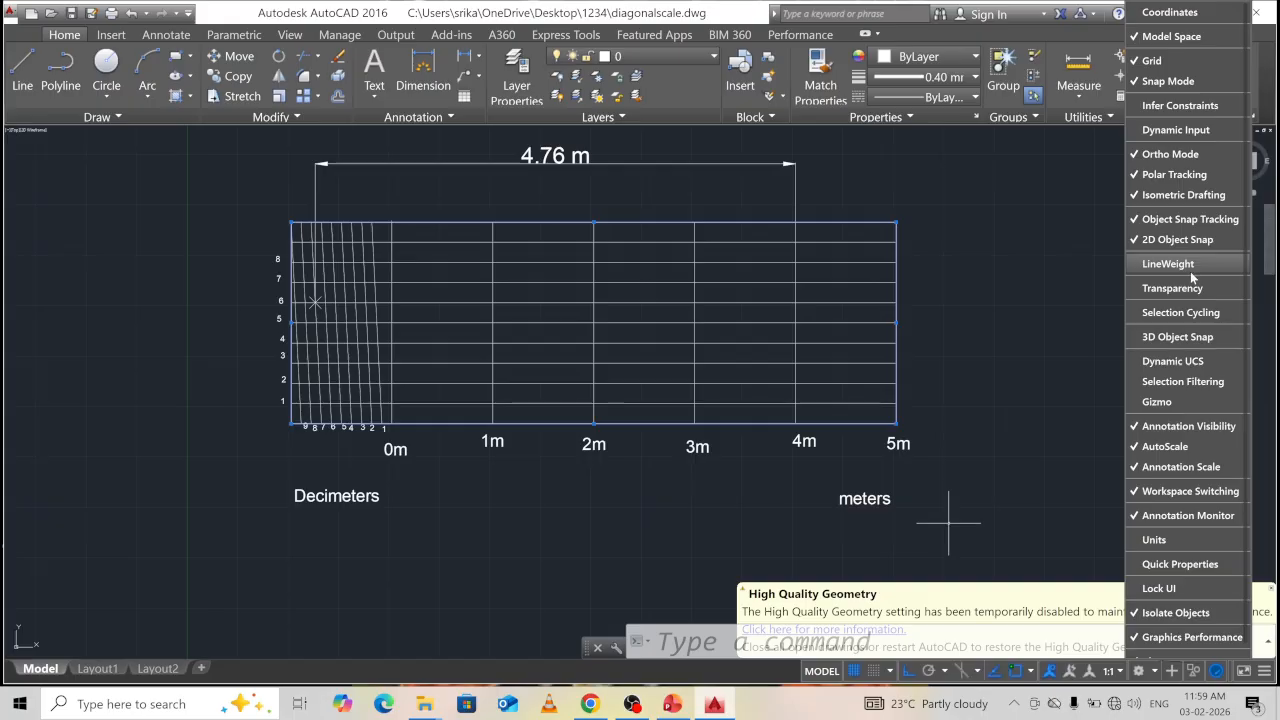
click(1168, 264)
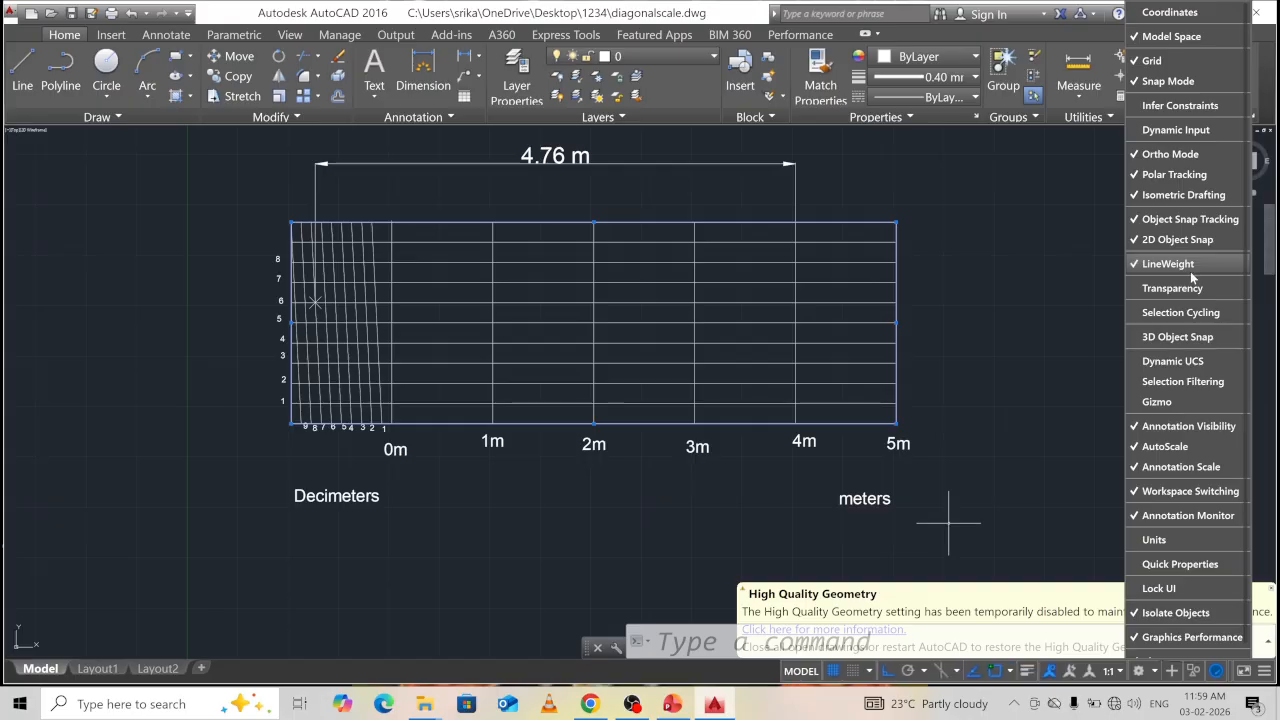
click(1028, 672)
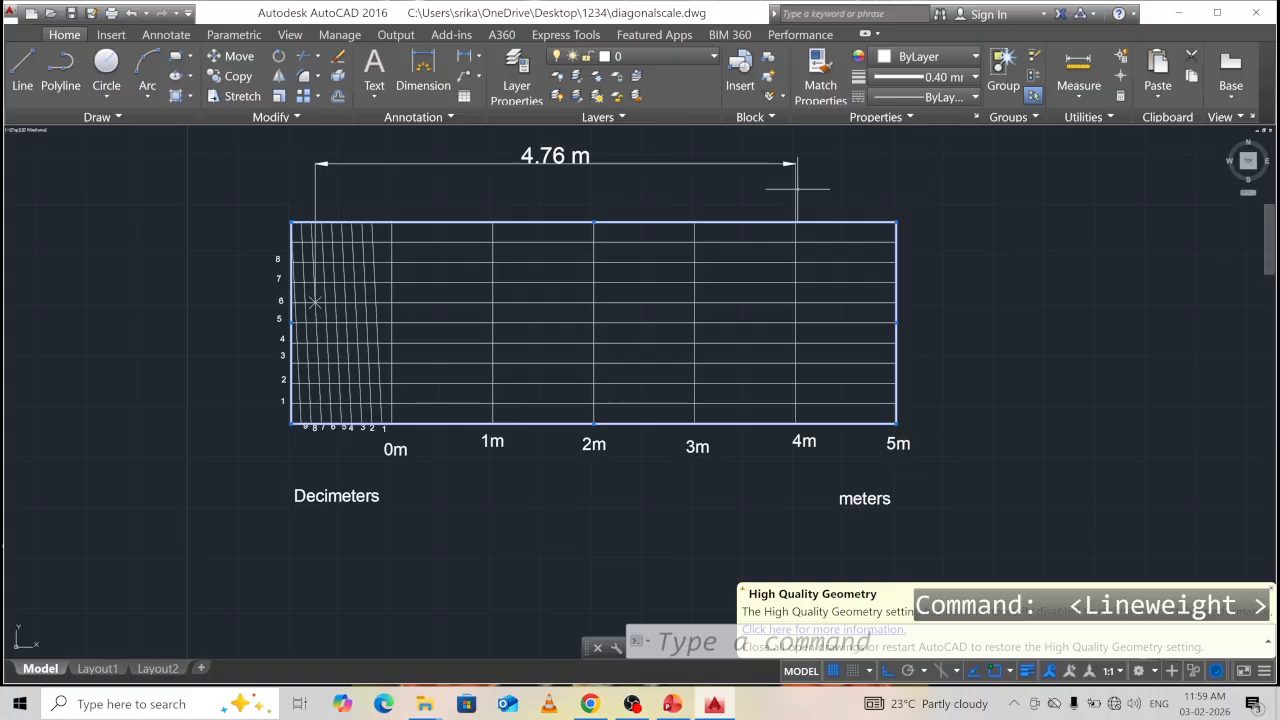
Give the 4.76 m dimension a heavier lineweight.
key(Escape)
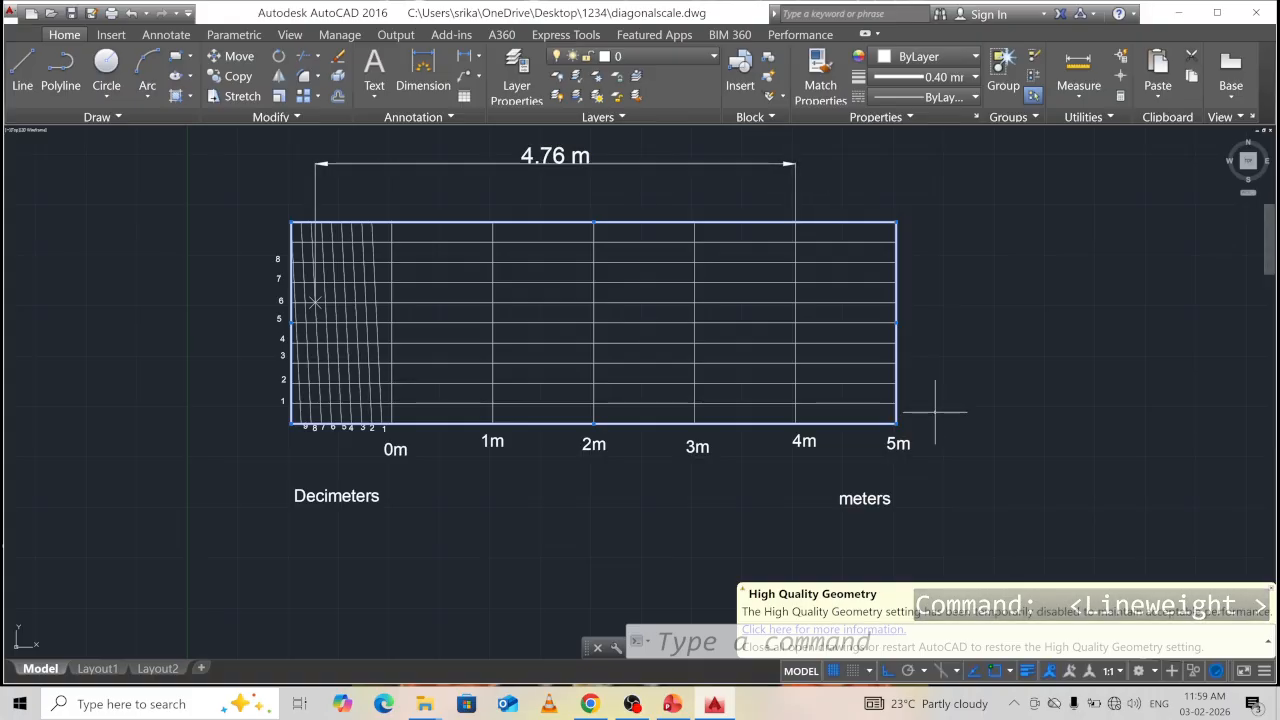
click(420, 164)
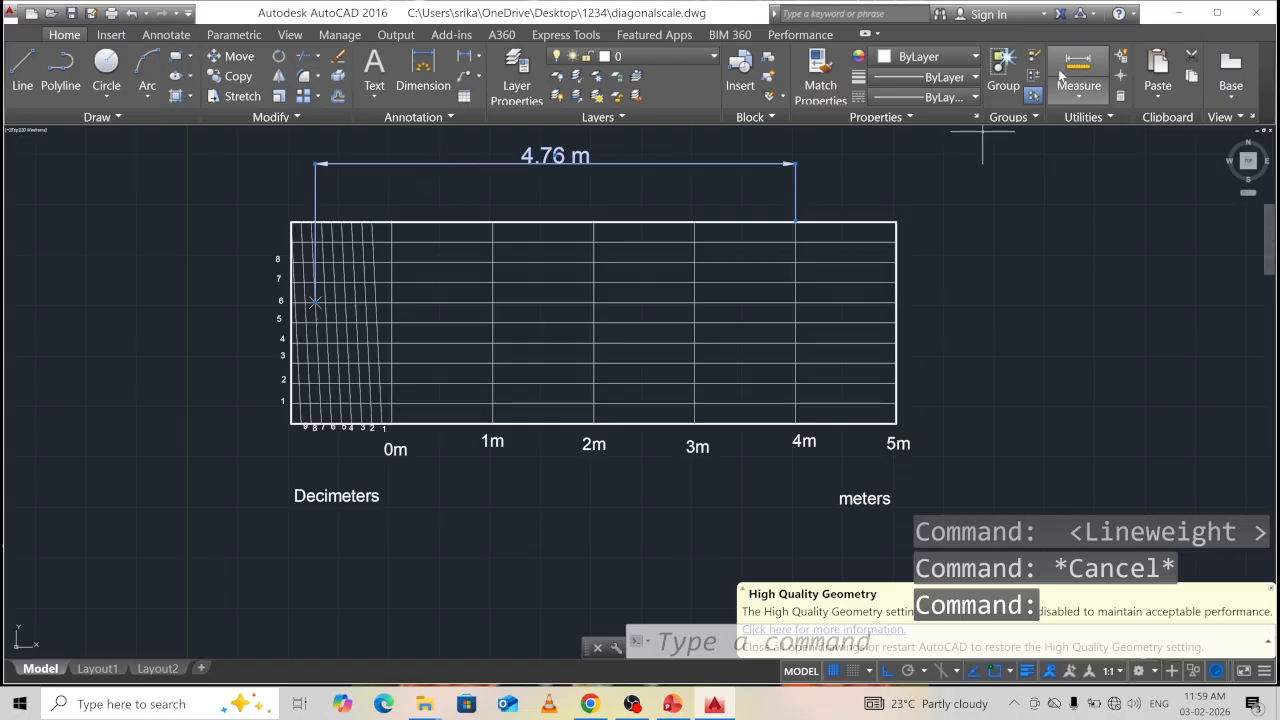
click(975, 78)
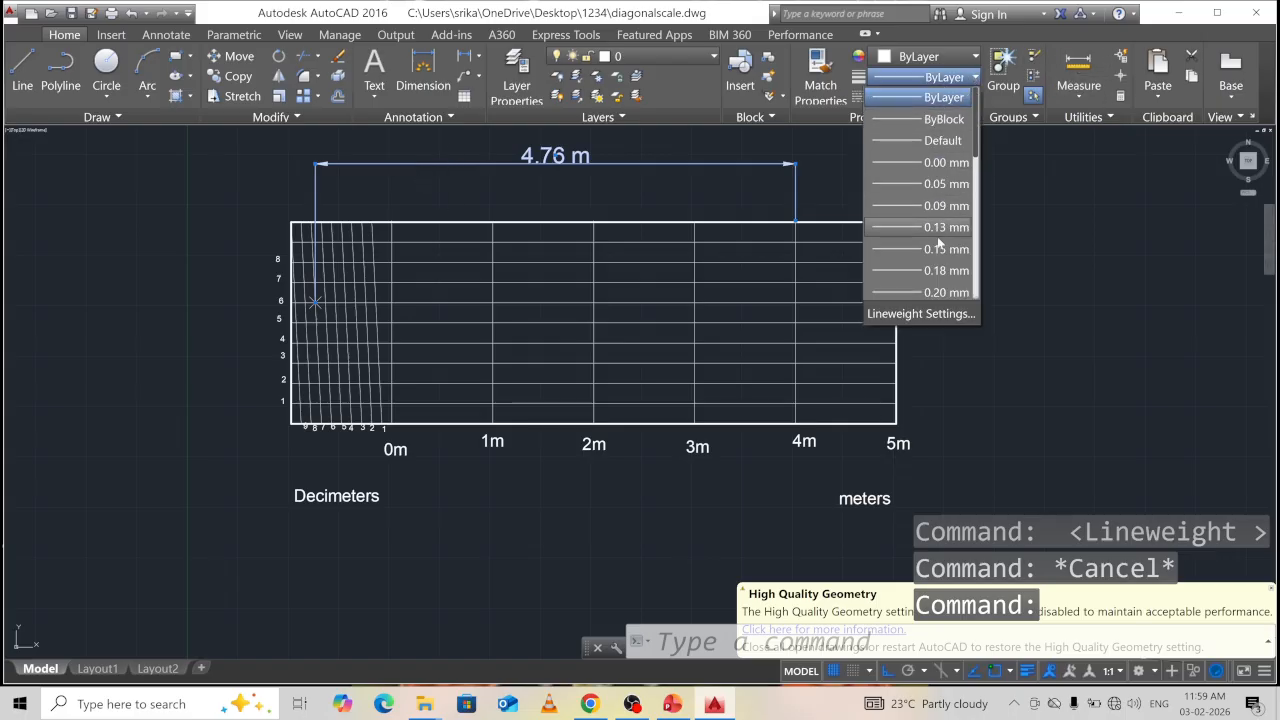
scroll(940, 279, down, 1)
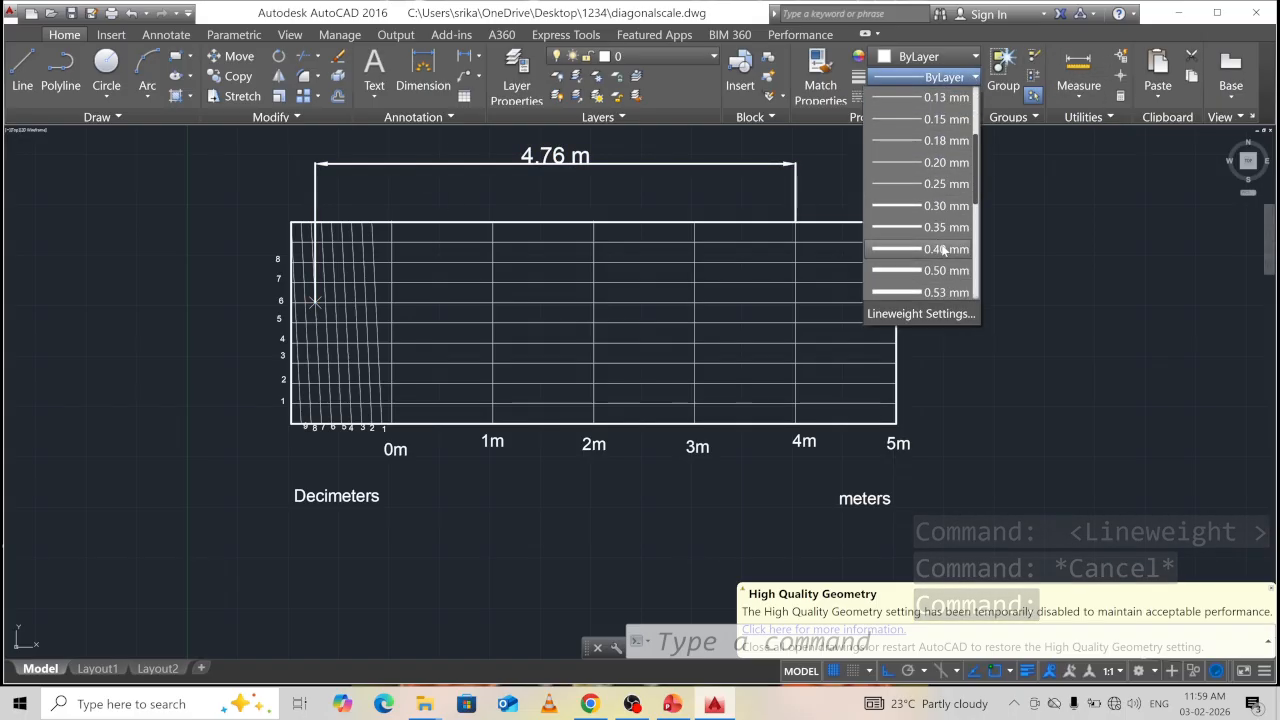
click(941, 250)
key(Escape)
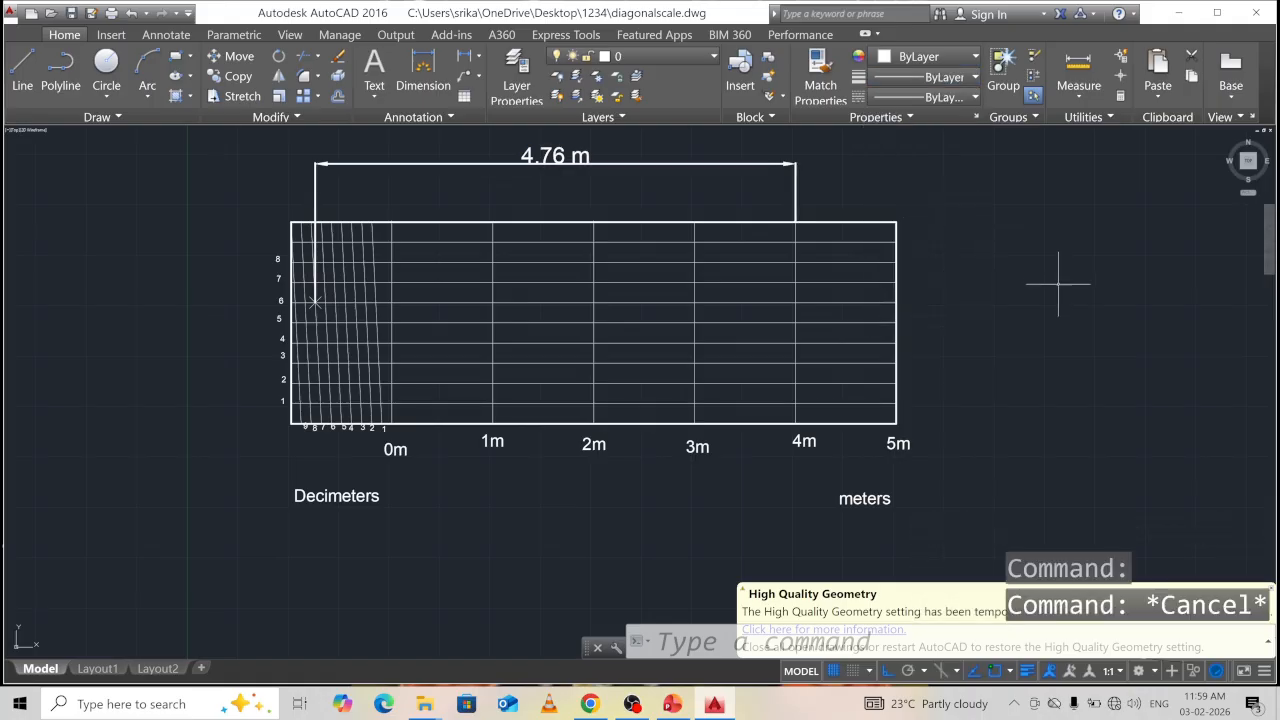